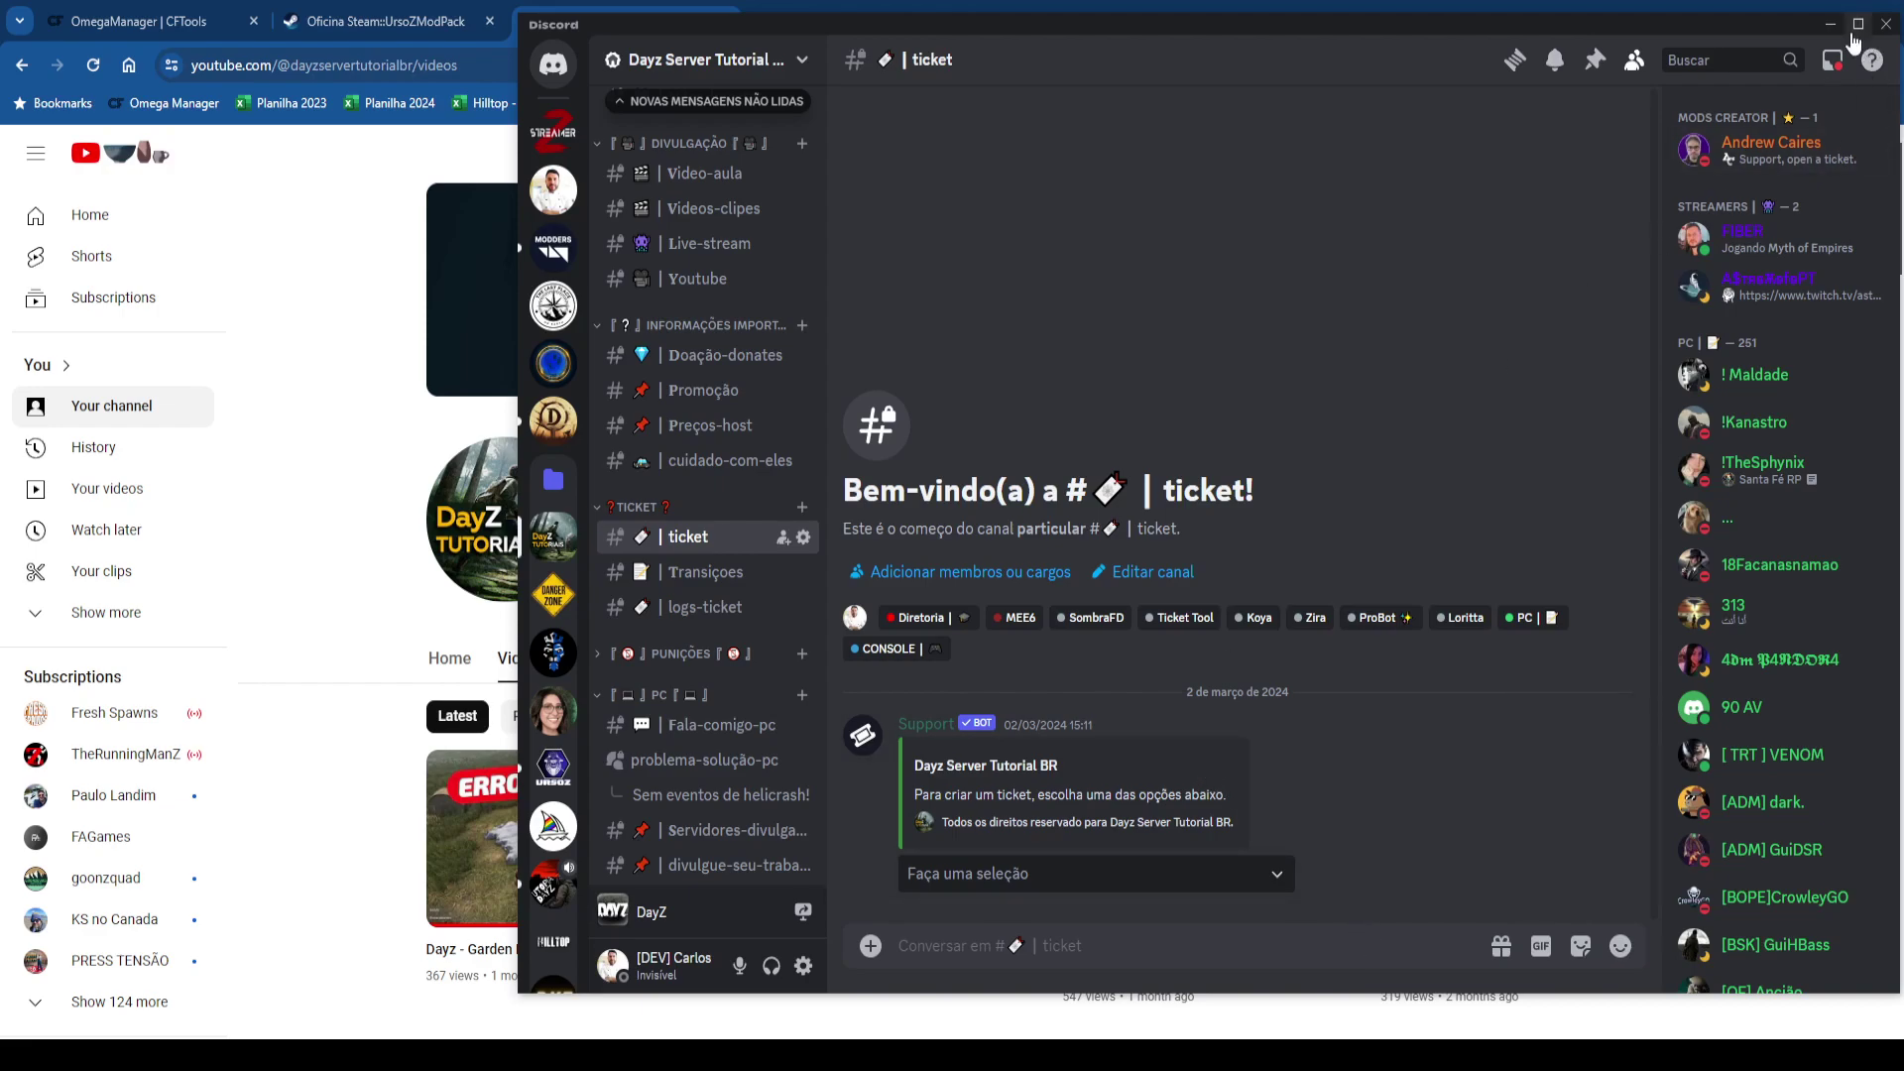
# Look through the Dayz Server Tutorial channel list in Discord and open the Fala-comigo-pc channel.
pyautogui.scroll(3, 777, 678)
pyautogui.scroll(10, 779, 684)
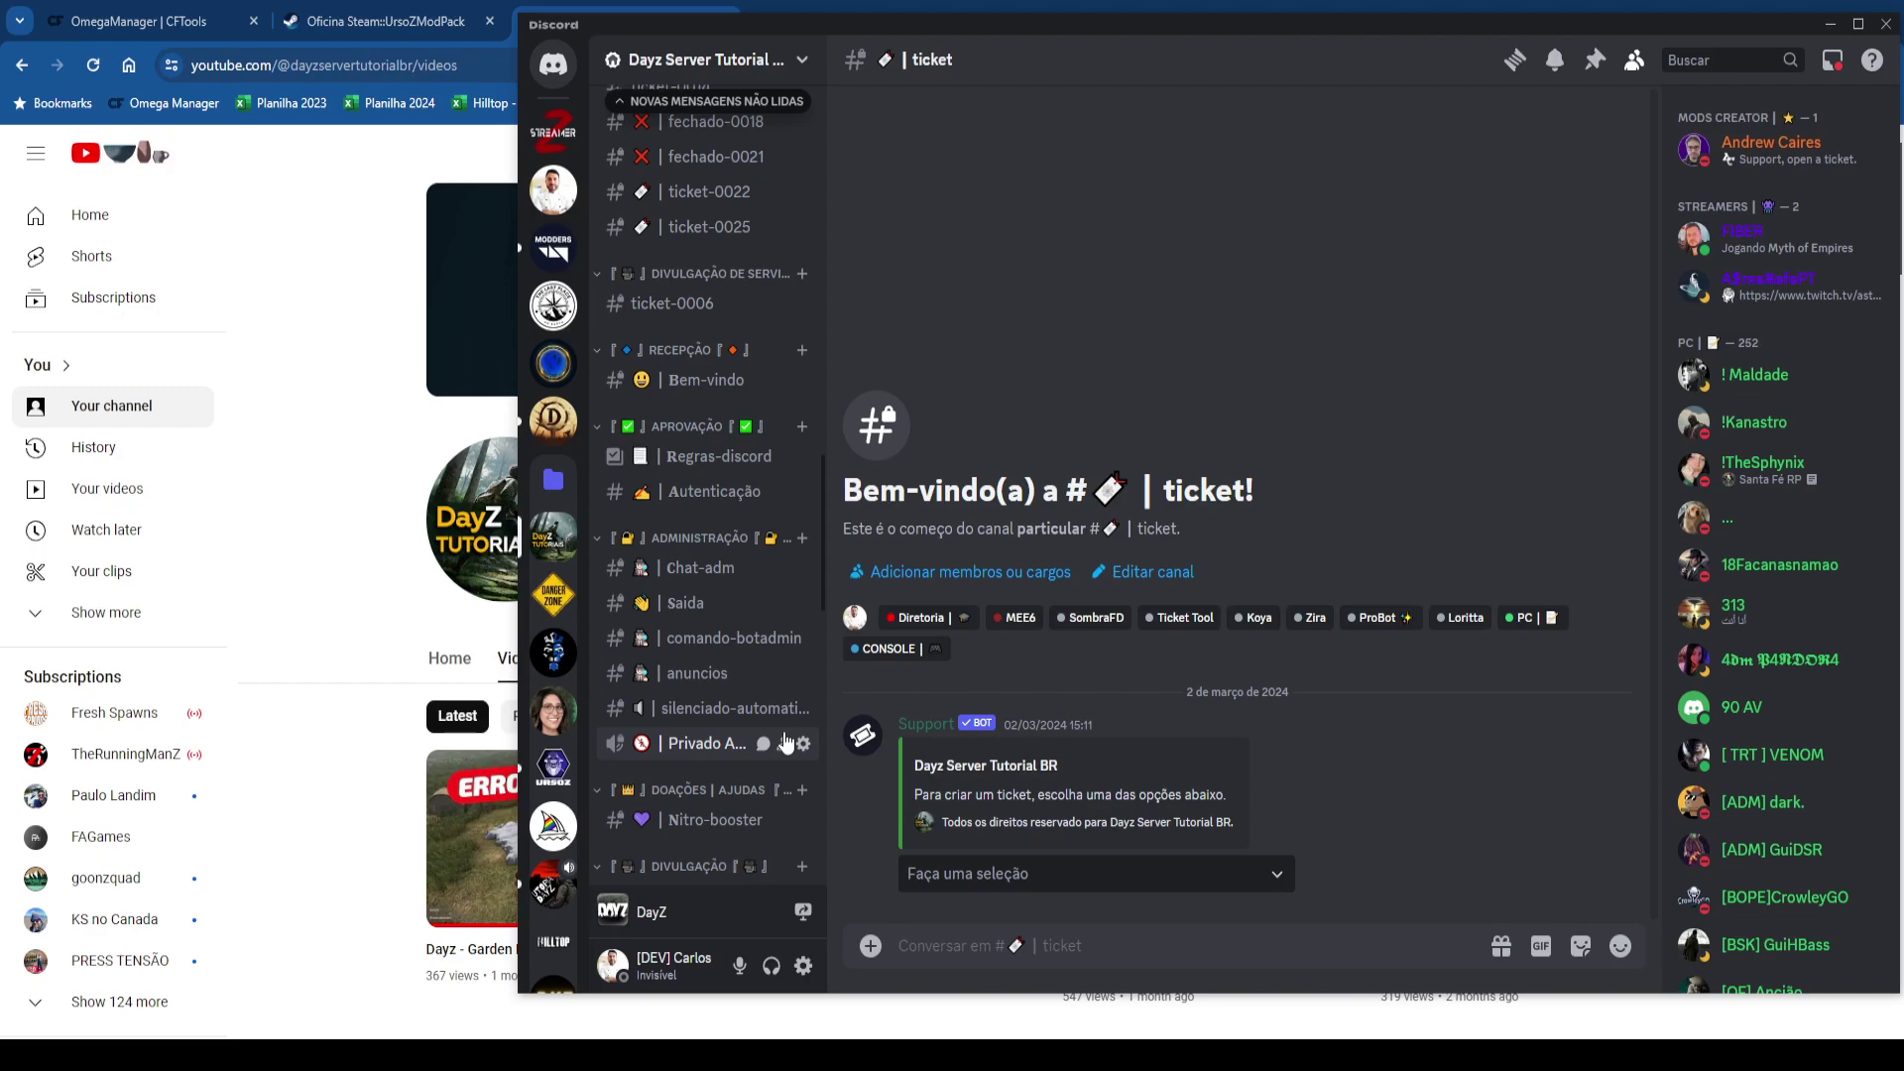
pyautogui.scroll(5, 778, 744)
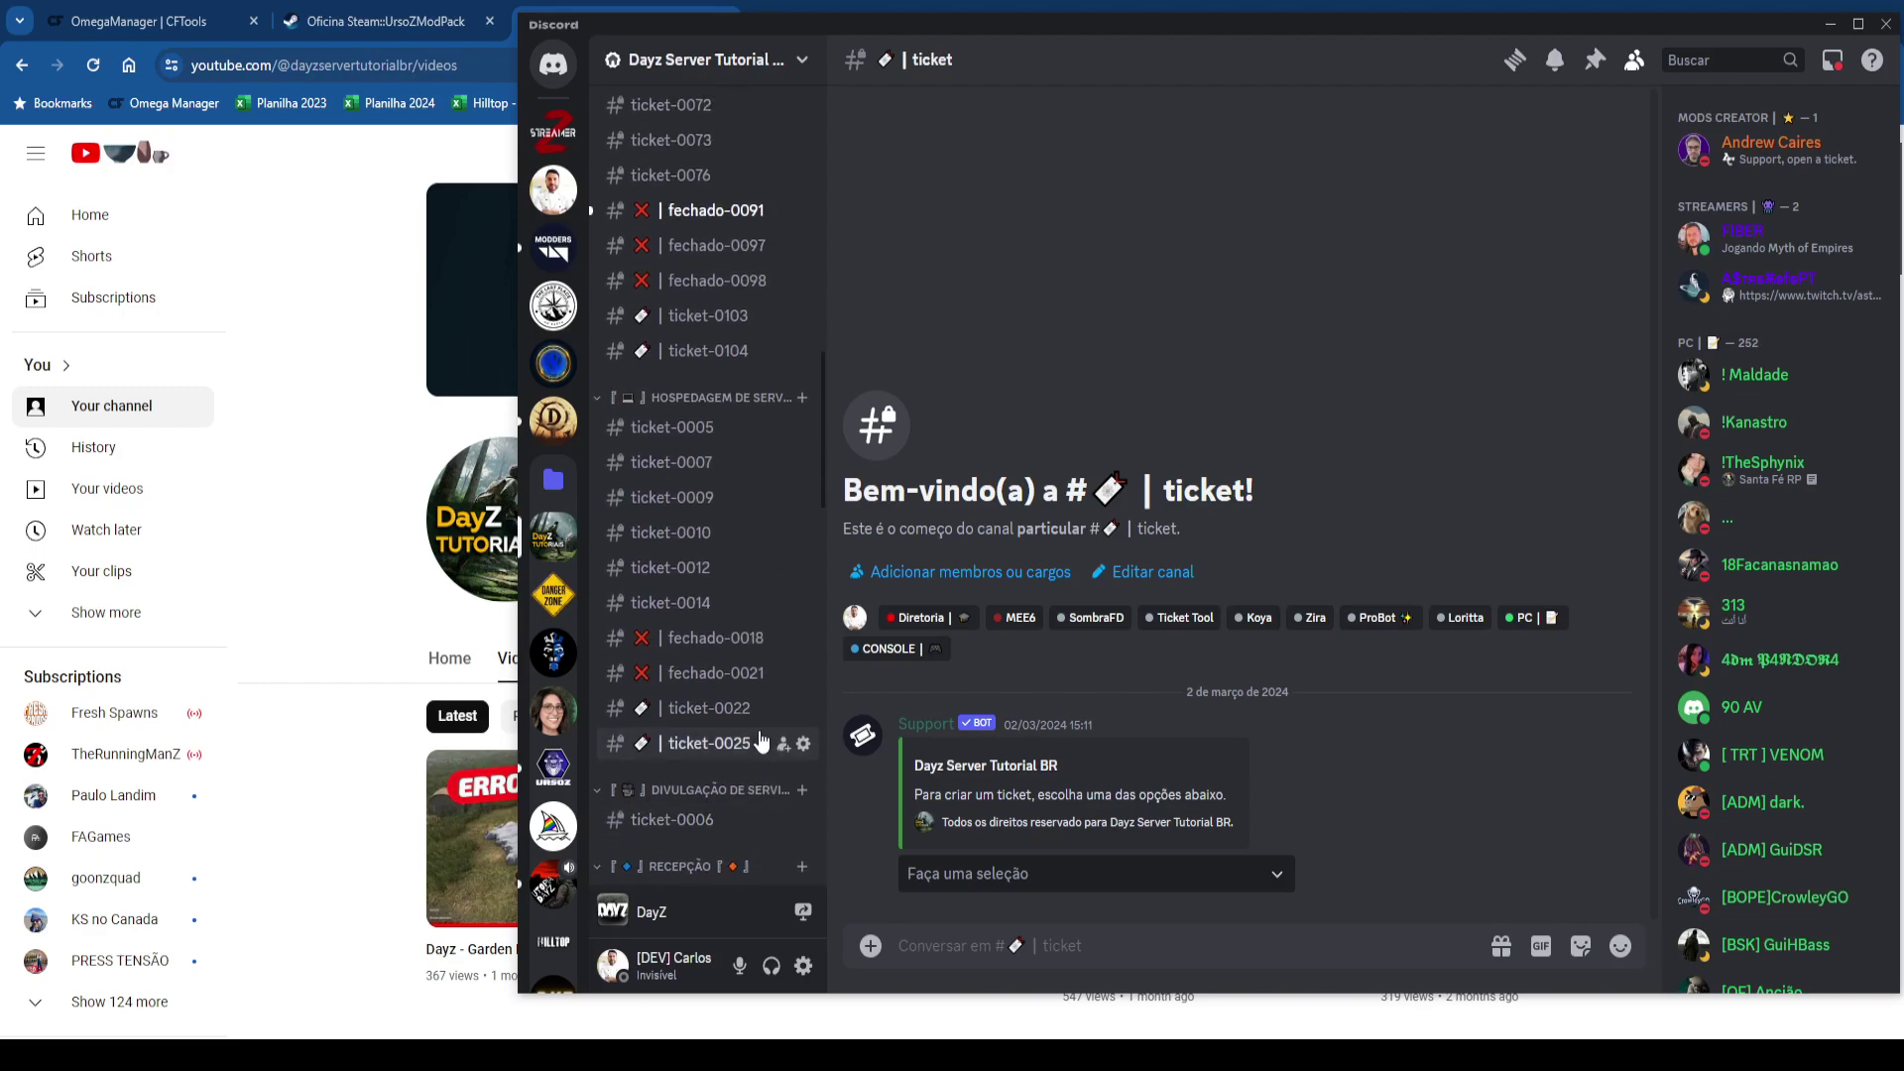
pyautogui.scroll(-8, 759, 745)
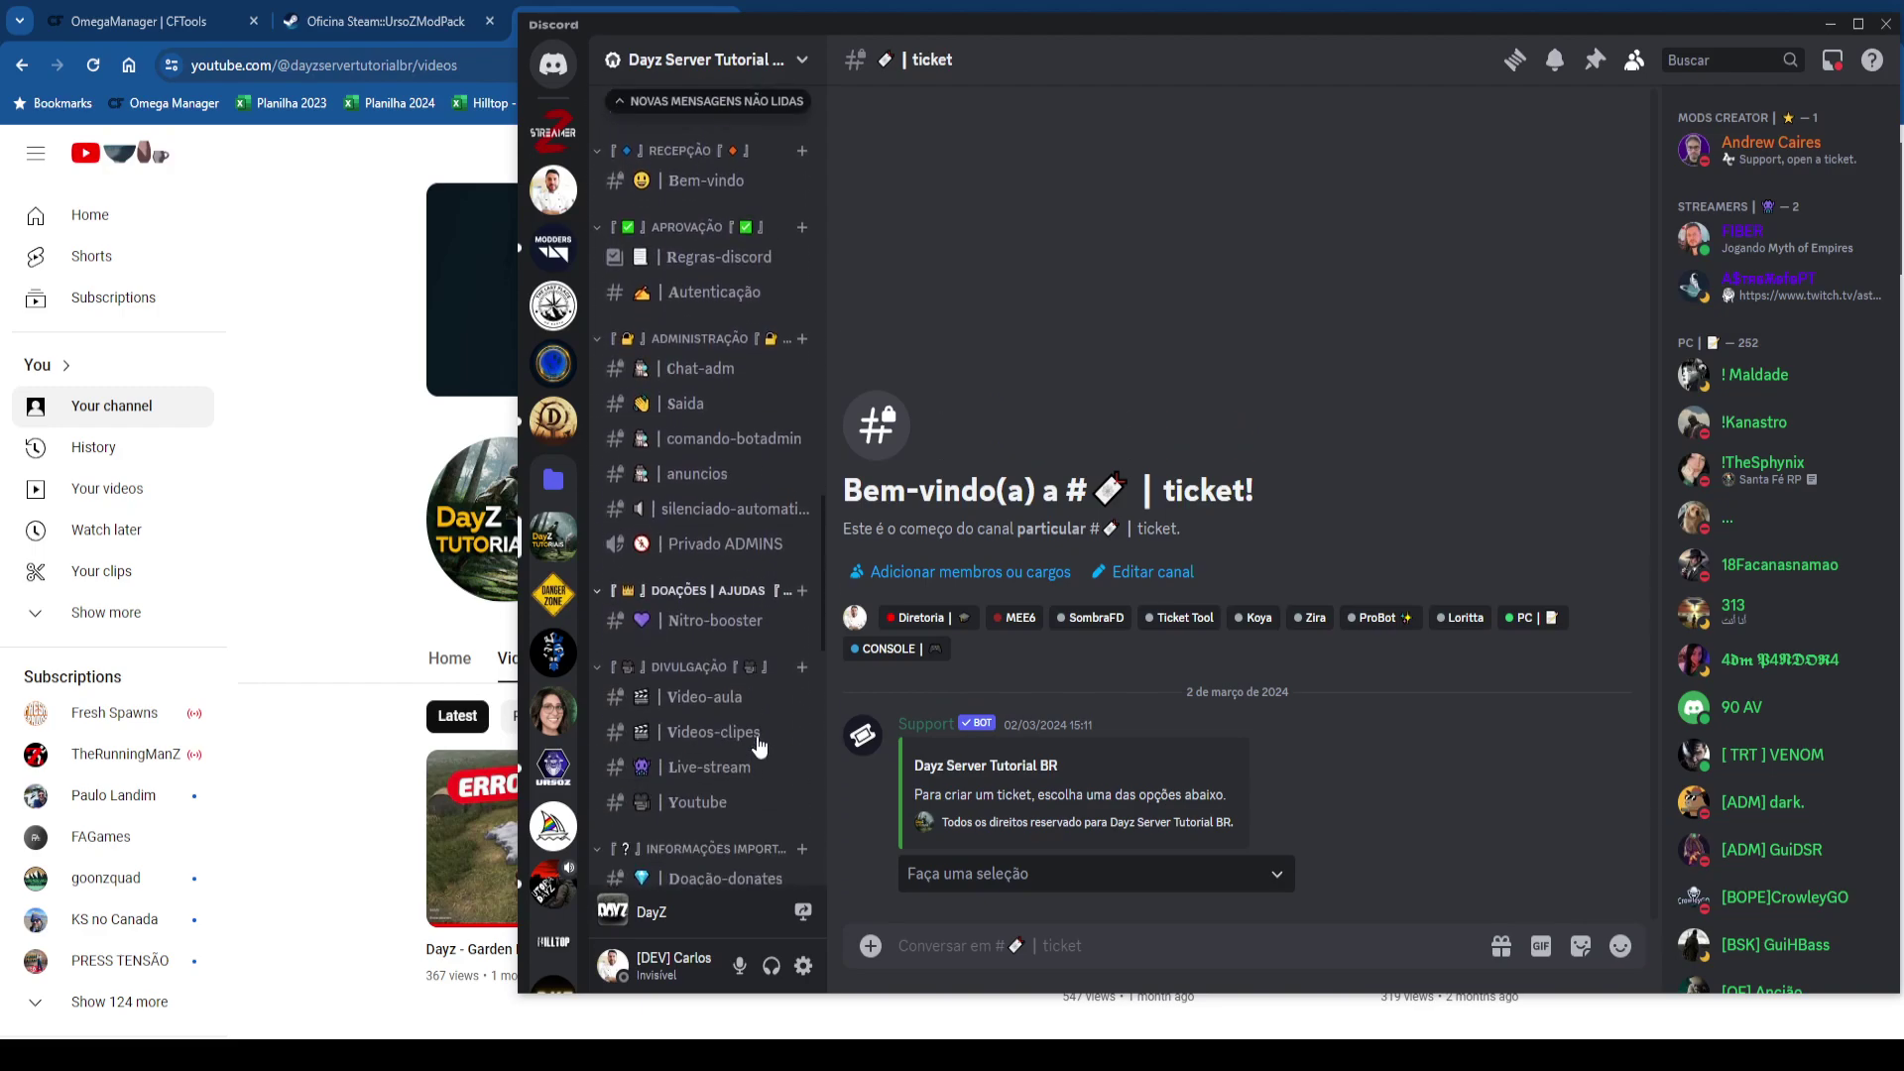
pyautogui.scroll(-7, 684, 555)
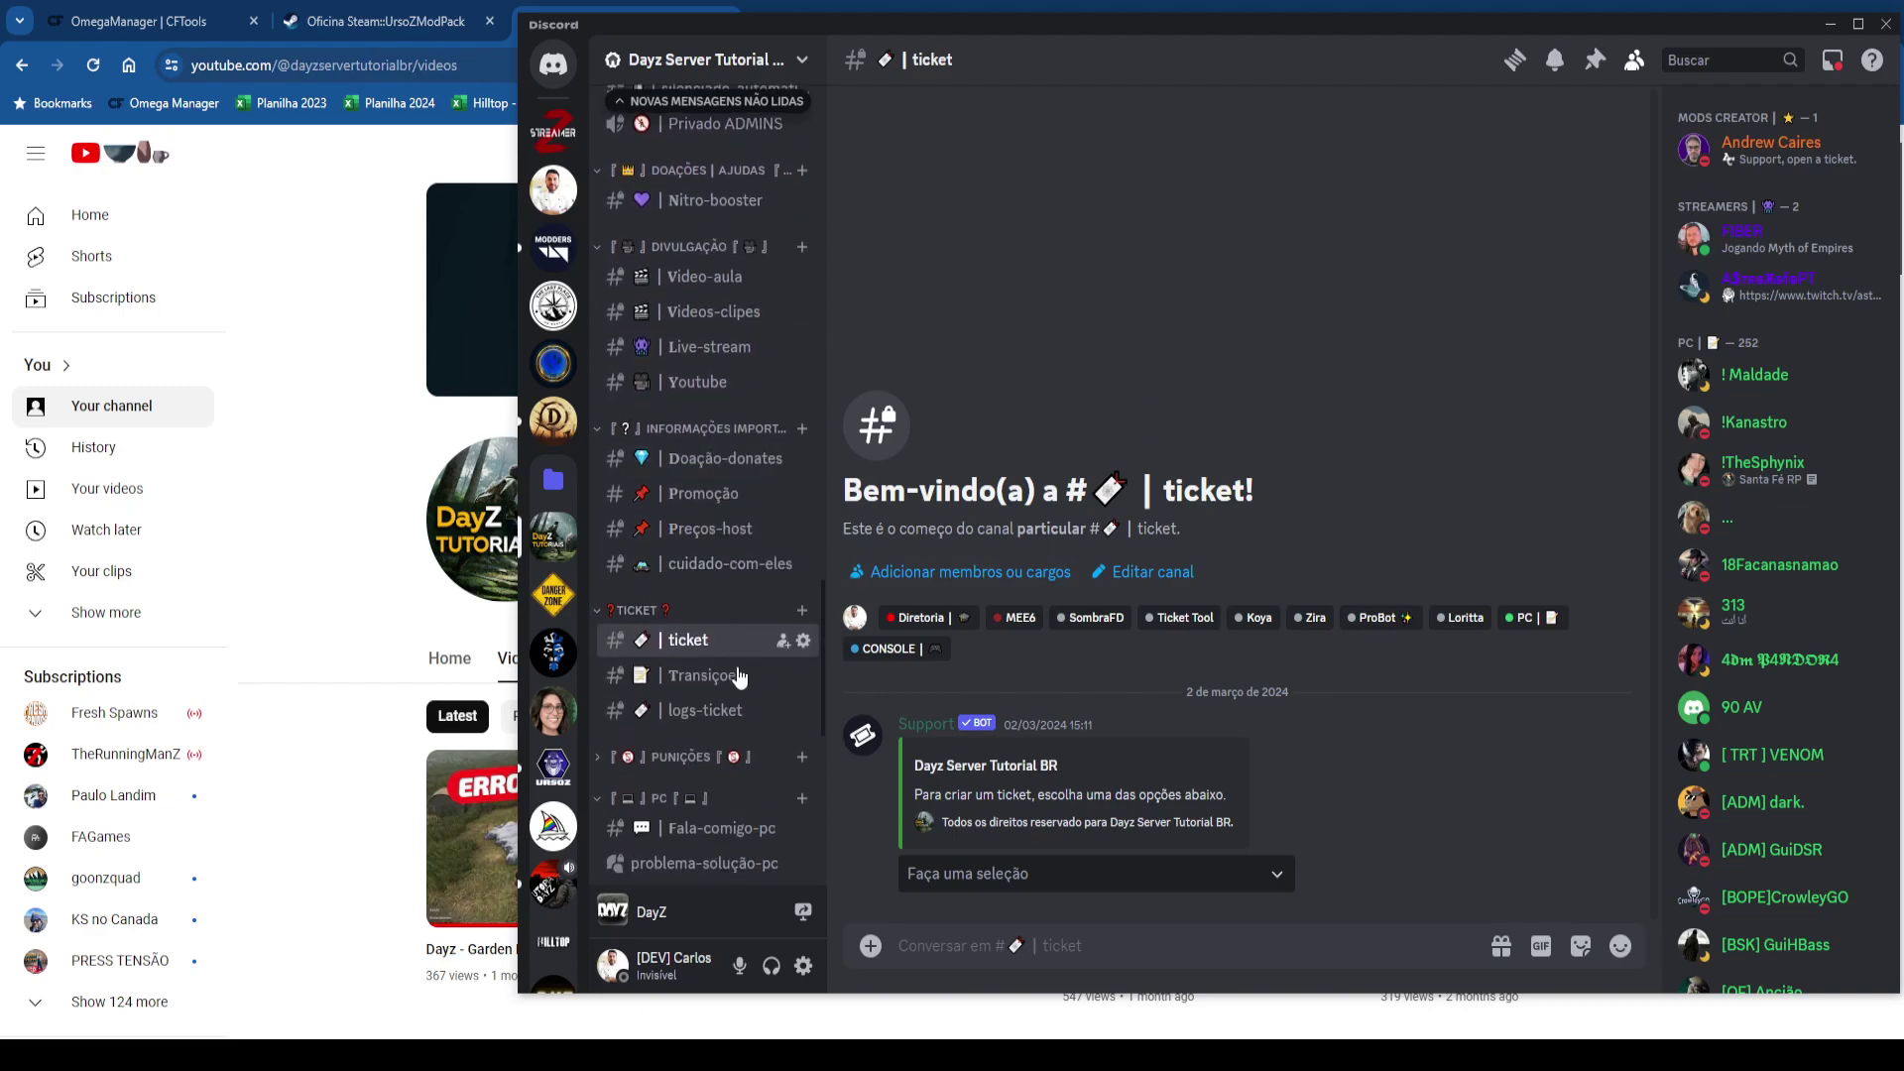
pyautogui.scroll(-7, 772, 782)
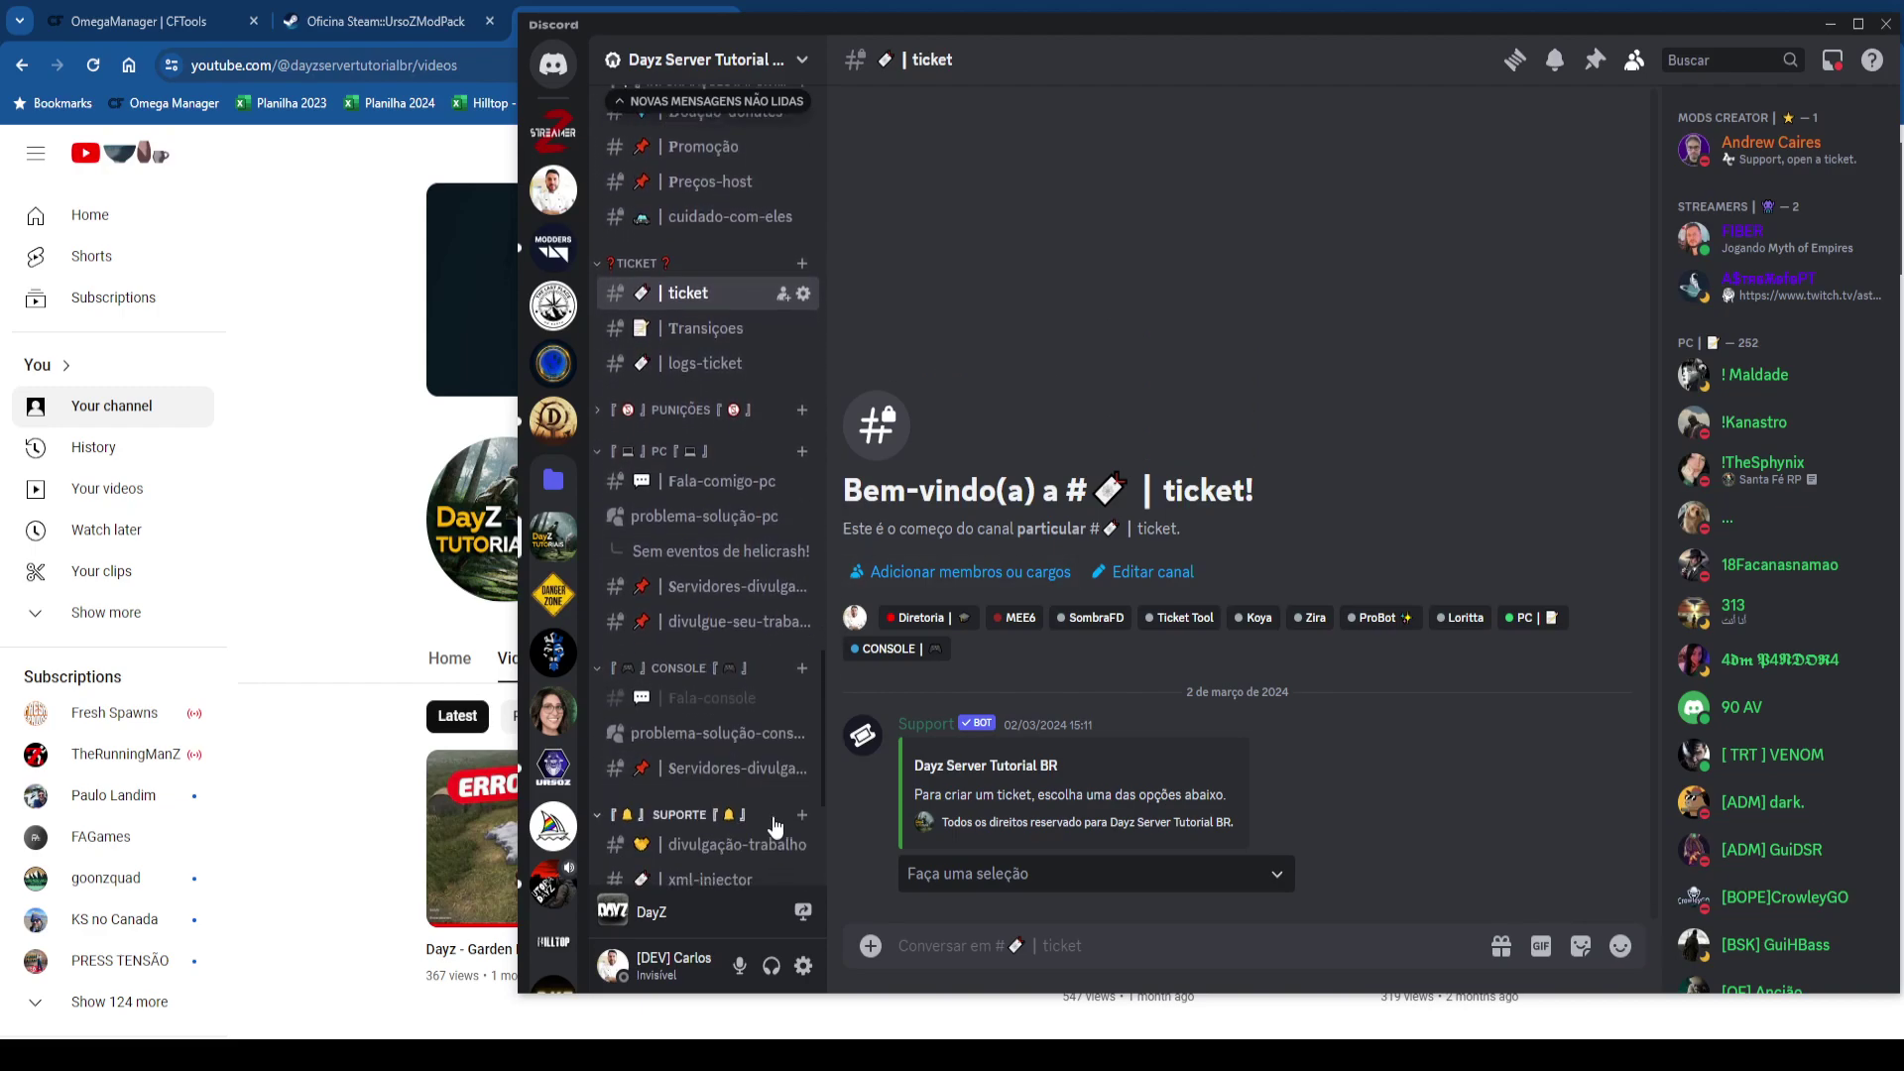
pyautogui.click(709, 416)
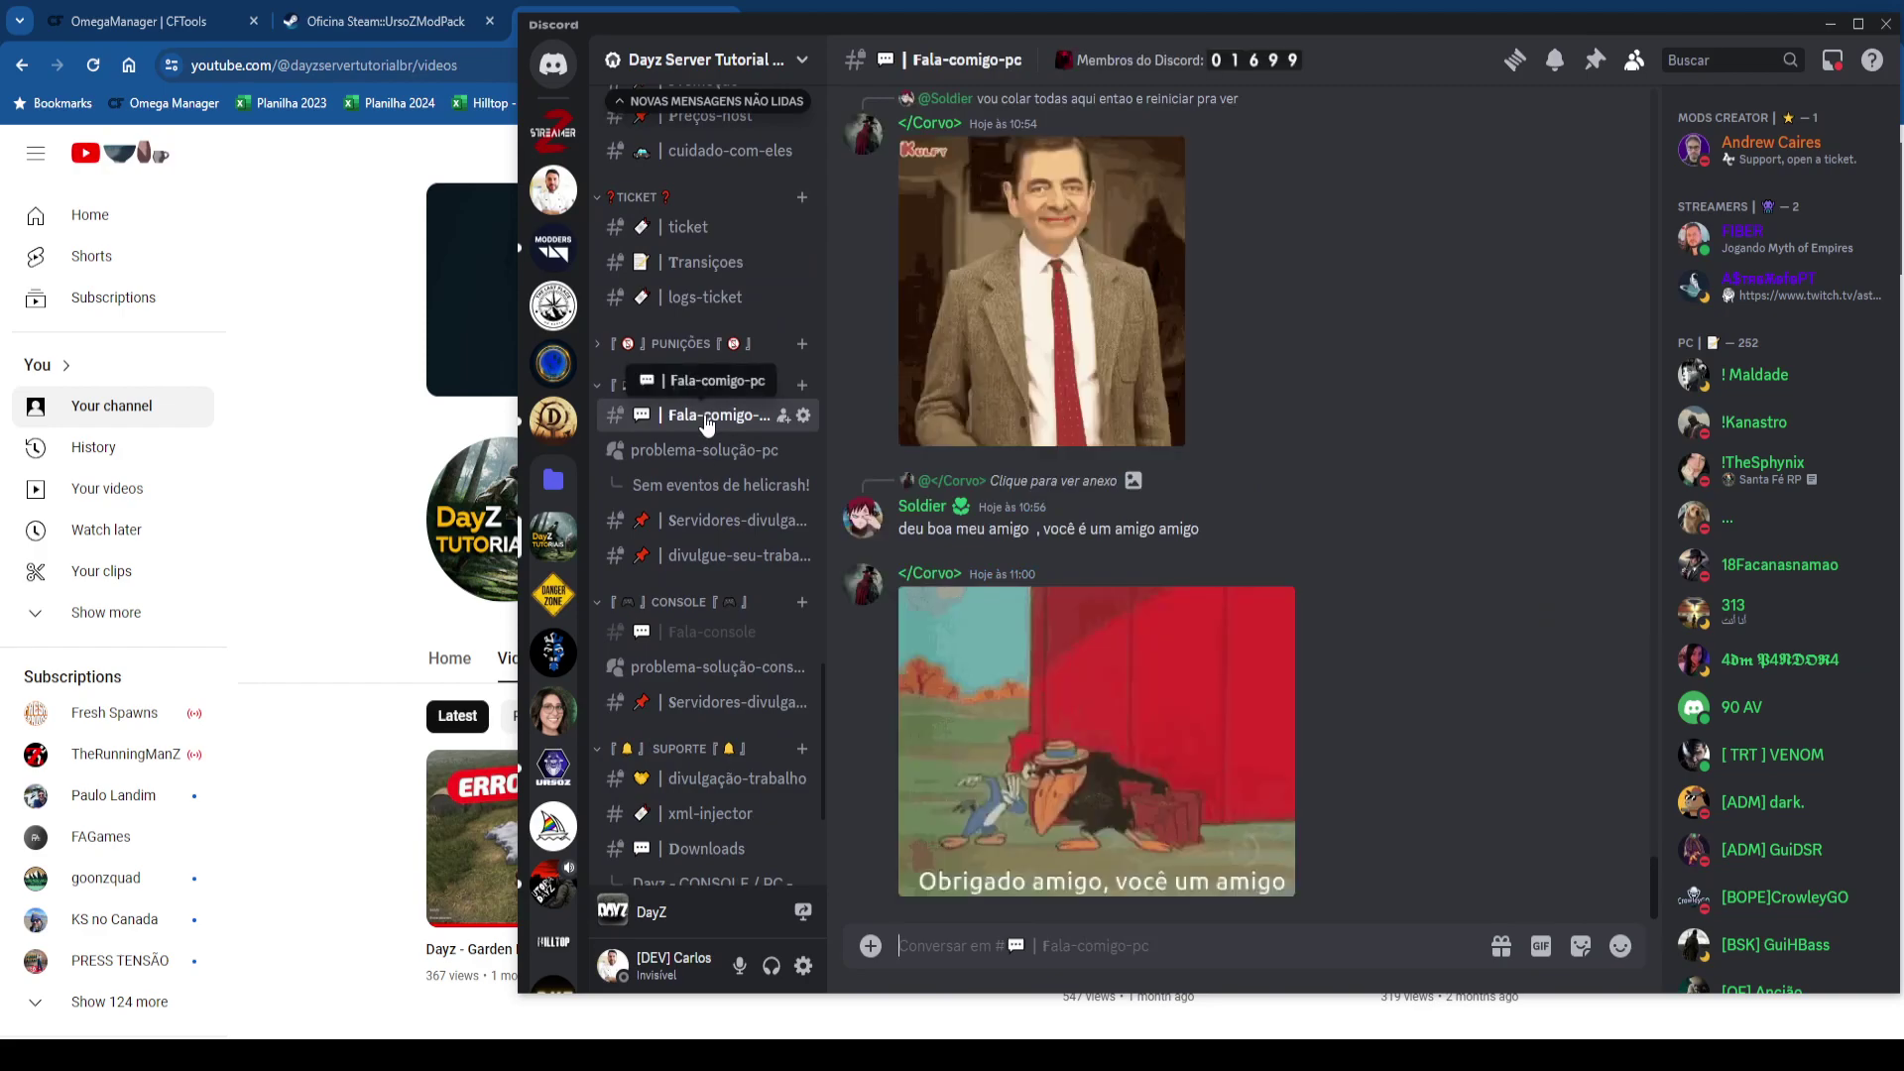
# Browse the posts in the problema-solução-pc forum and minimise the Discord window.
pyautogui.click(660, 449)
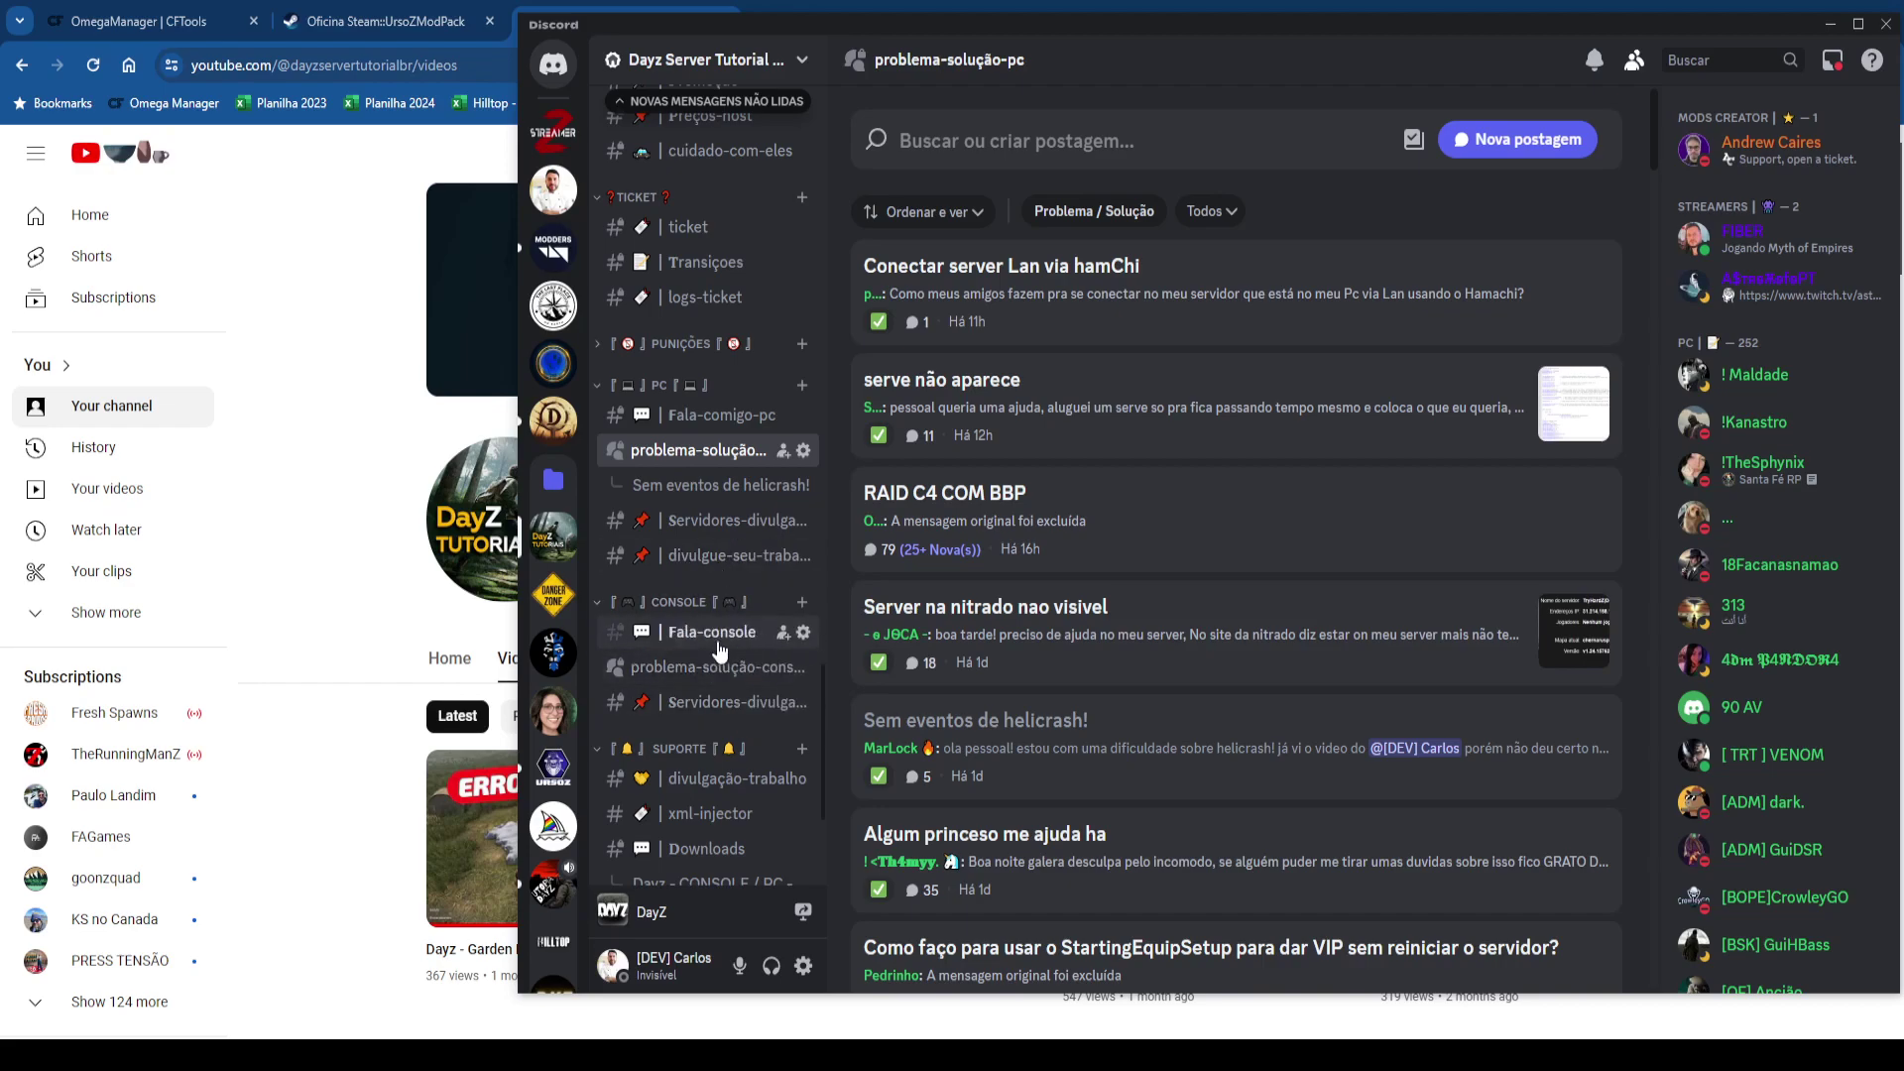
pyautogui.click(1172, 151)
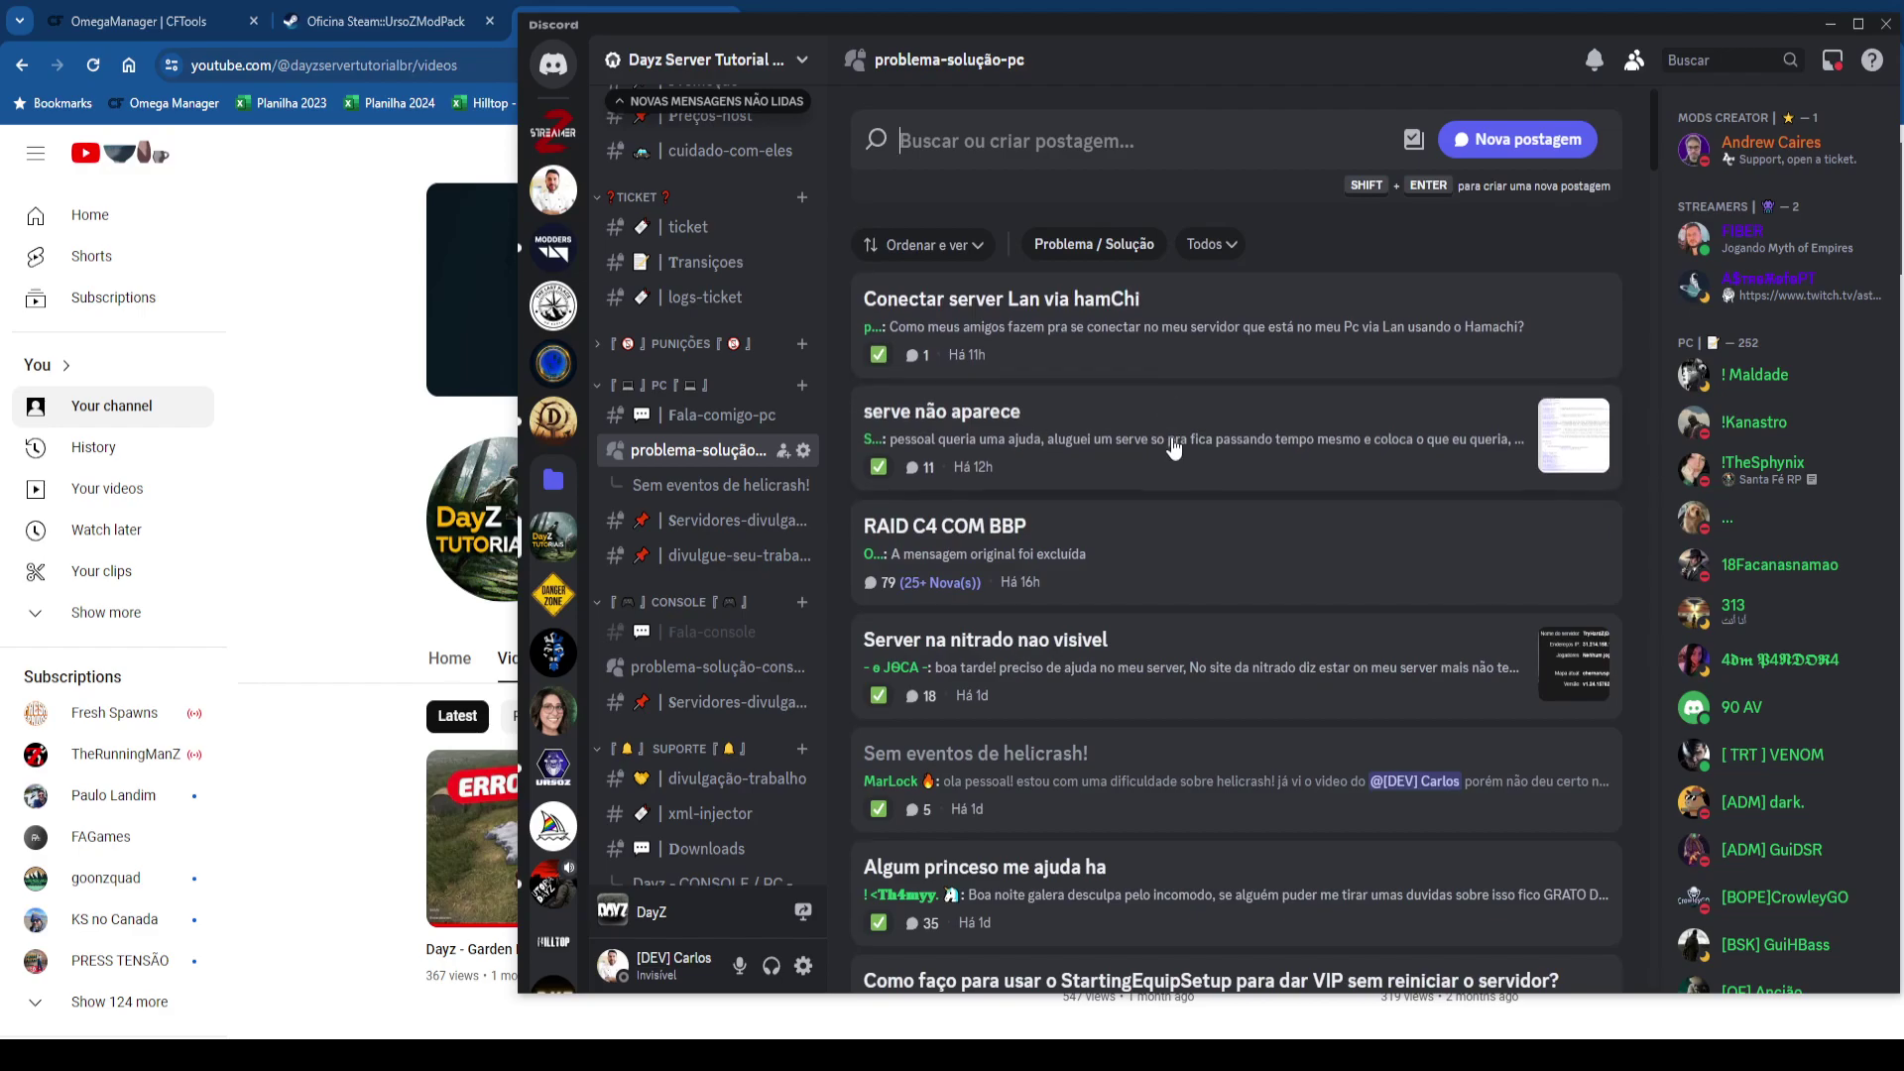
pyautogui.scroll(-15, 1173, 462)
pyautogui.scroll(-10, 1178, 472)
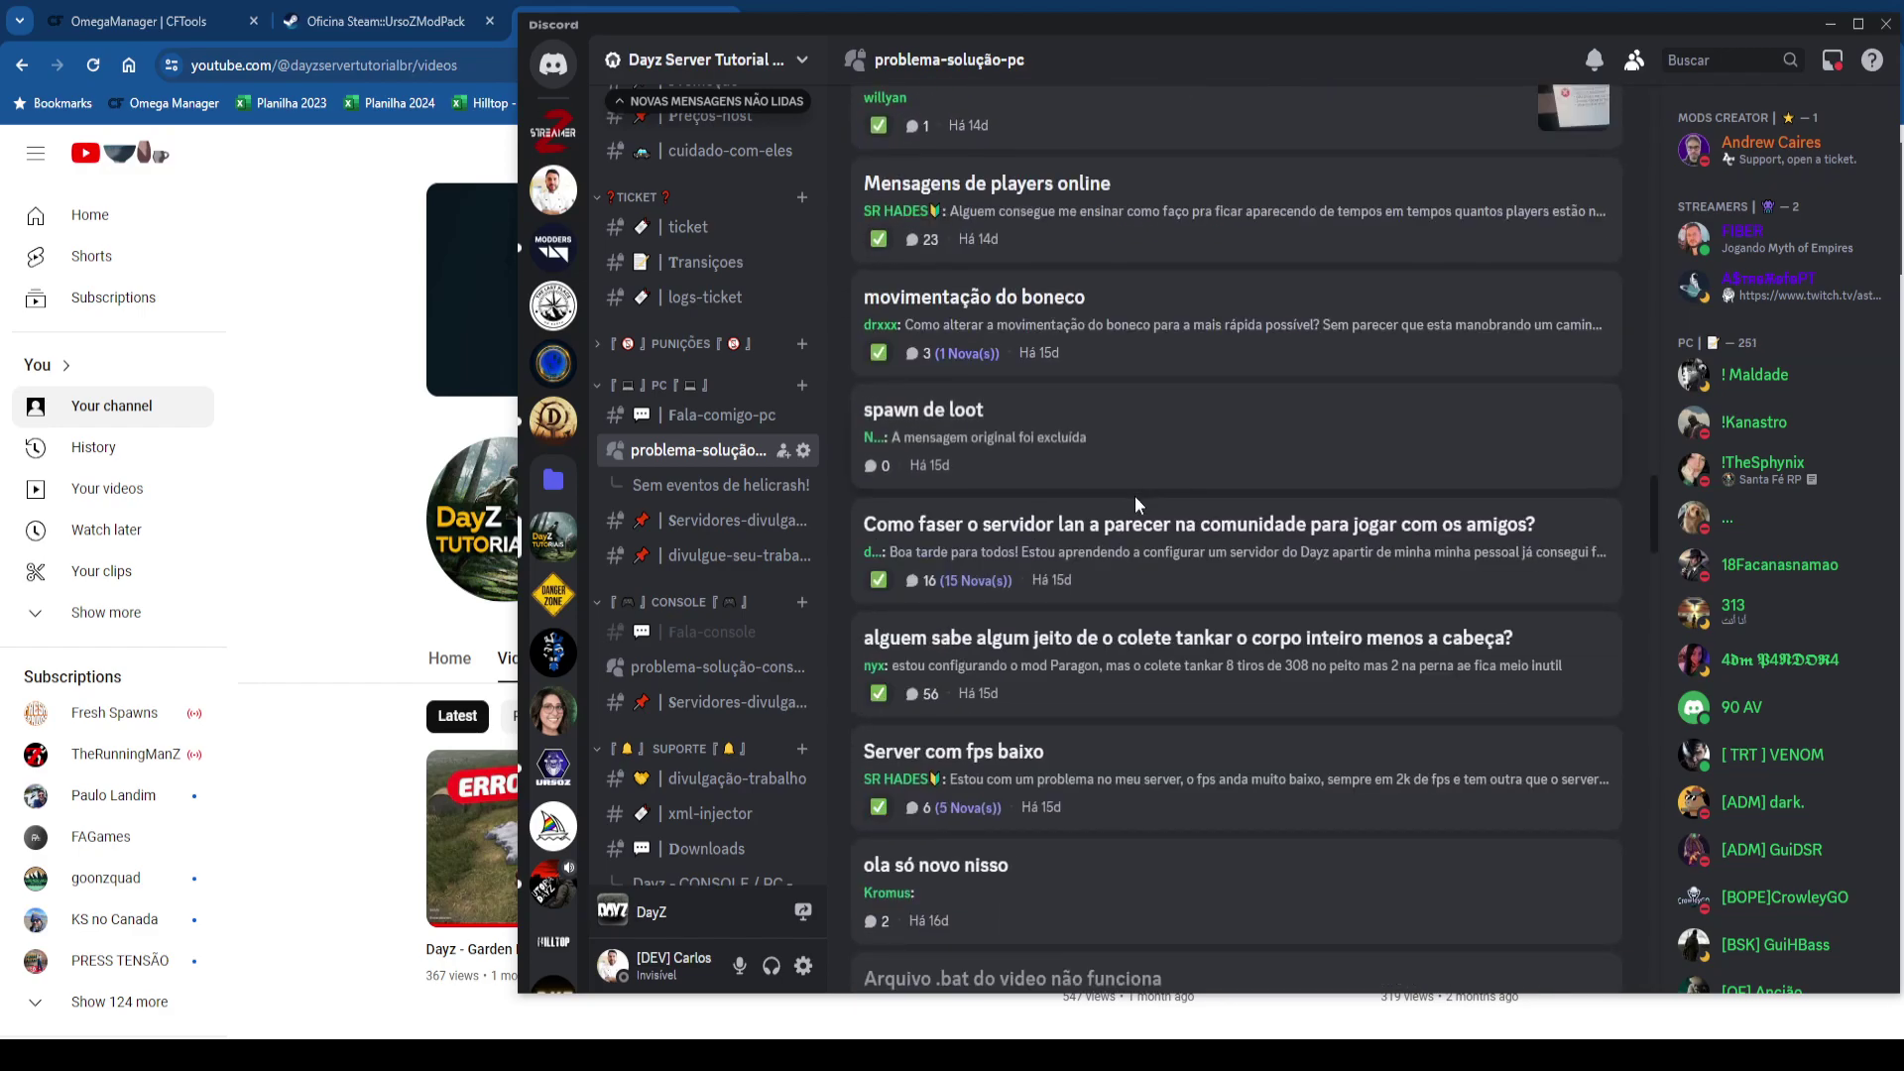
pyautogui.scroll(-1, 1102, 459)
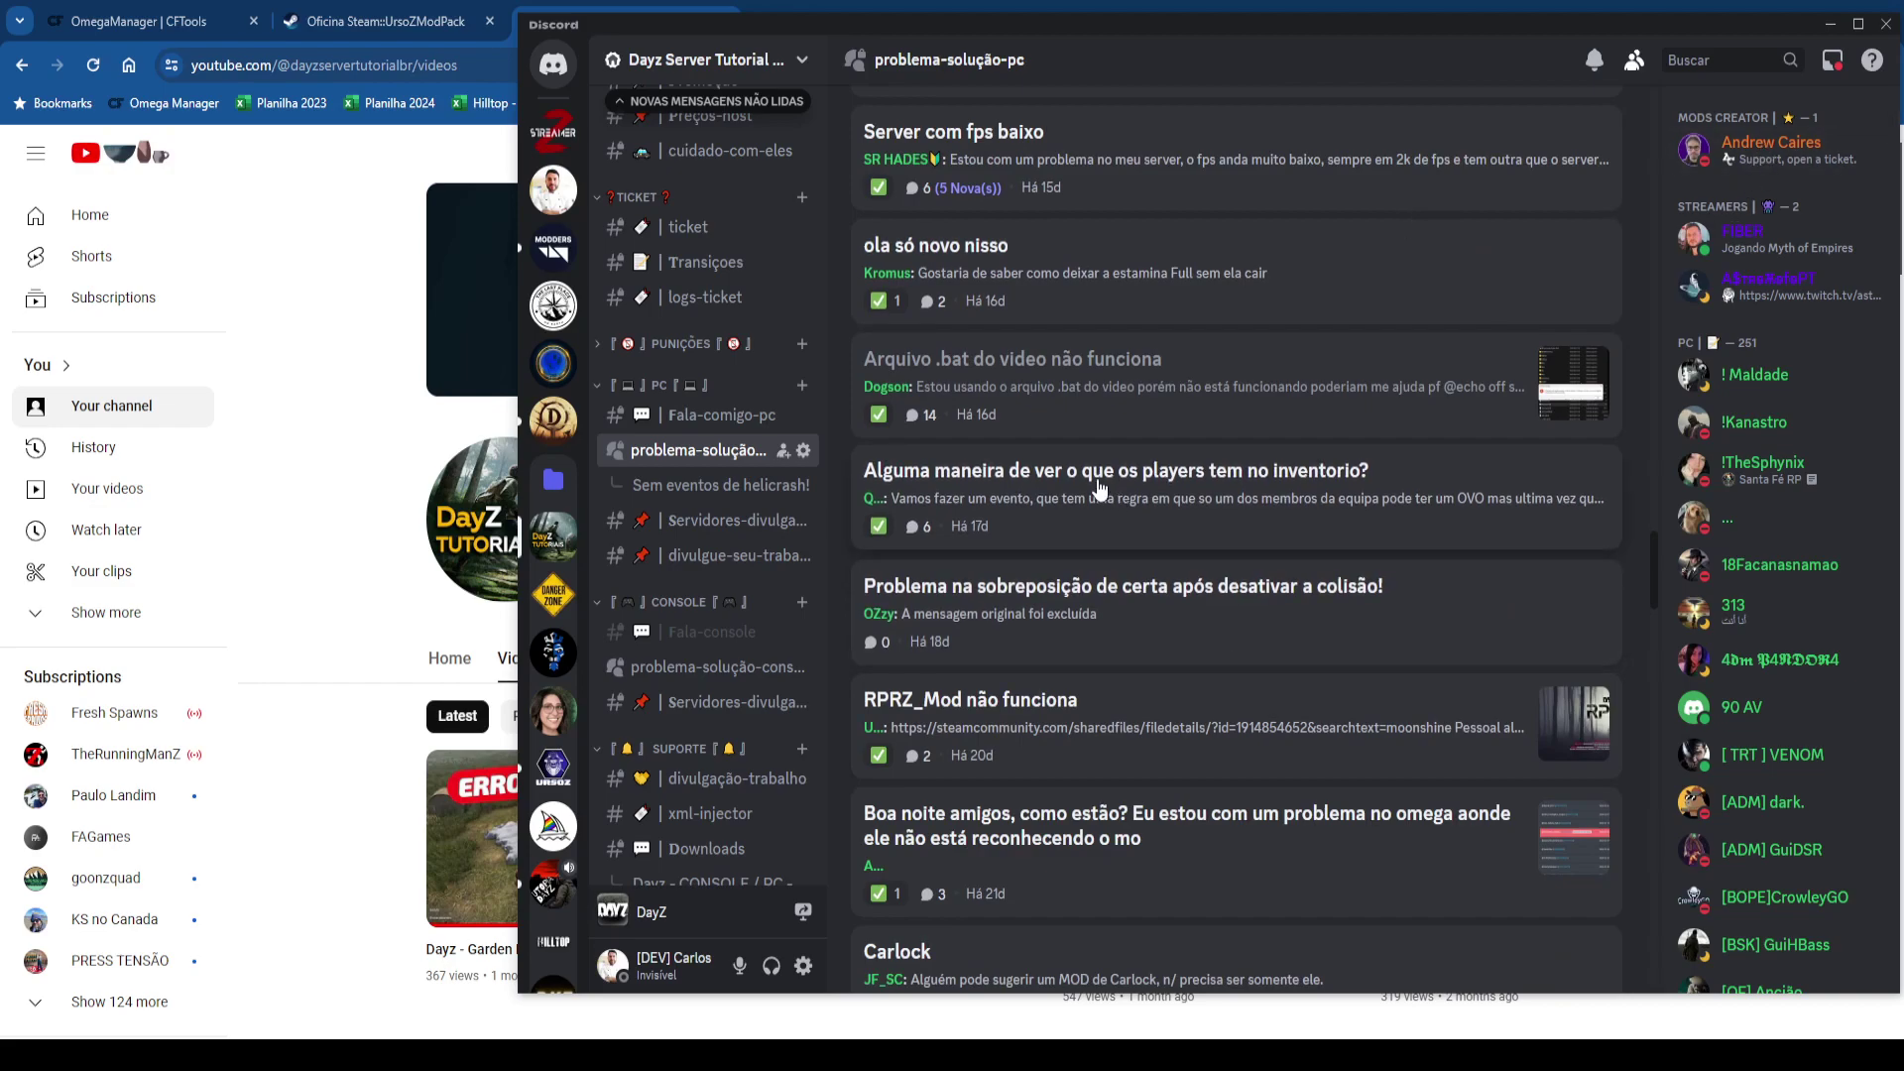
pyautogui.scroll(3, 744, 447)
pyautogui.scroll(-3, 765, 383)
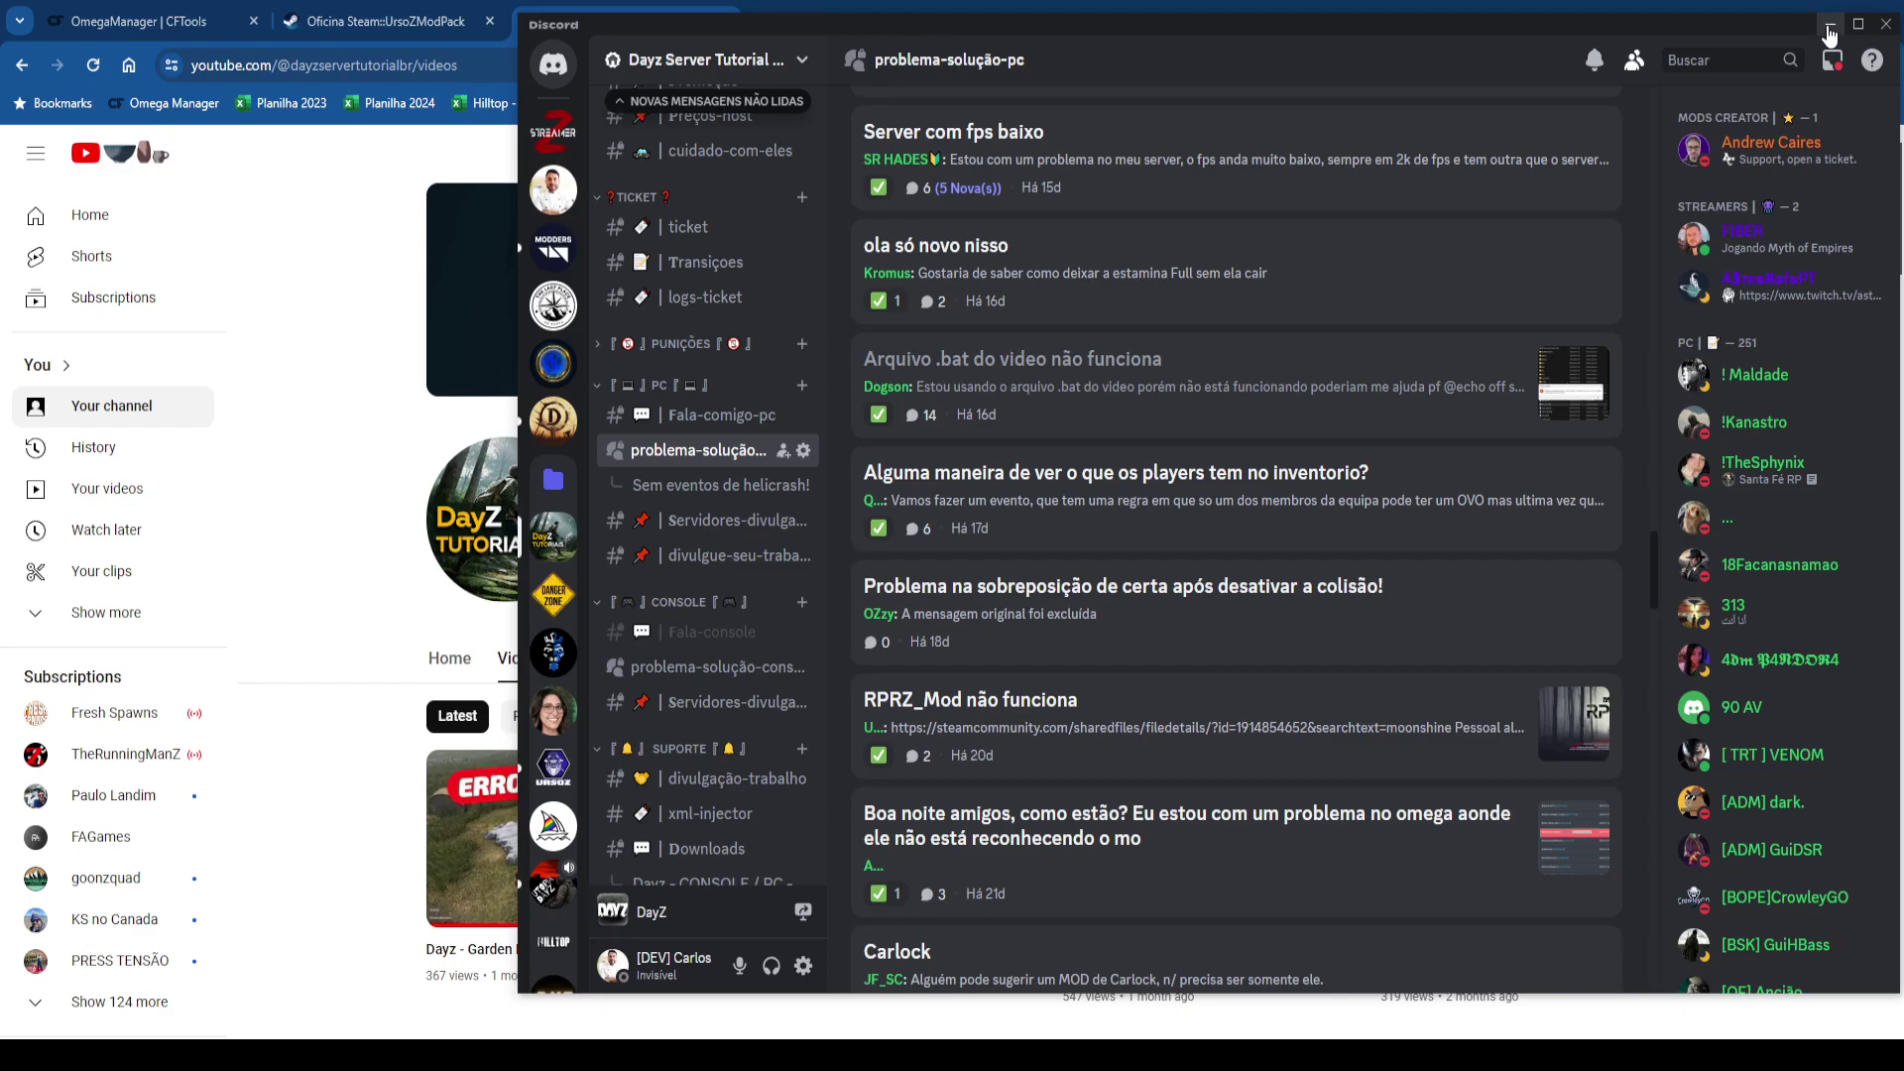
pyautogui.click(1829, 26)
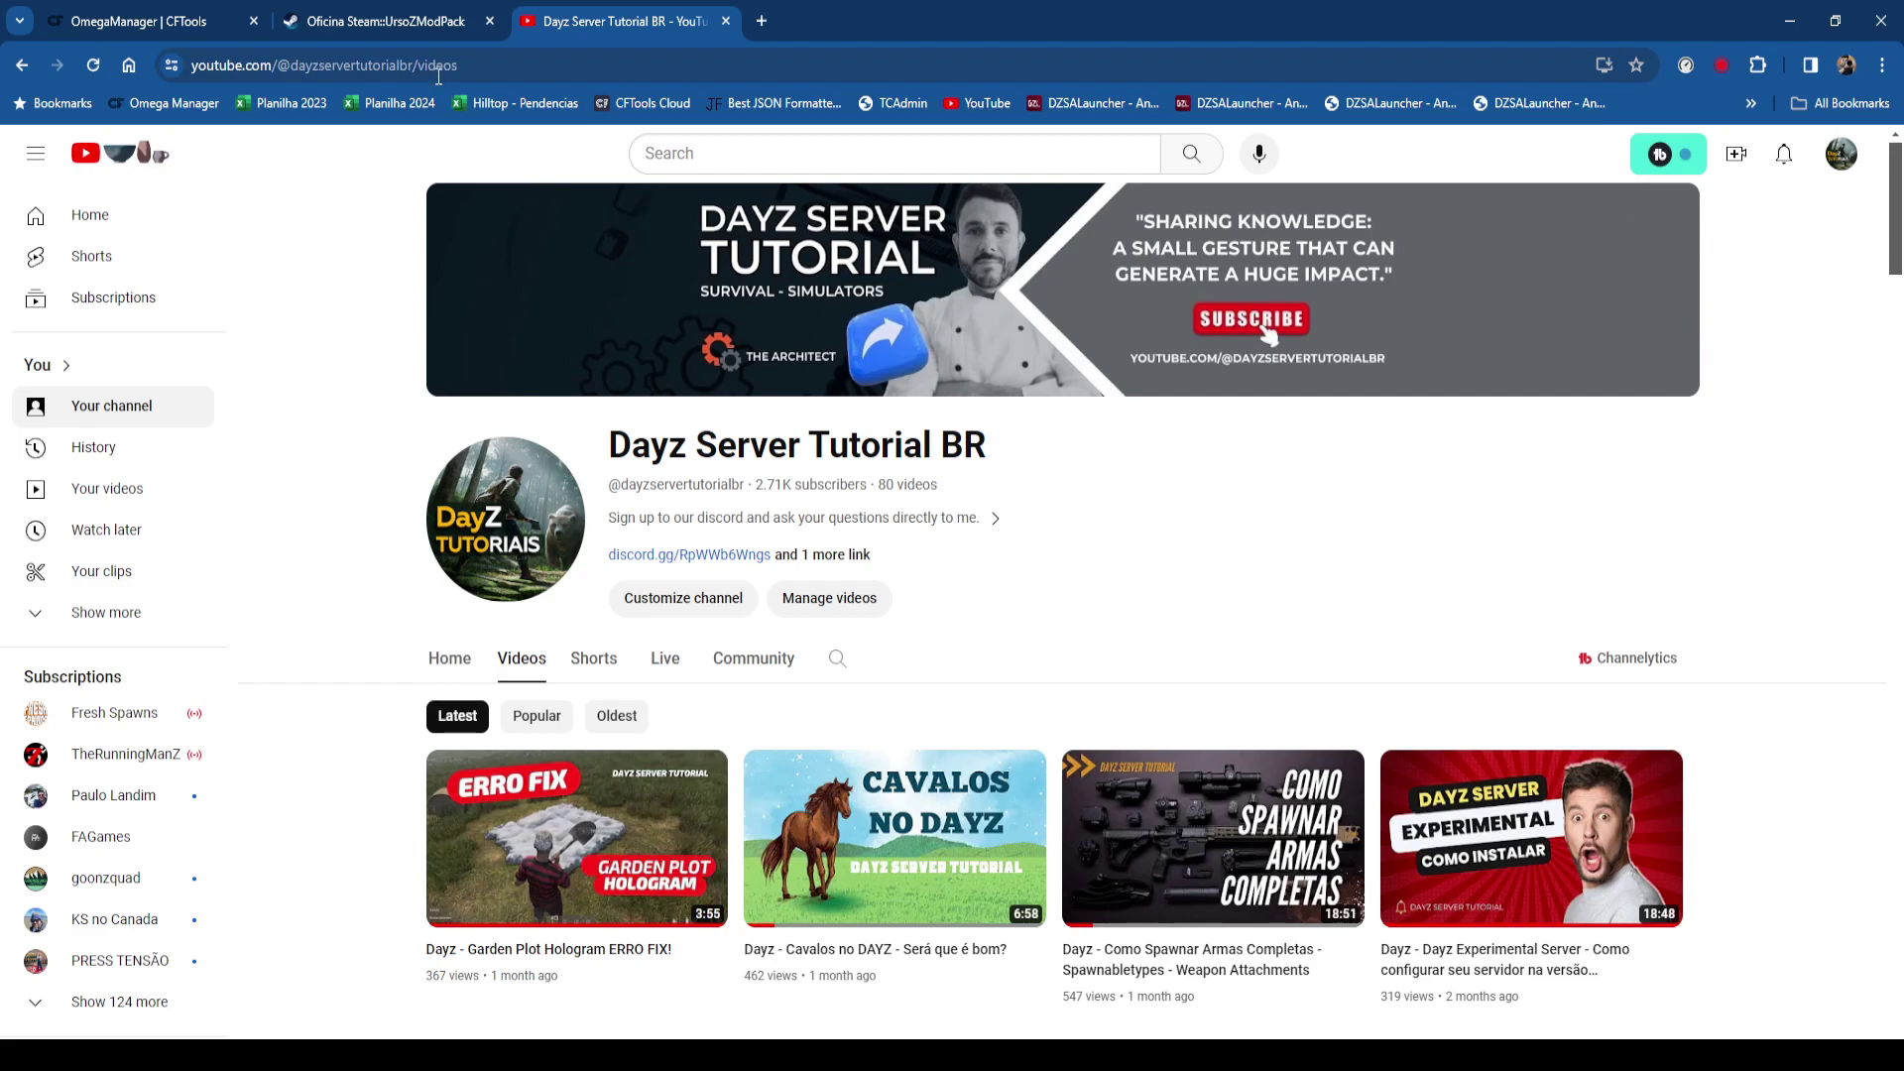
# Switch to the Steam Workshop page of the DayZ mod UrsoZModPack and examine its title.
pyautogui.click(377, 21)
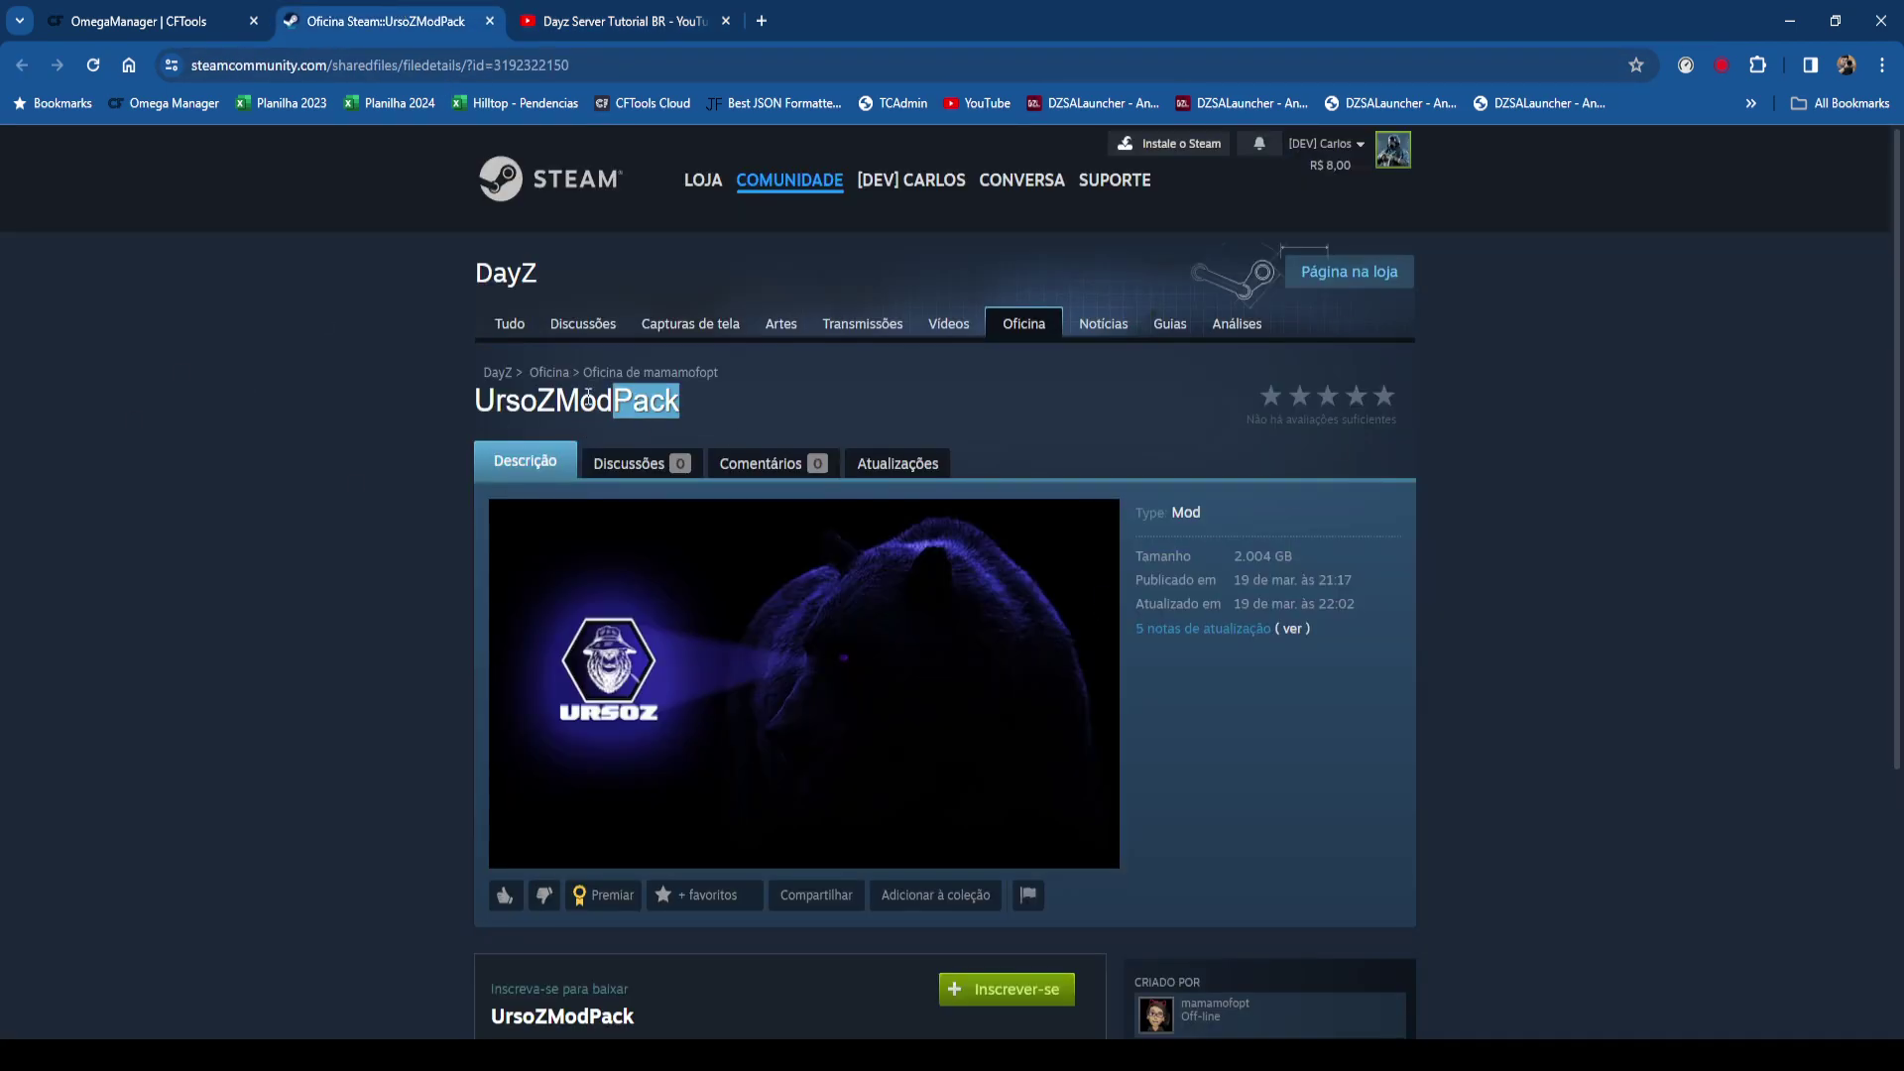
pyautogui.doubleClick(640, 401)
pyautogui.click(698, 427)
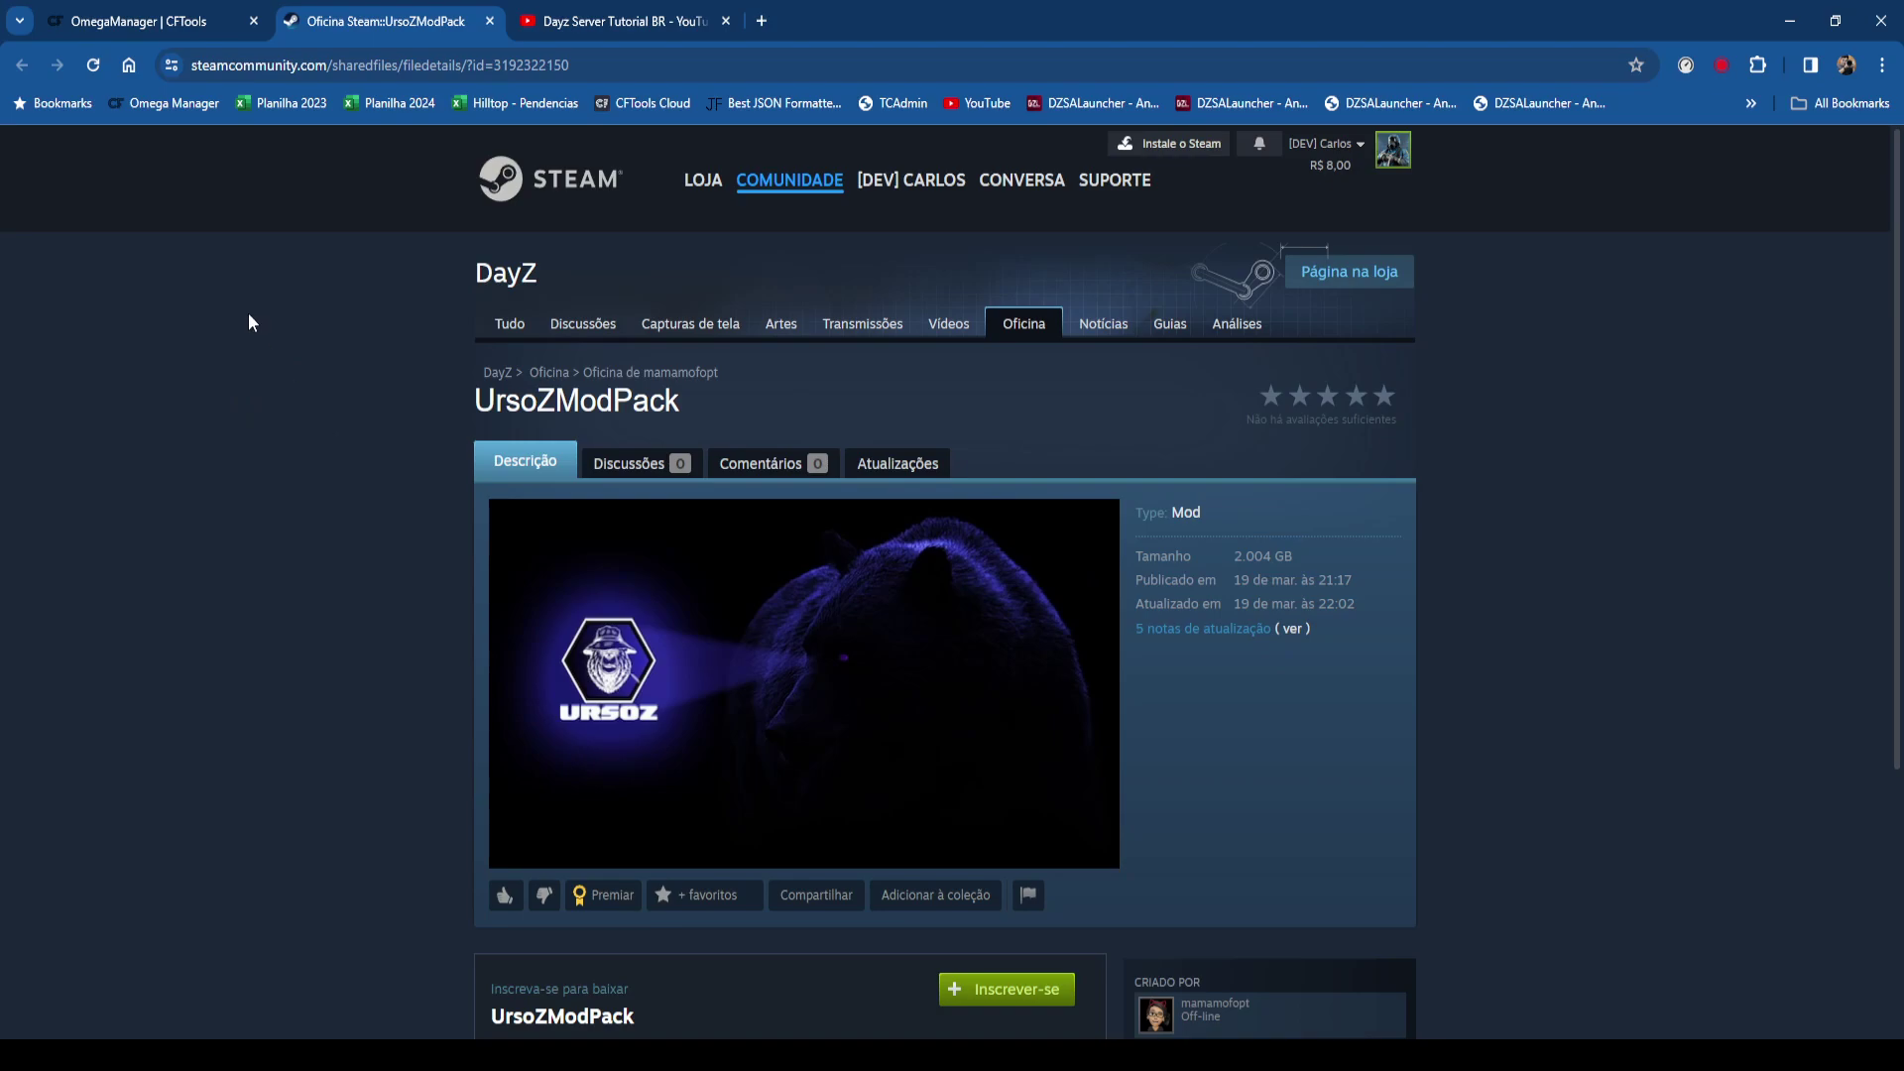
# In OmegaManager, open the mod configuration of the BASE-FullPVECherno instance.
pyautogui.click(199, 20)
pyautogui.click(1695, 524)
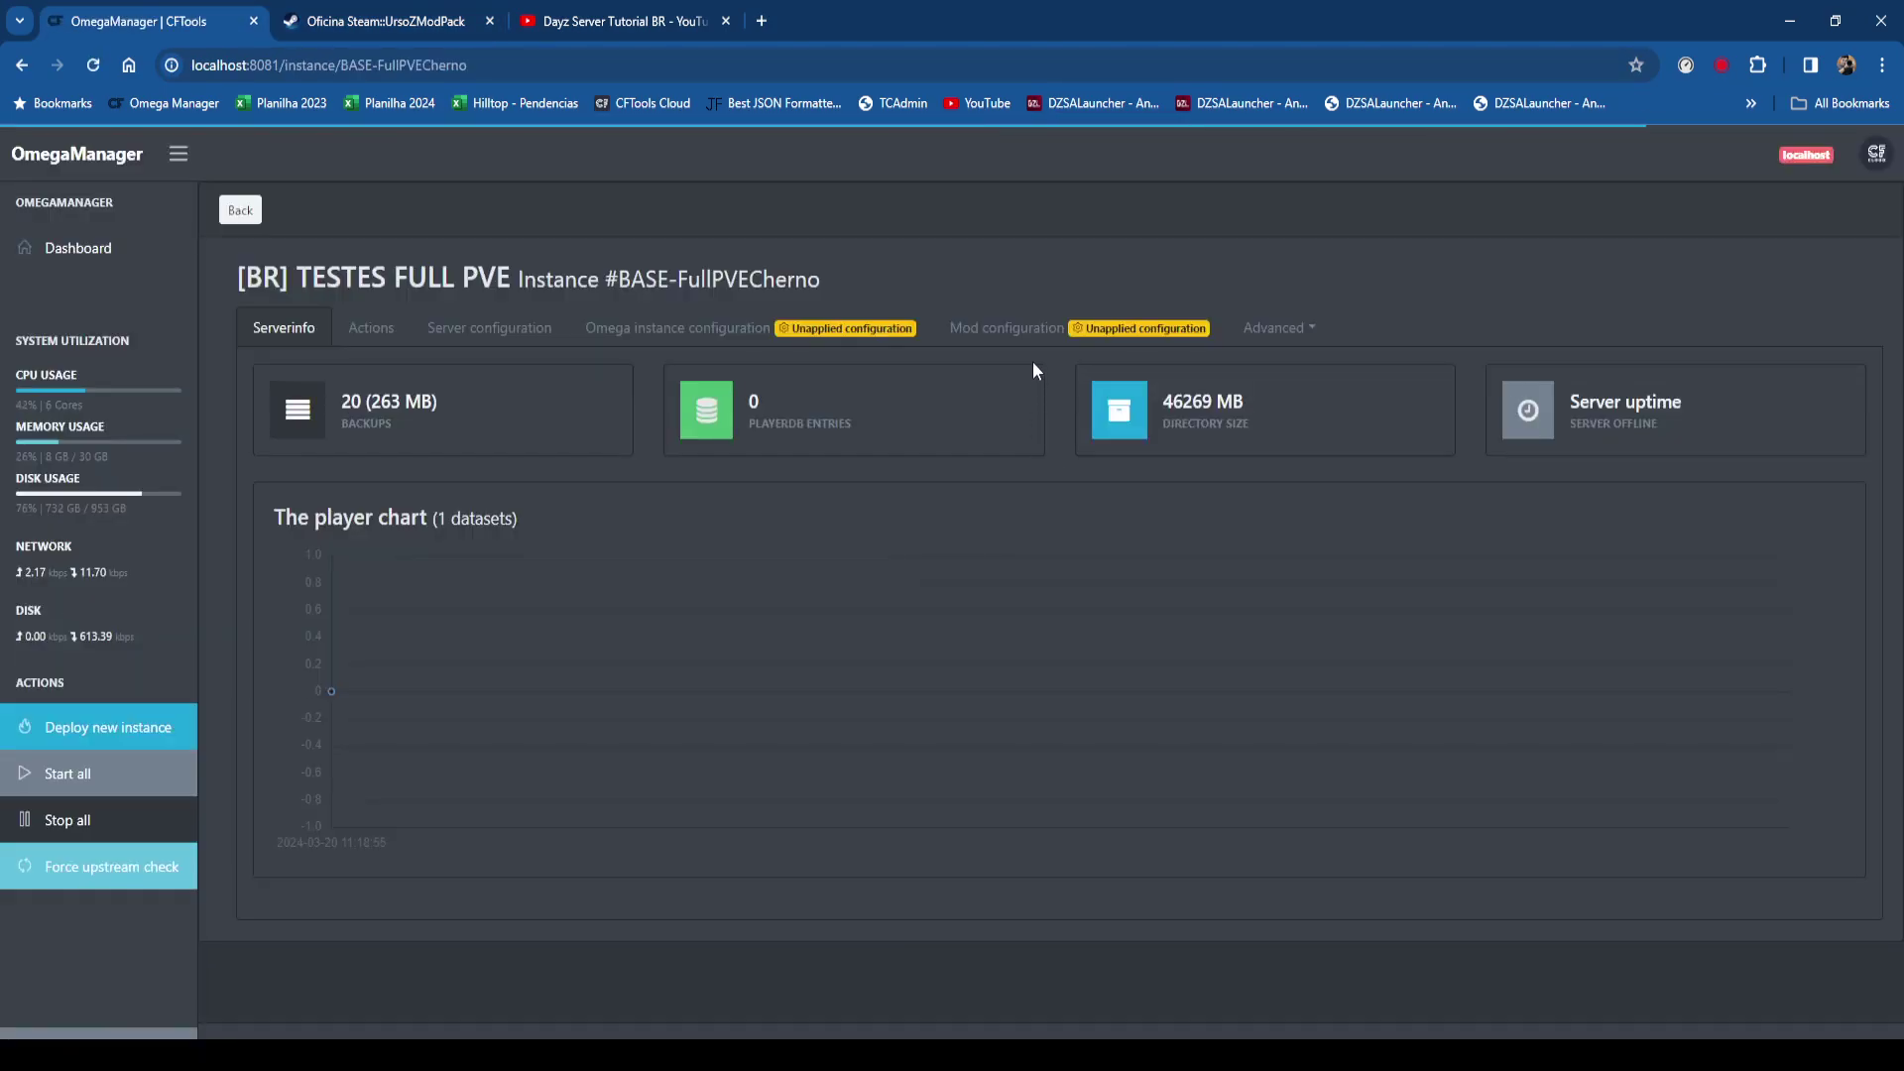
pyautogui.click(1021, 335)
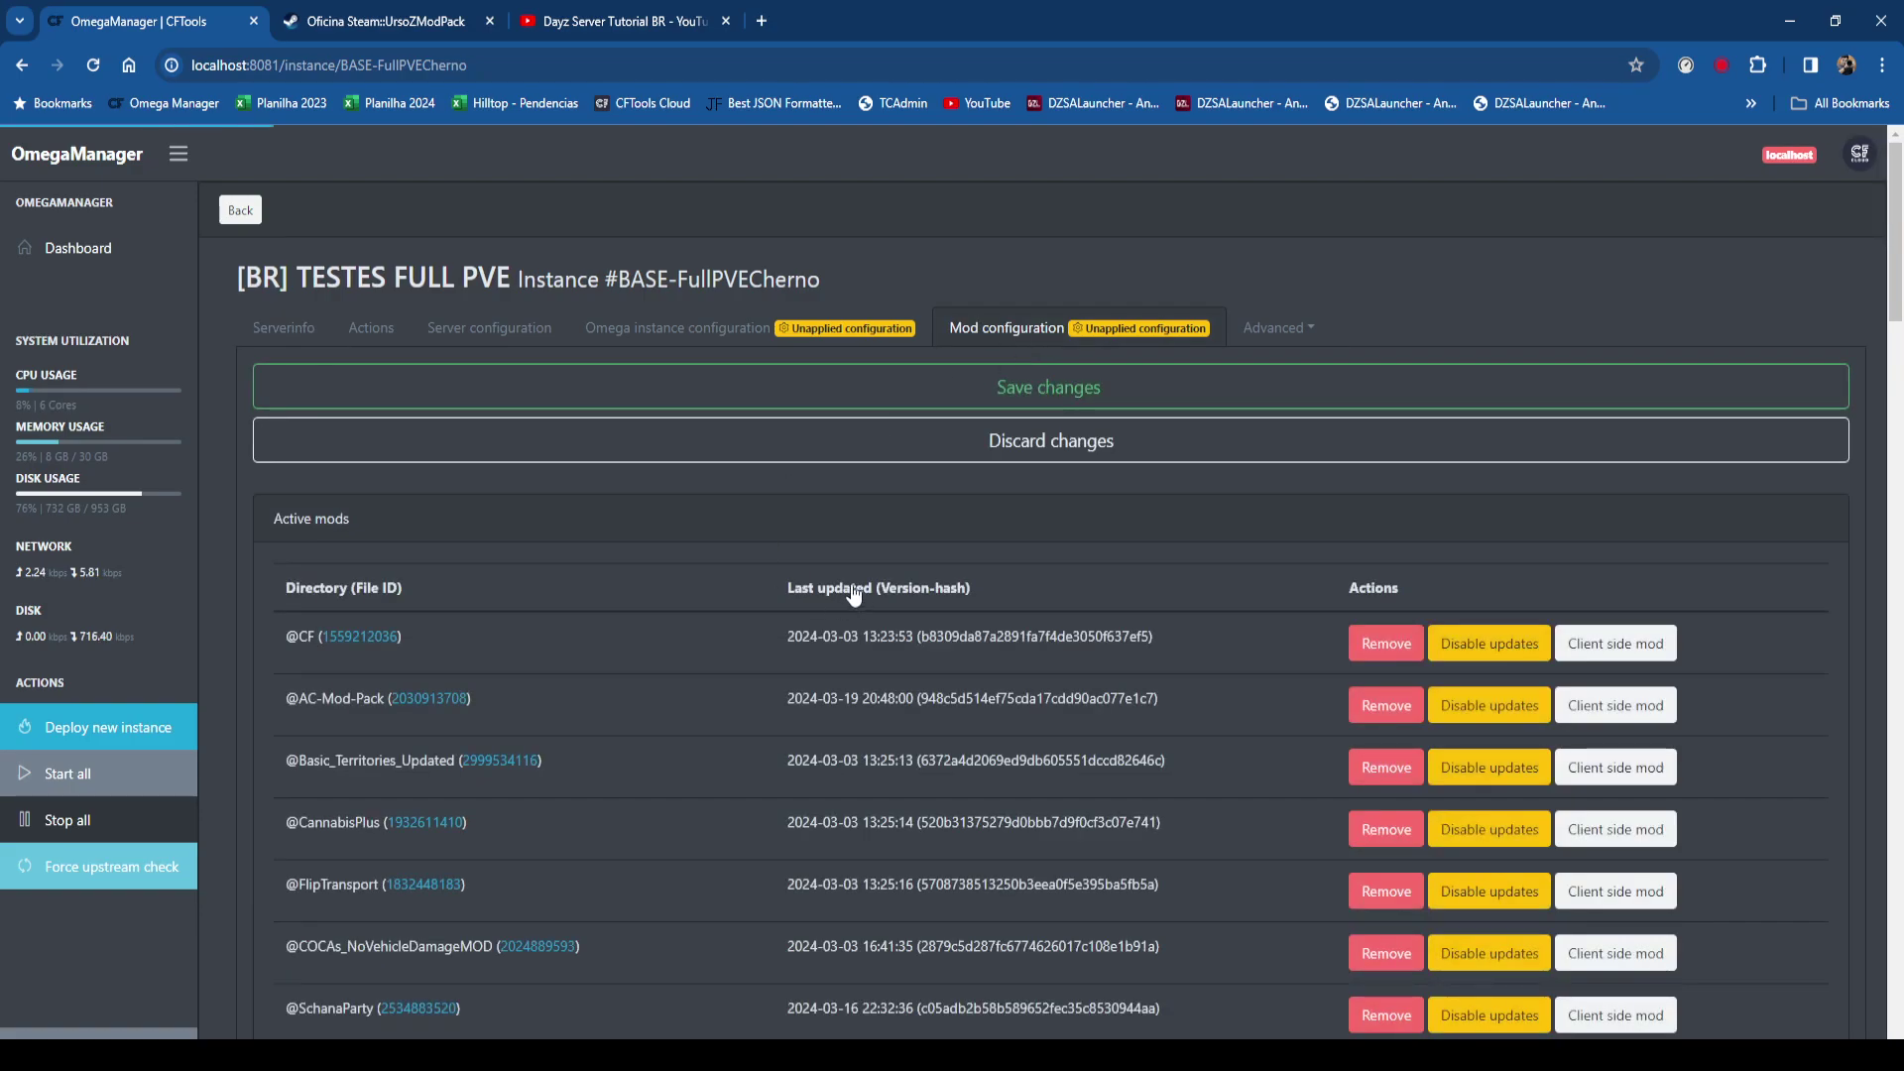
# Search the available mods for "223hrajsdhkoja", examine the result row, and clear the search.
pyautogui.scroll(-15, 784, 560)
pyautogui.scroll(-10, 789, 575)
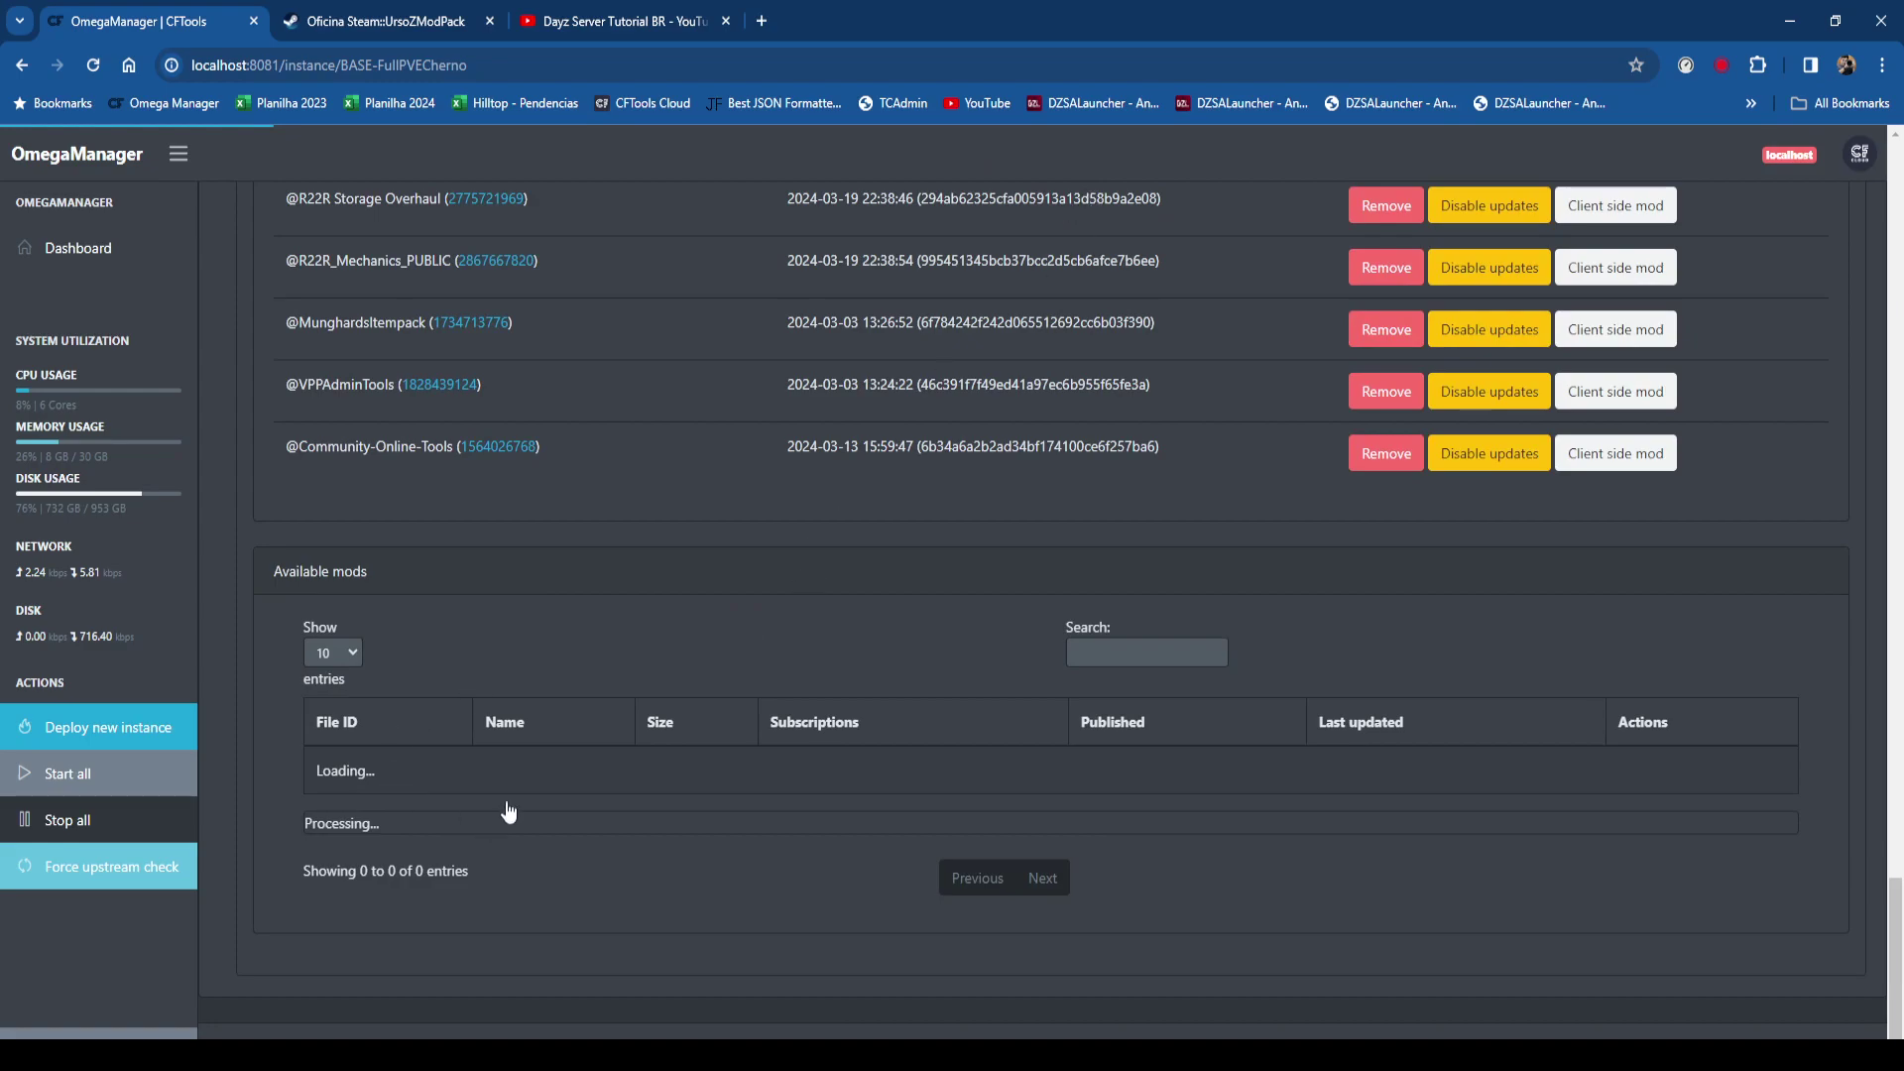
pyautogui.click(1193, 653)
pyautogui.write('223hrajsdhkoja')
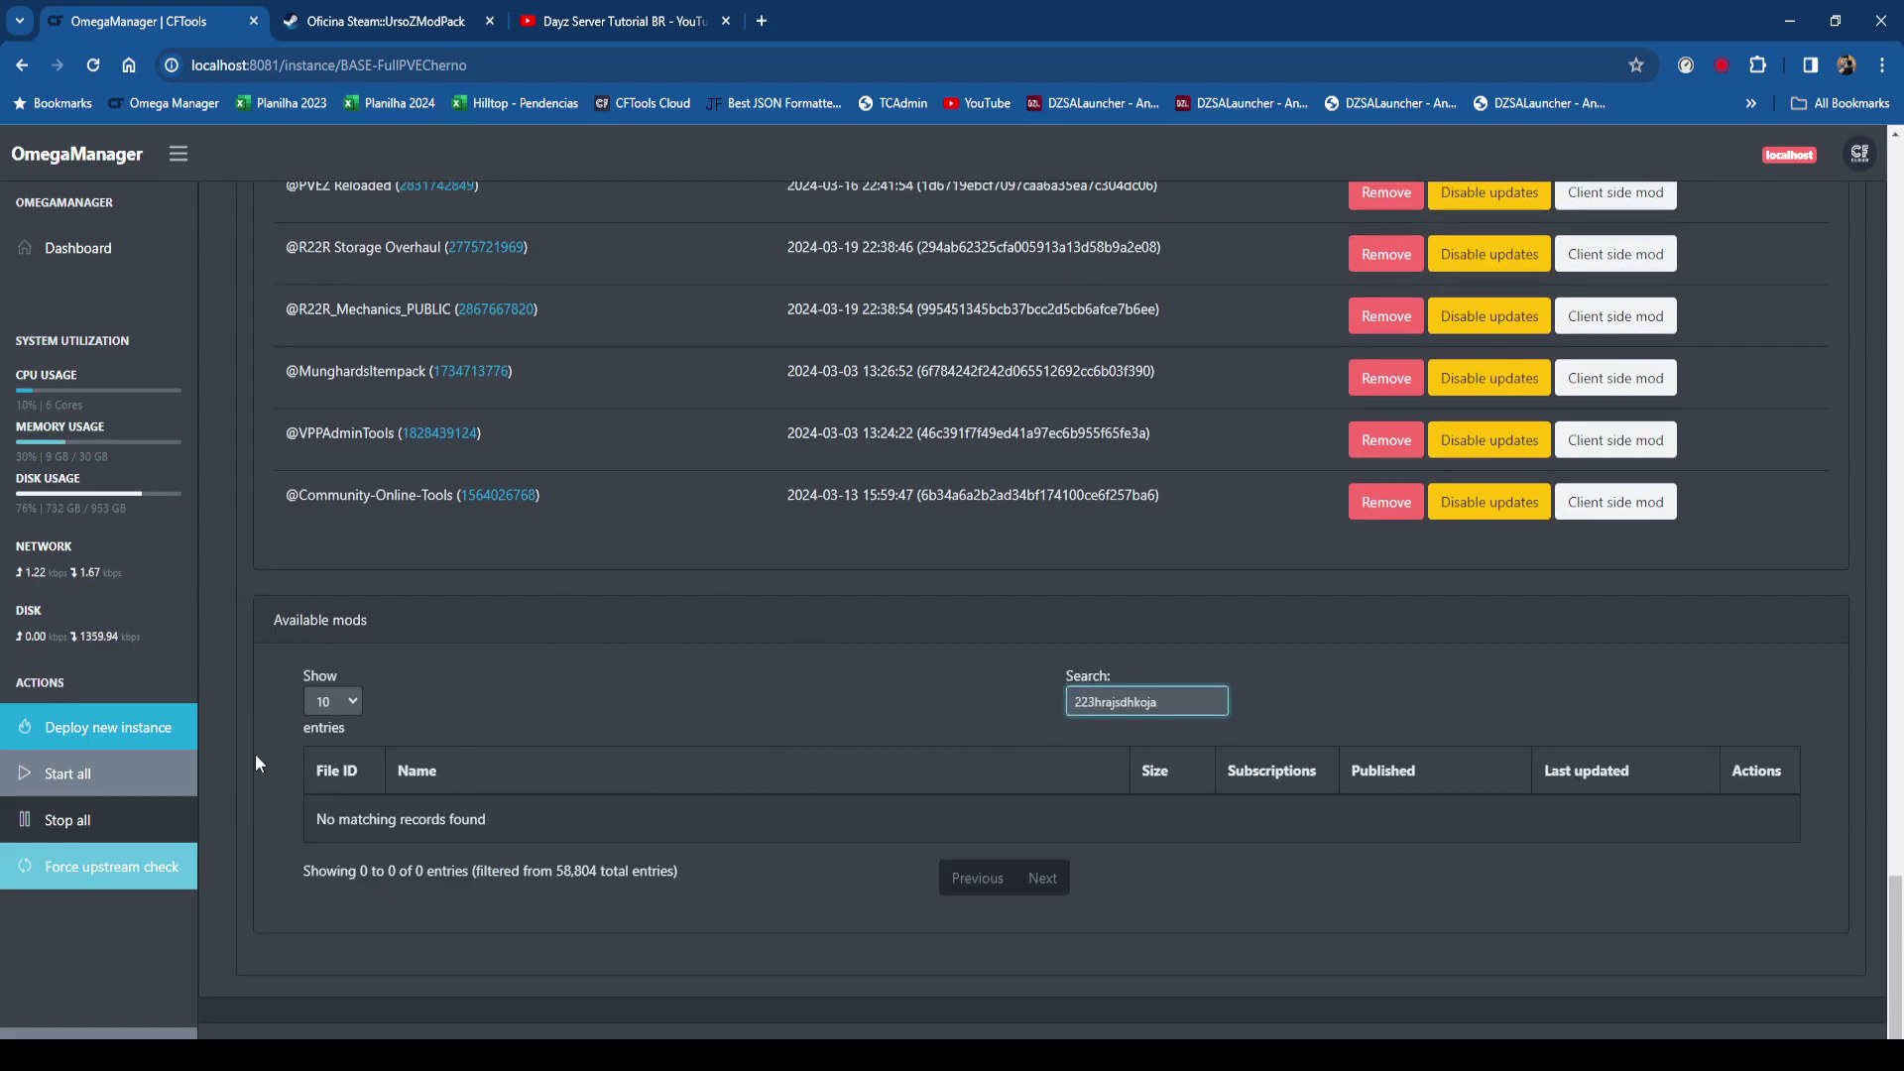
pyautogui.tripleClick(320, 821)
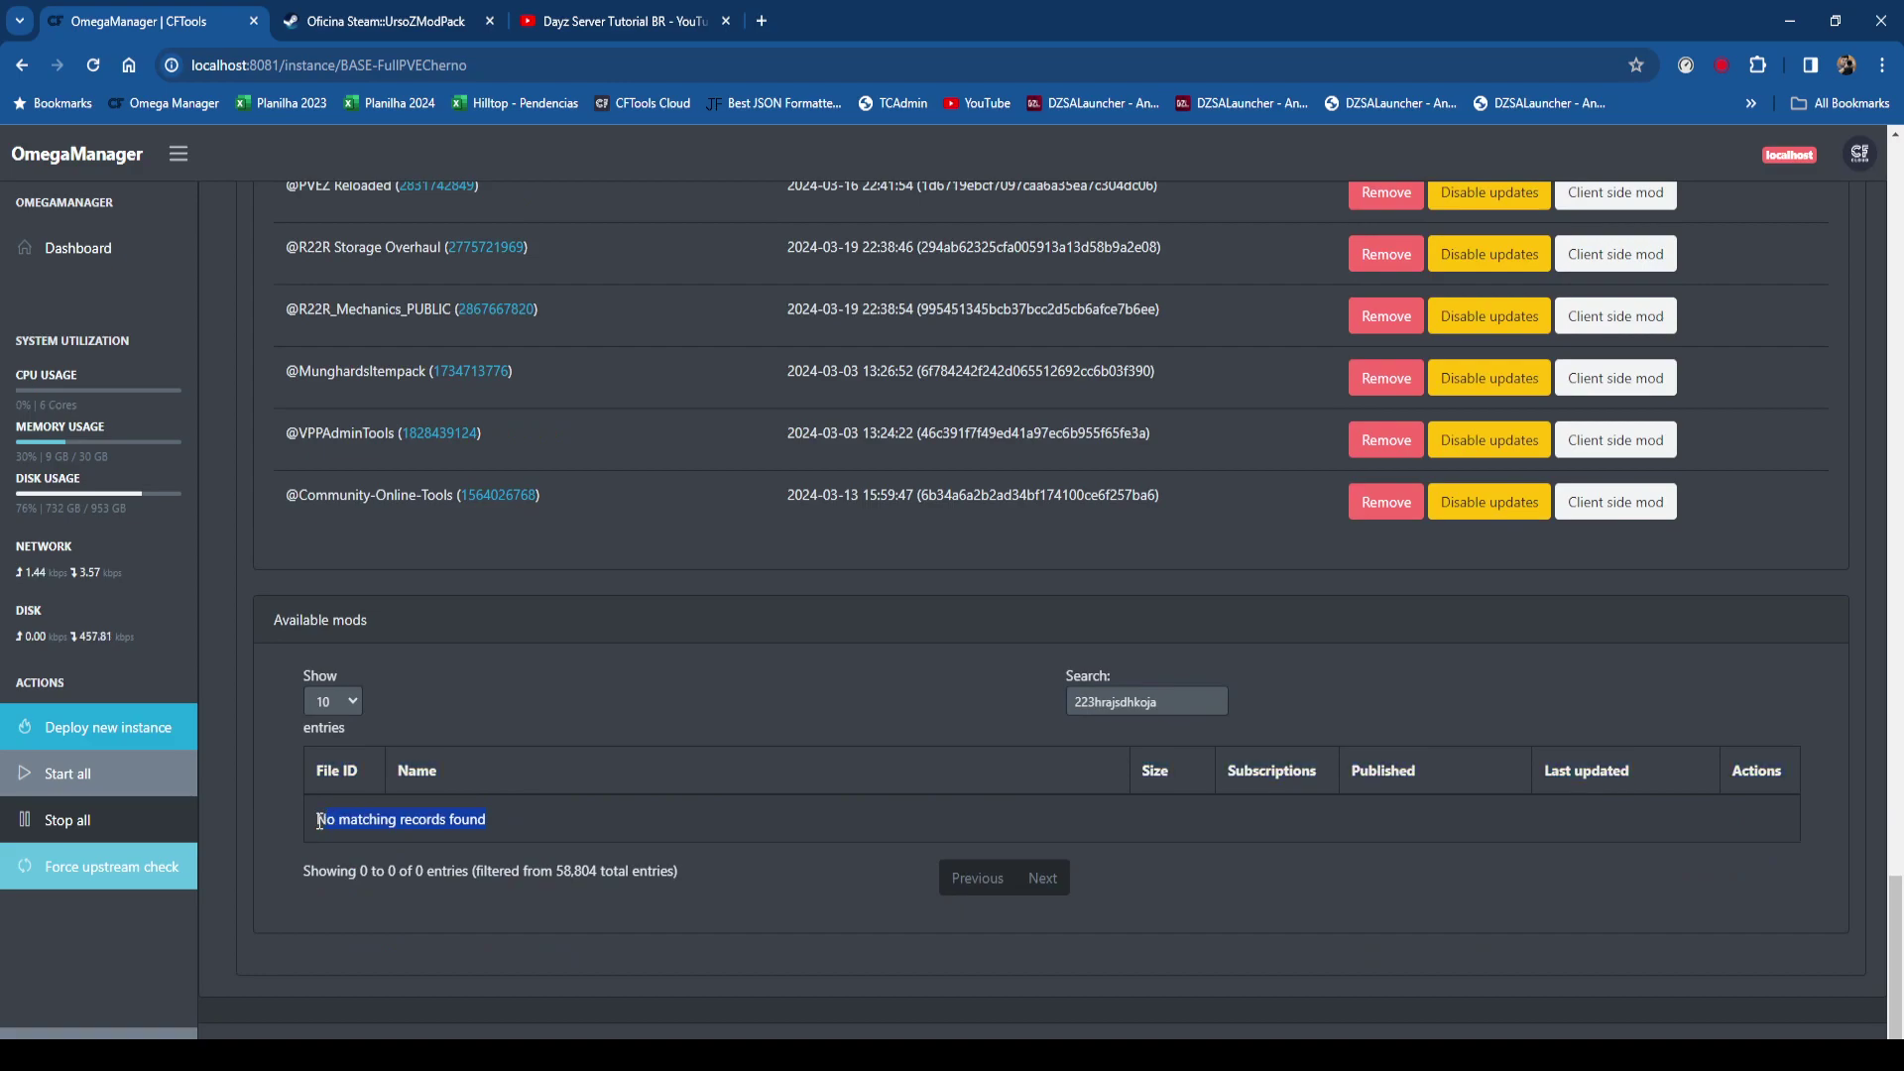
pyautogui.moveTo(496, 821); pyautogui.dragTo(321, 822)
pyautogui.click(548, 751)
pyautogui.moveTo(1179, 704); pyautogui.dragTo(1043, 711)
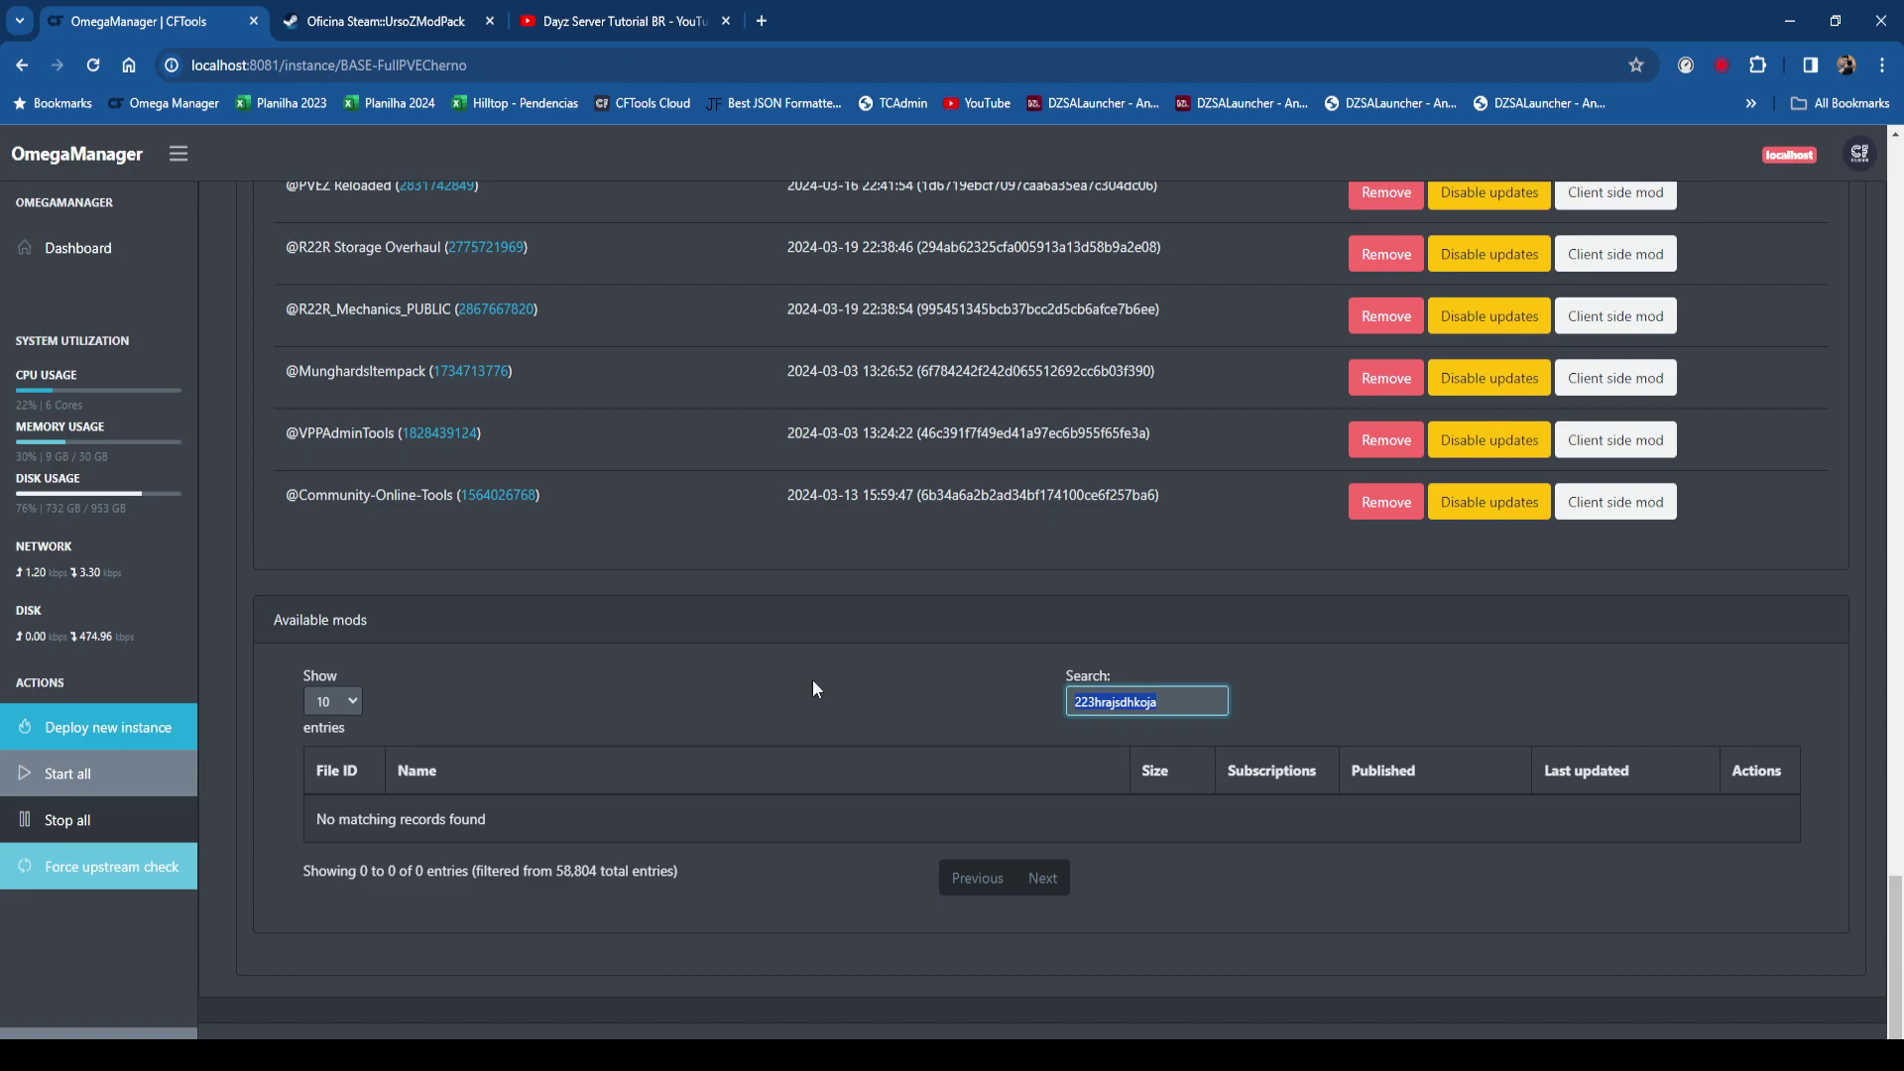
pyautogui.click(508, 740)
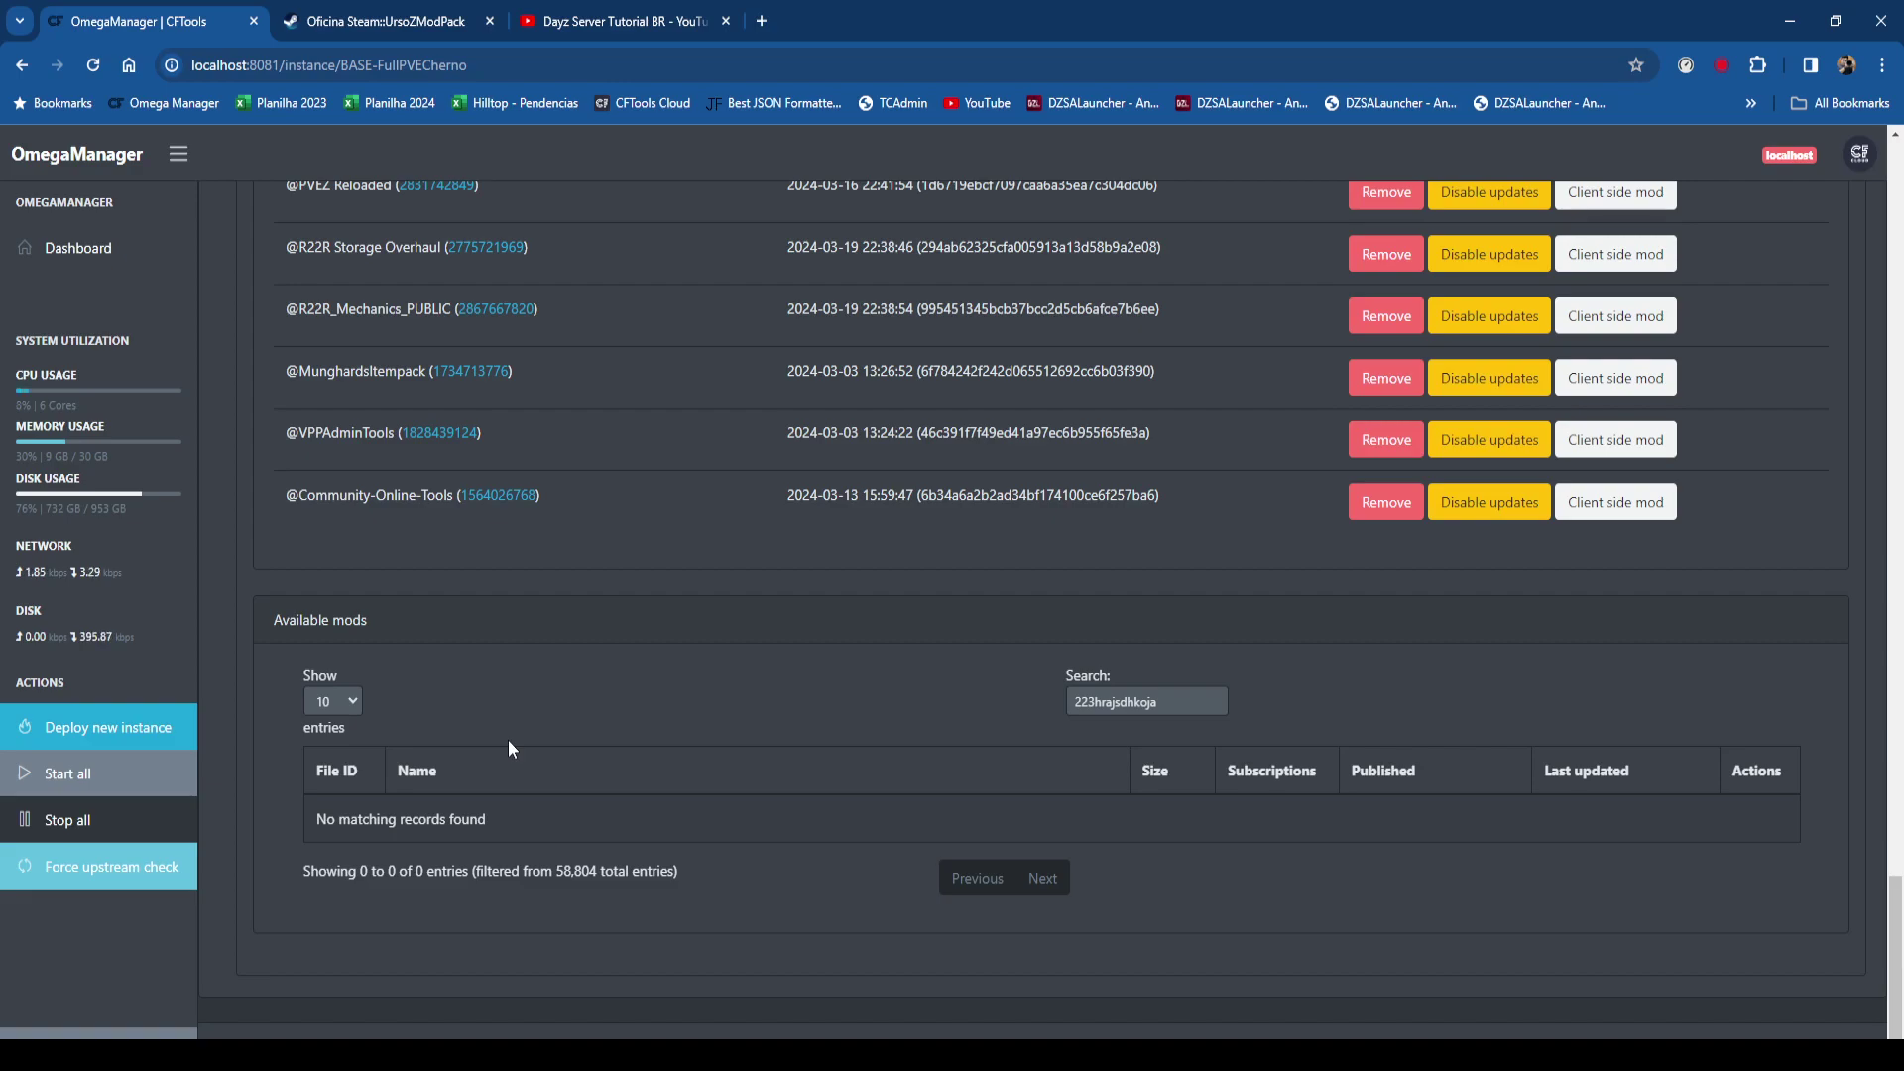
pyautogui.moveTo(1200, 702); pyautogui.dragTo(807, 706)
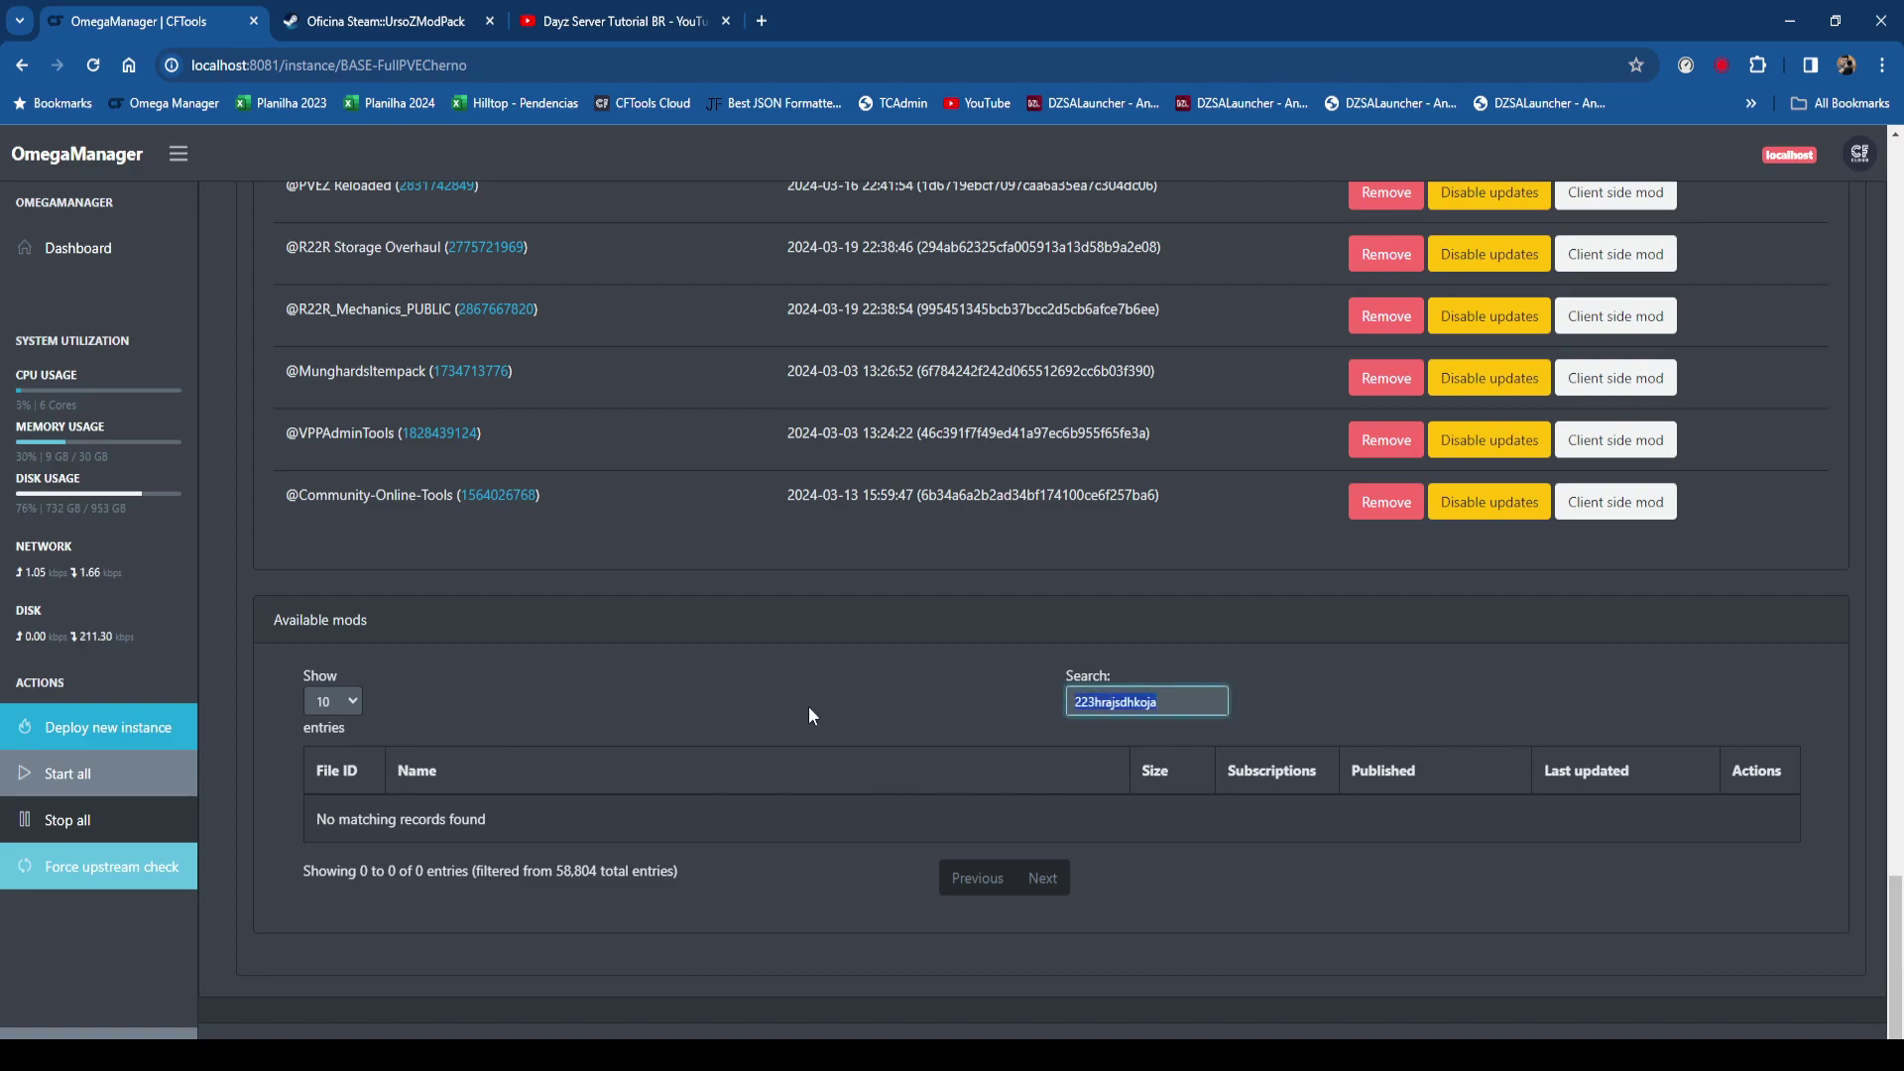
pyautogui.press('BackSpace')
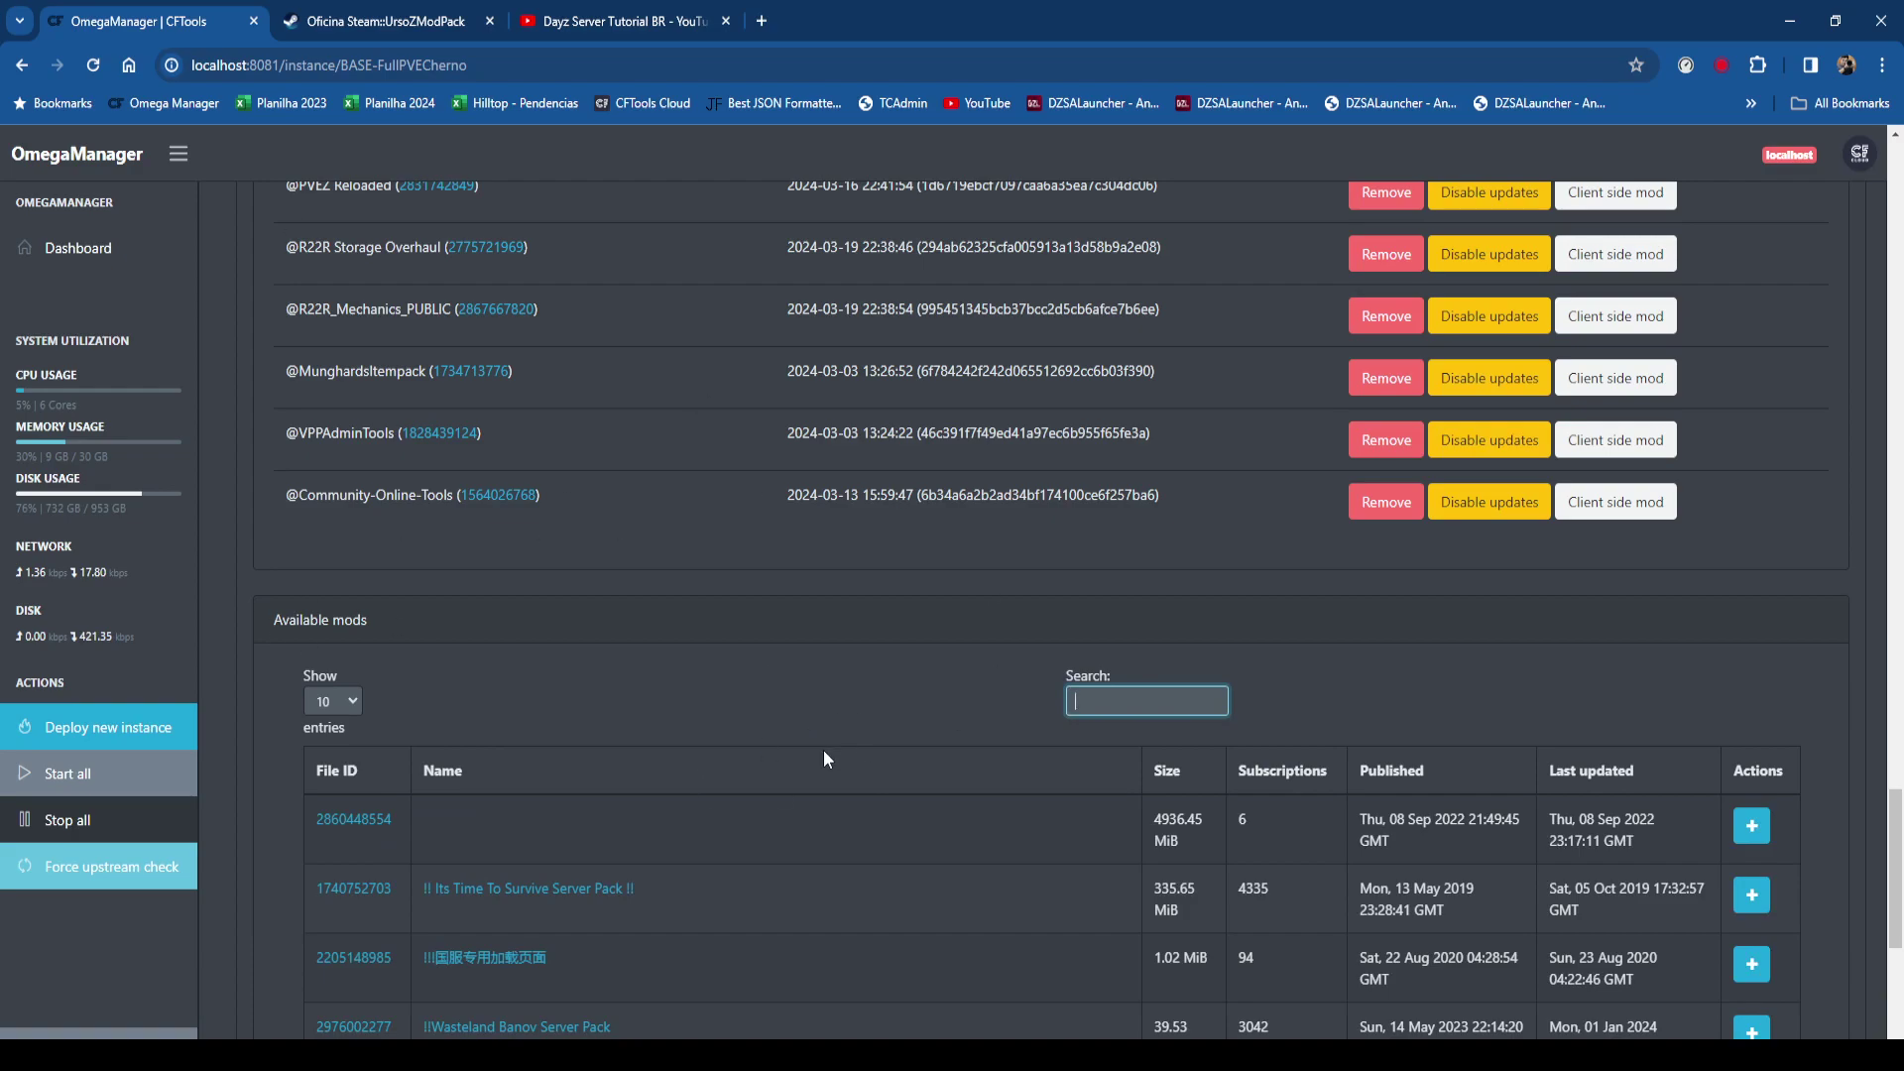
# Subscribe to UrsoZModPack on its Steam Workshop page and show the mods list in the DayZ Launcher.
pyautogui.click(376, 21)
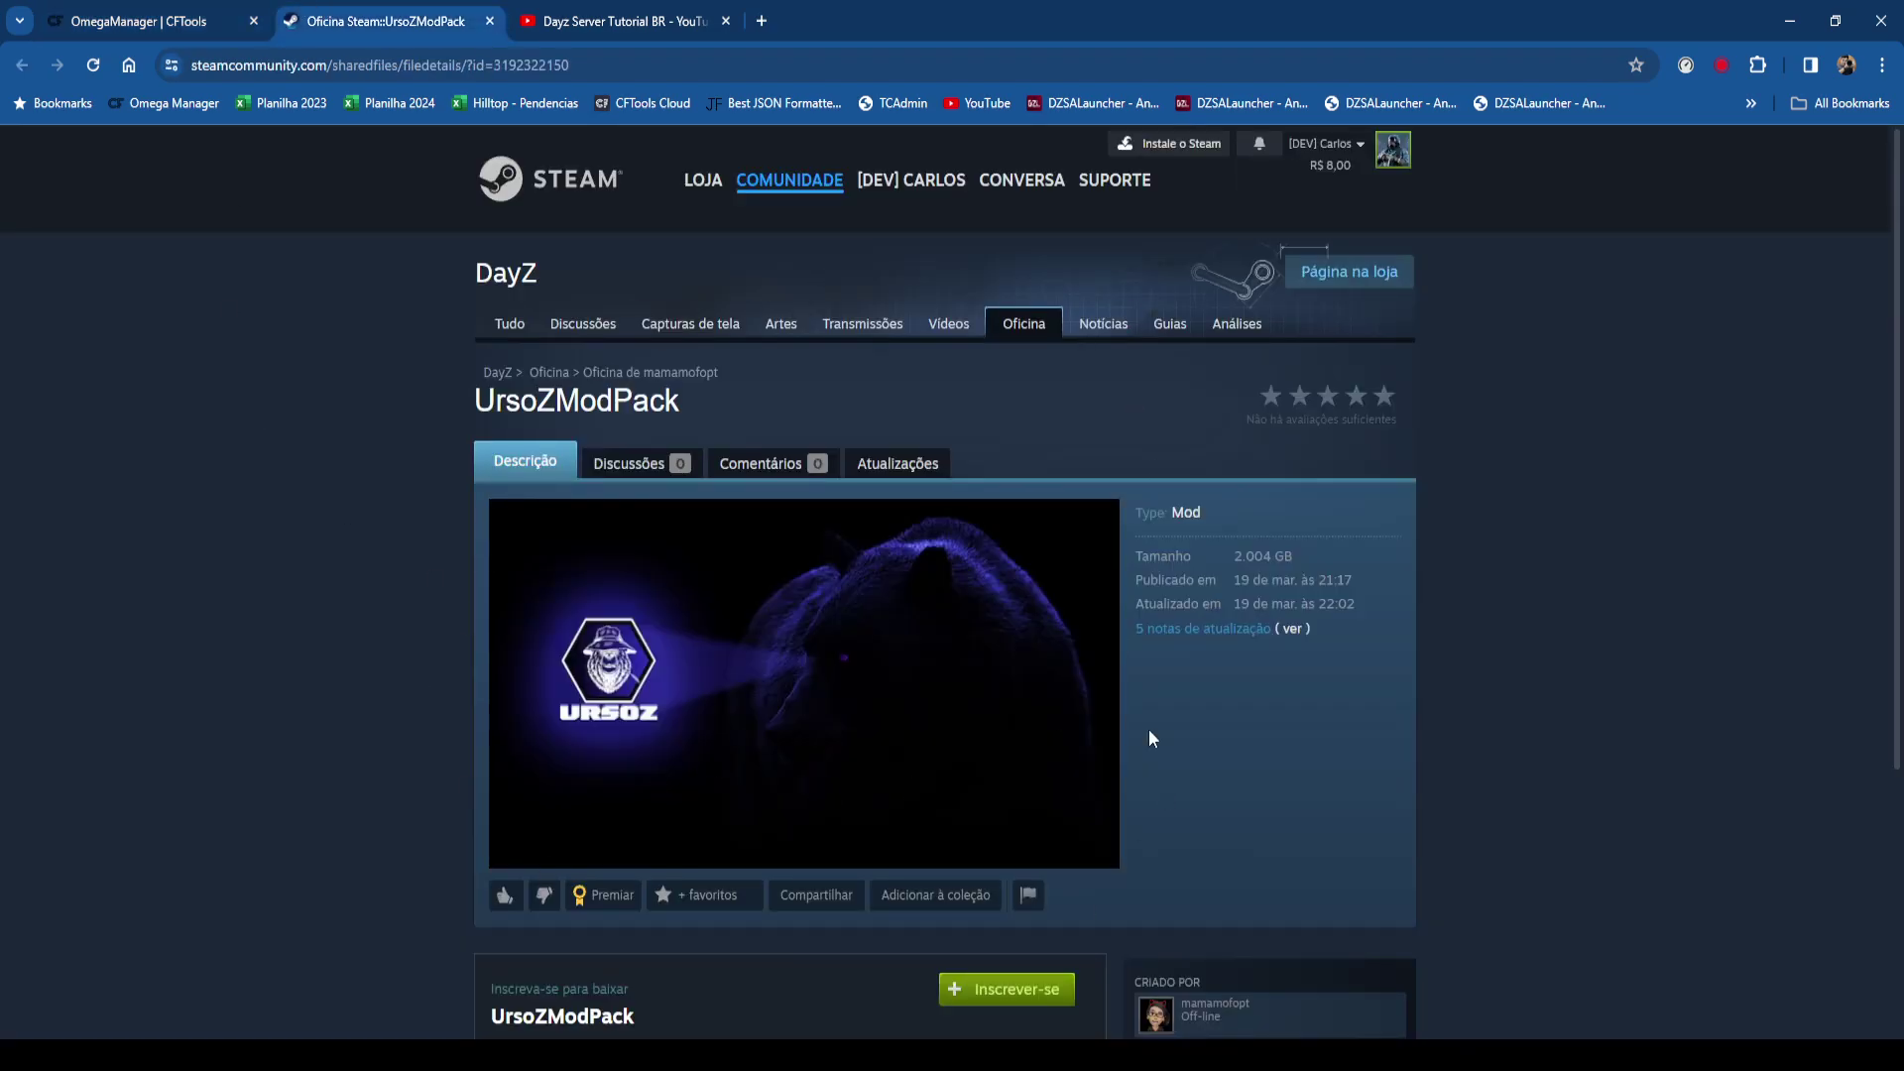
pyautogui.click(1024, 997)
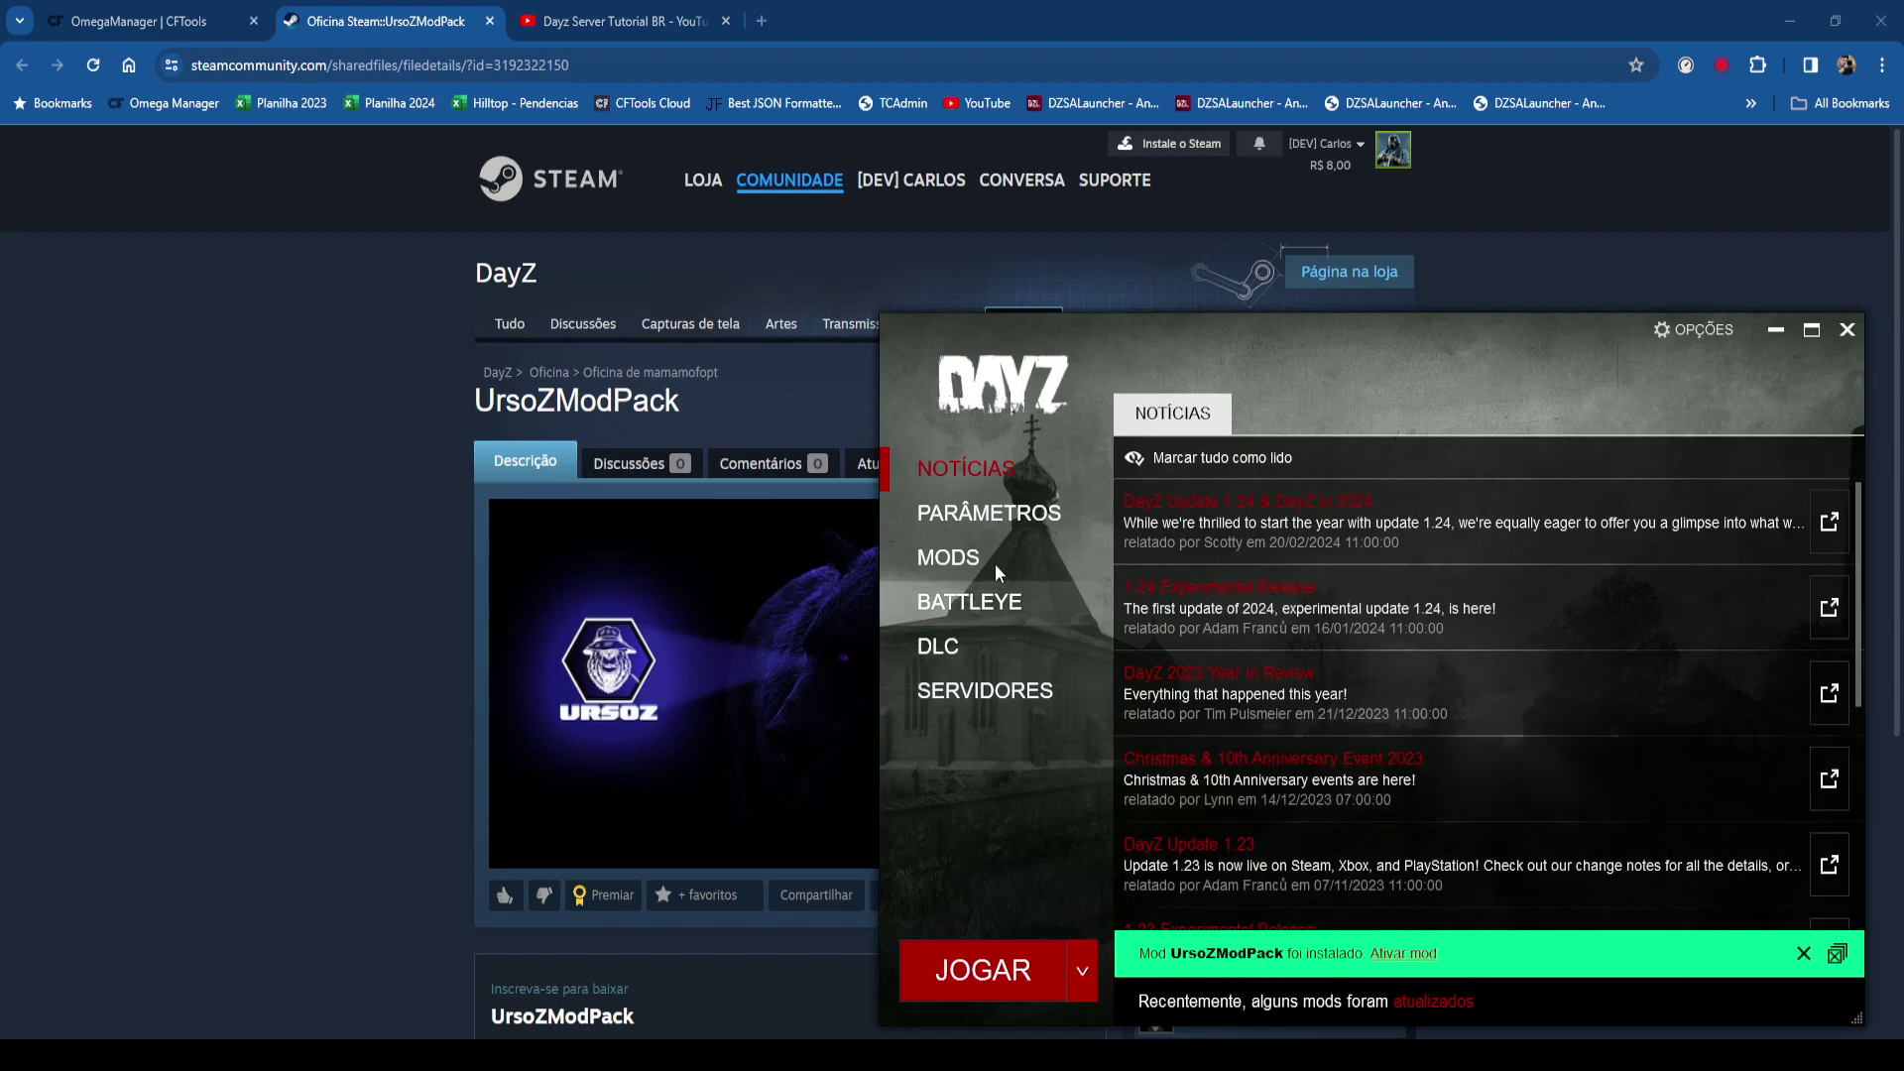
pyautogui.click(950, 557)
# Copy the title UrsoZModPack from the Workshop page and filter the DayZ Launcher's mod list by it.
pyautogui.moveTo(726, 403); pyautogui.dragTo(474, 402)
pyautogui.hotkey('ctrl', 'c')
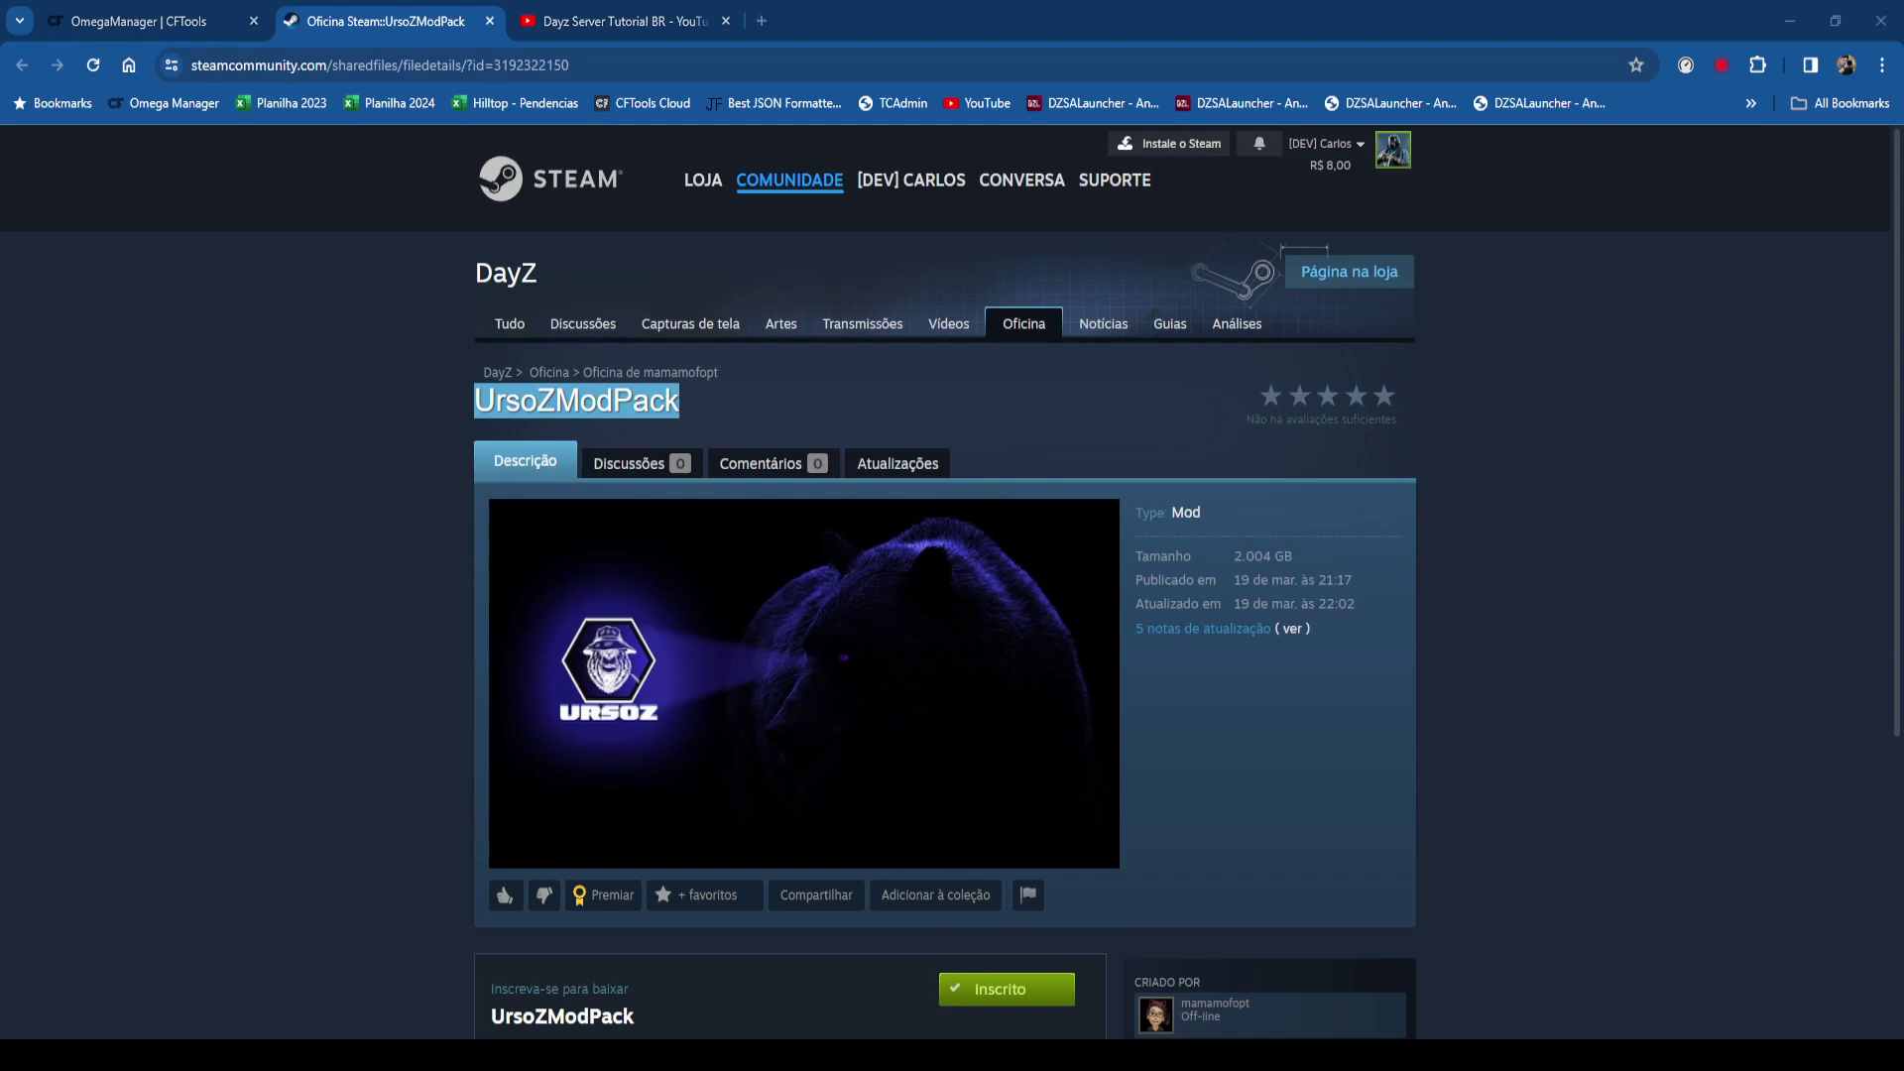
pyautogui.hotkey('alt', 'Tab')
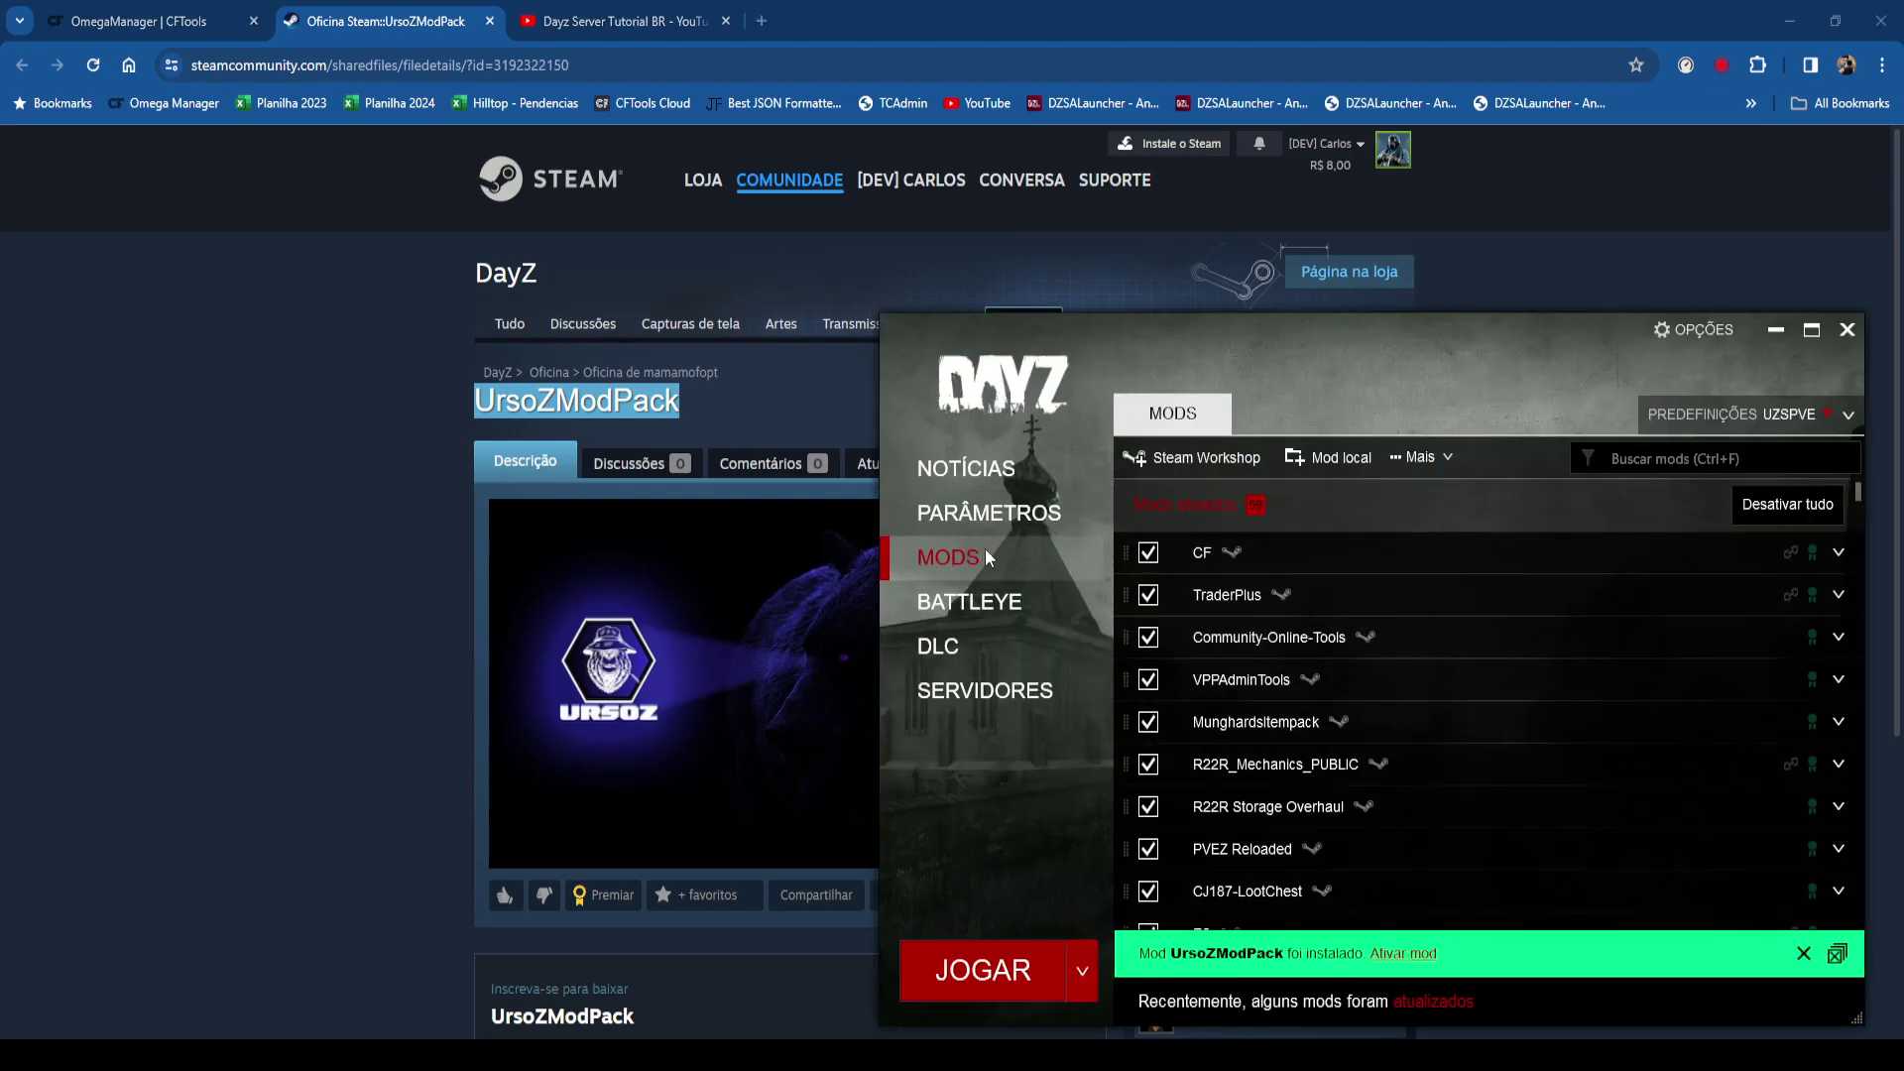
pyautogui.click(1658, 456)
pyautogui.hotkey('ctrl', 'v')
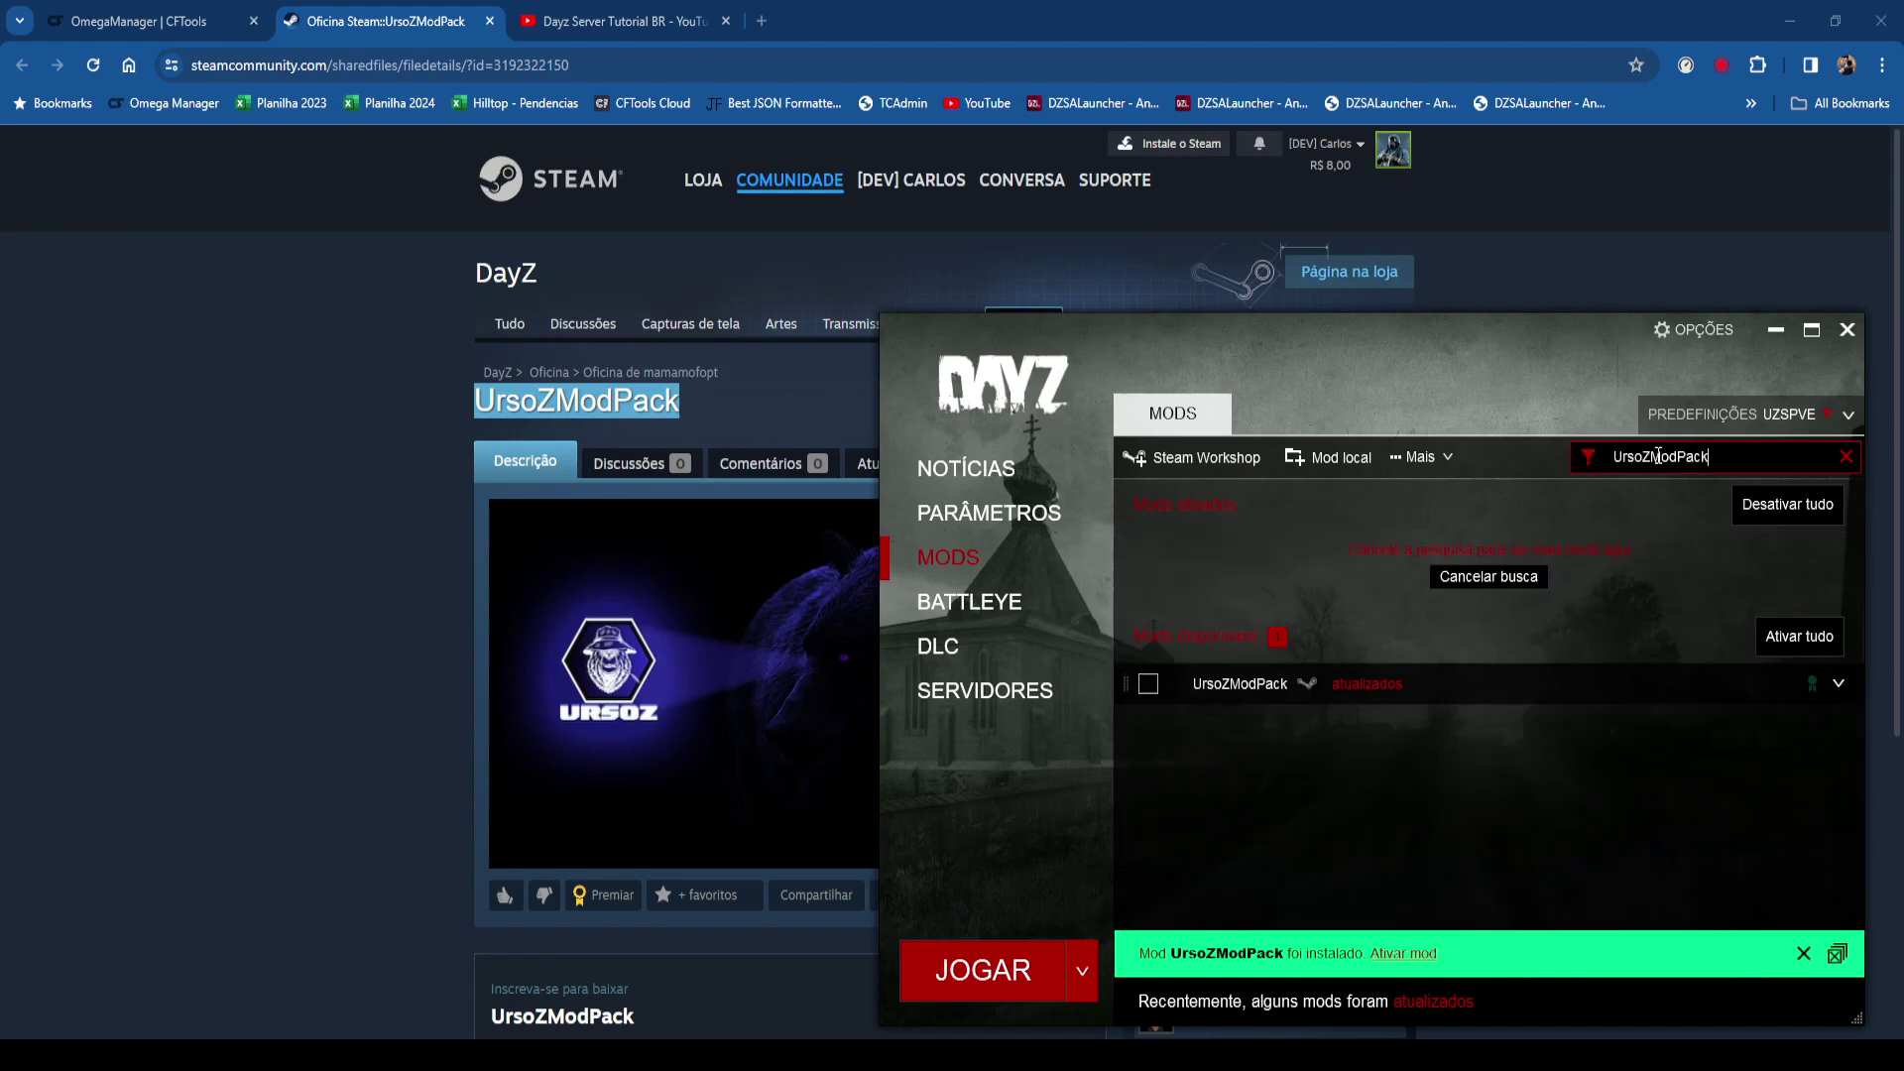
# Open the folder of the installed UrsoZModPack mod from the launcher and bring the Workshop page back to the front.
pyautogui.rightClick(1215, 682)
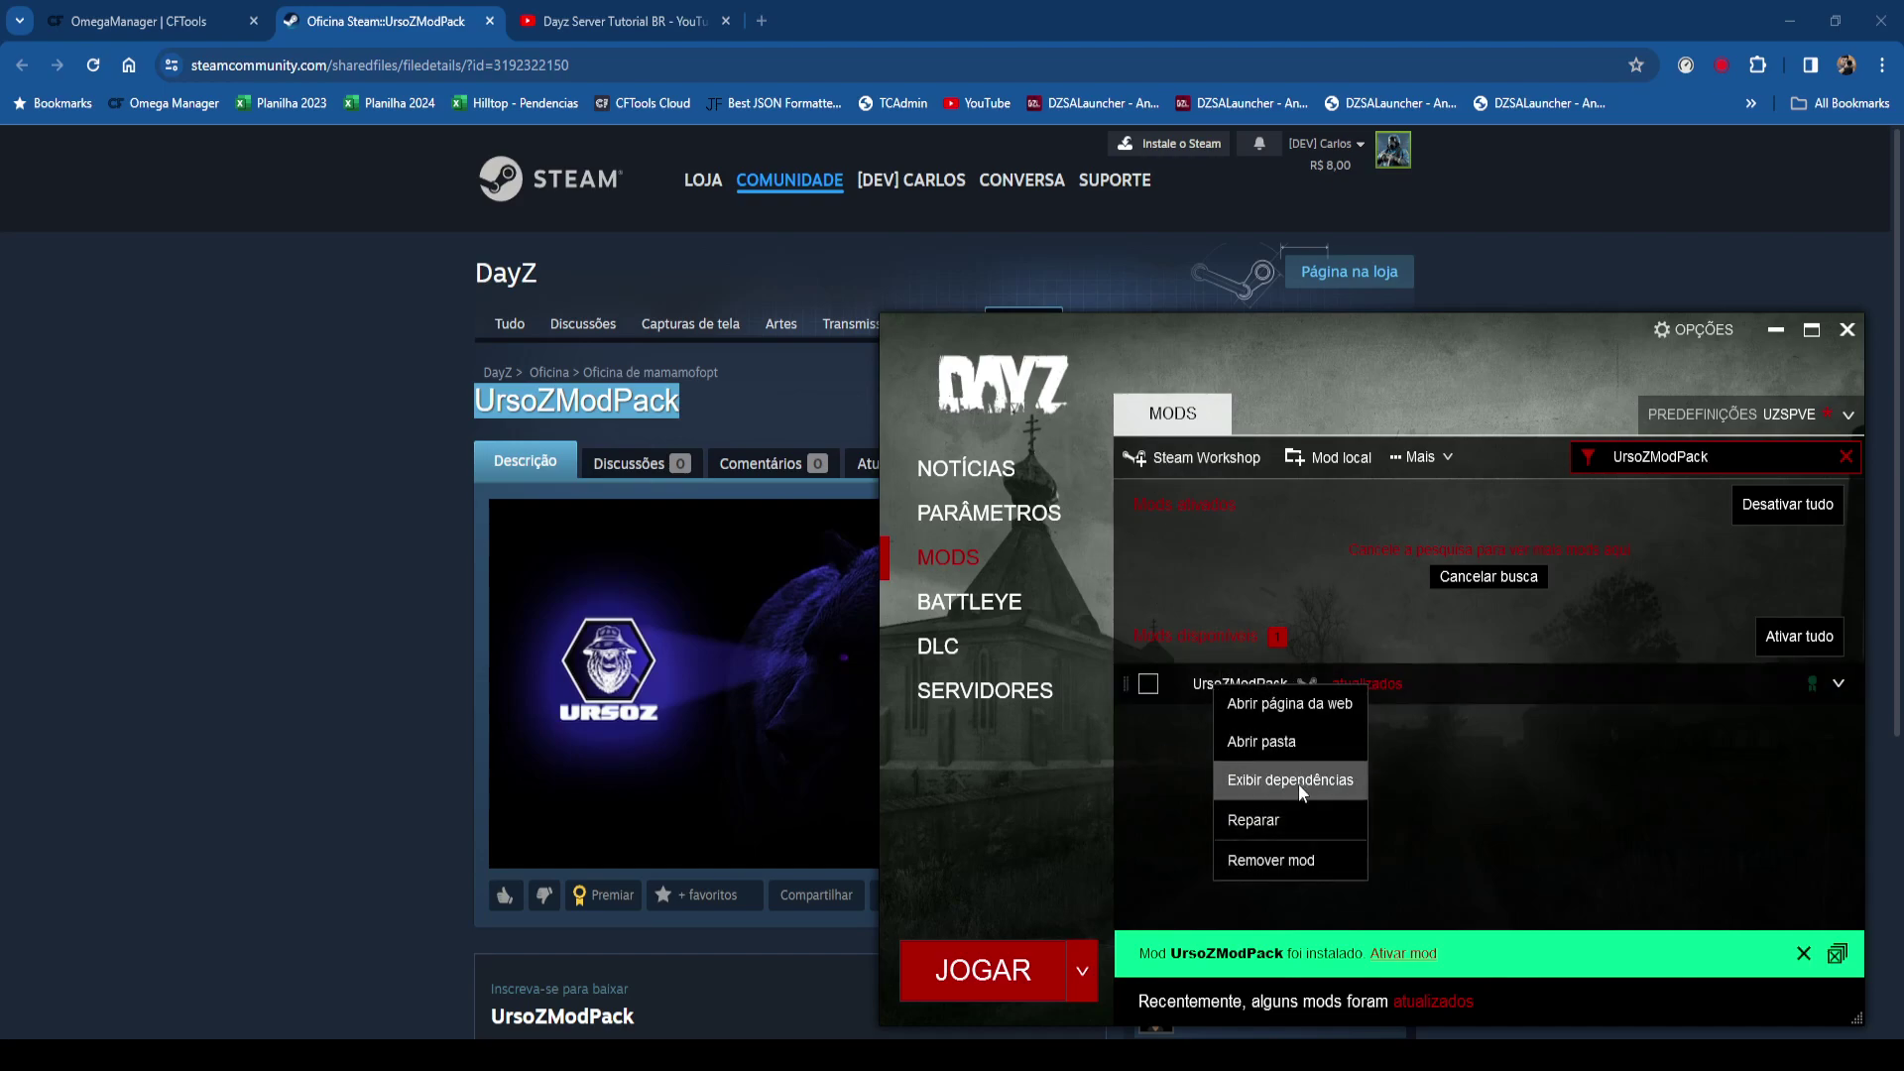
pyautogui.click(1293, 819)
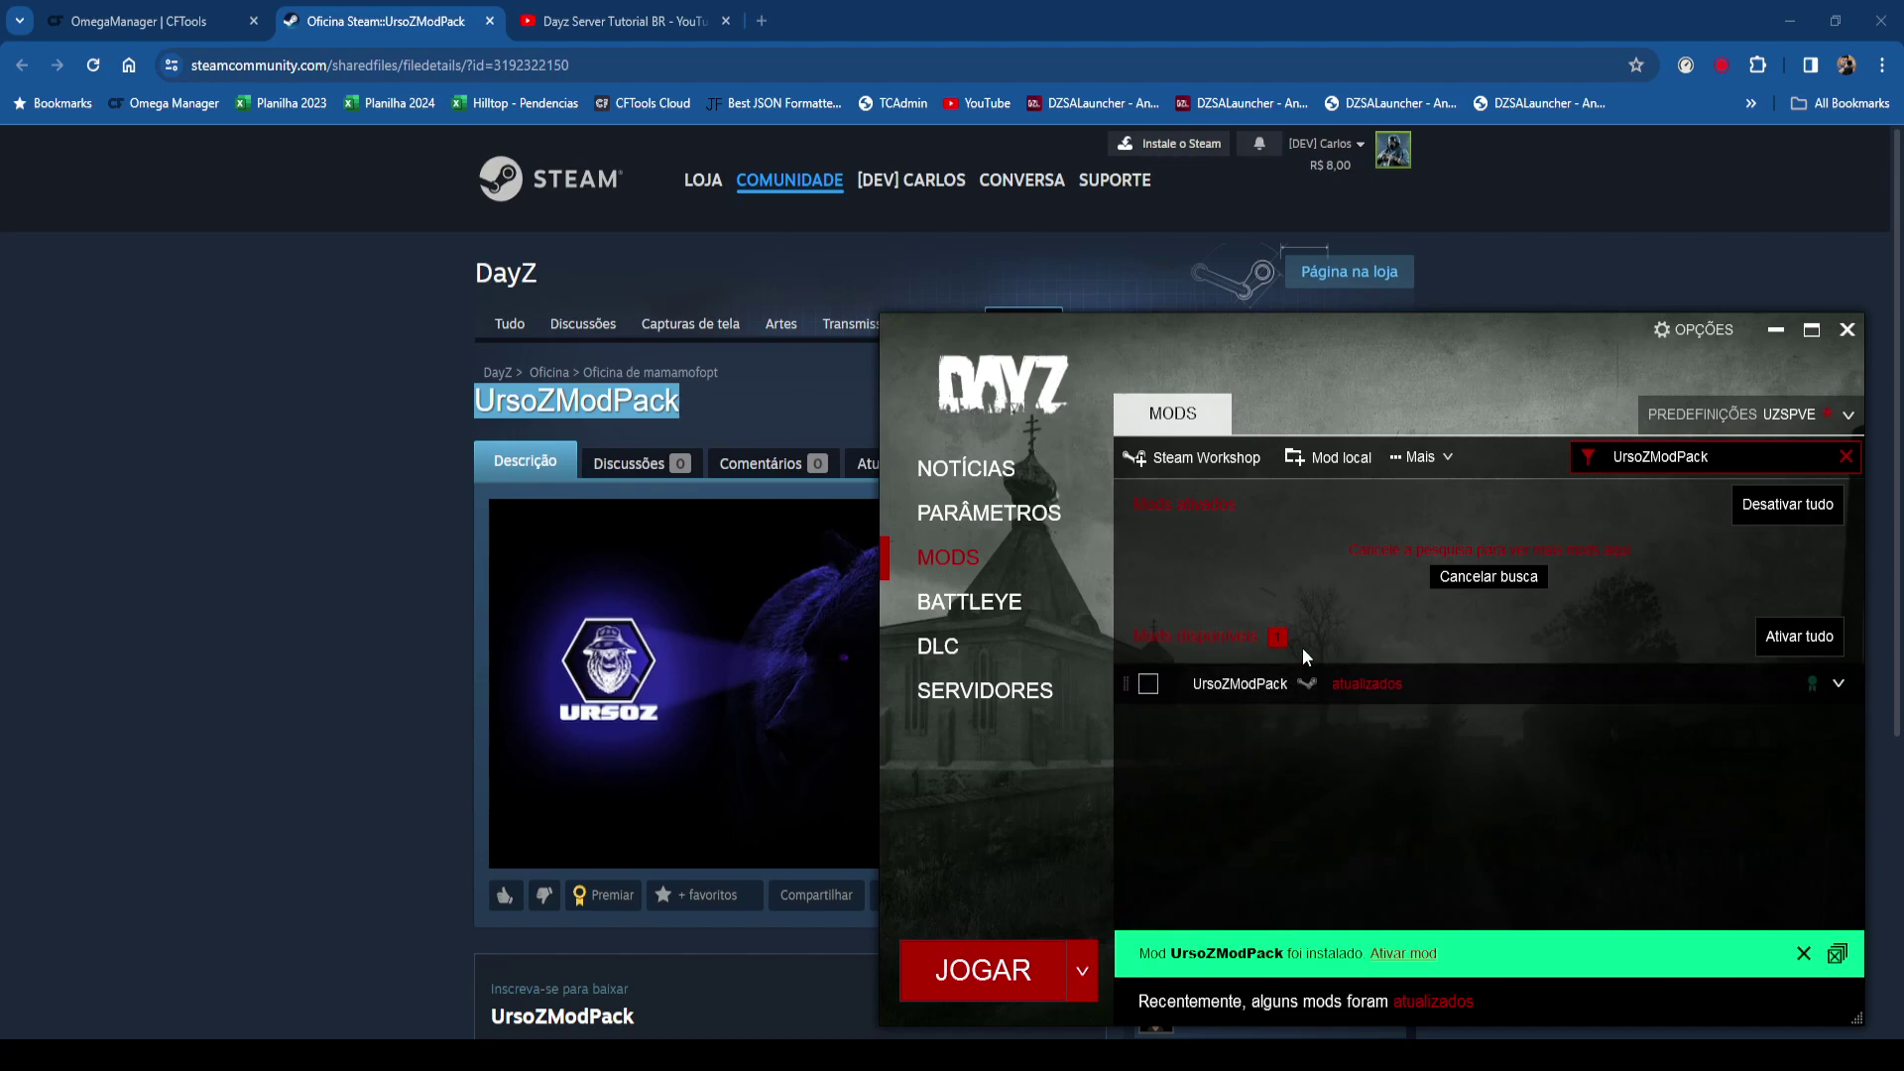
pyautogui.rightClick(1211, 680)
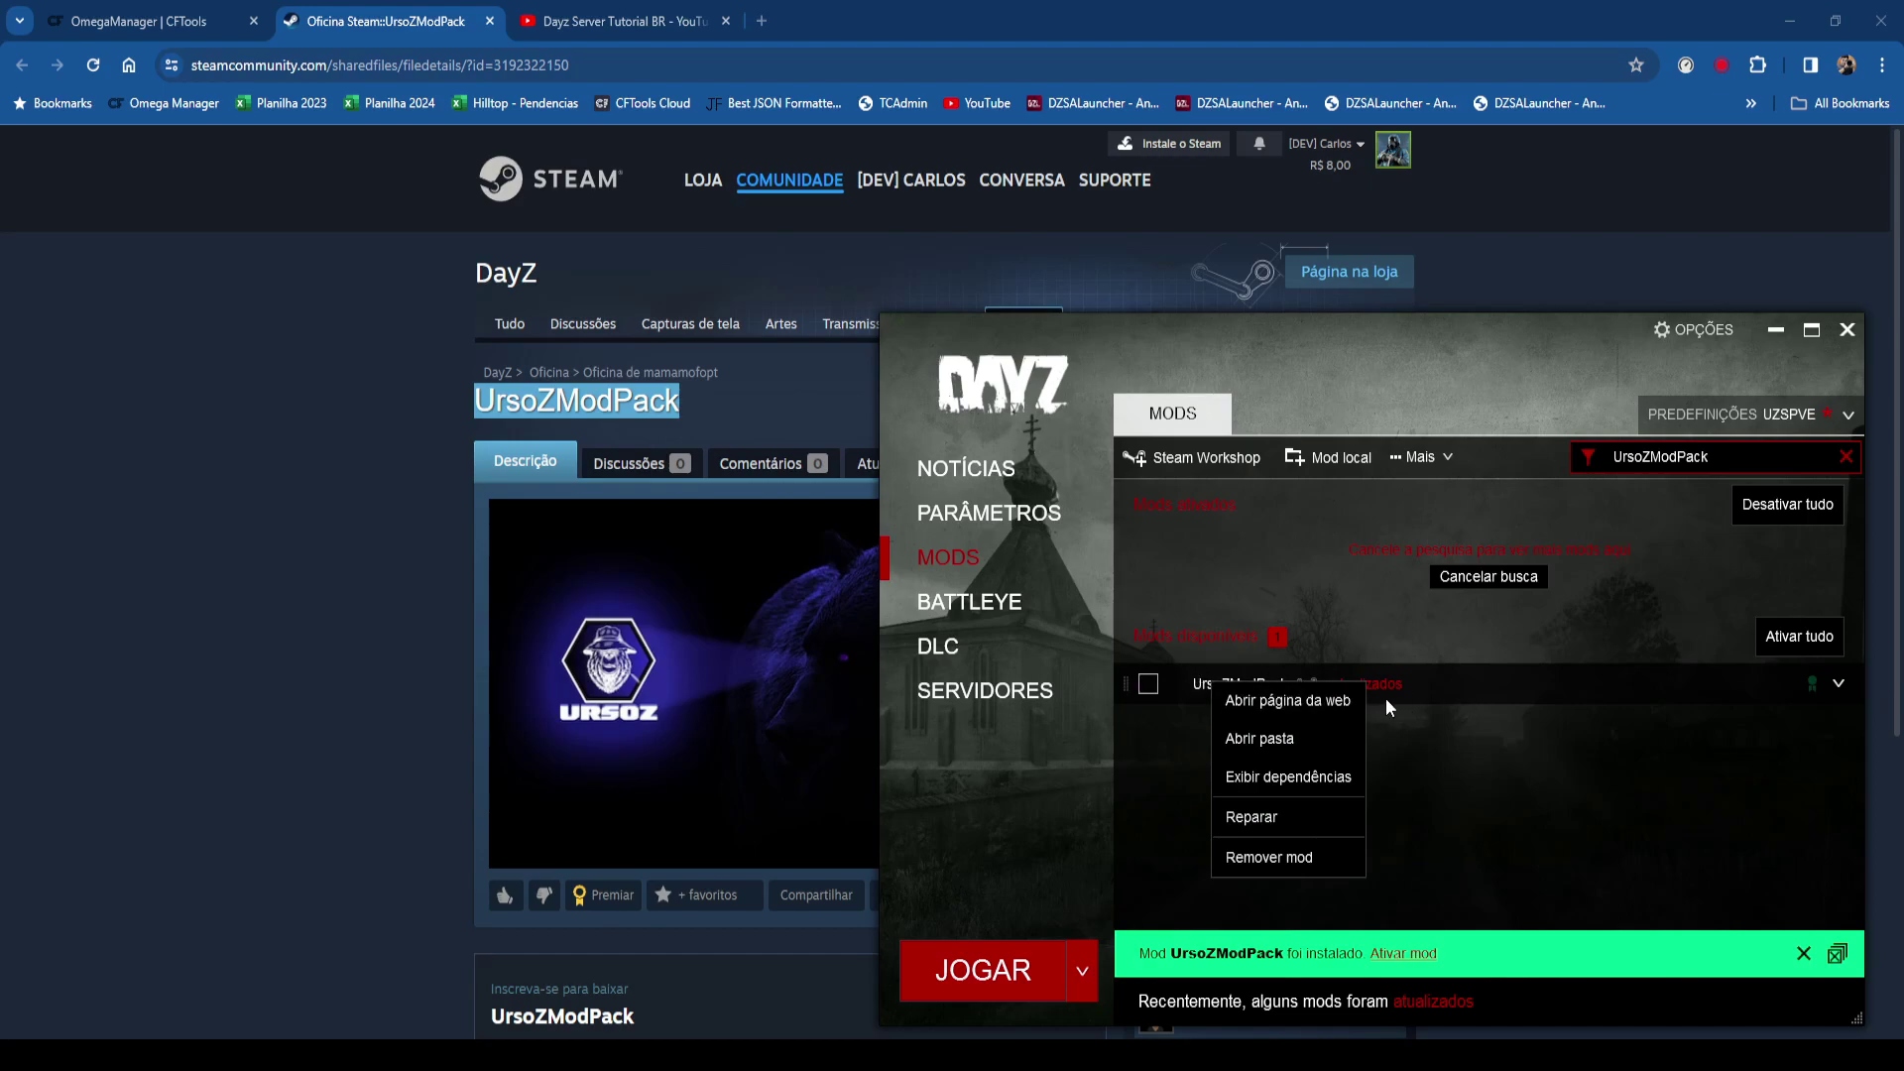
pyautogui.rightClick(1199, 681)
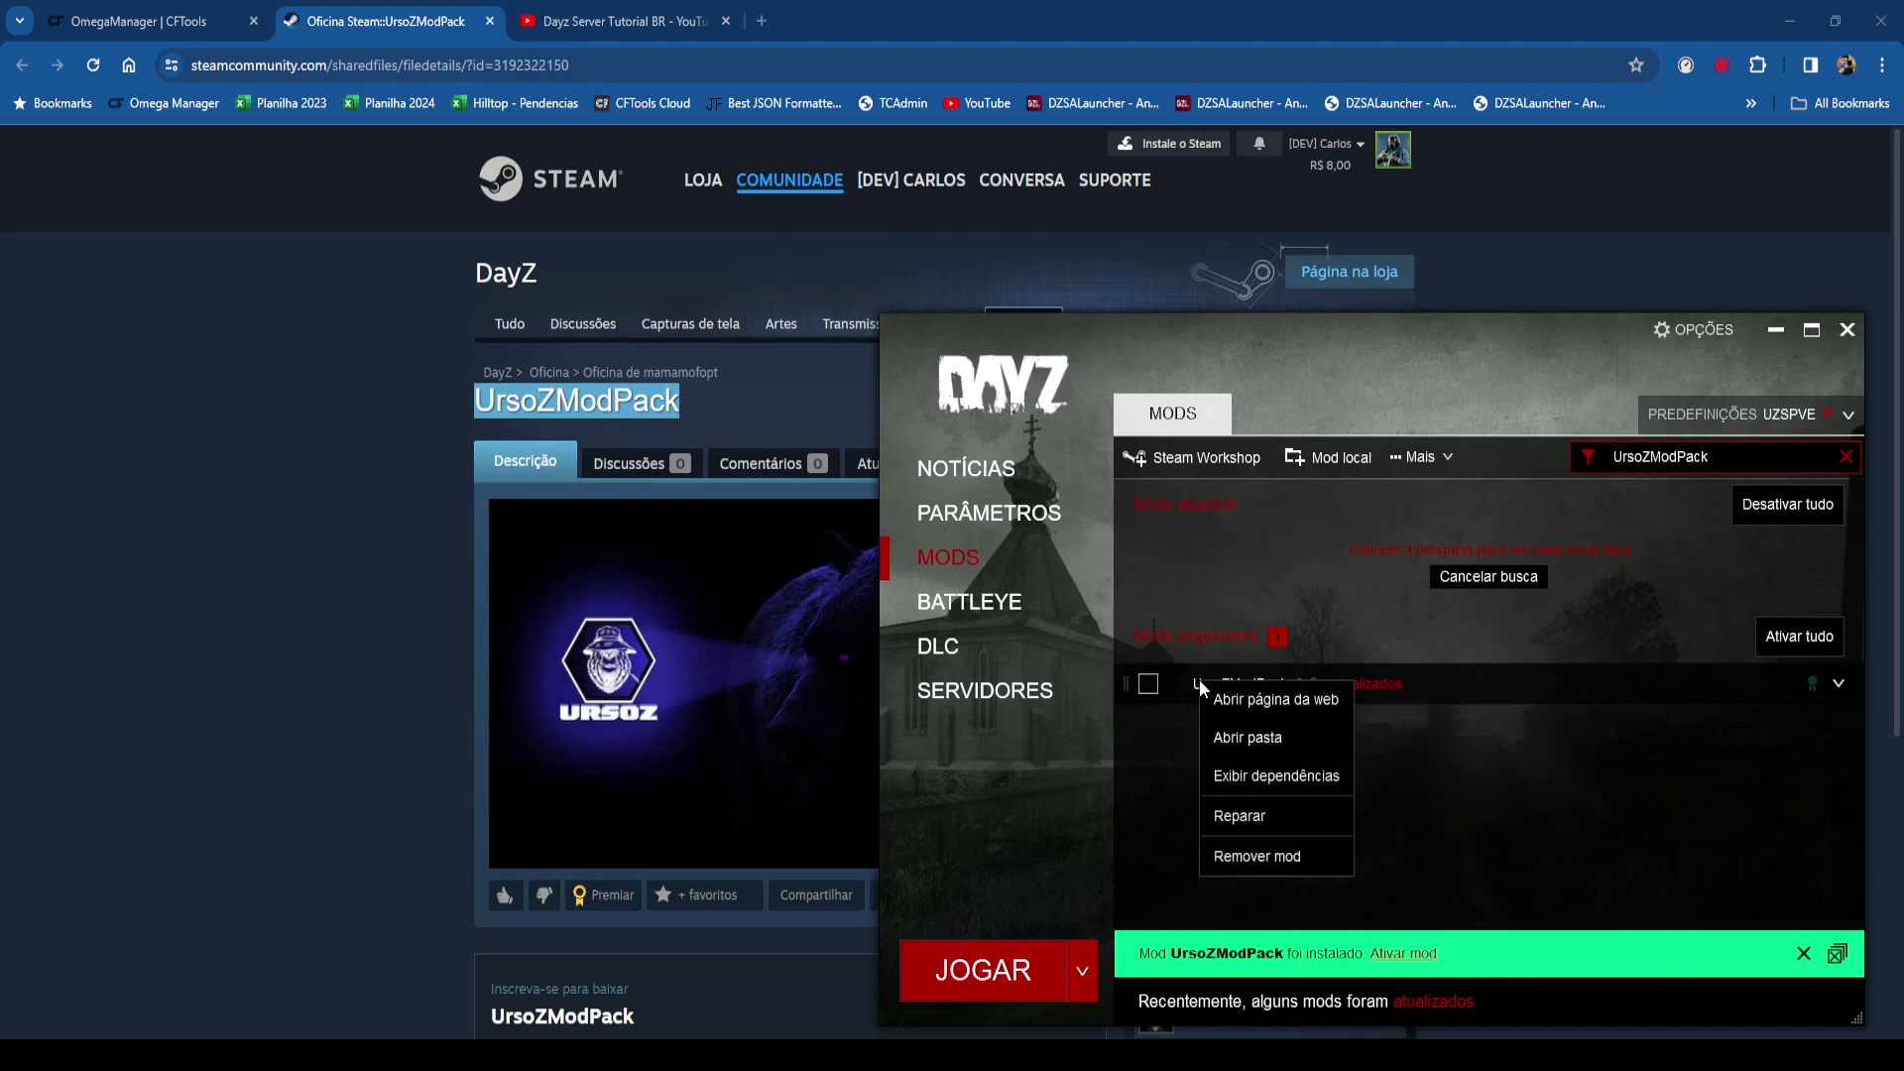
pyautogui.click(1293, 740)
pyautogui.click(926, 563)
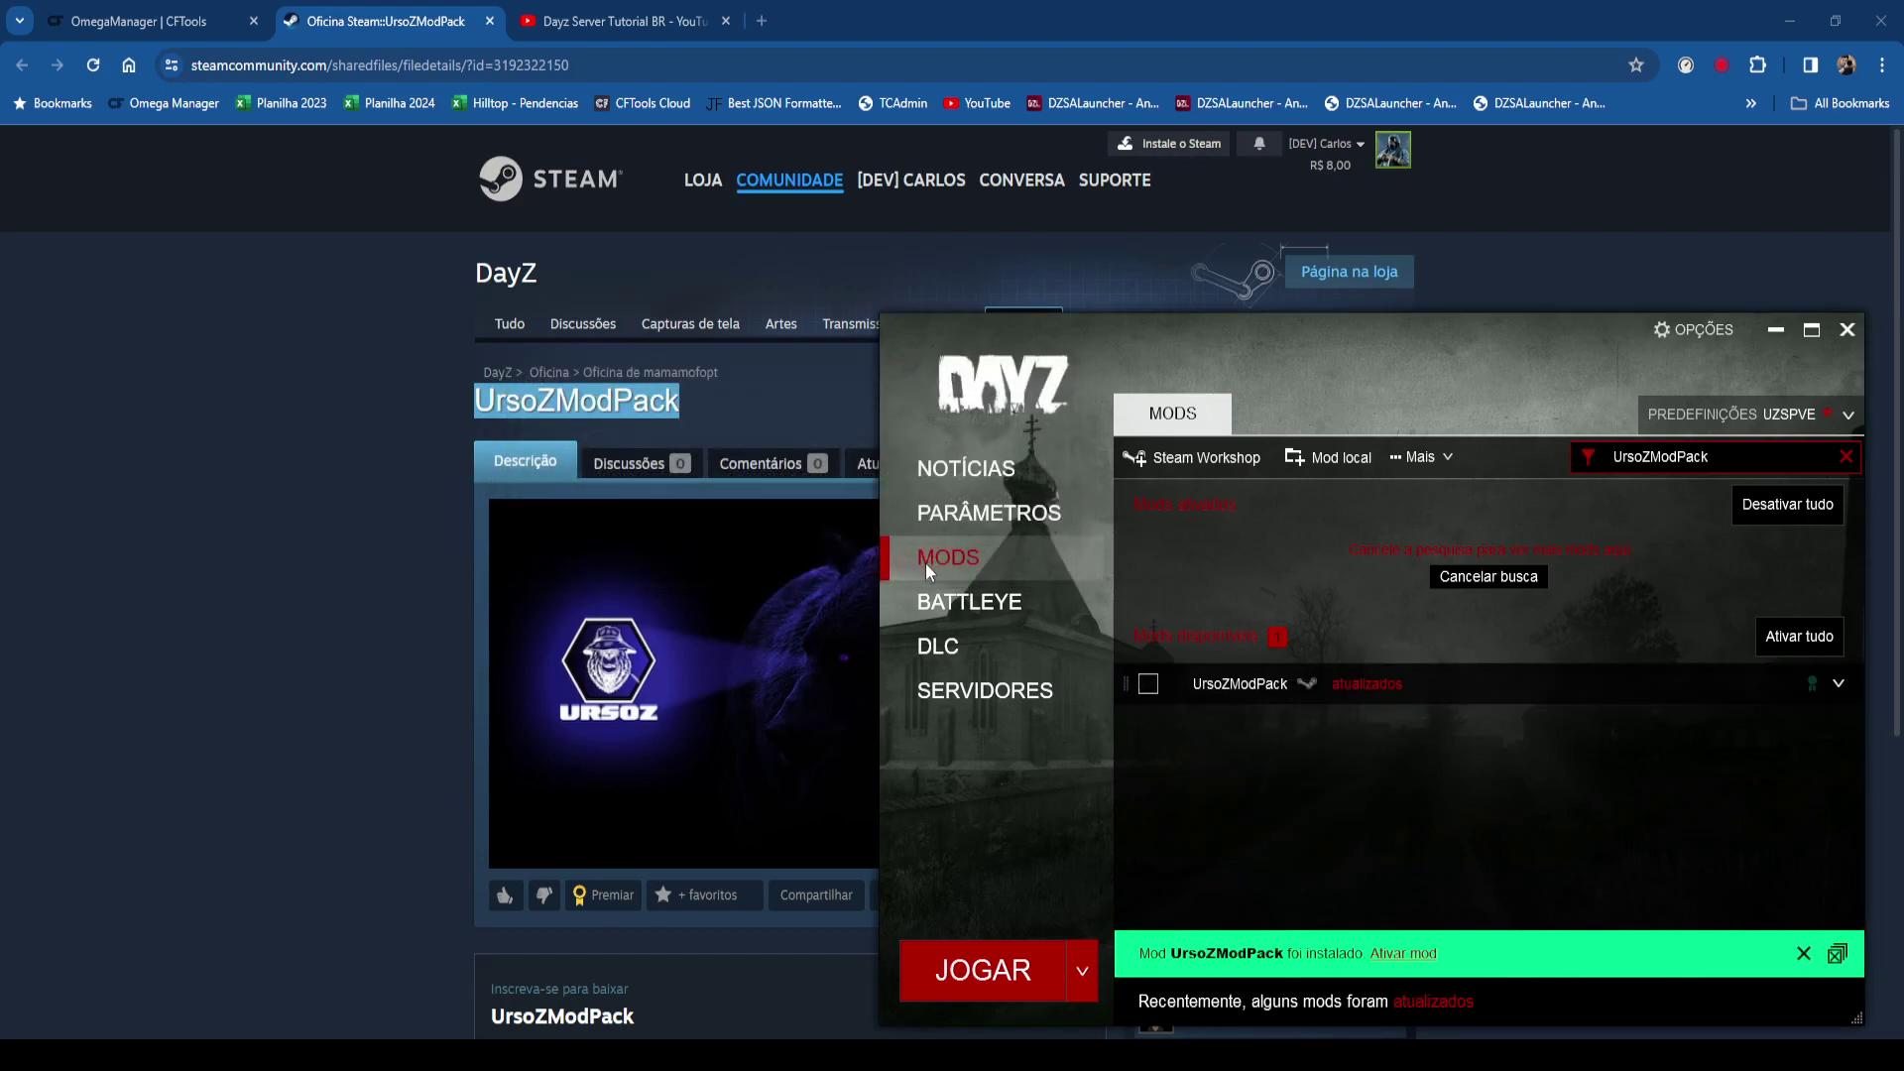
pyautogui.scroll(-3, 515, 655)
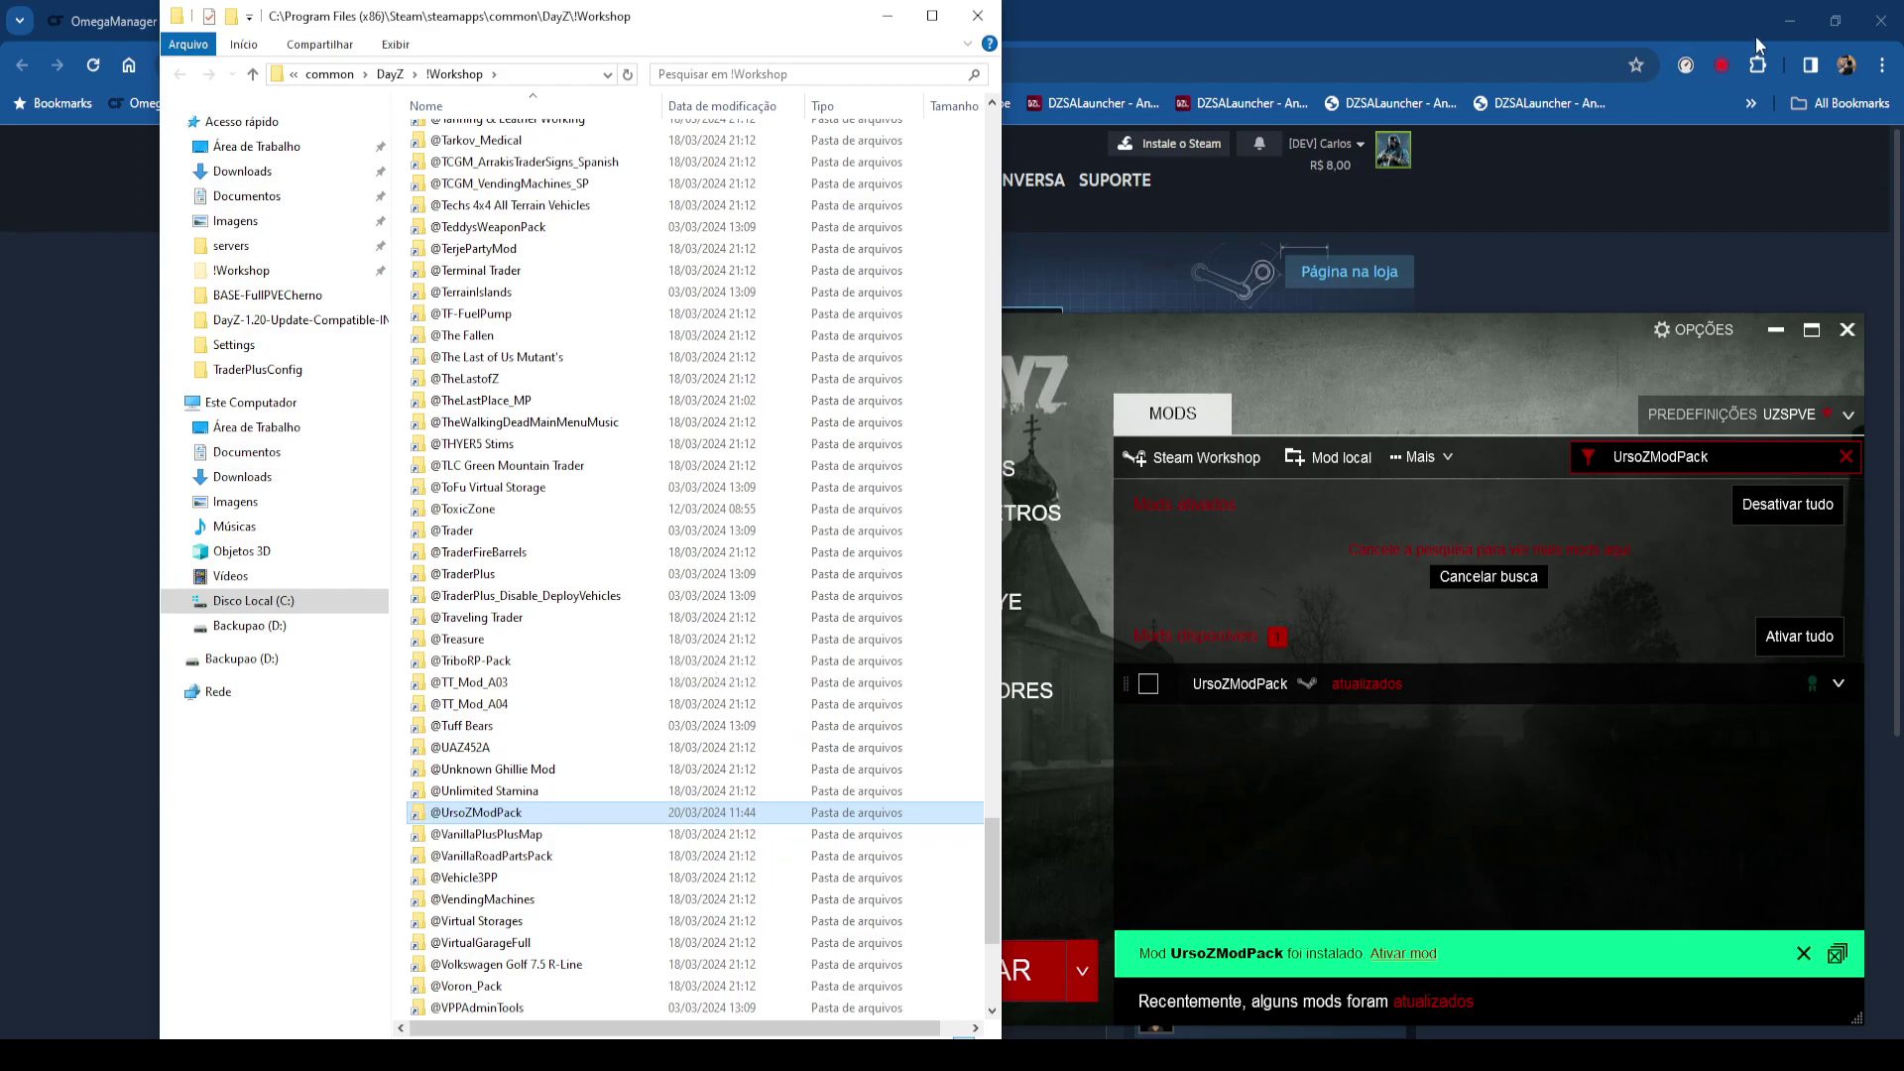
pyautogui.click(1662, 21)
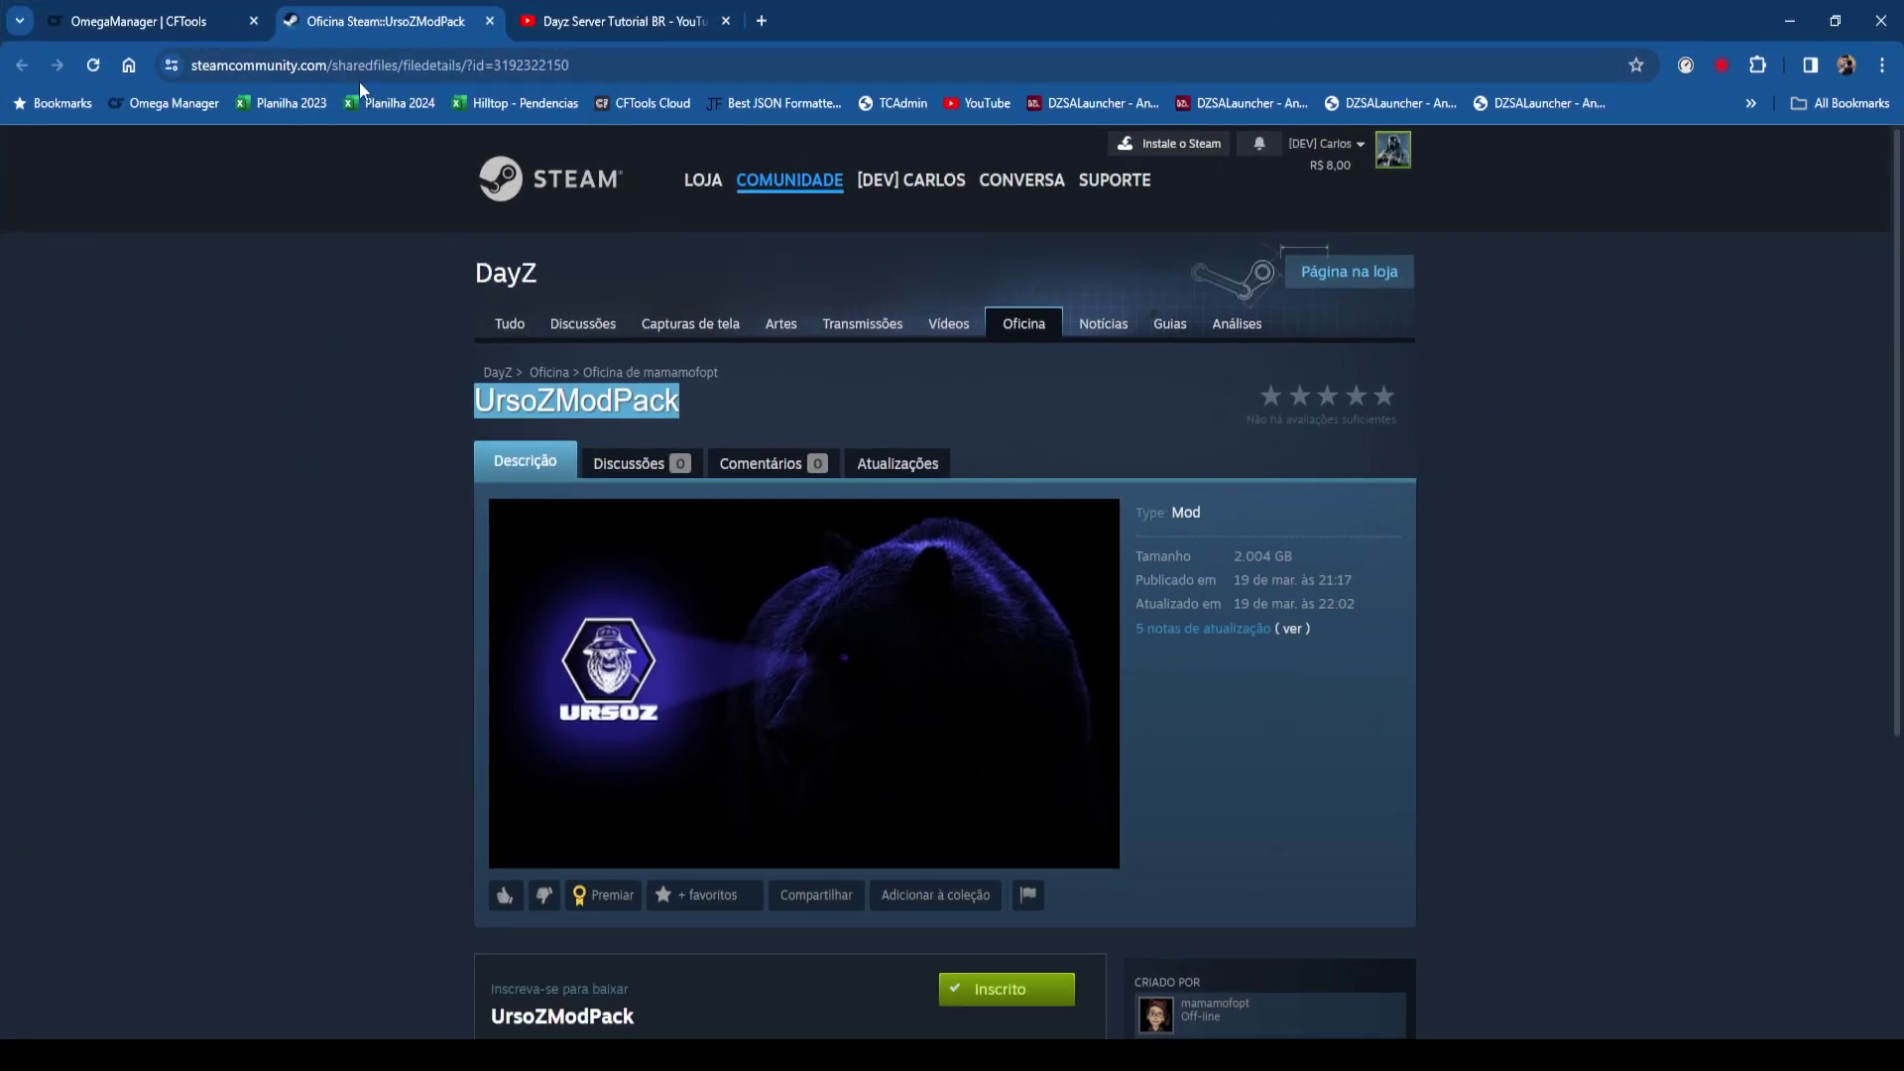
# Open the server directory of BASE-FullPVECherno from the OmegaManager dashboard and select omega.cfg in it.
pyautogui.click(226, 14)
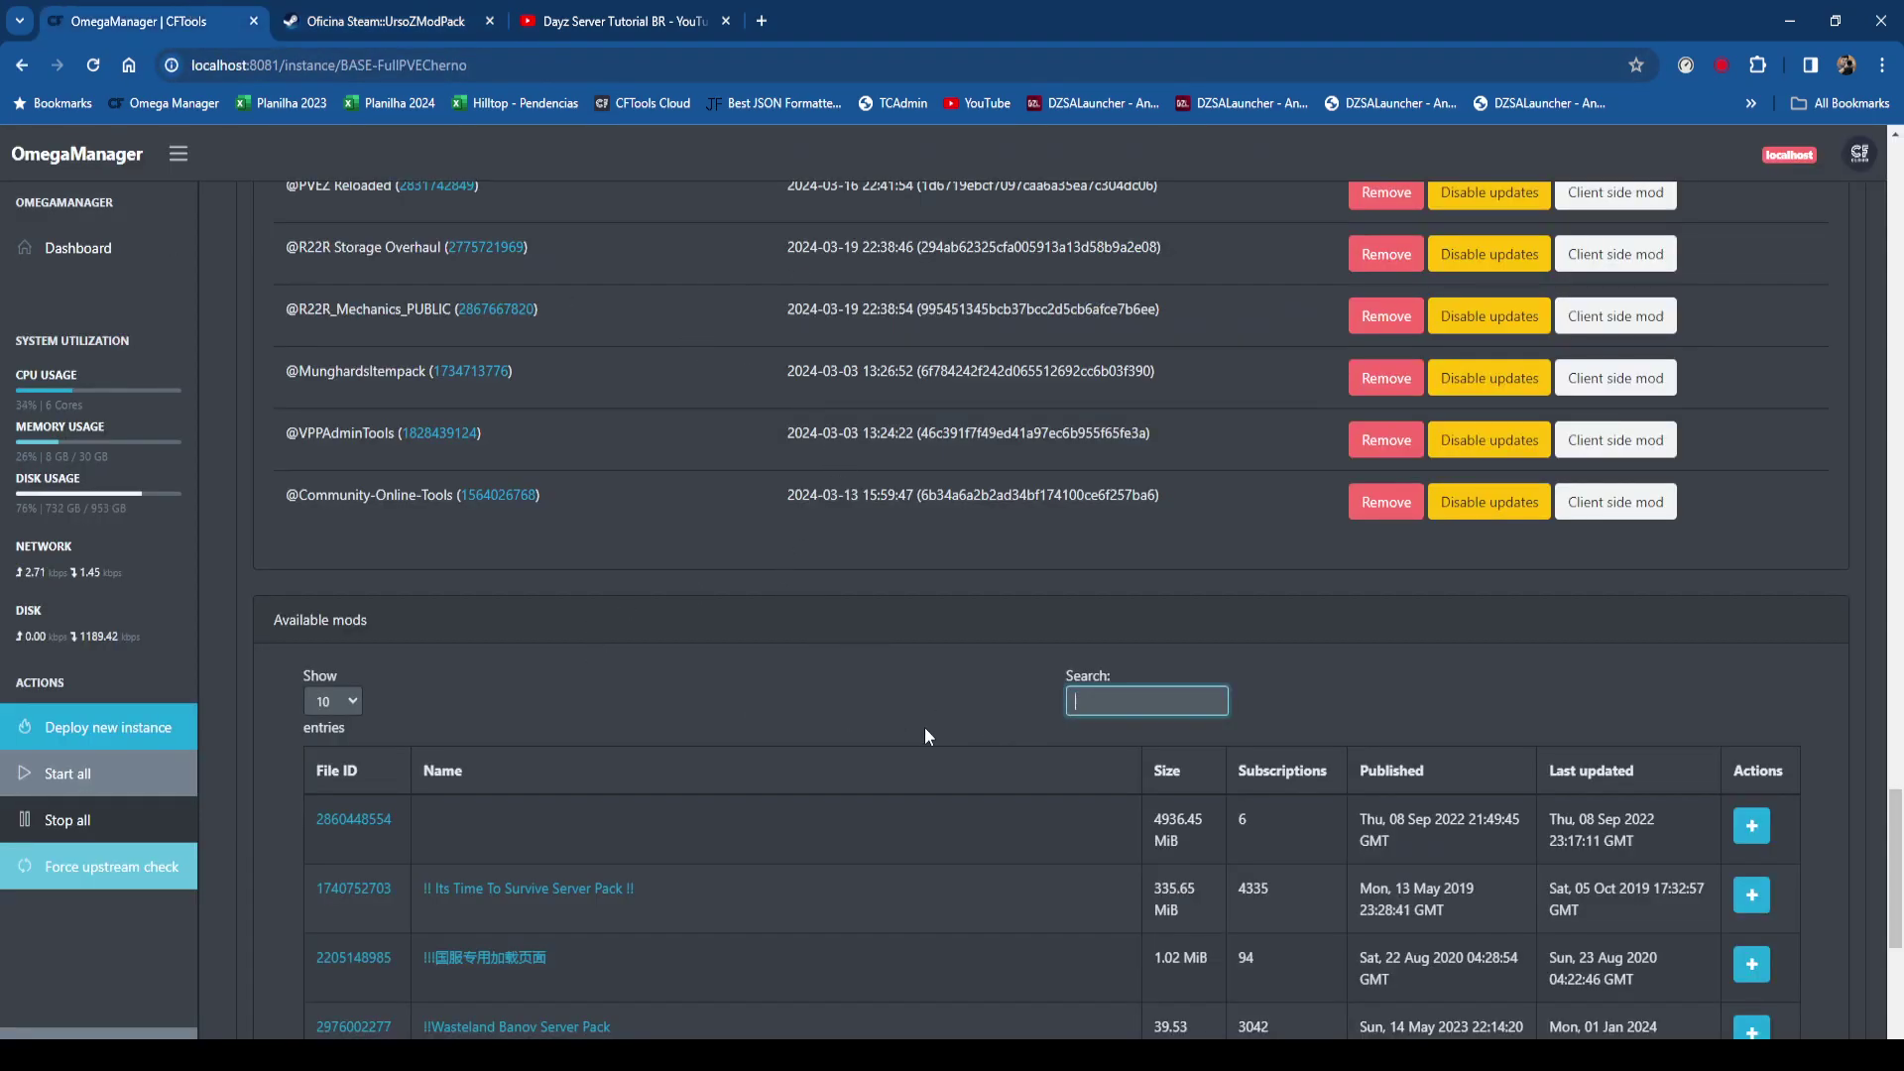
pyautogui.scroll(10, 553, 523)
pyautogui.click(59, 250)
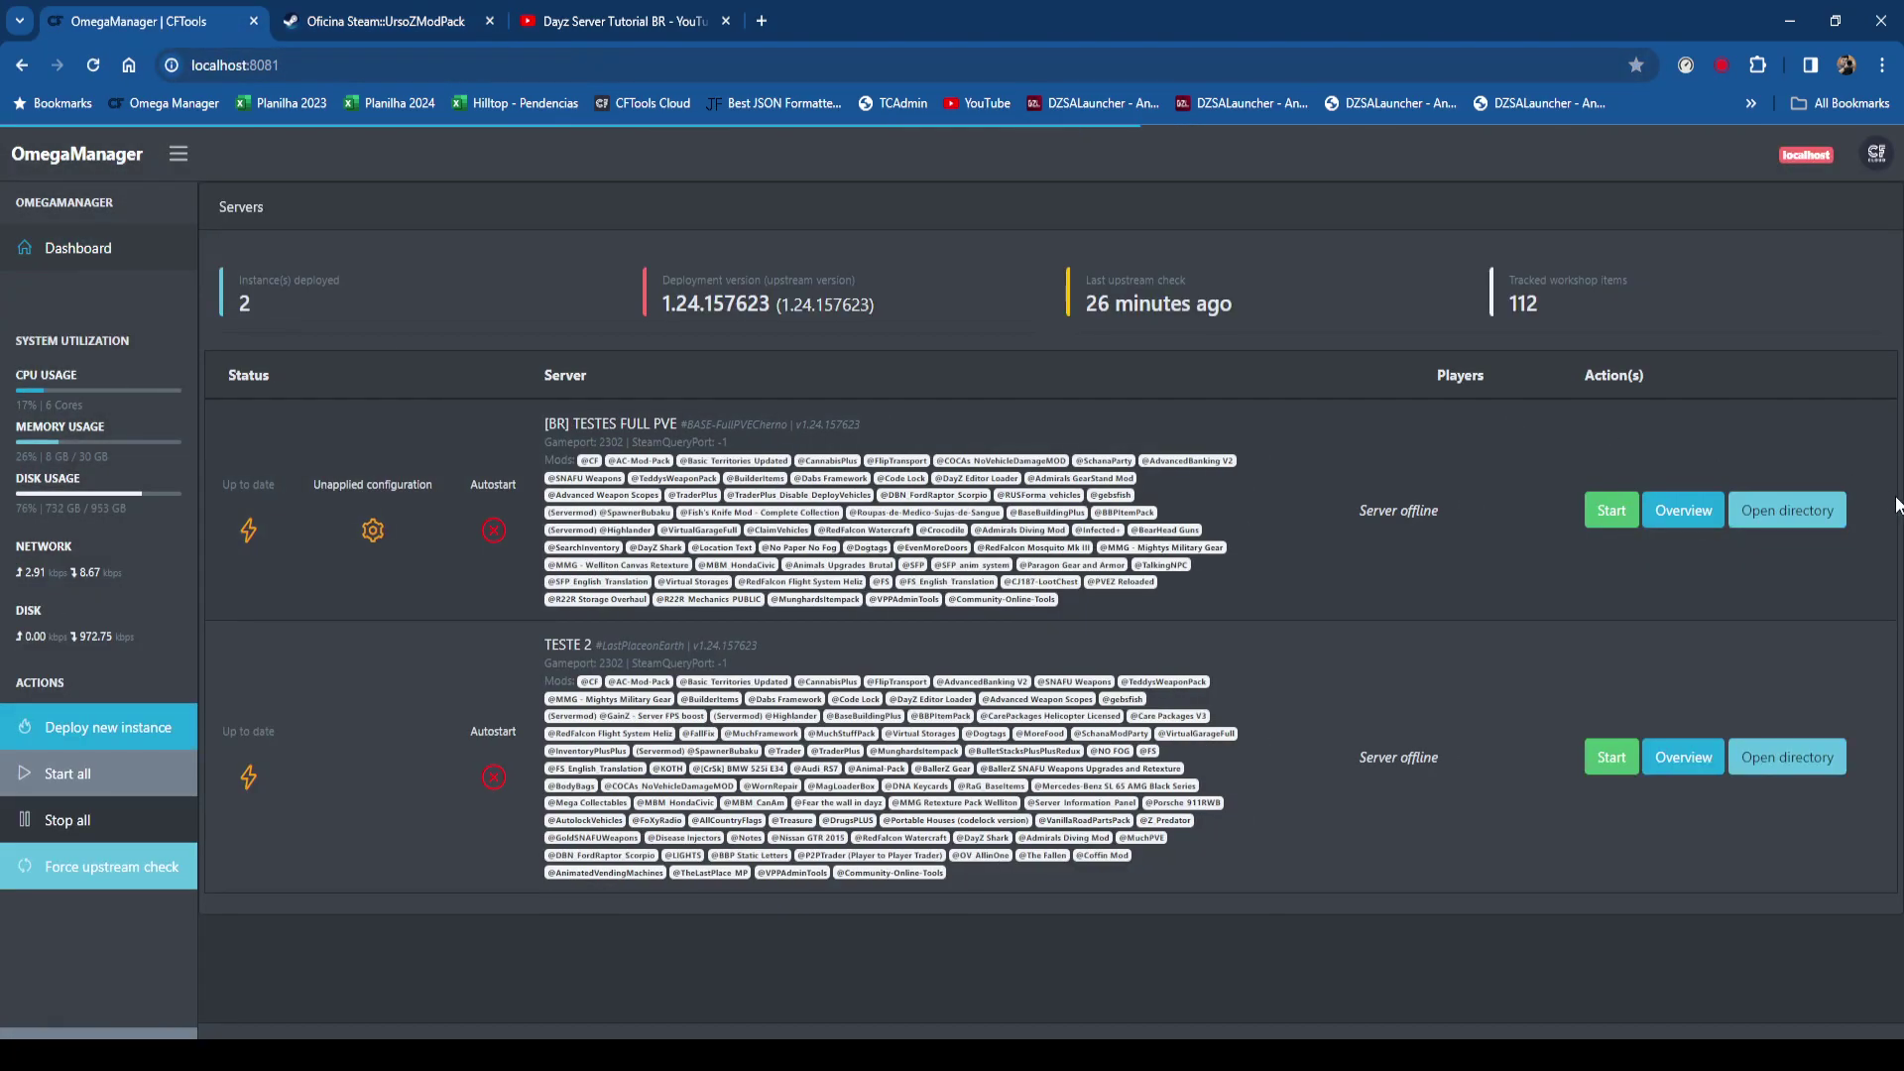
pyautogui.click(1780, 511)
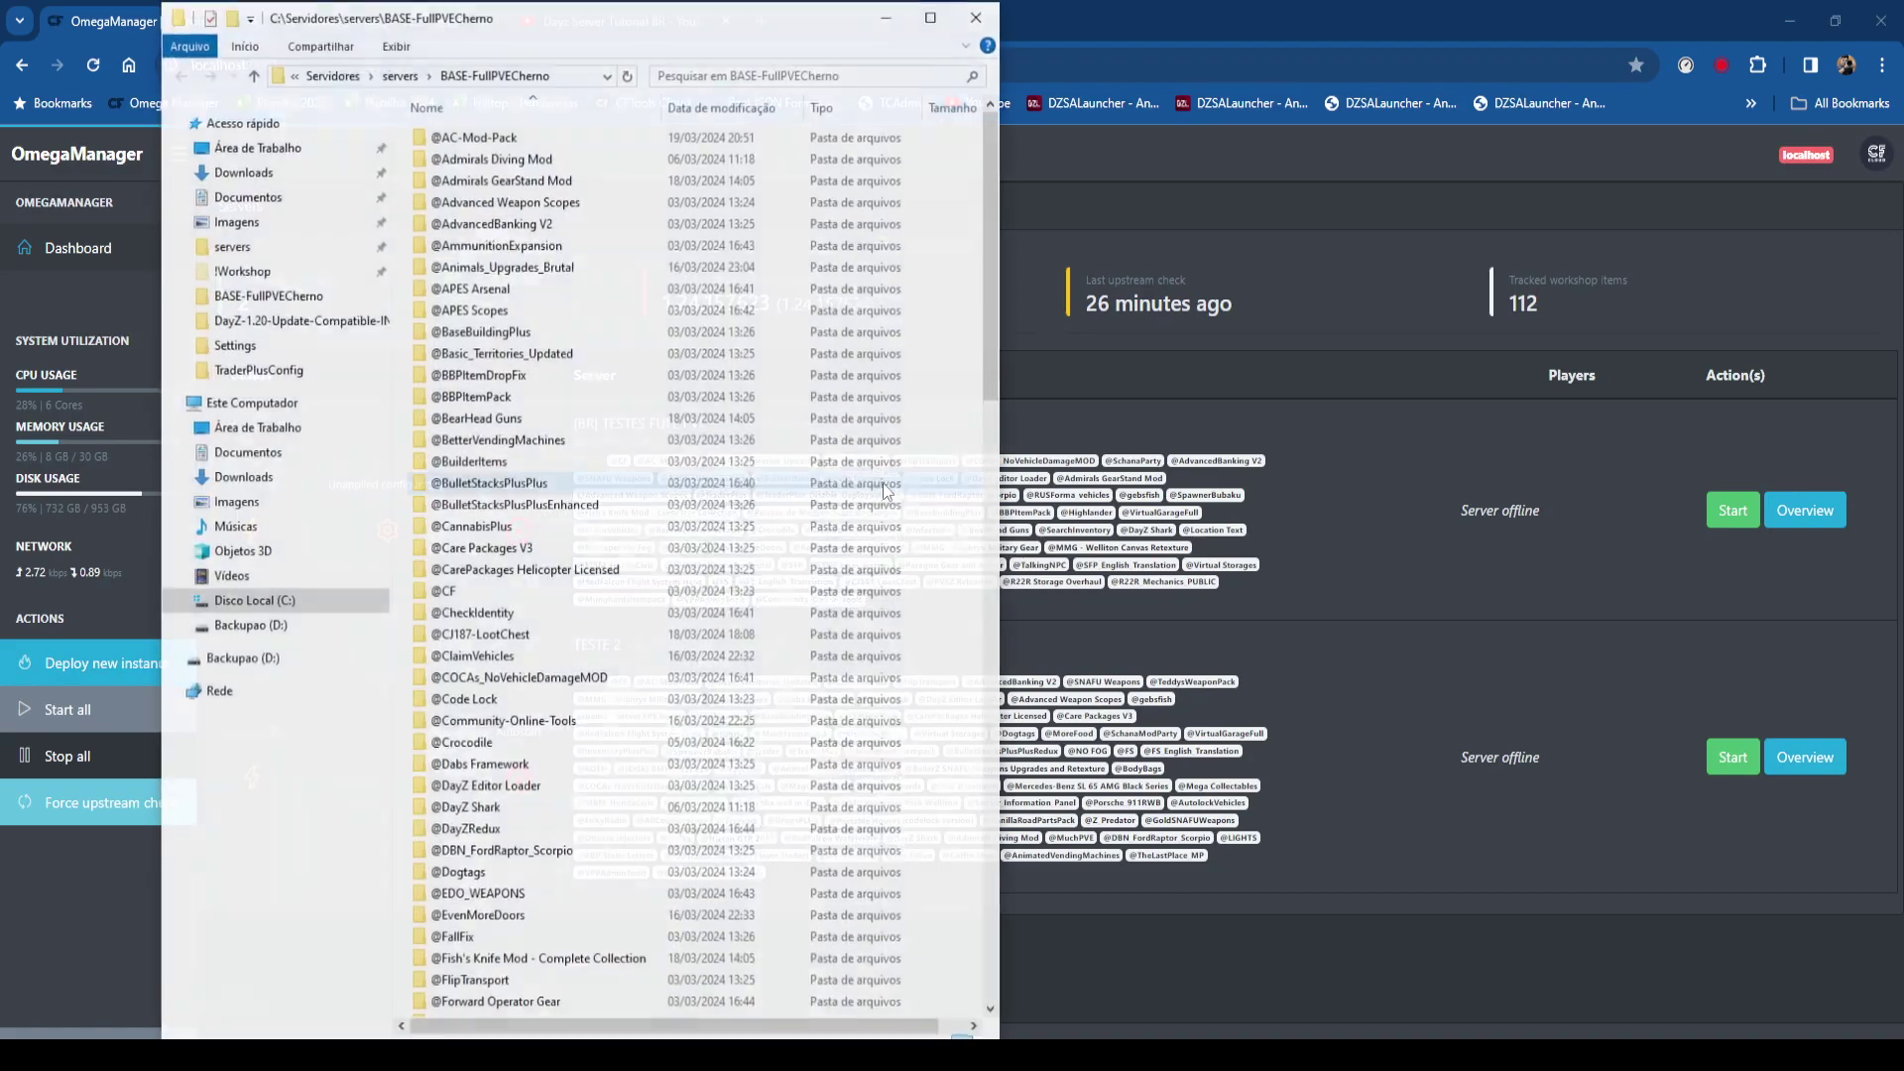
pyautogui.scroll(-20, 678, 518)
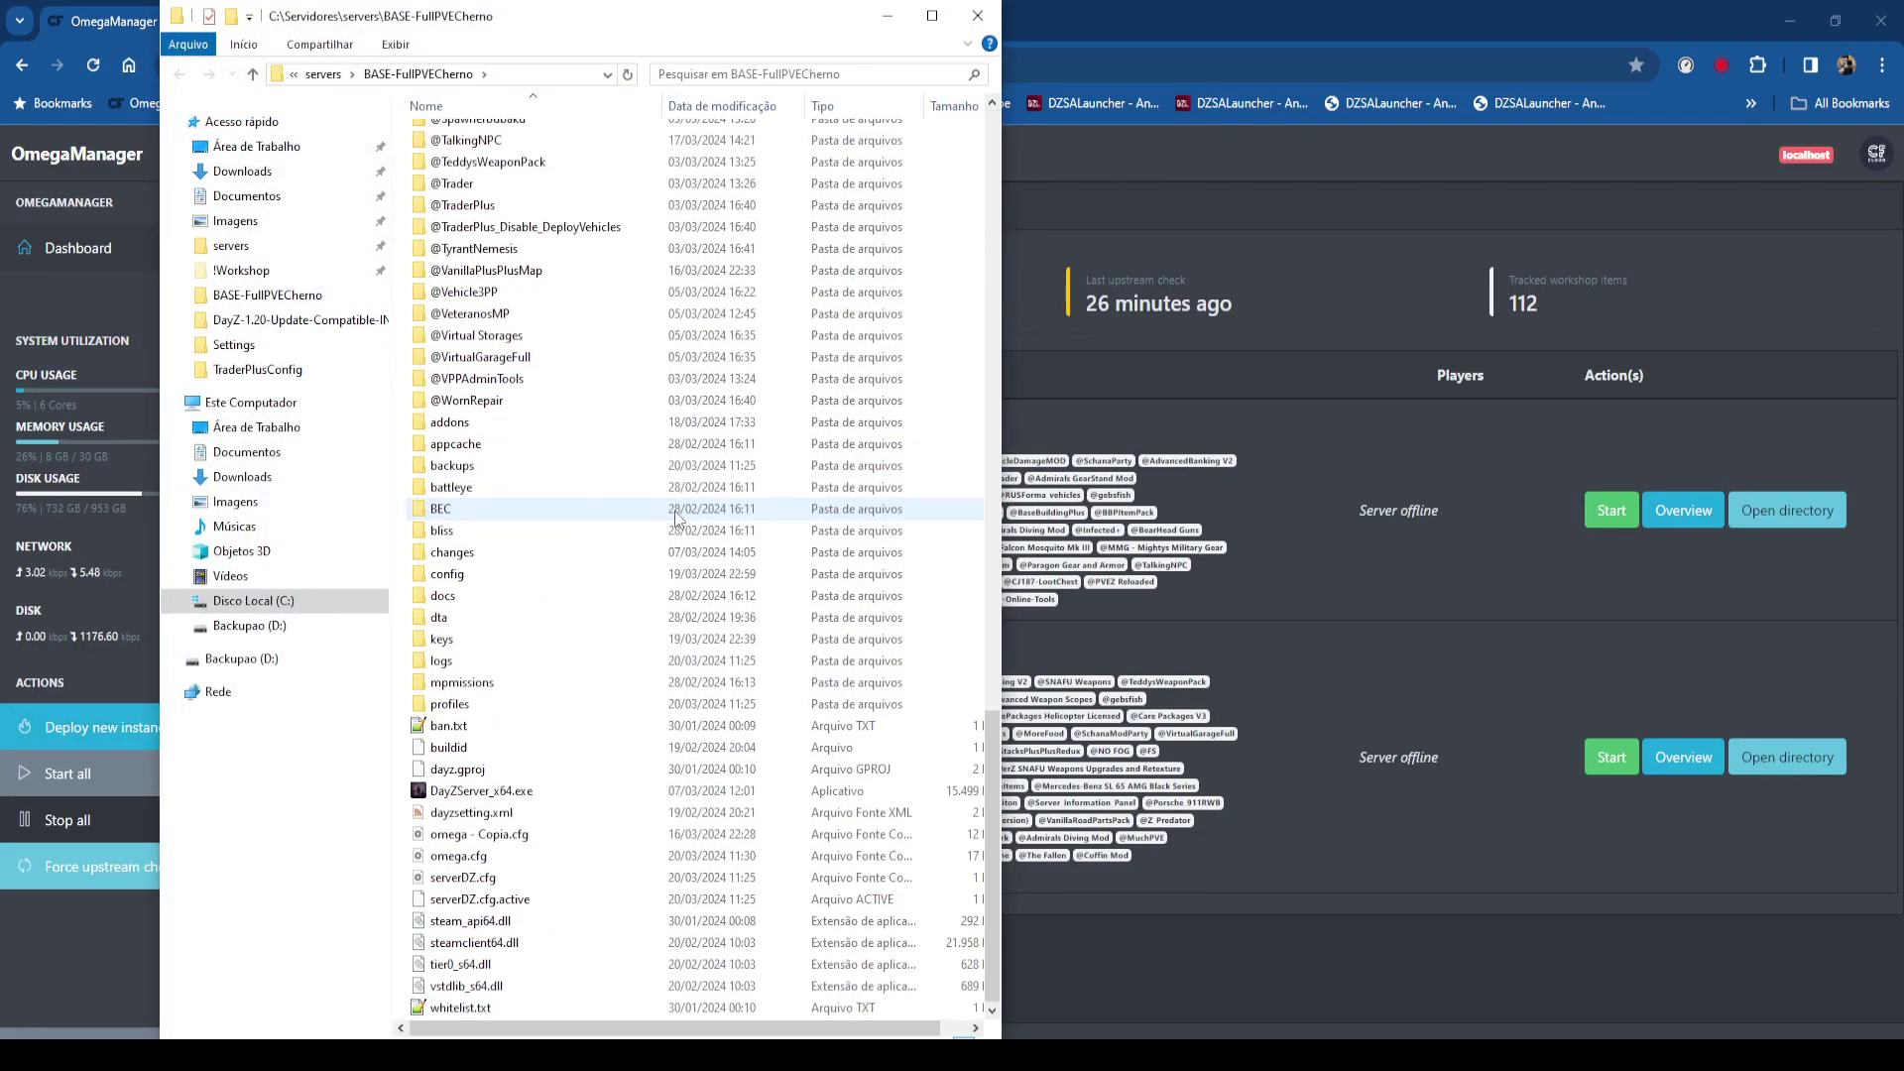
pyautogui.click(451, 859)
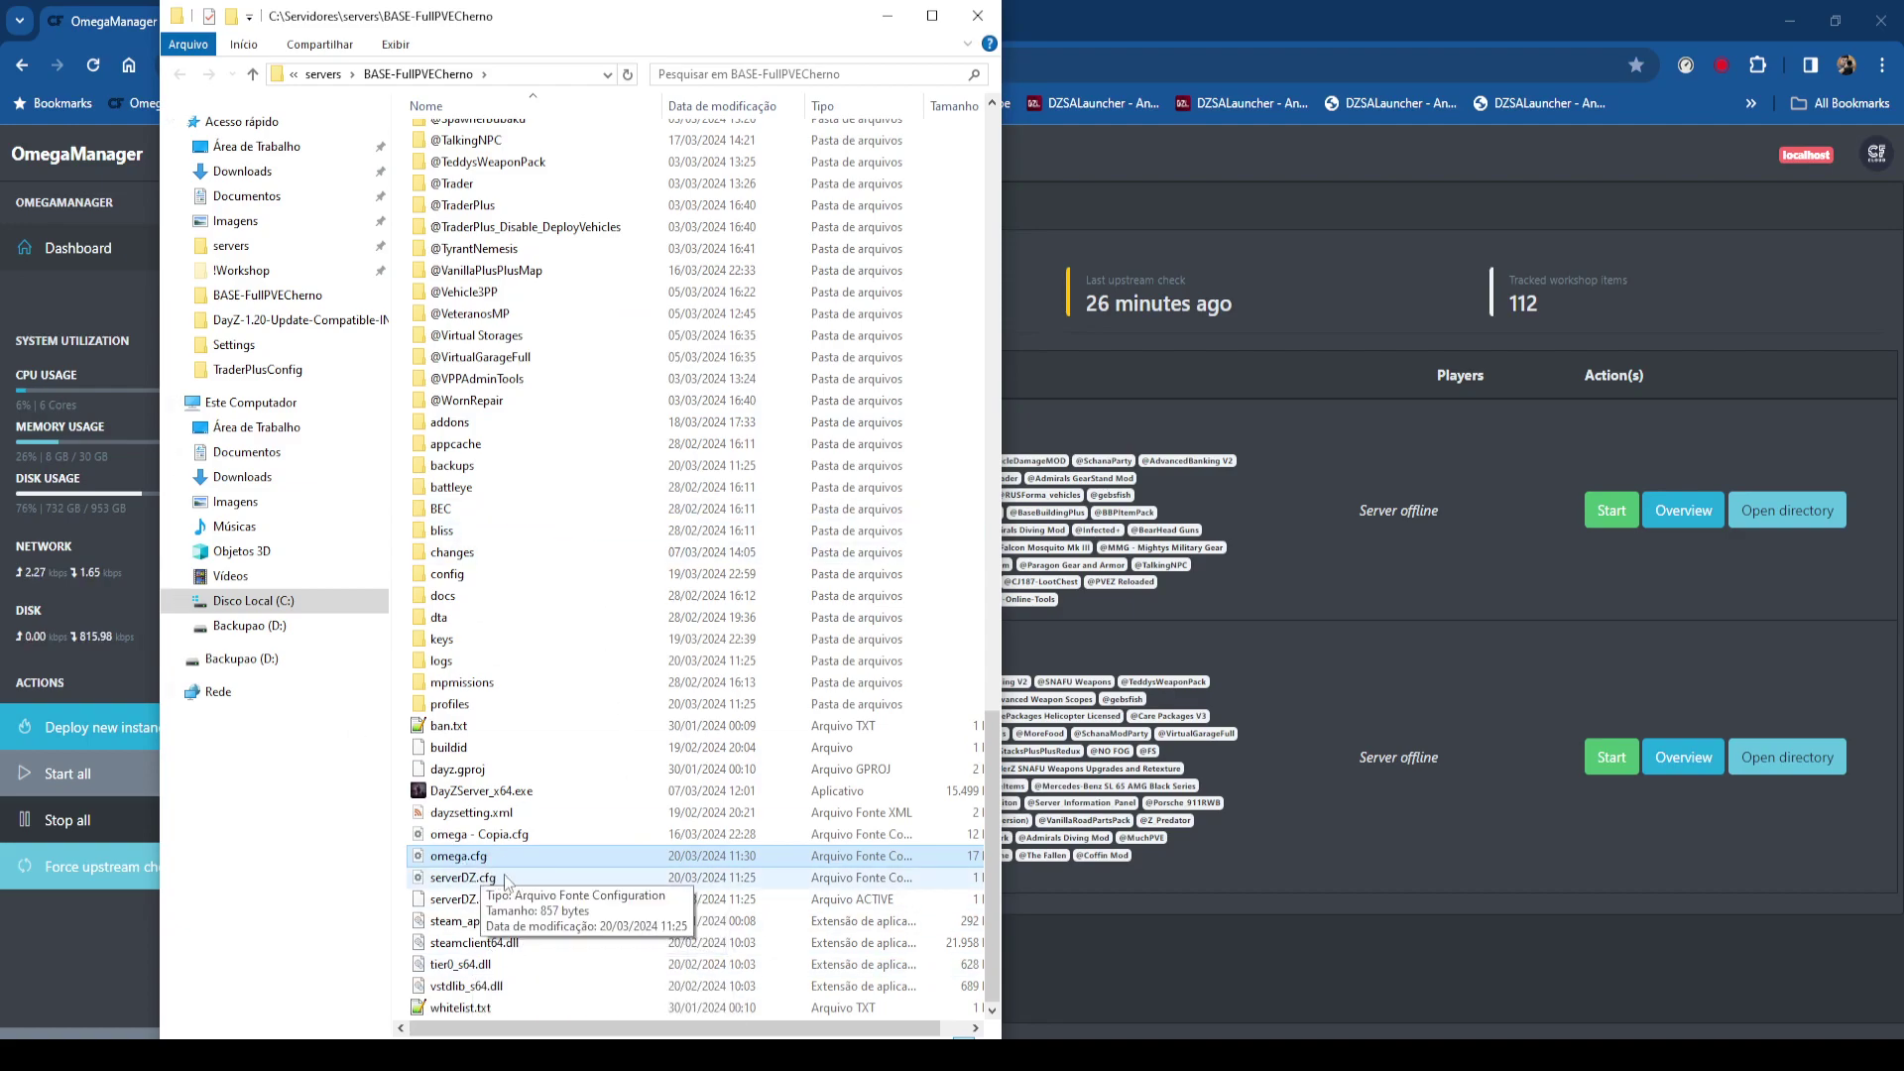
# Maximize the BASE-FullPVECherno folder window and show the advanced view settings in its folder options.
pyautogui.doubleClick(610, 32)
pyautogui.click(235, 36)
pyautogui.click(1258, 95)
pyautogui.click(1374, 144)
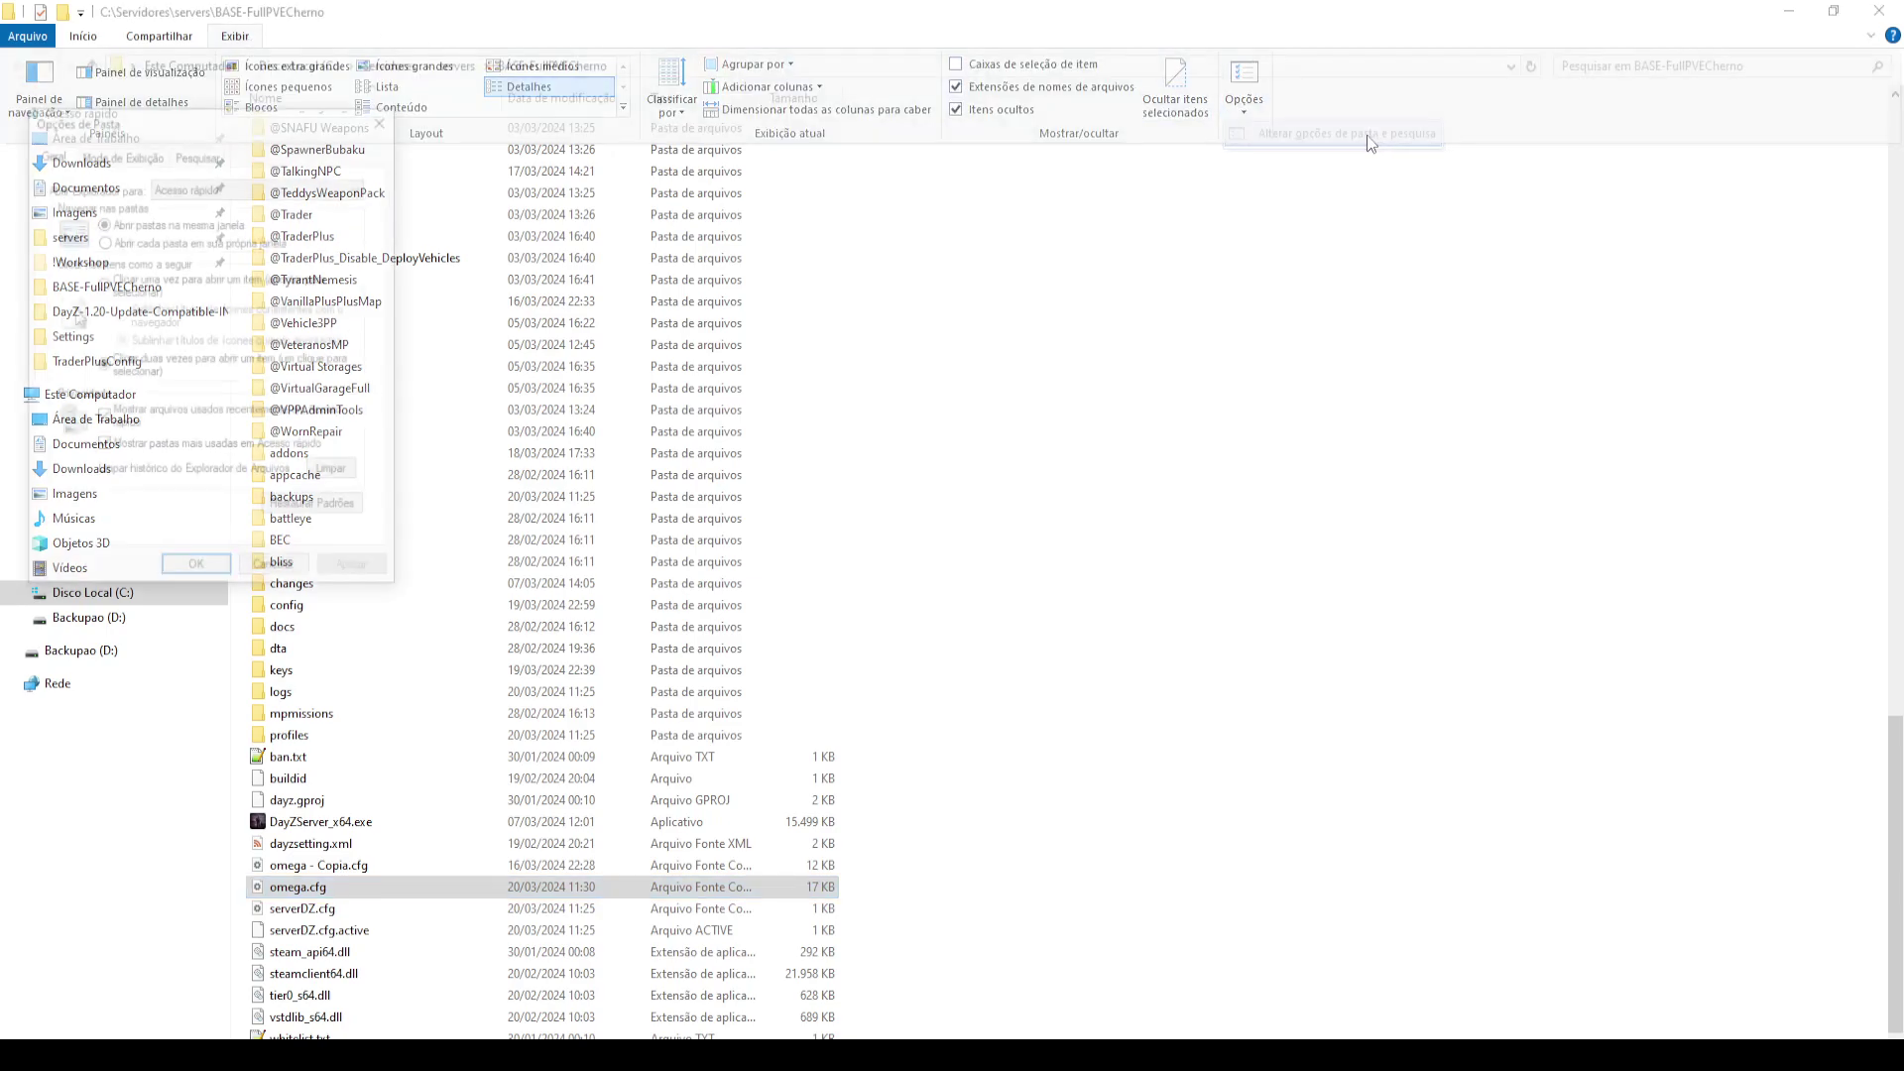
pyautogui.moveTo(238, 119); pyautogui.dragTo(365, 118)
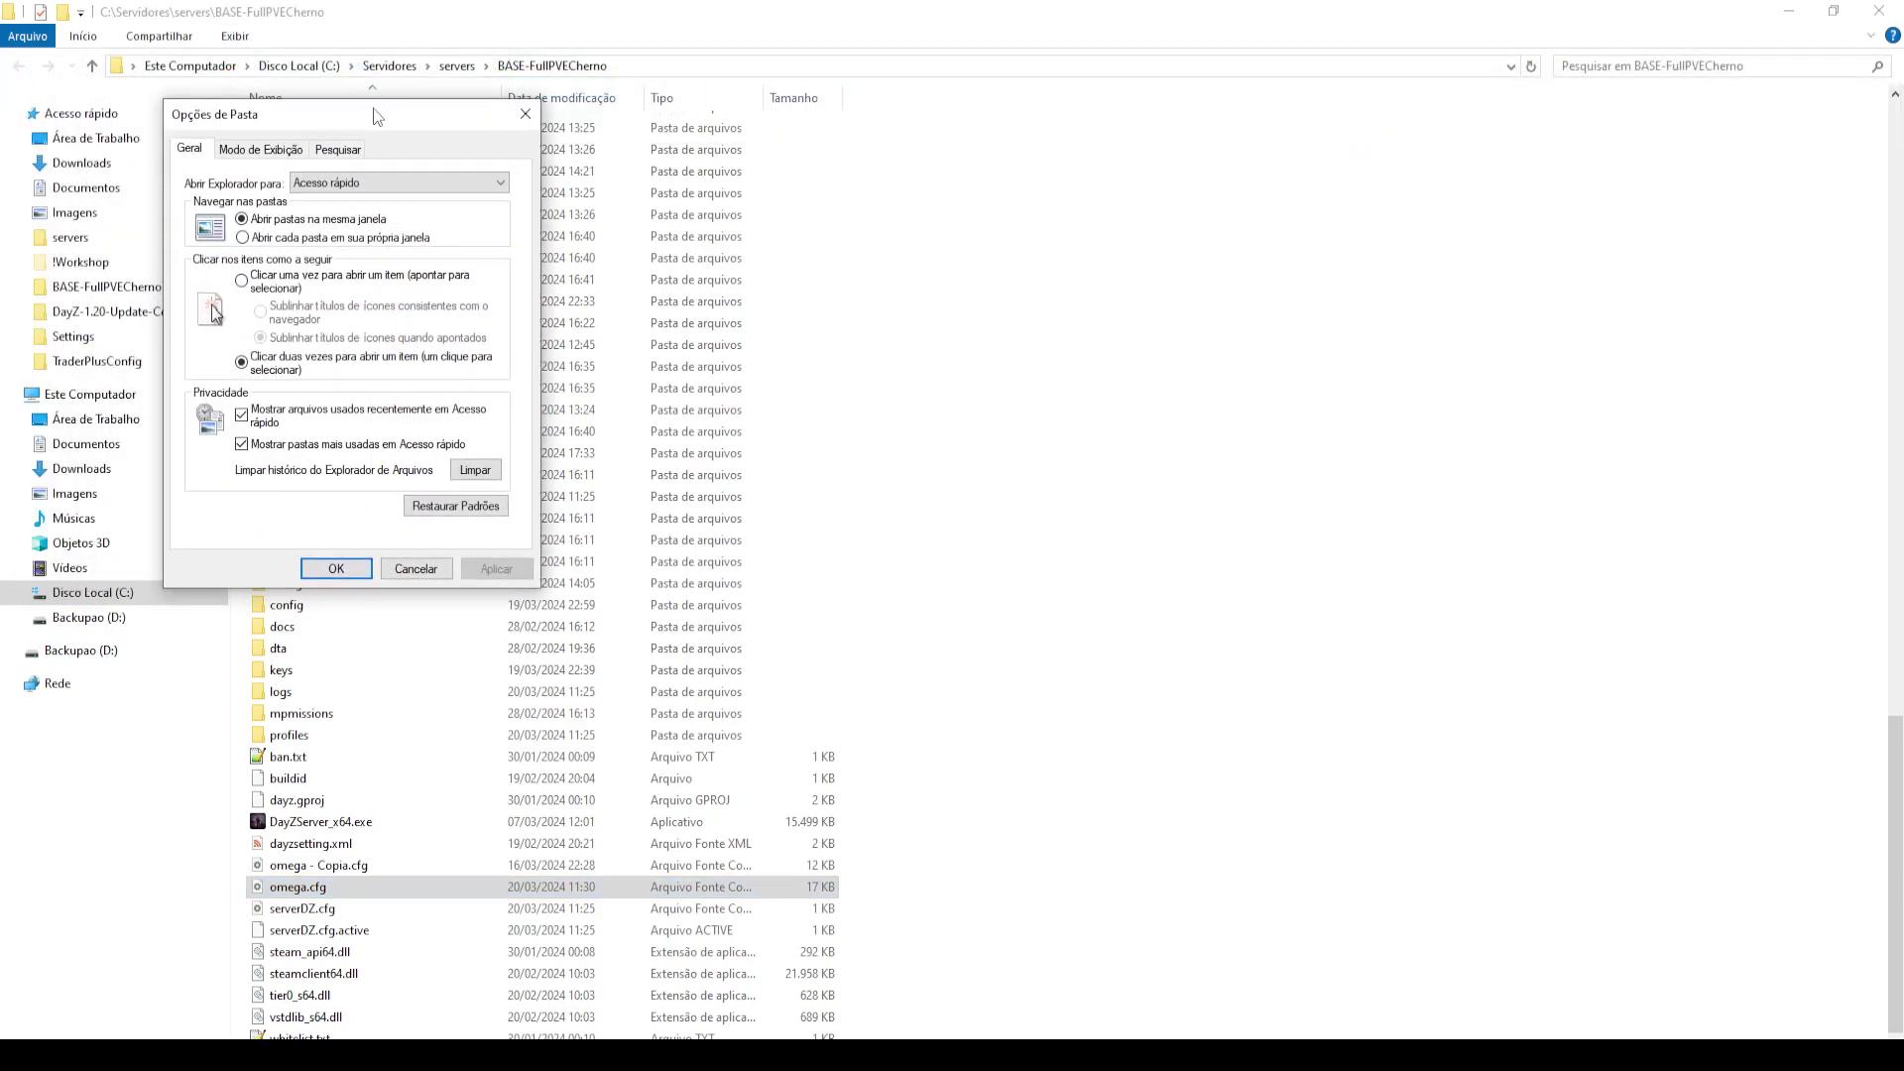
pyautogui.click(334, 150)
pyautogui.click(270, 149)
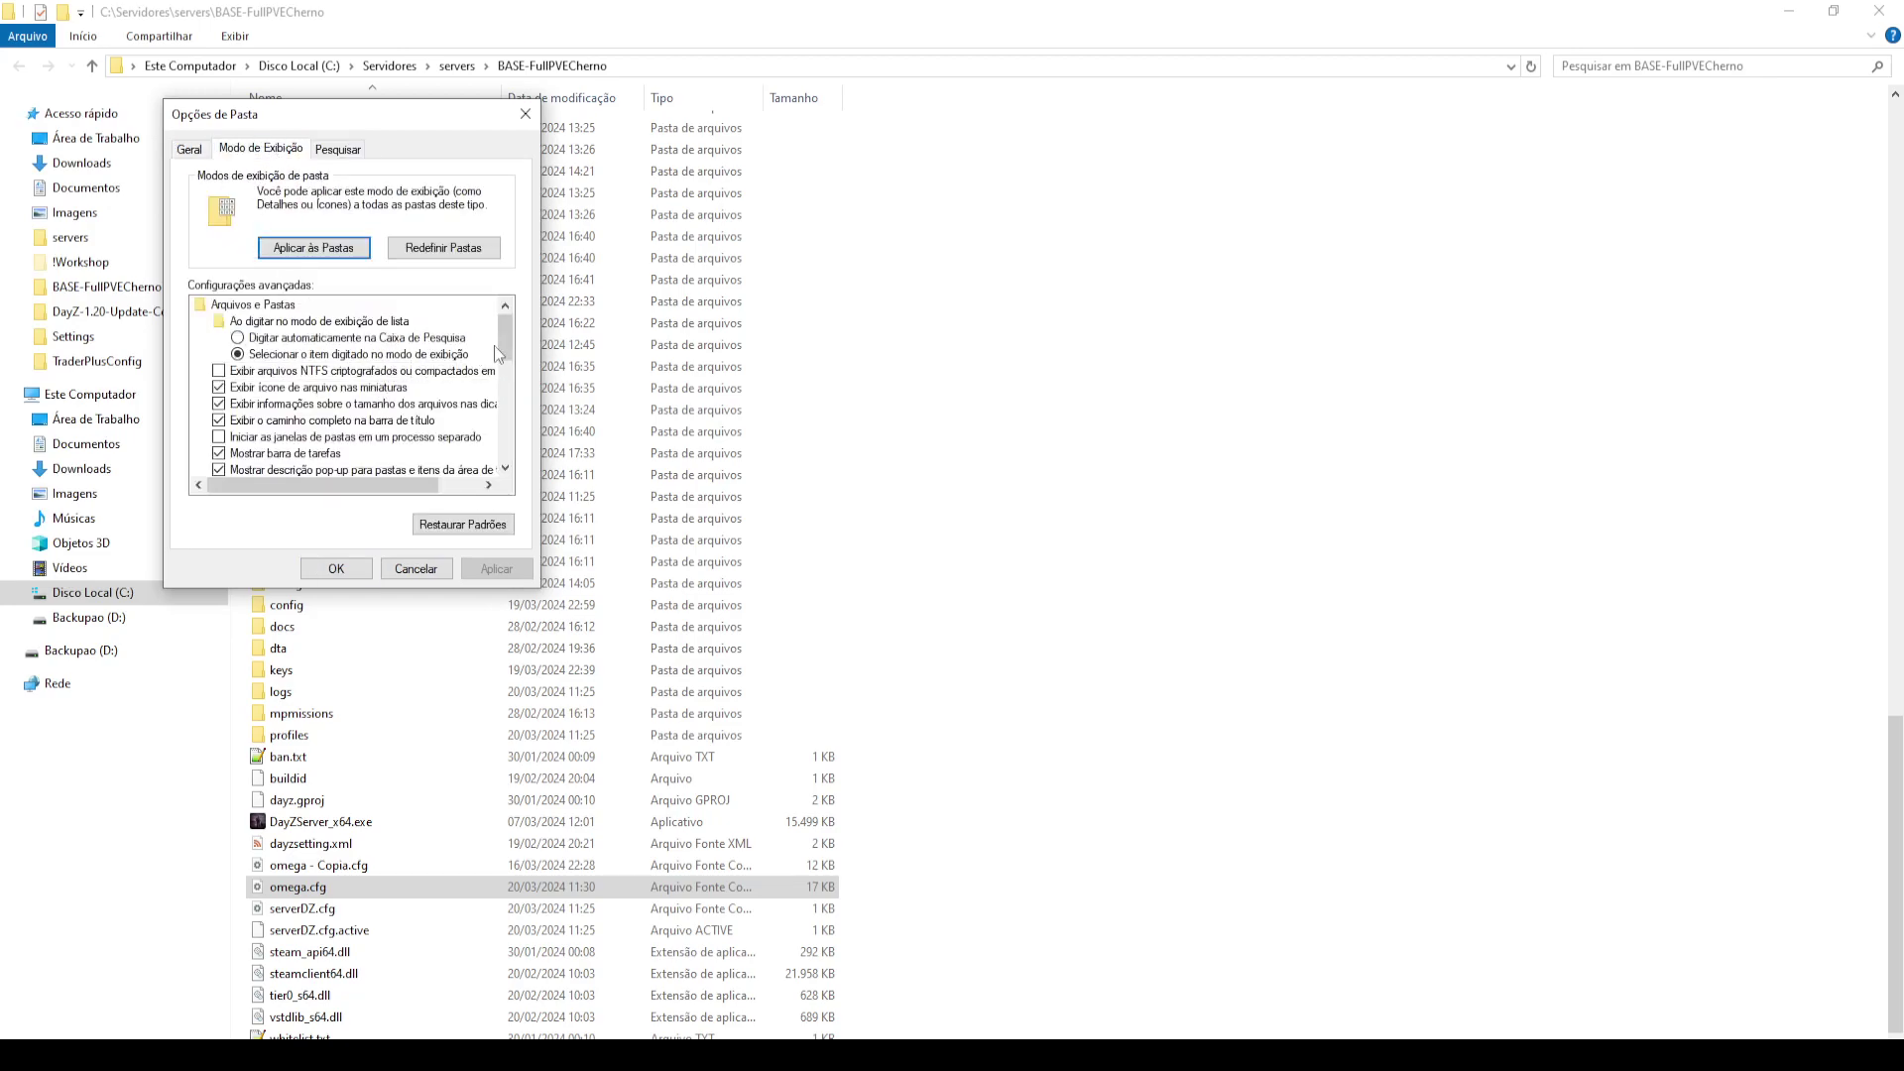
# Set the folder options to show hidden files, folders and drives, and confirm the dialog.
pyautogui.moveTo(510, 340); pyautogui.dragTo(512, 378)
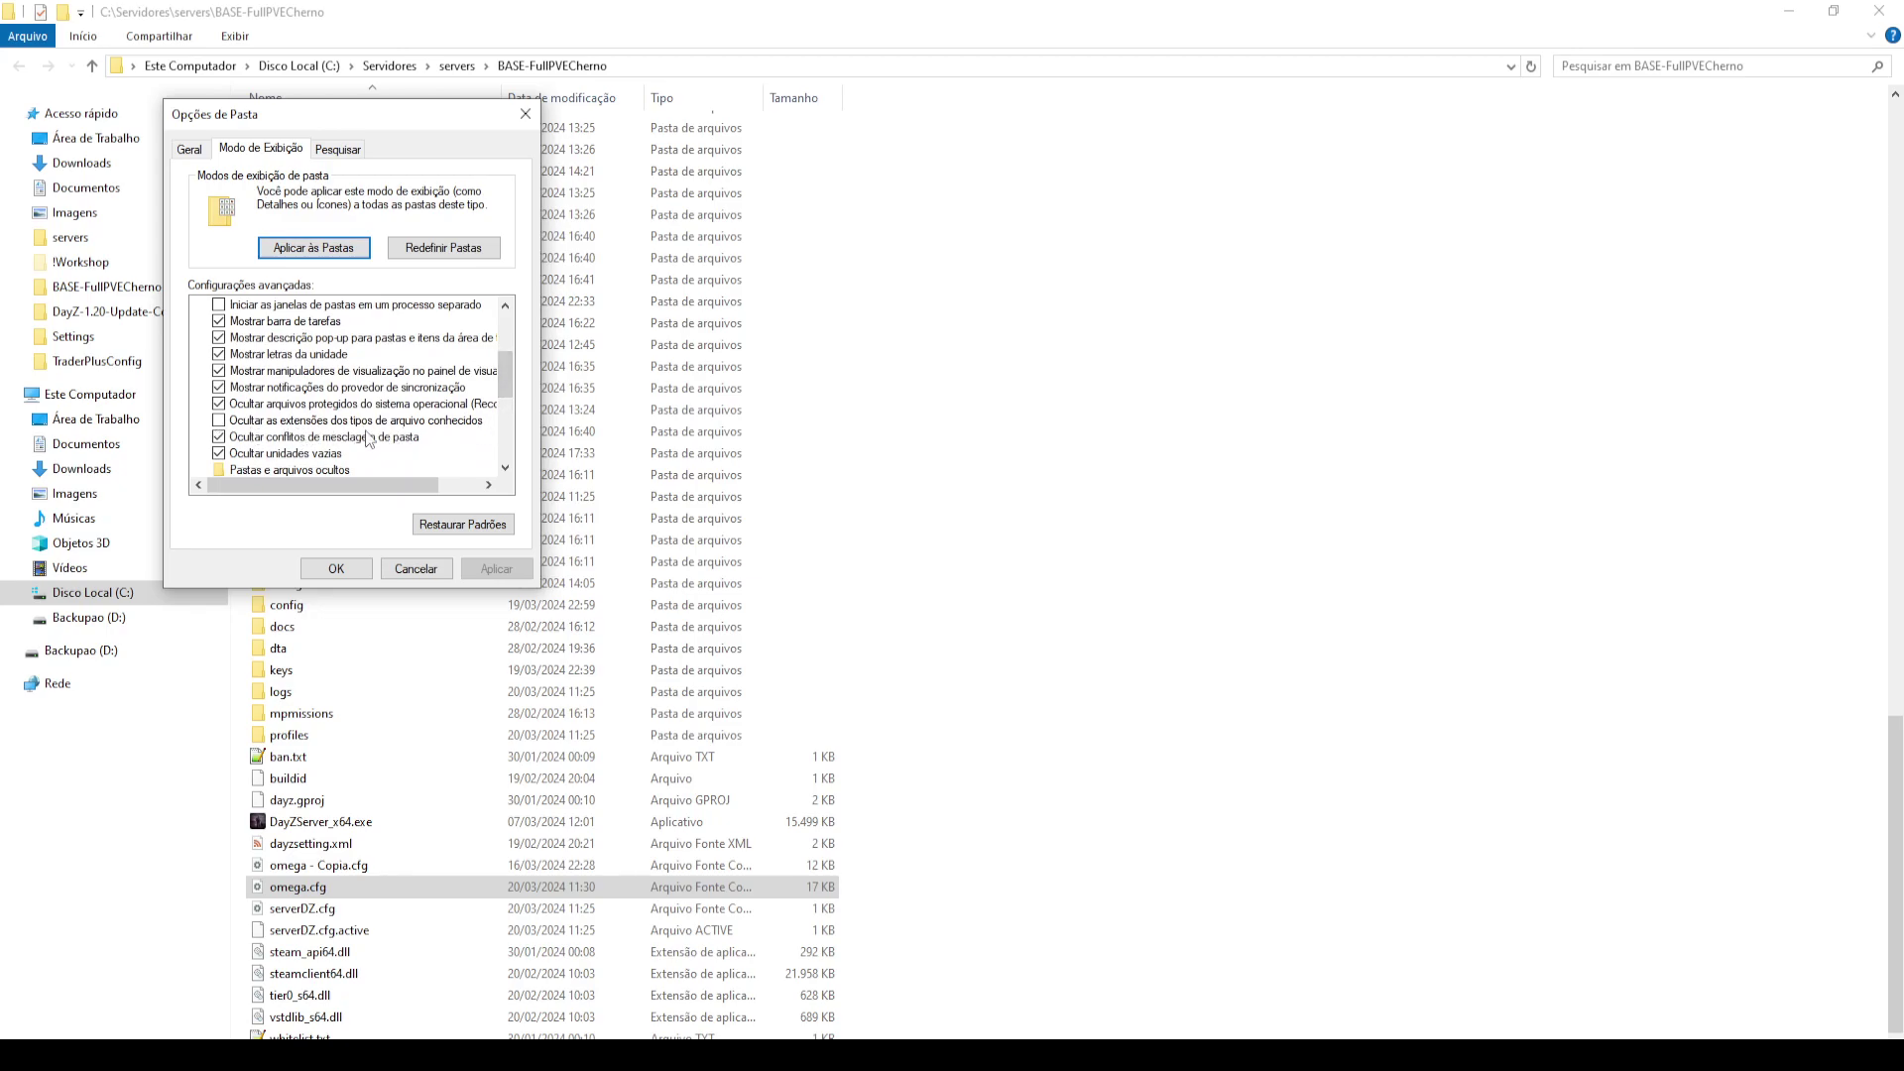
pyautogui.scroll(-1, 431, 436)
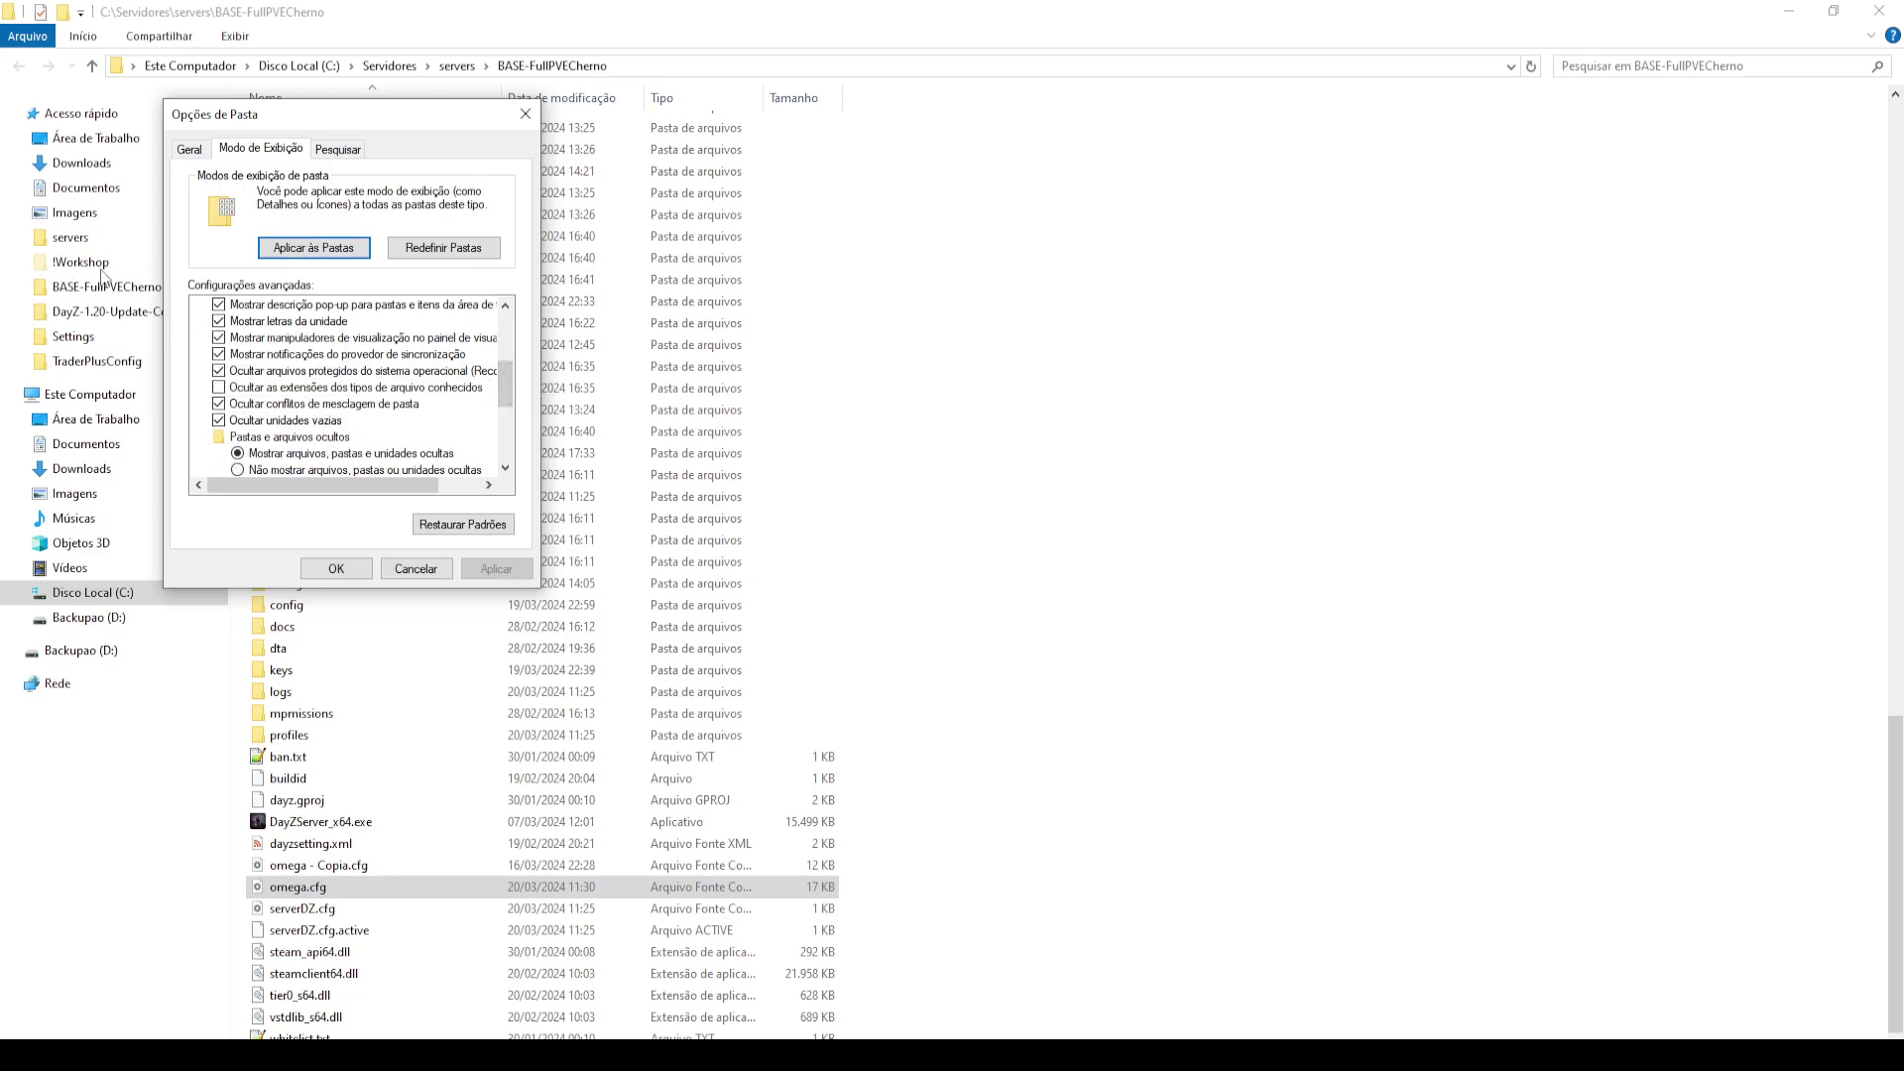
pyautogui.scroll(-3, 397, 382)
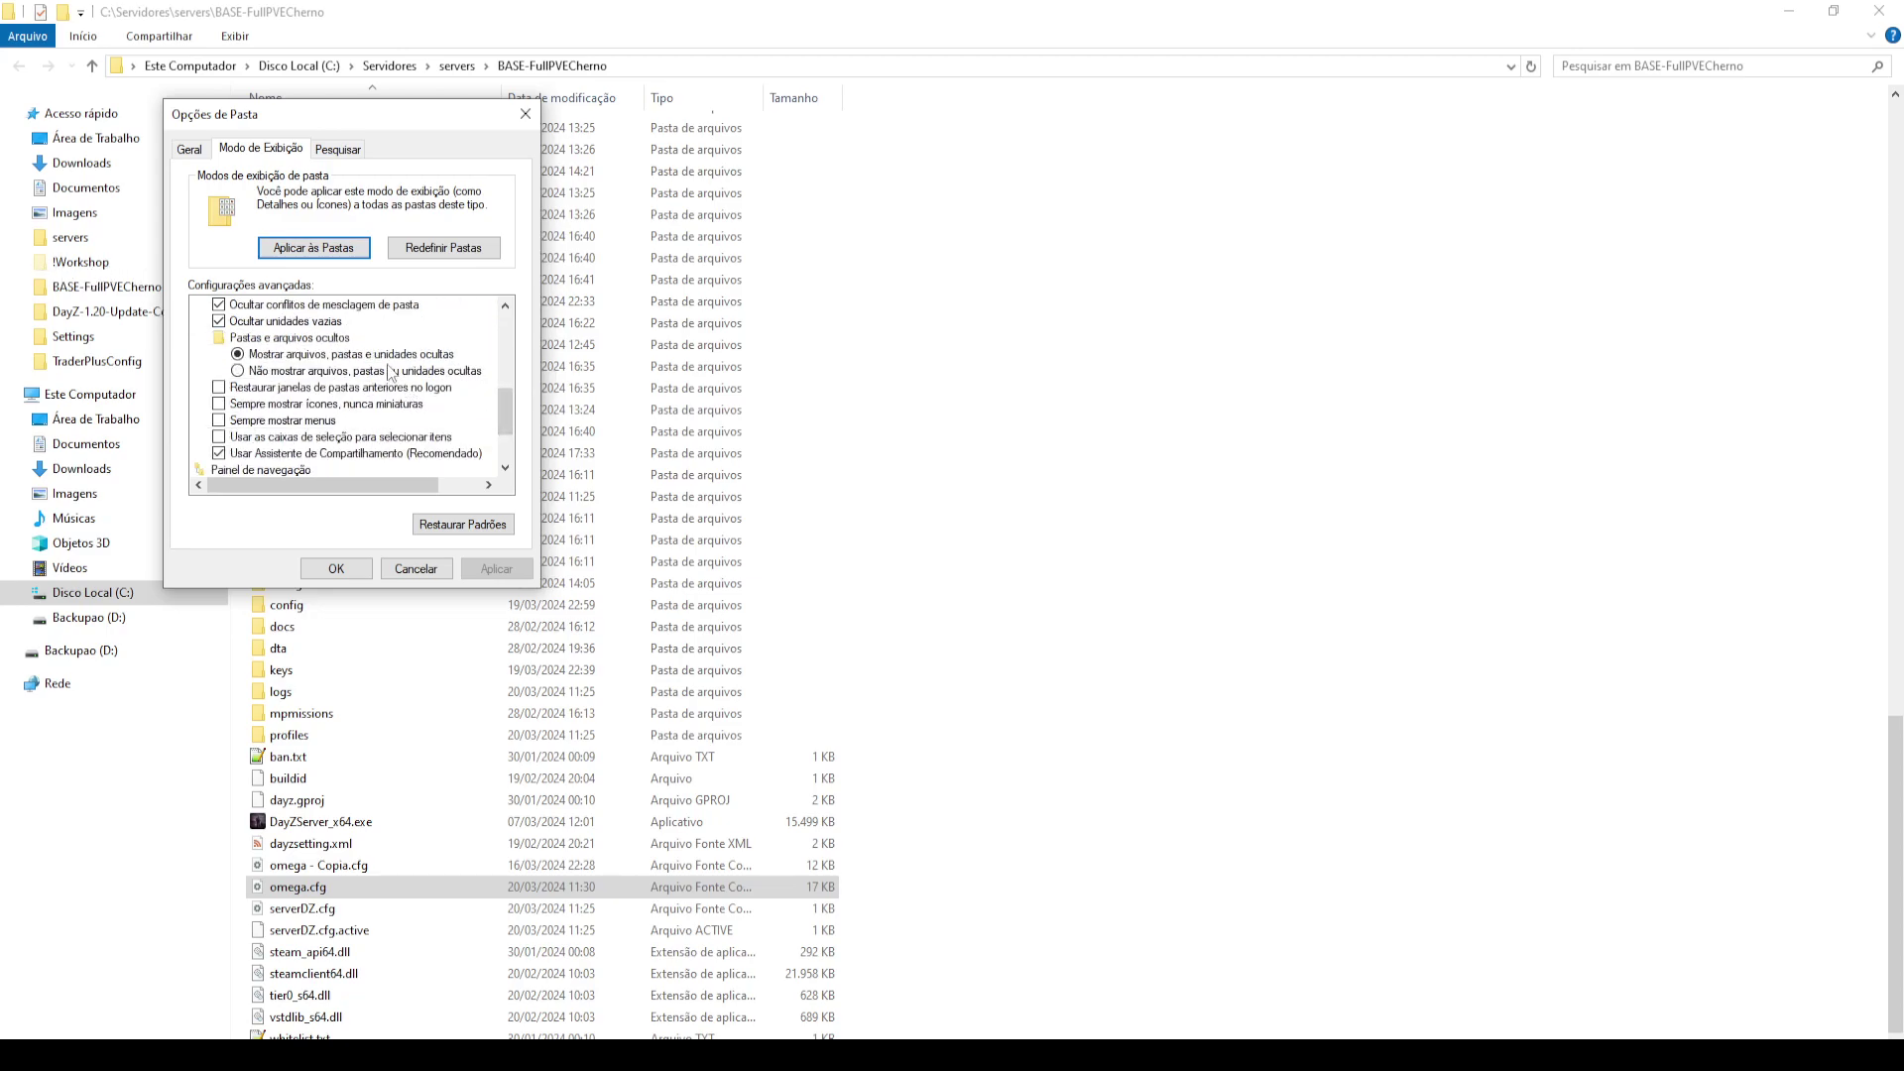
pyautogui.click(342, 356)
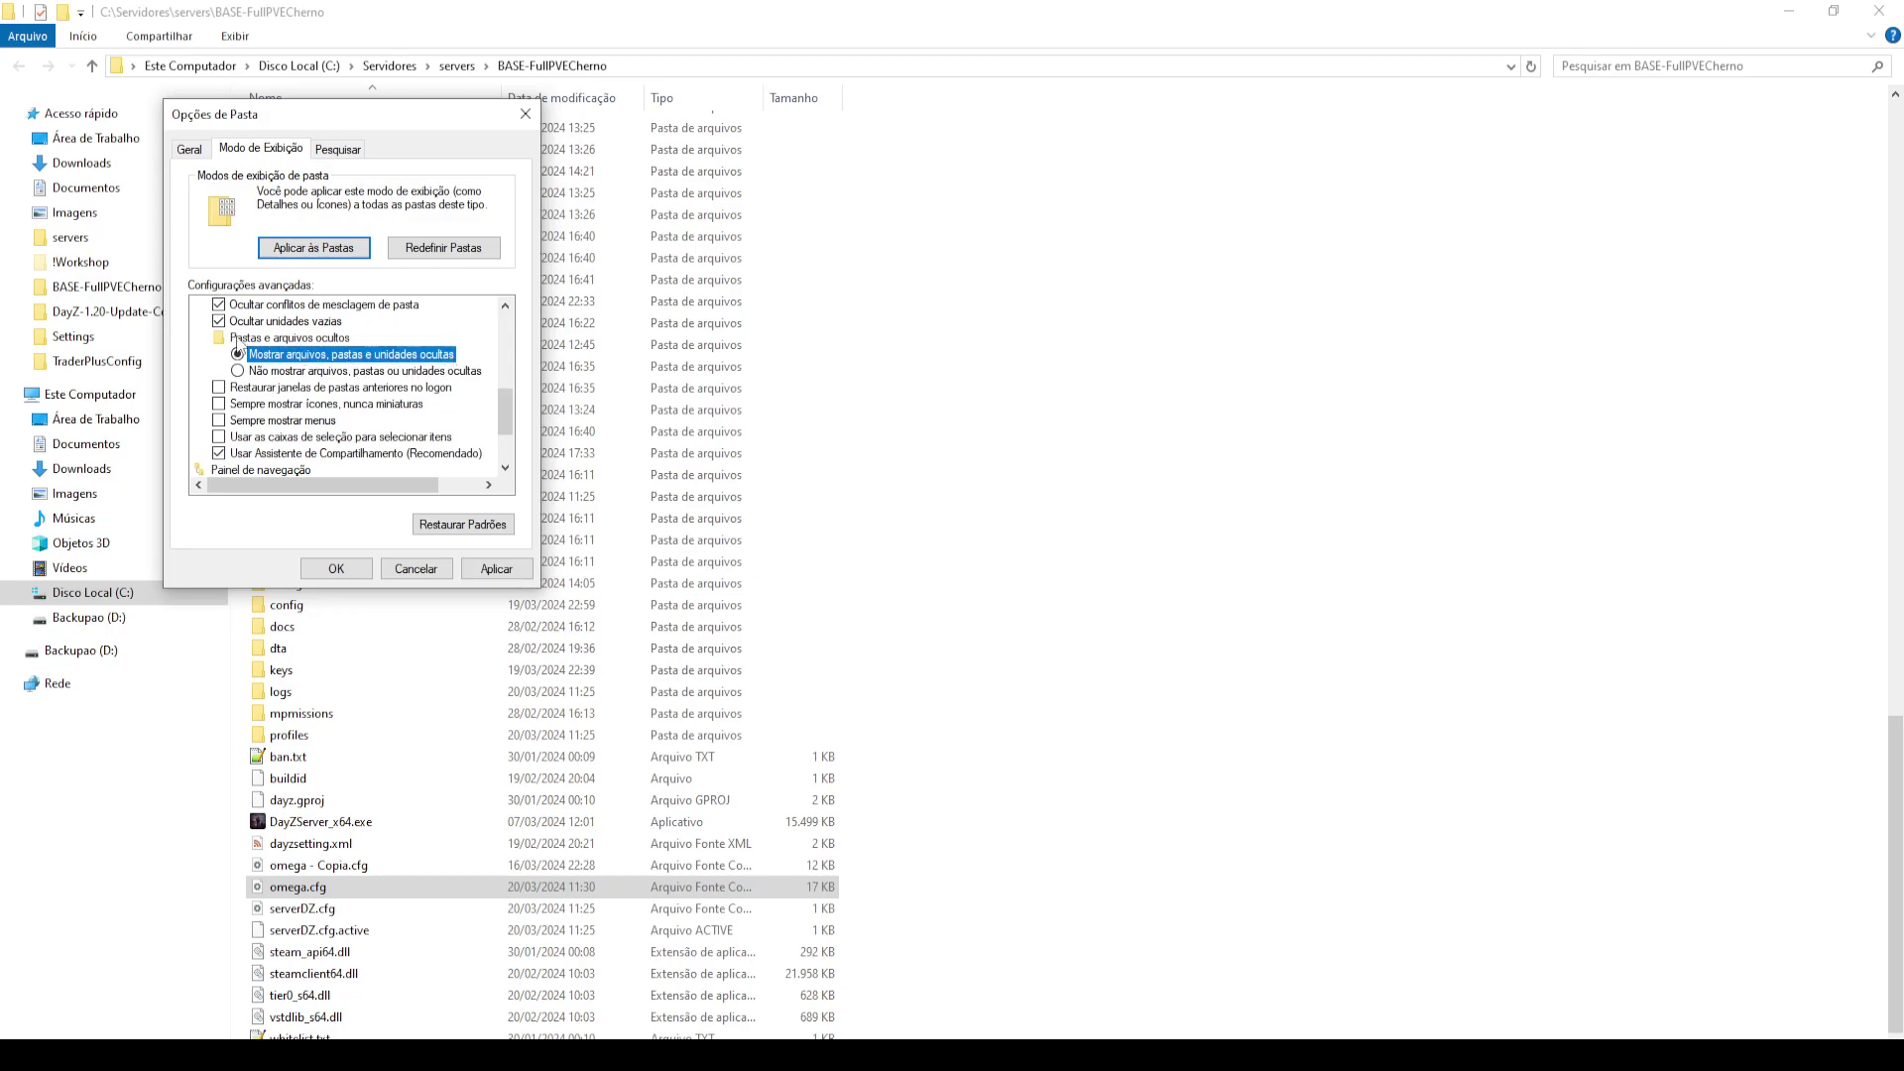
pyautogui.scroll(2, 312, 382)
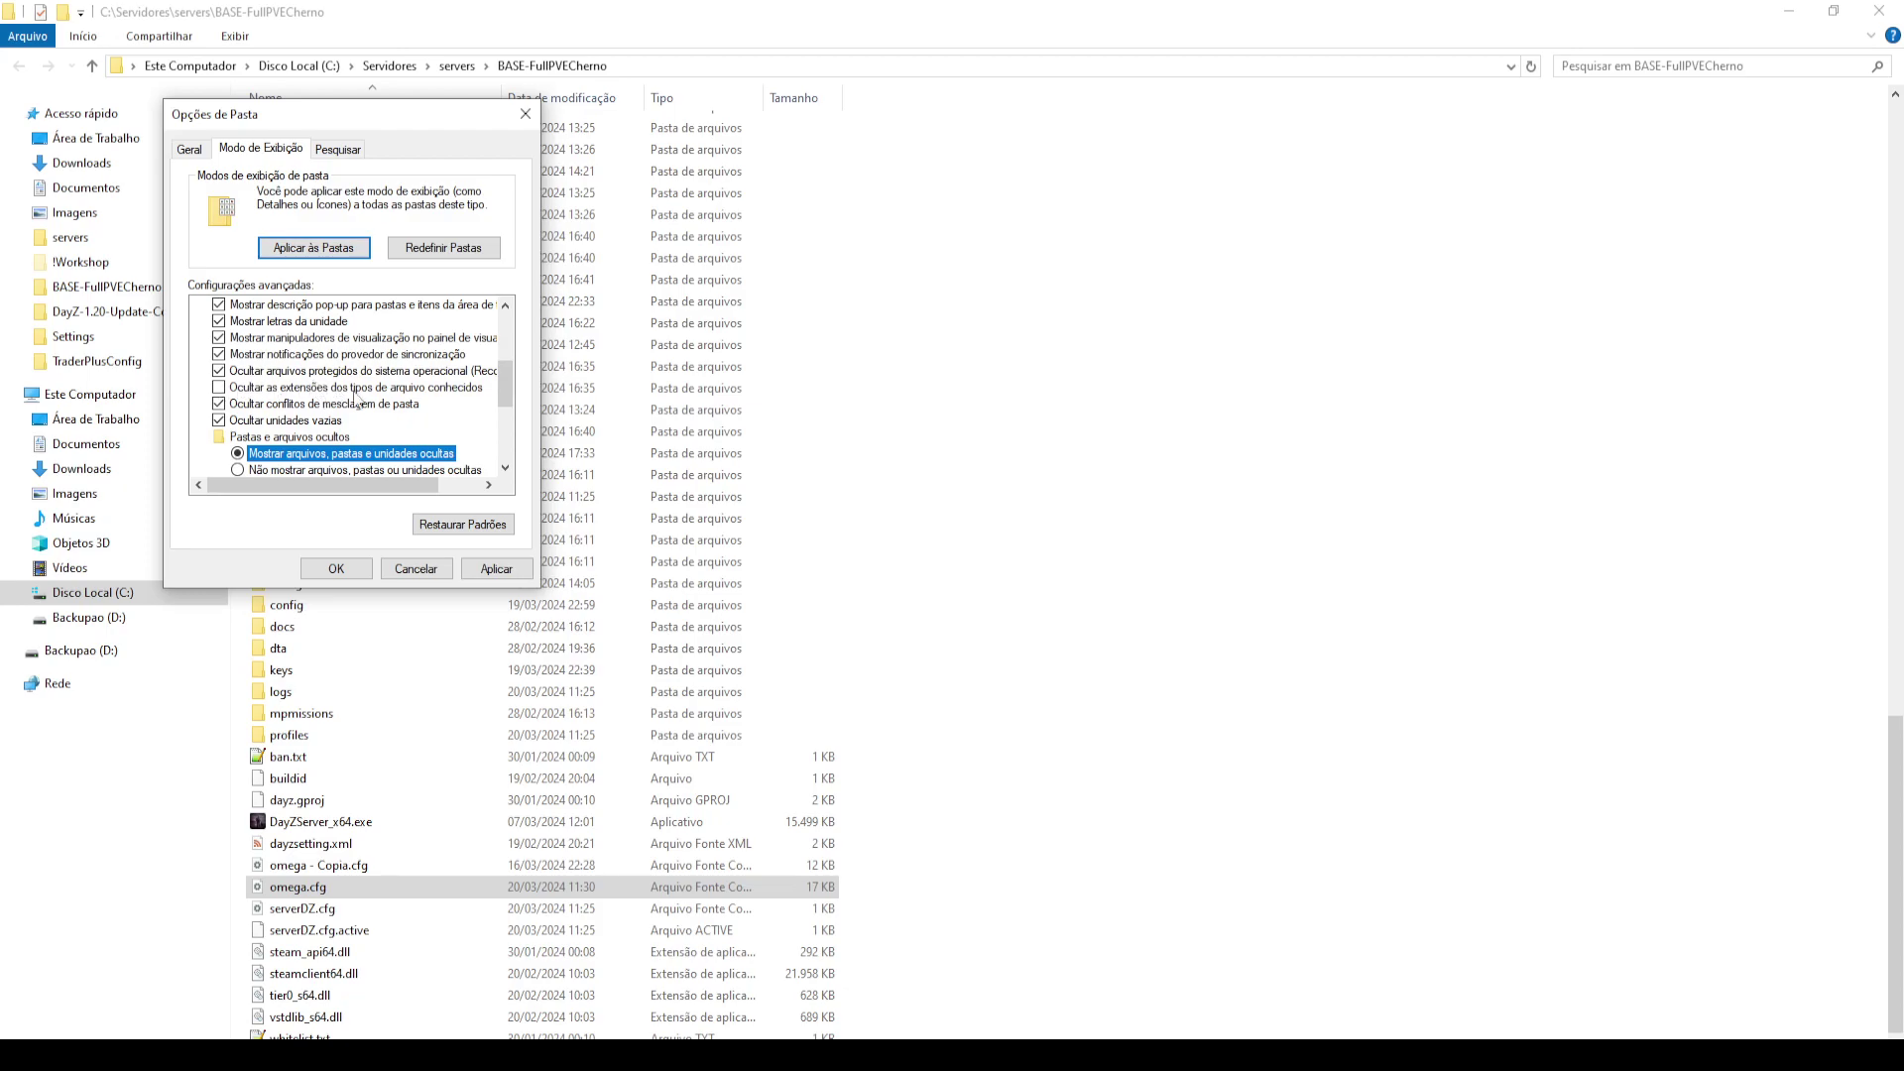
pyautogui.click(336, 568)
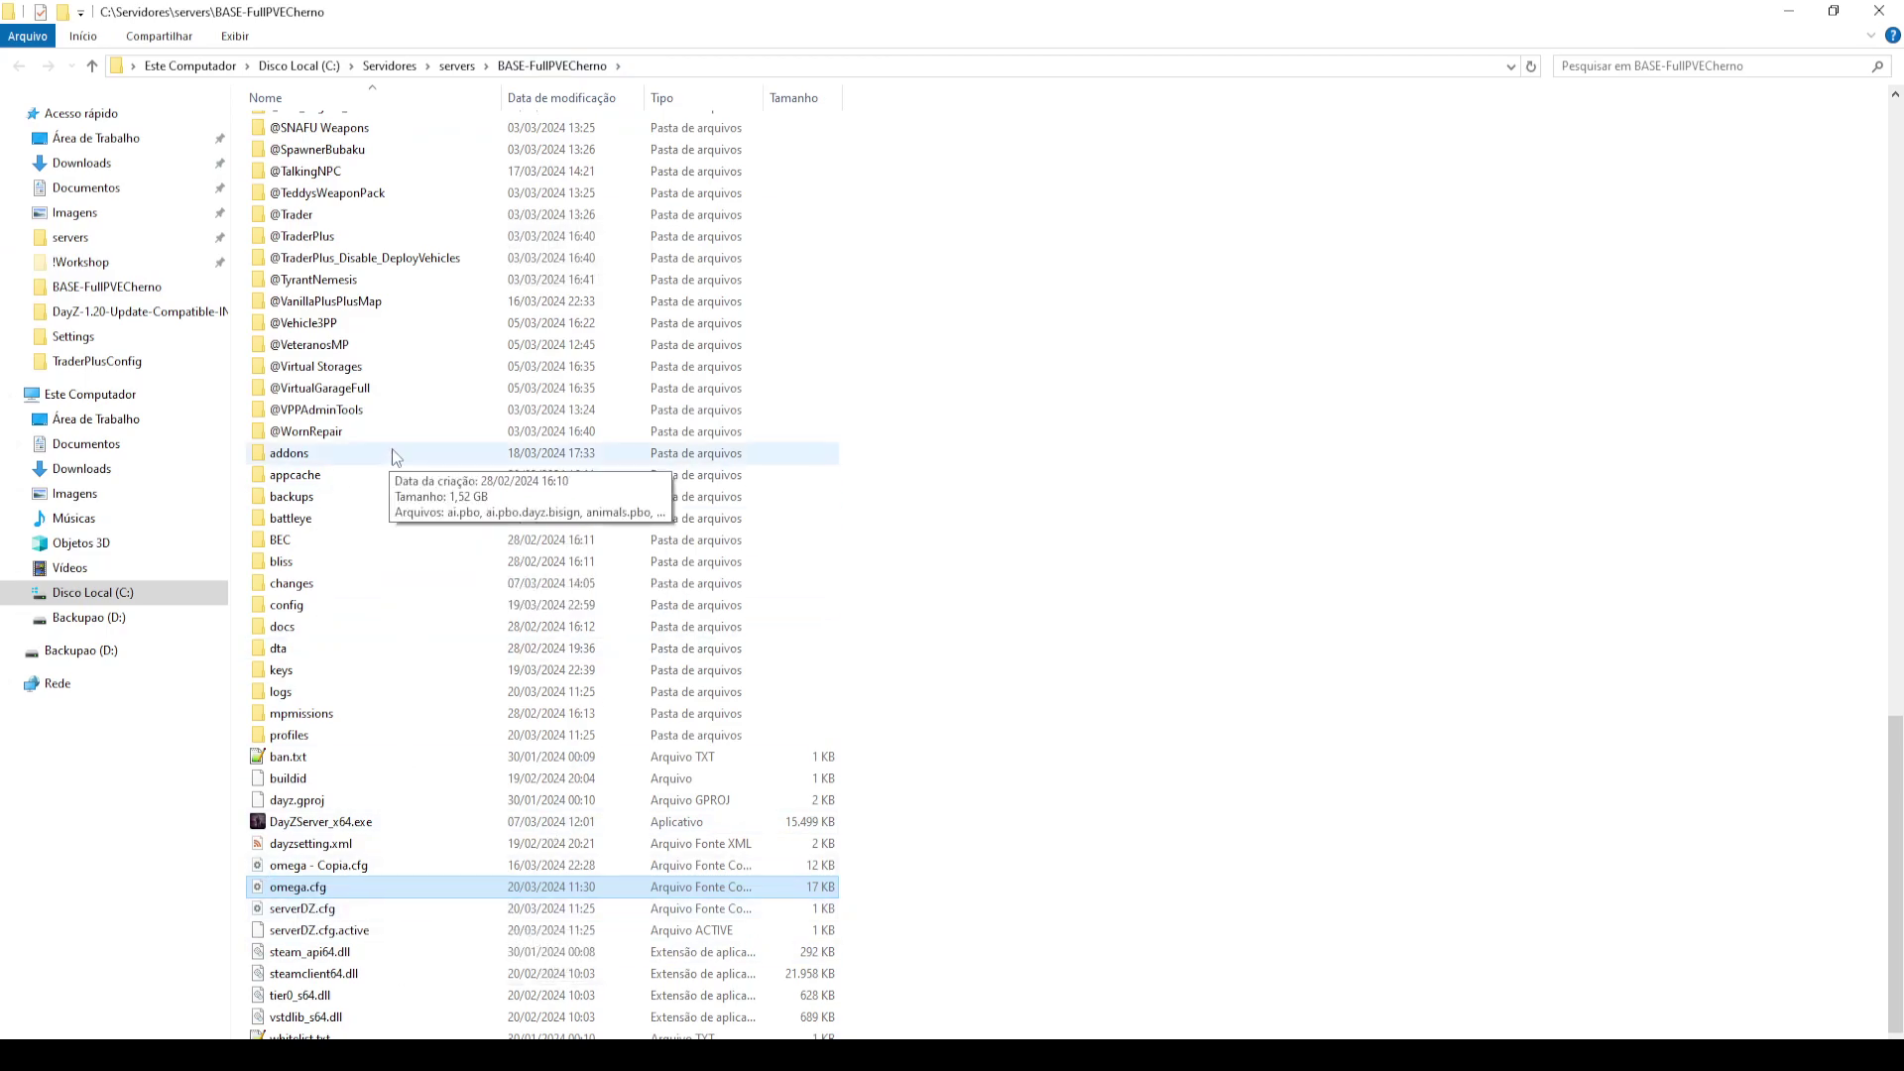
# Close the WinBox window and open the installed UrsoZModPack folder from the DayZ Launcher, accepting the Workshop cache warning.
pyautogui.hotkey('alt', 'Tab')
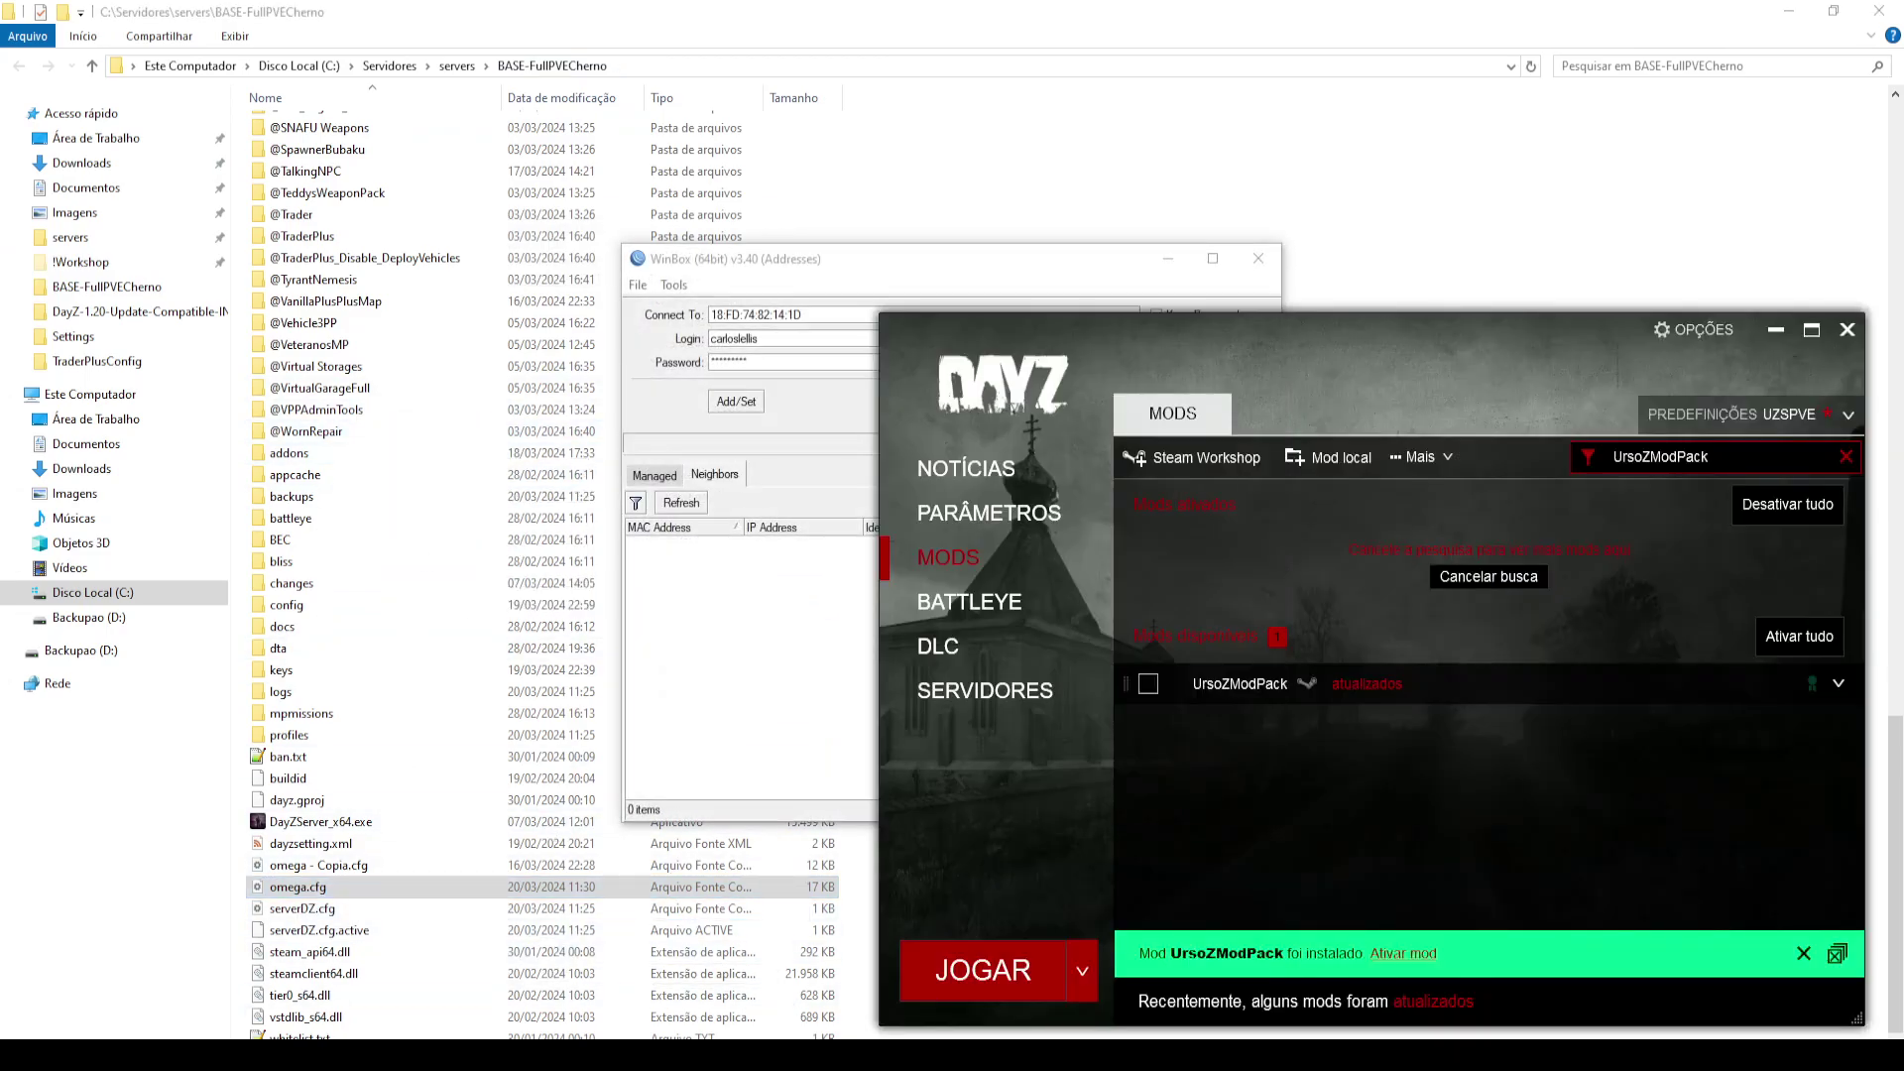
pyautogui.click(1079, 281)
pyautogui.click(1257, 259)
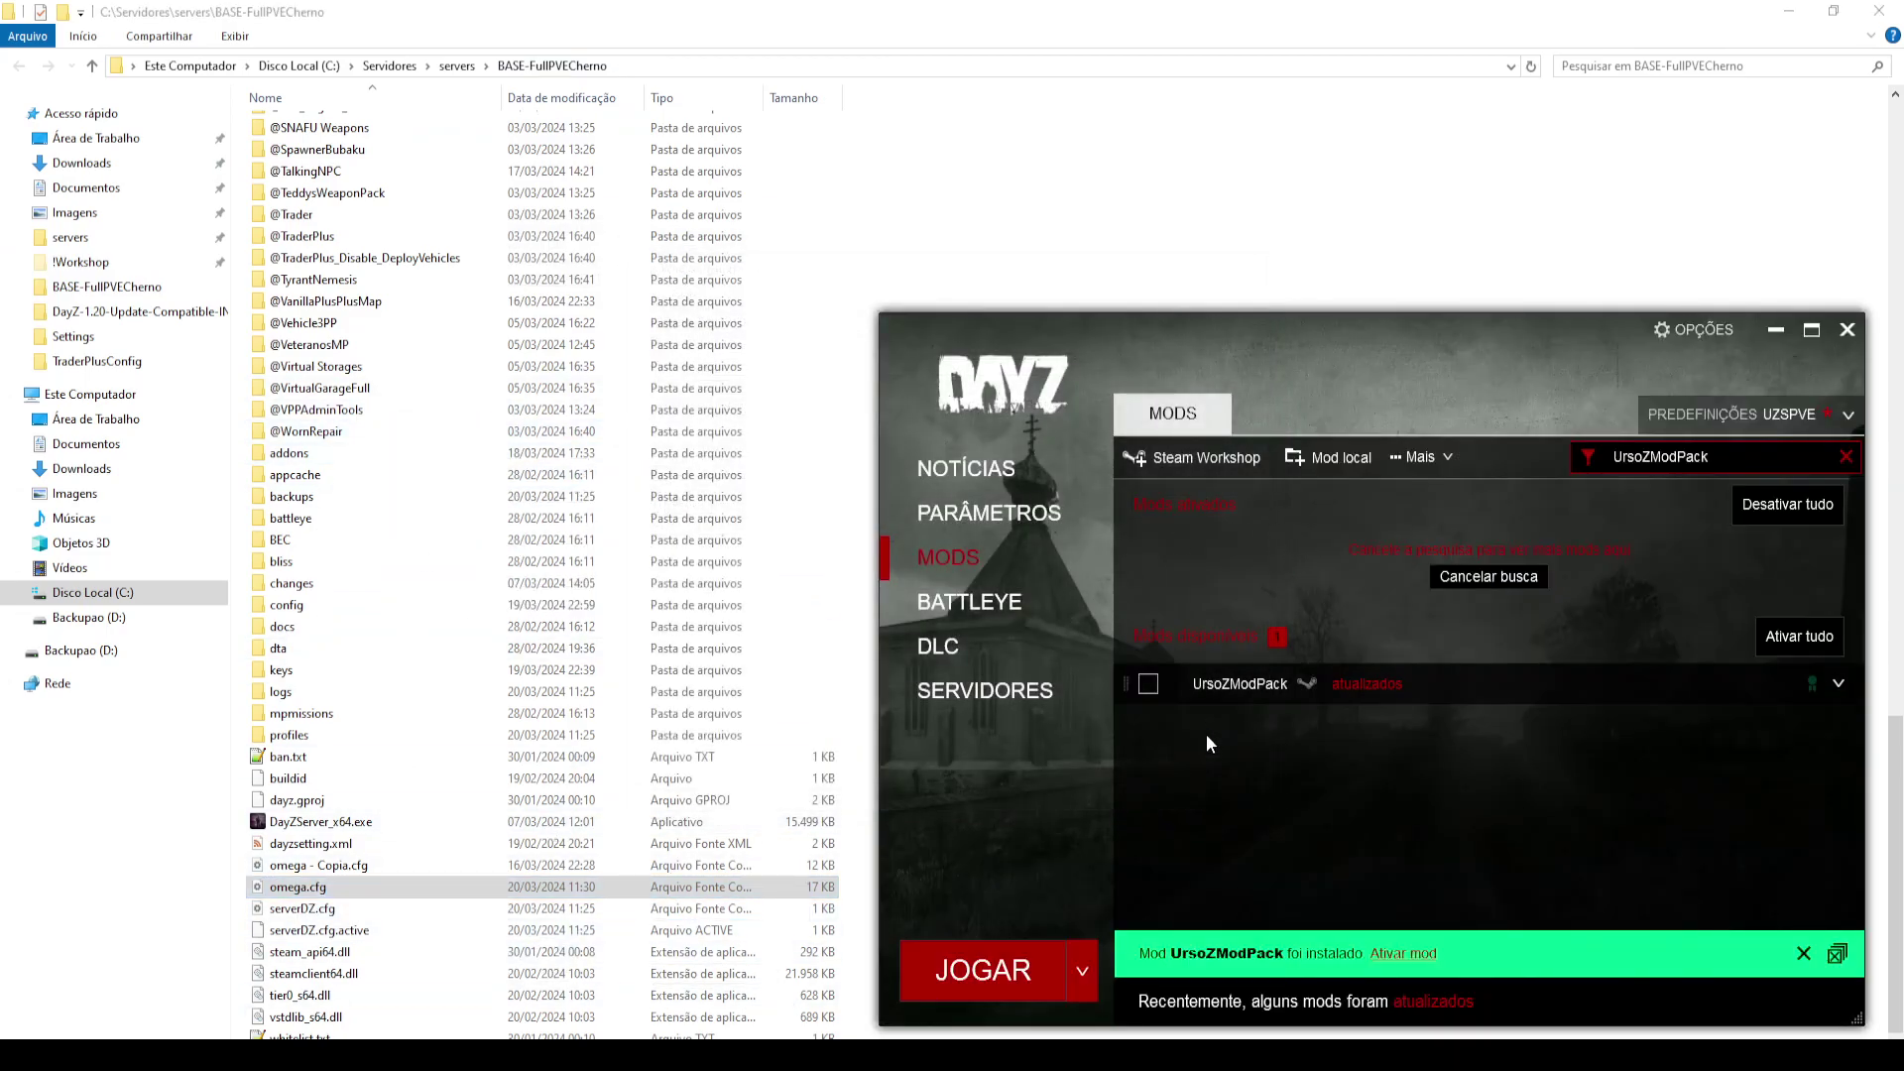
pyautogui.rightClick(1246, 687)
pyautogui.click(1294, 745)
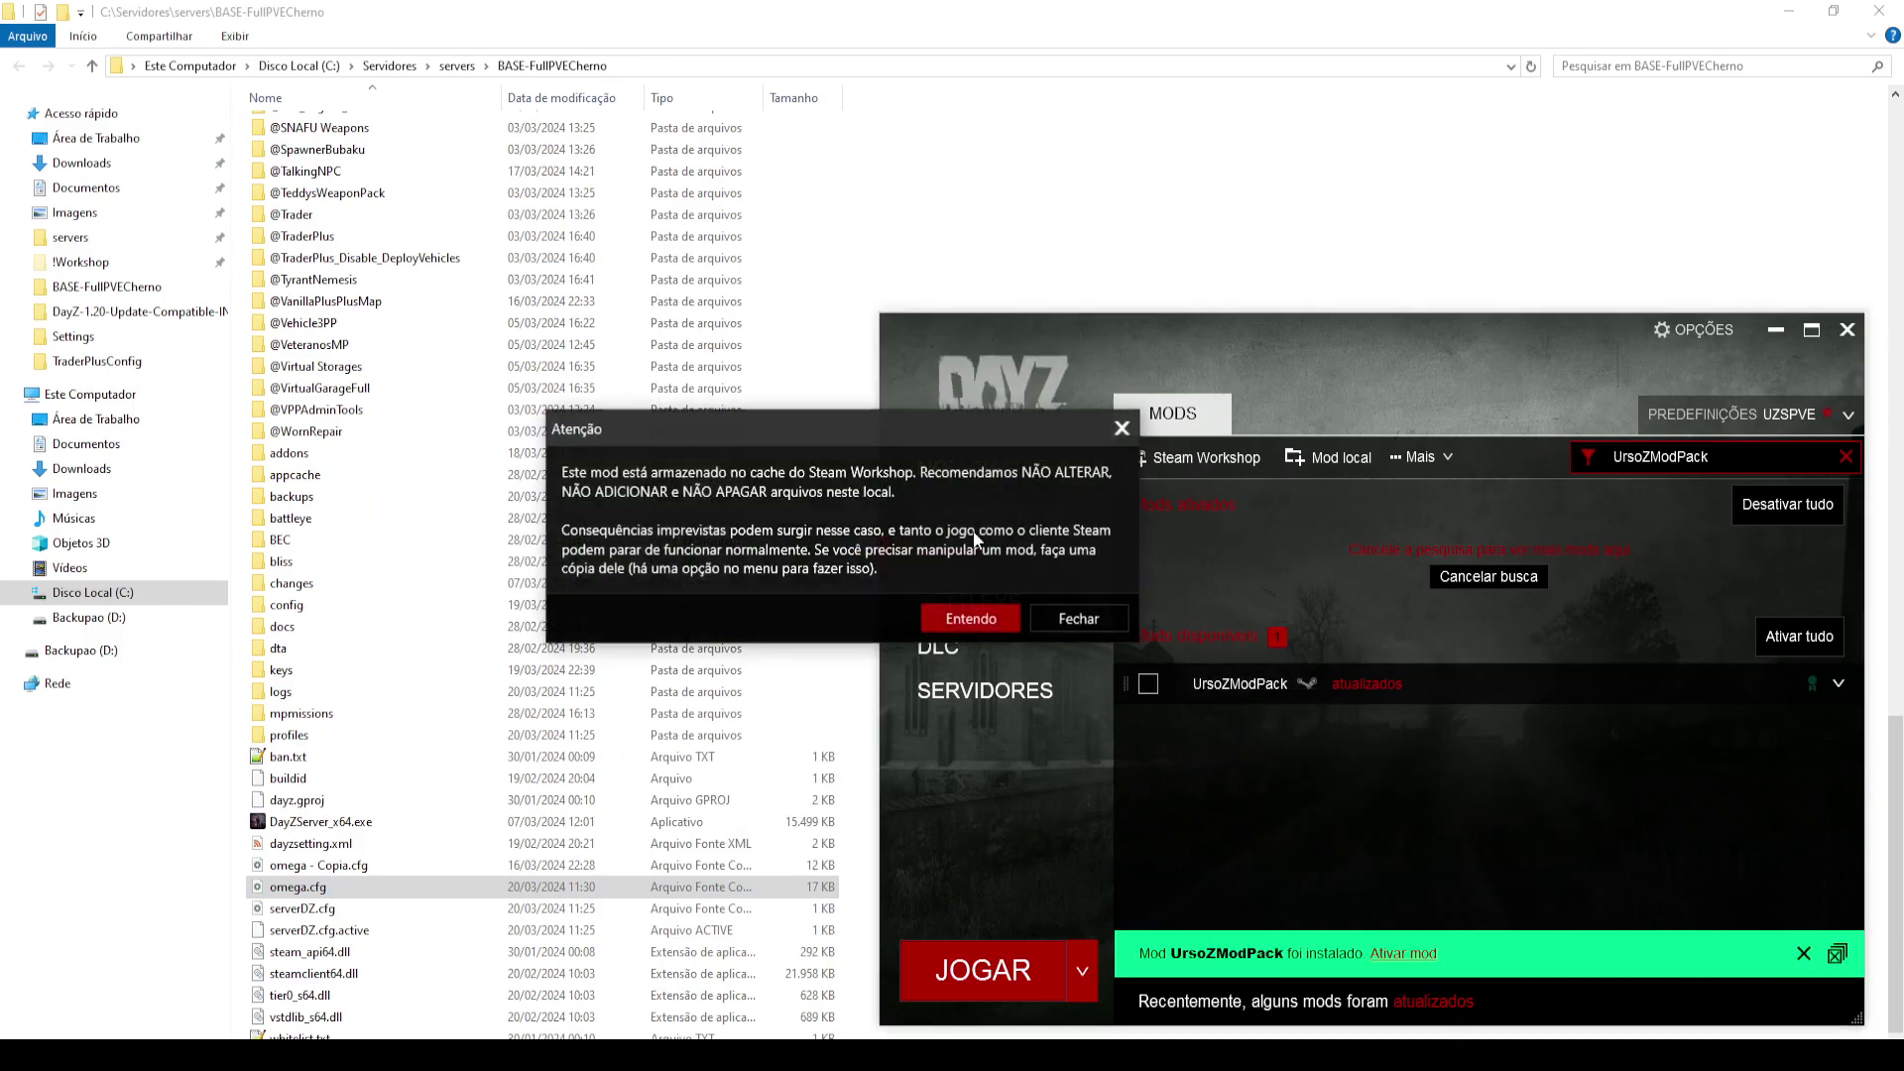
pyautogui.click(986, 618)
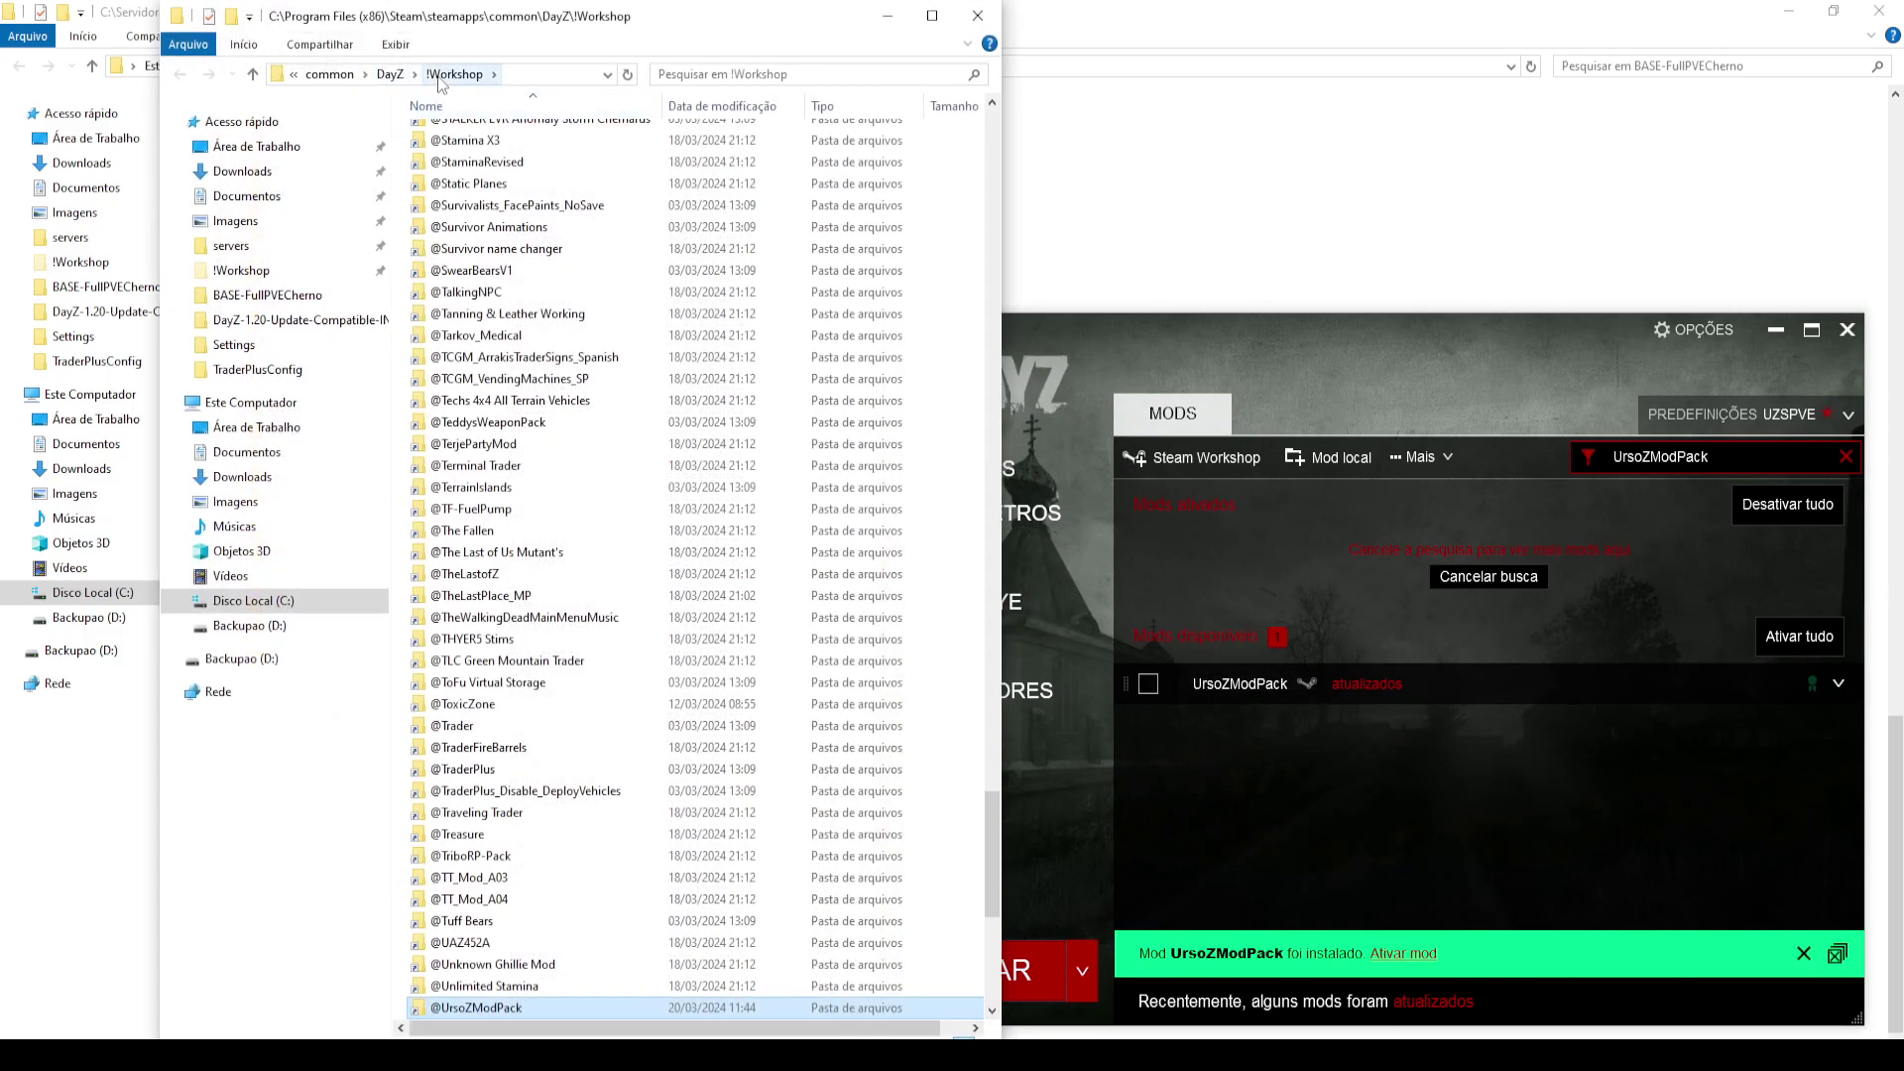
# Try to pin the !Workshop folder to Quick access, close its window and minimize the DayZ Launcher.
pyautogui.moveTo(436, 81); pyautogui.dragTo(245, 269)
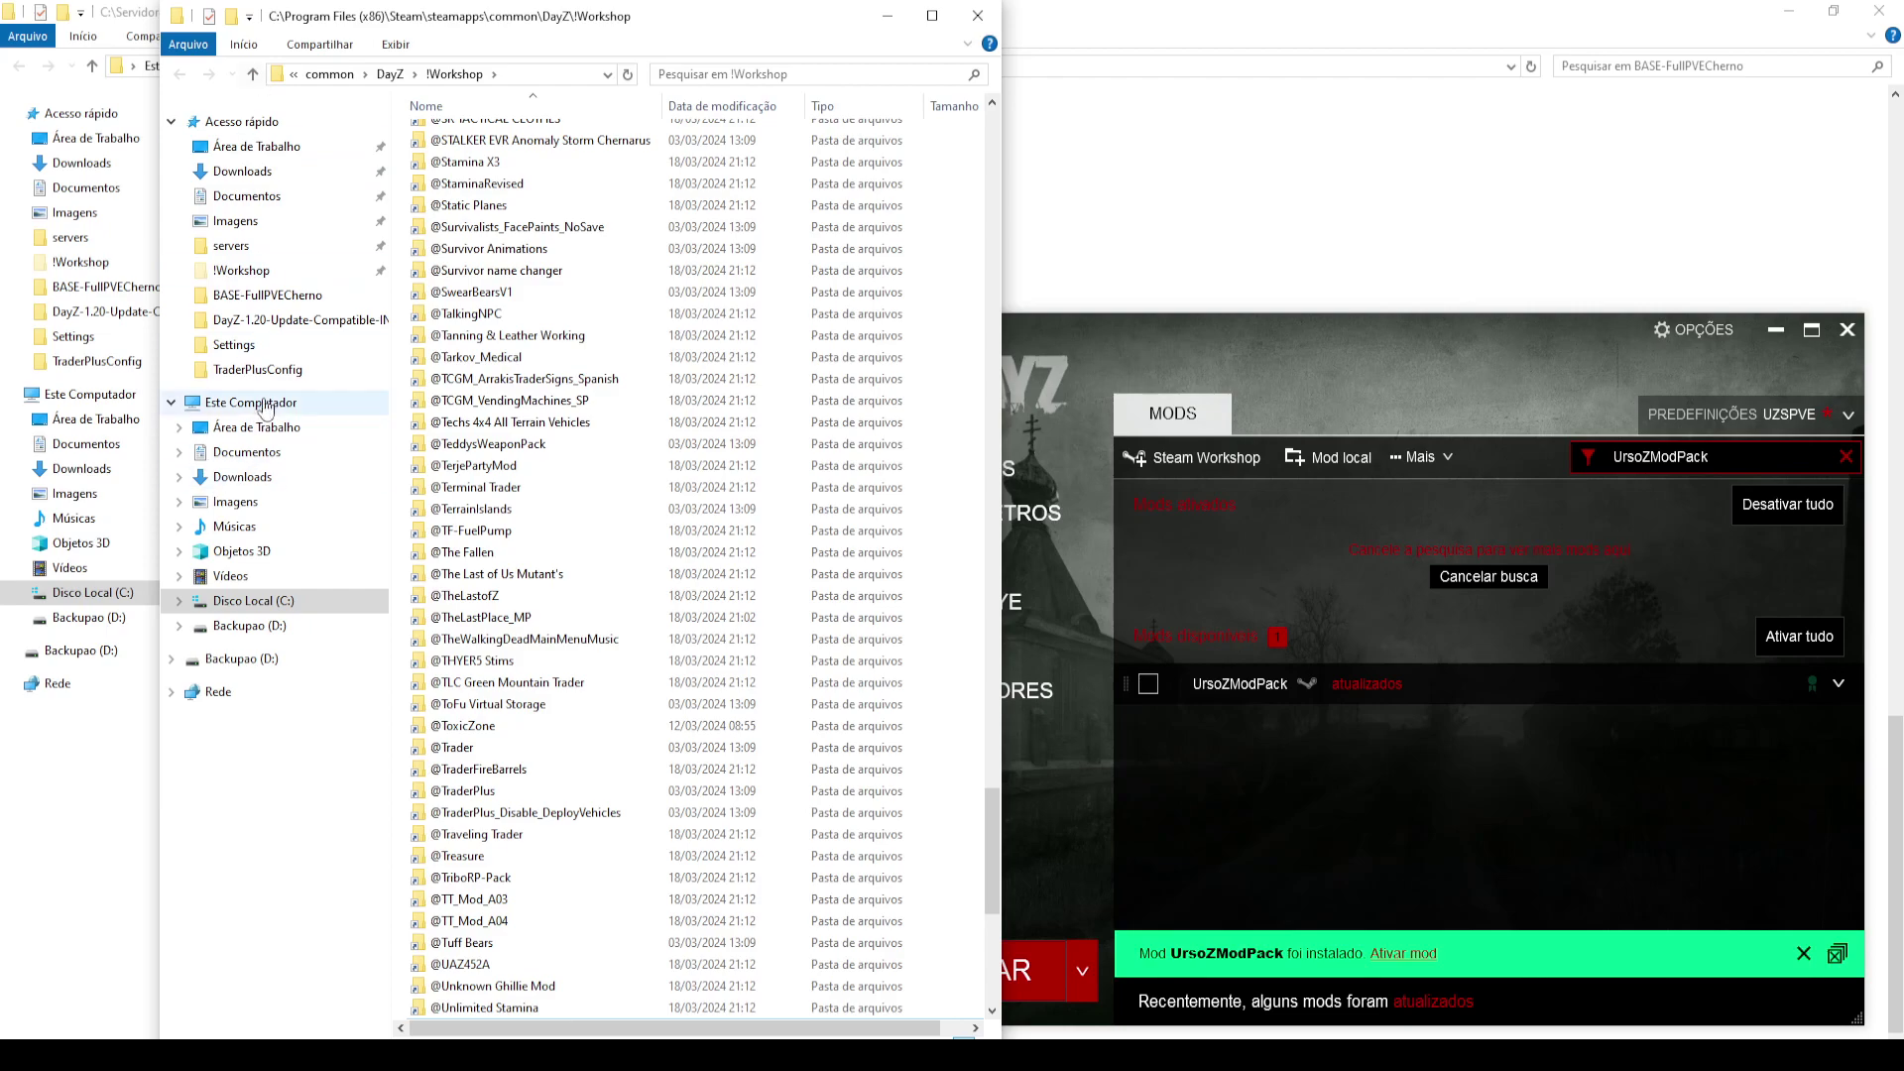
pyautogui.click(977, 15)
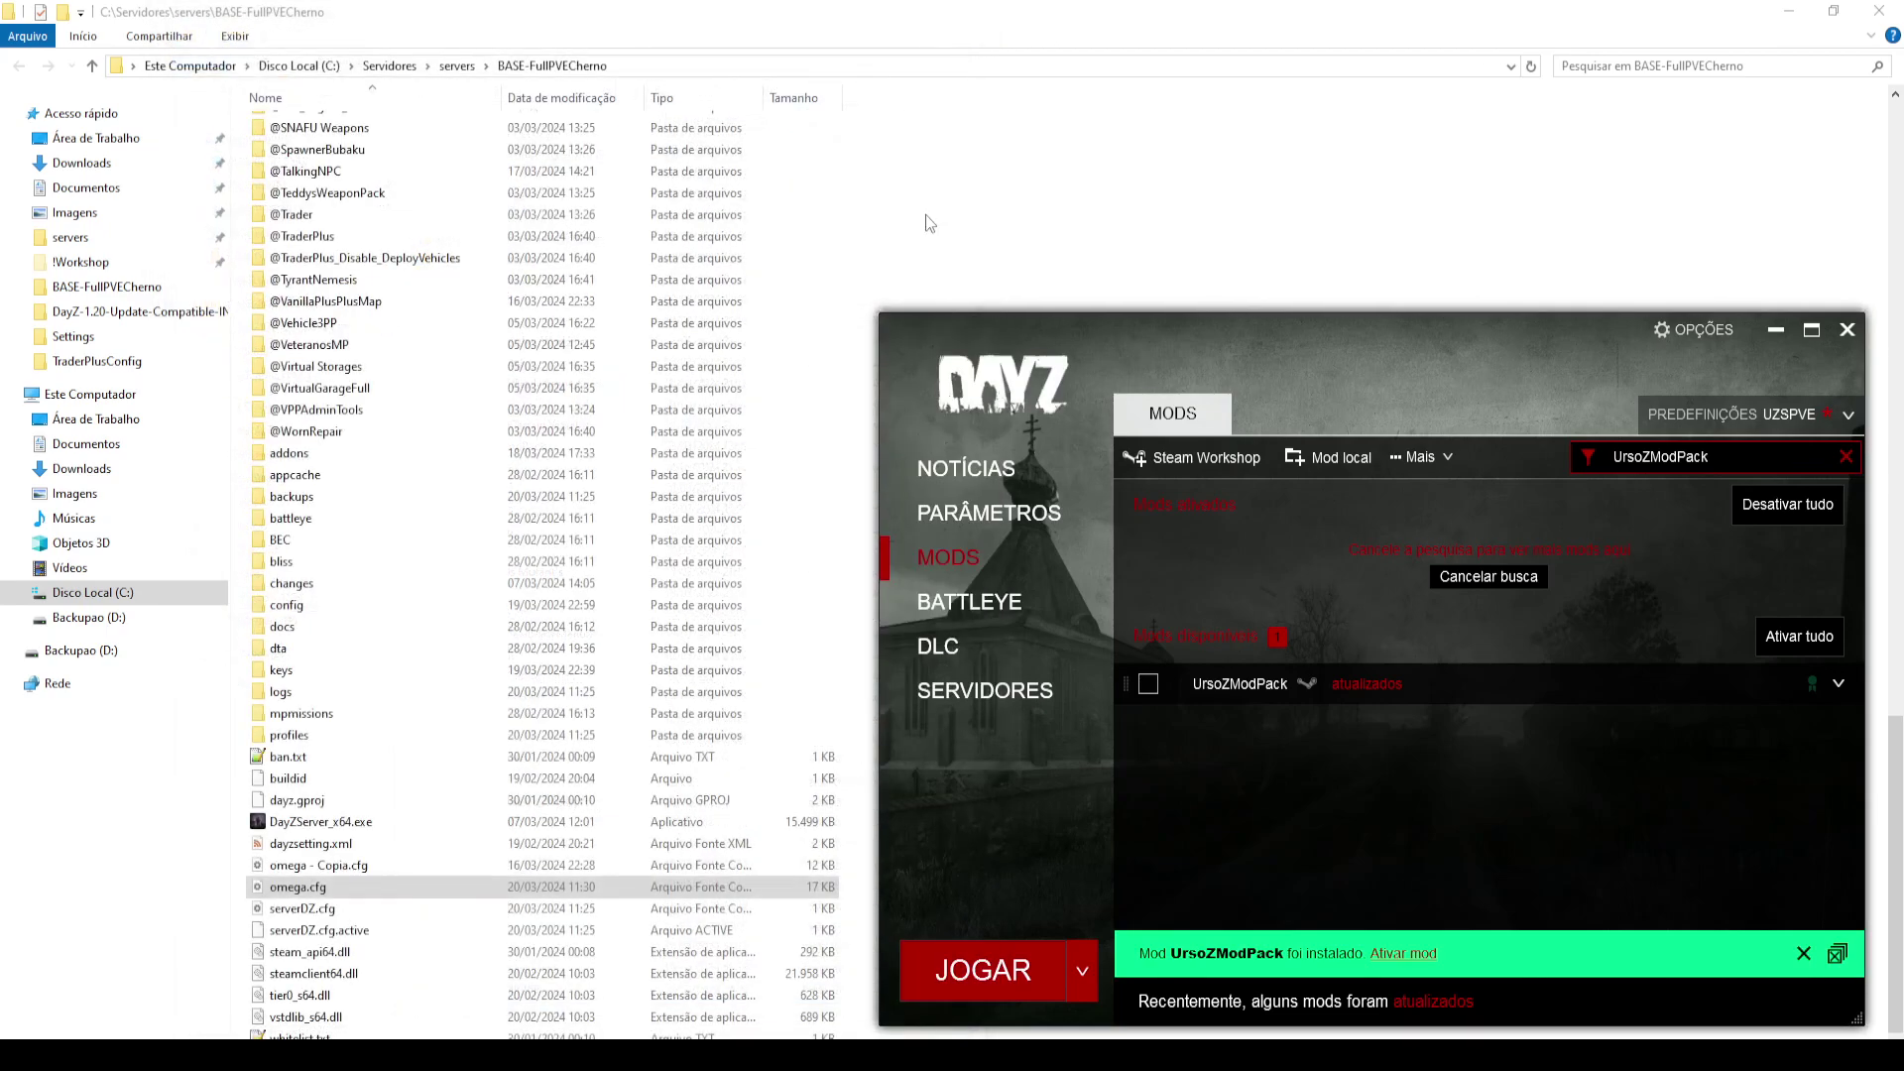
pyautogui.click(1775, 329)
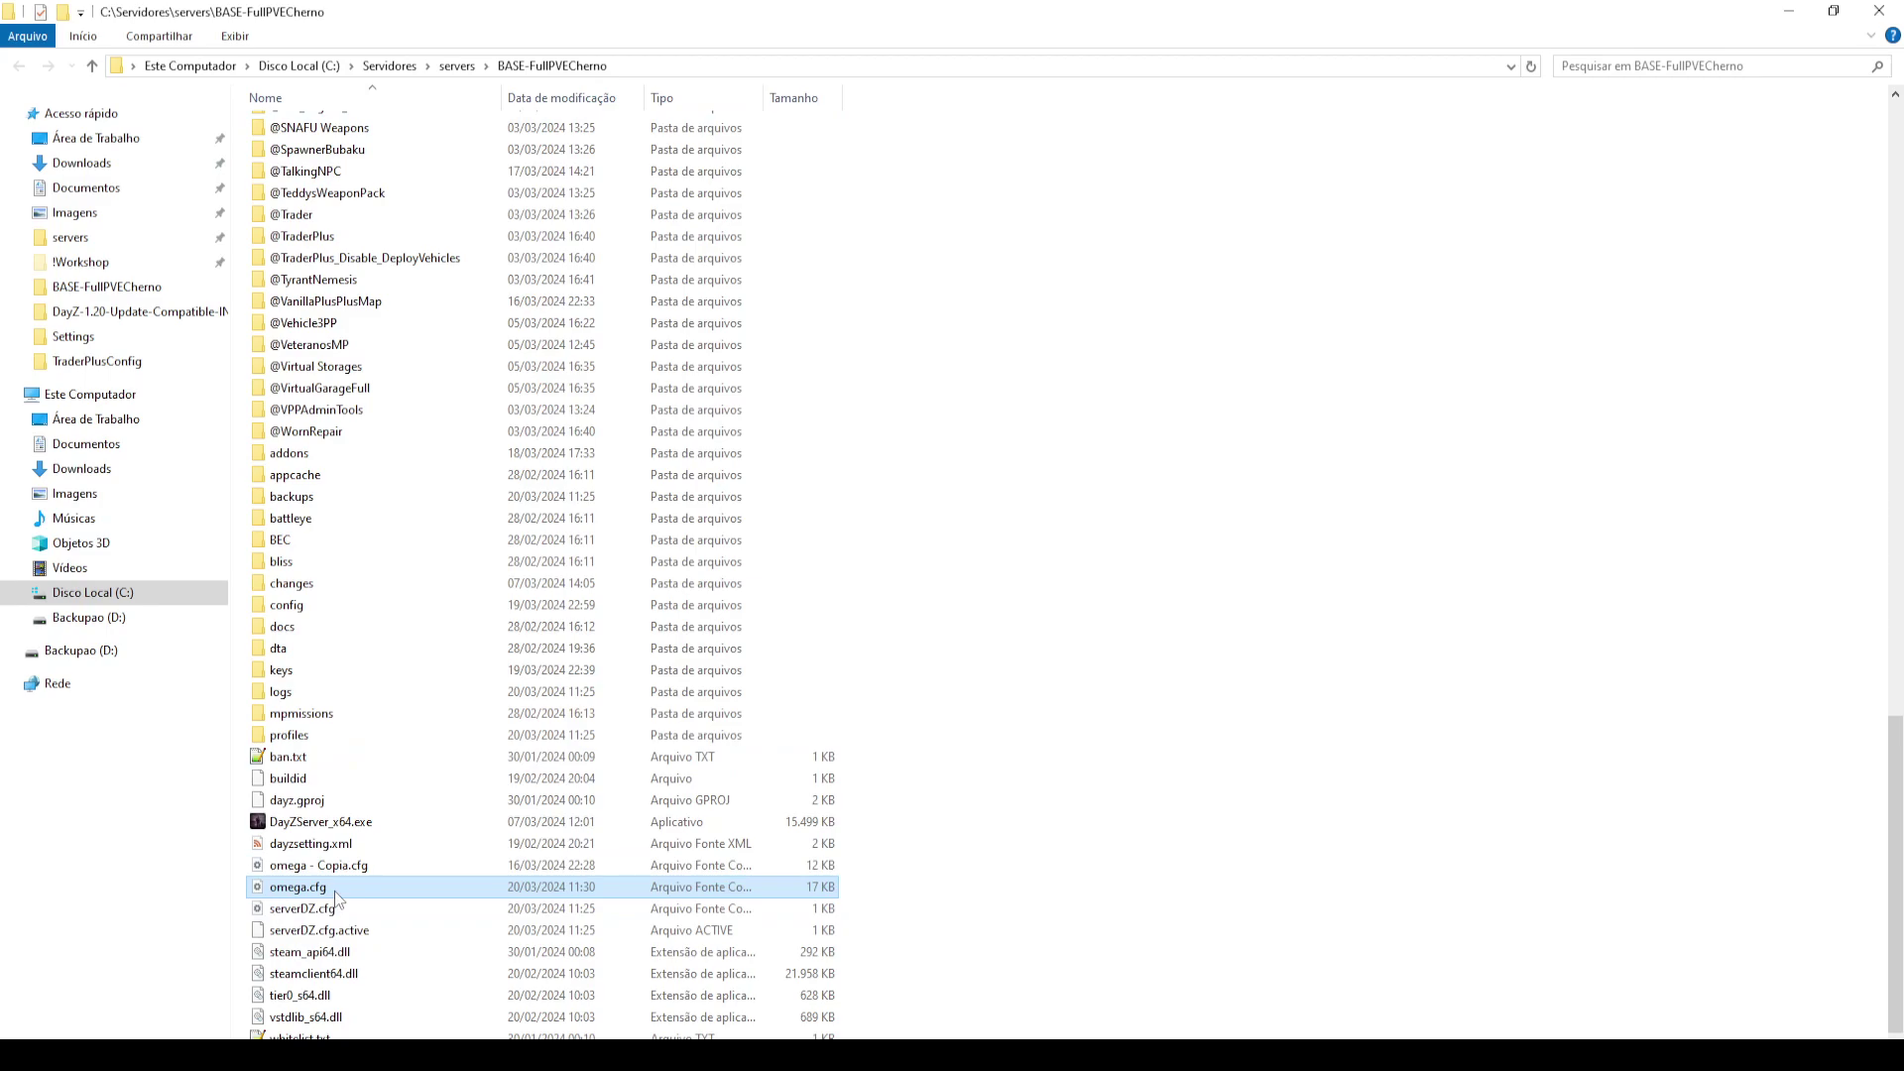
# Open the server's omega.cfg in Visual Studio Code and go to the last entries of its "mods" list.
pyautogui.doubleClick(274, 888)
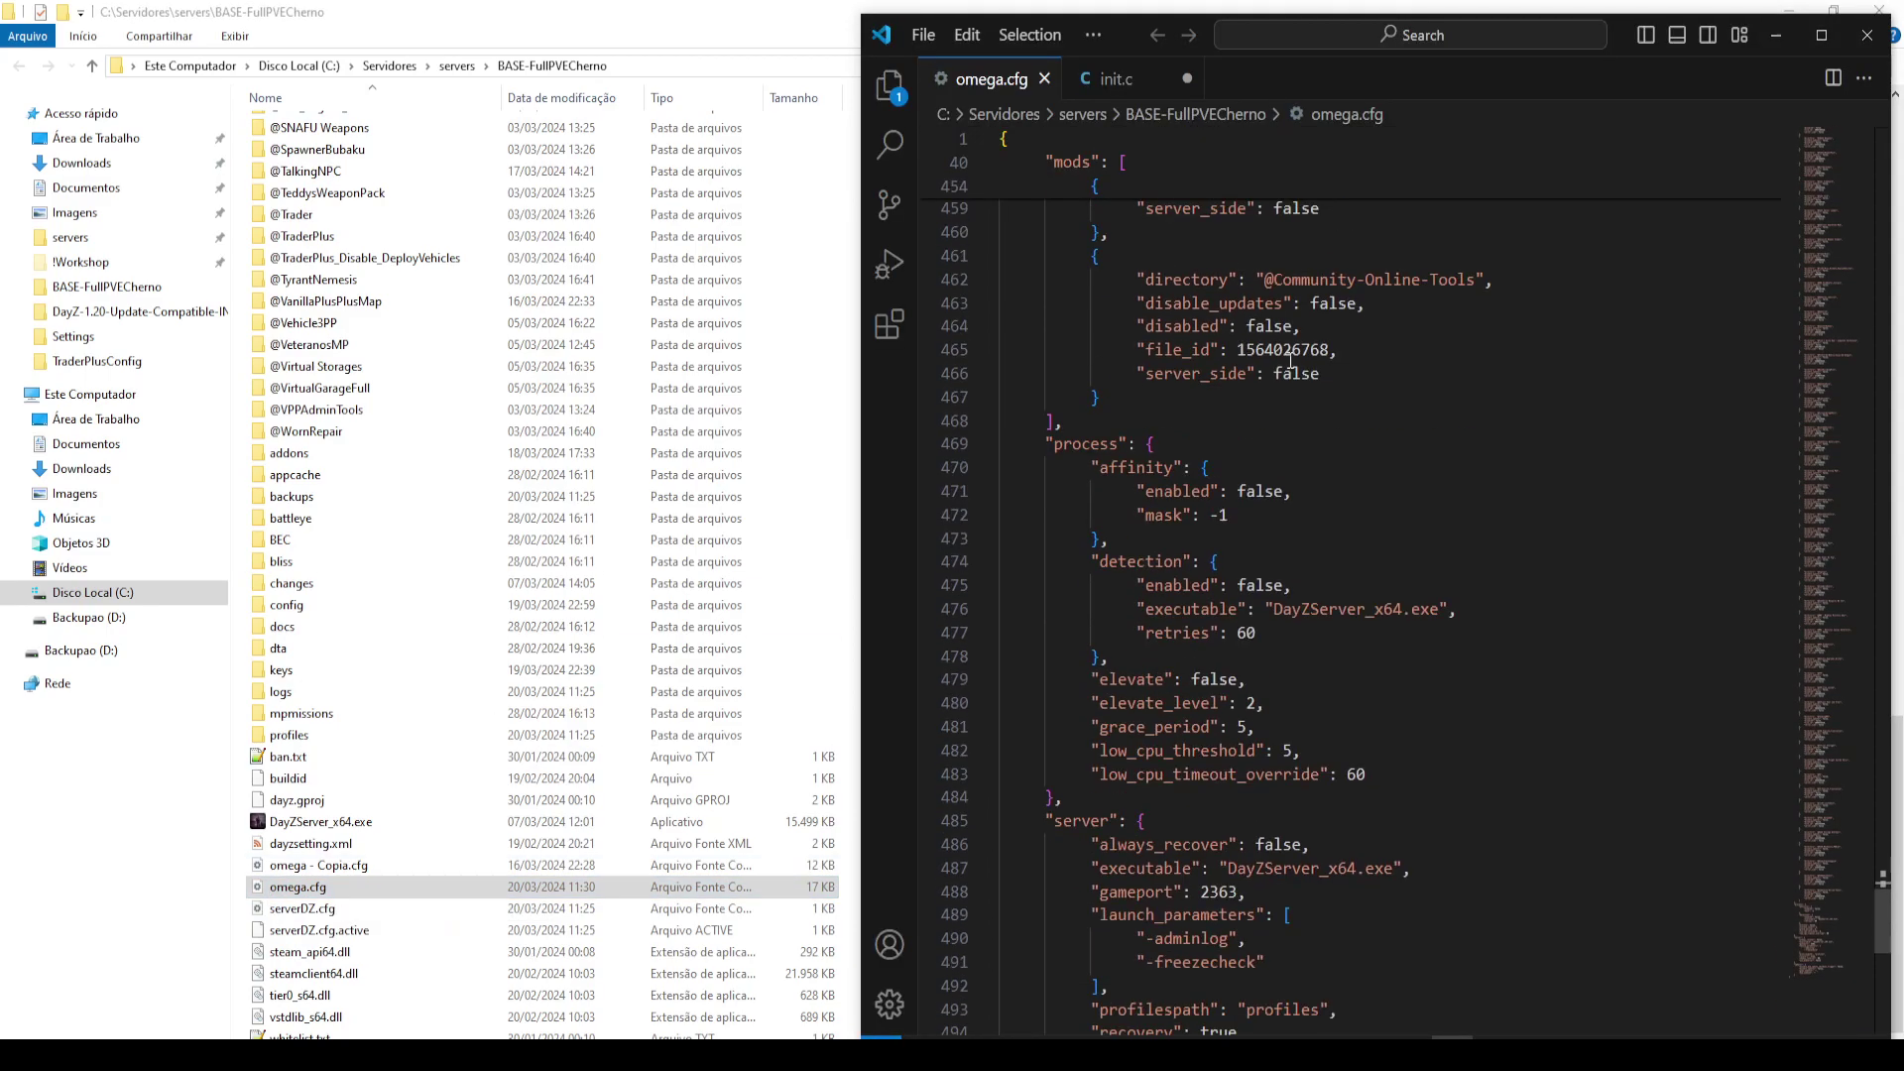
pyautogui.scroll(-8, 1289, 397)
pyautogui.scroll(6, 1291, 434)
pyautogui.scroll(7, 1291, 434)
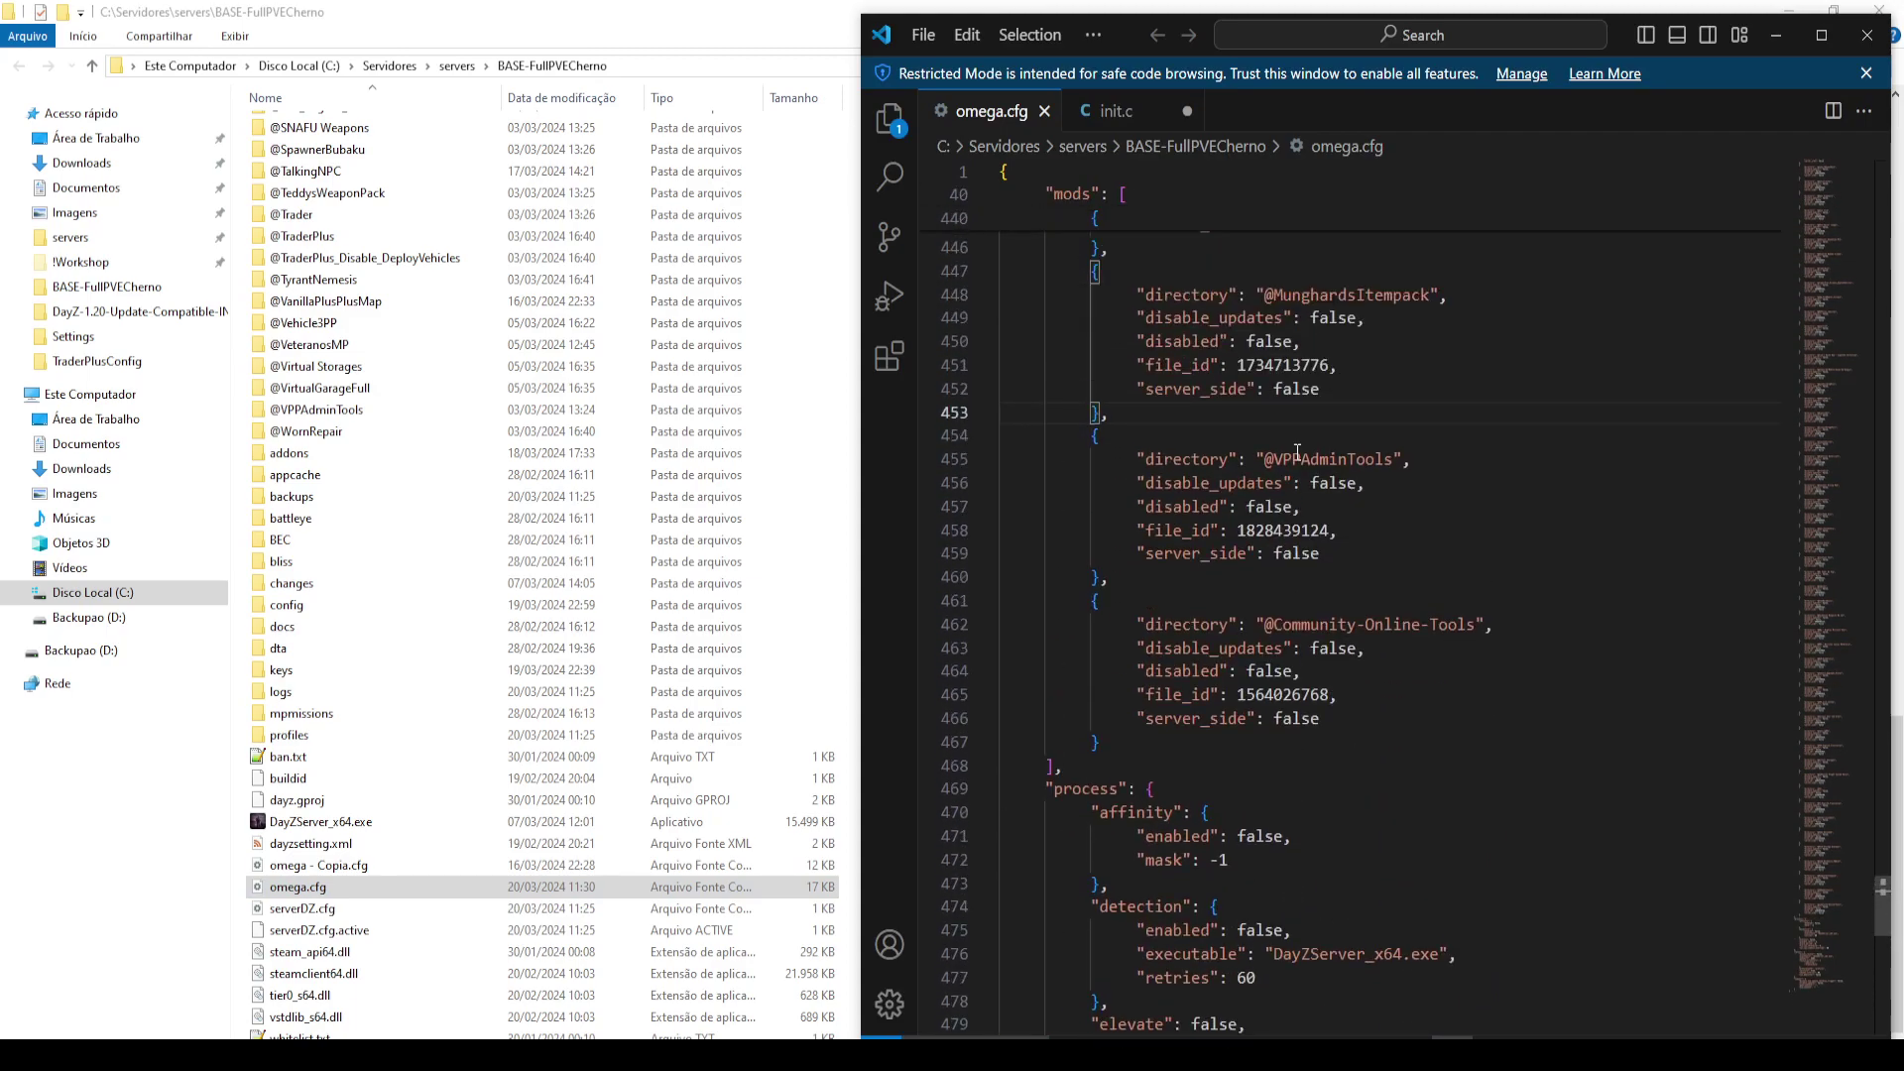
pyautogui.moveTo(1101, 845); pyautogui.dragTo(1084, 543)
pyautogui.click(1360, 563)
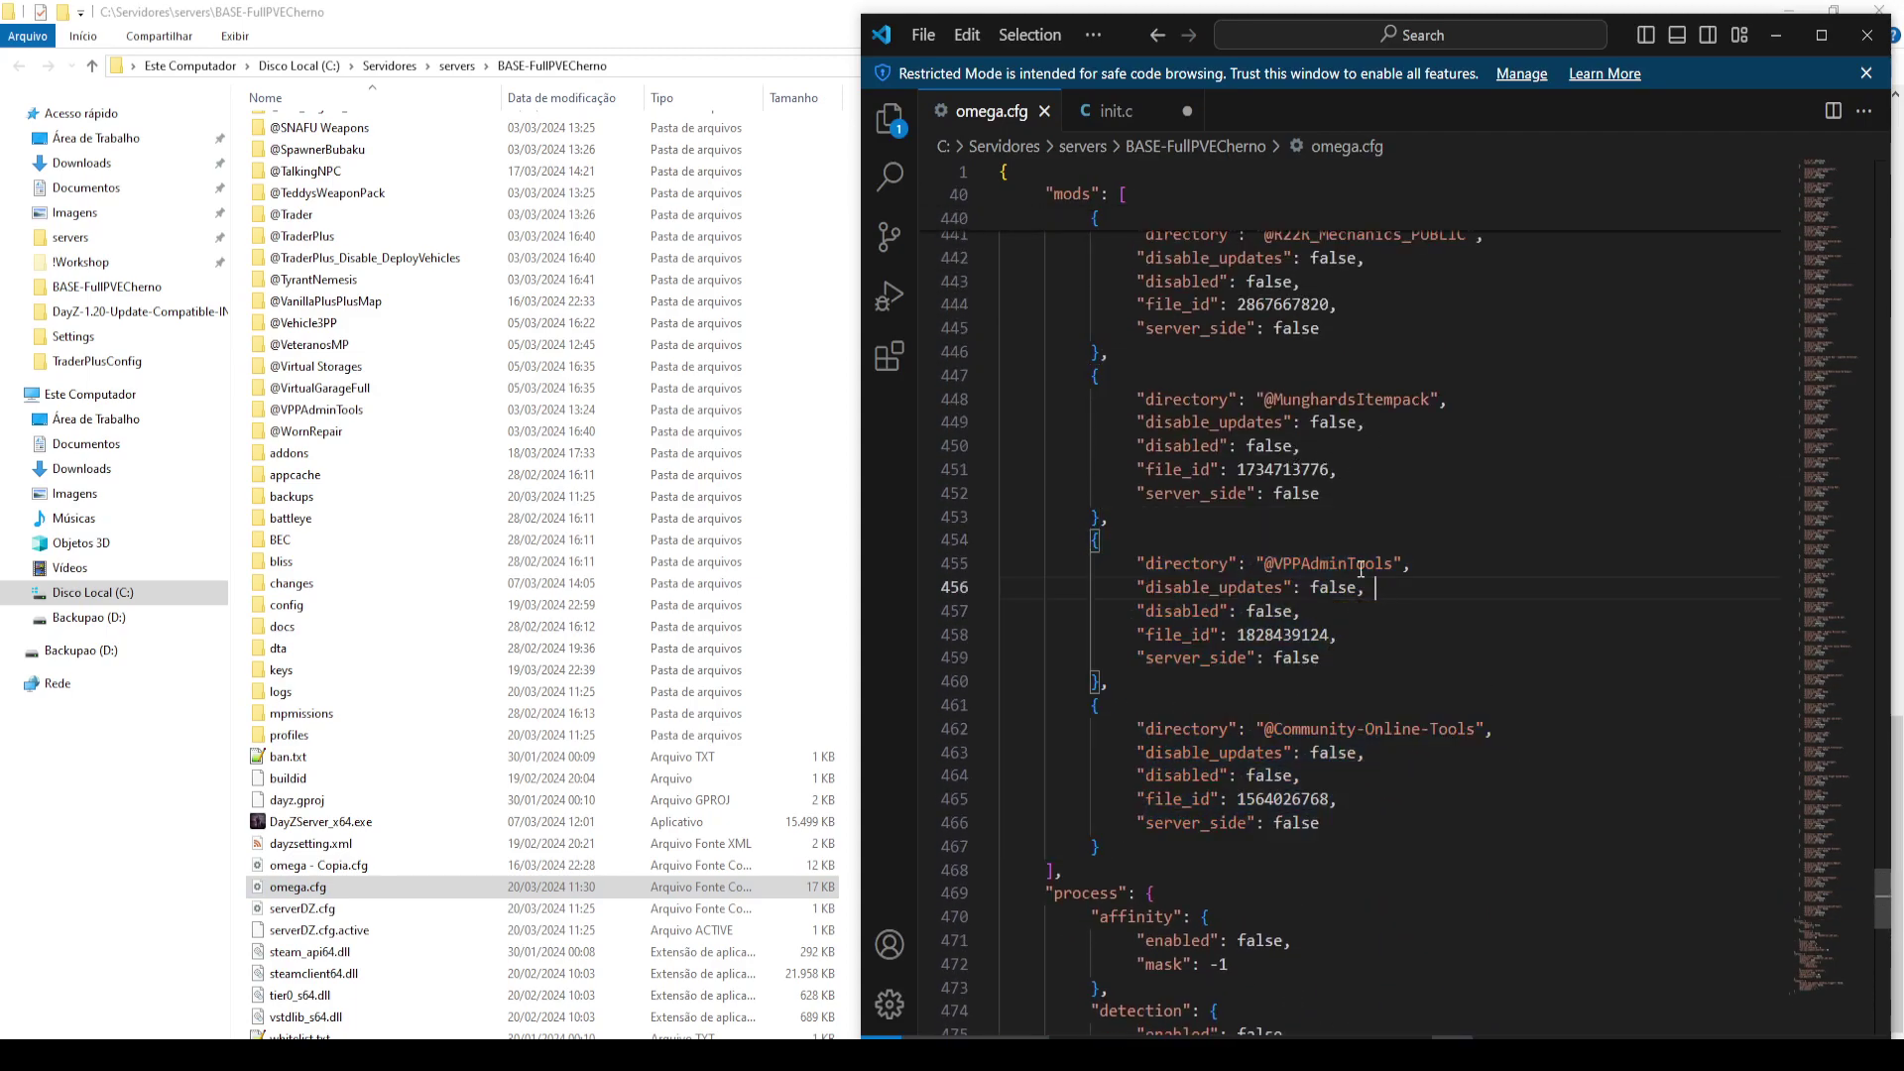
pyautogui.doubleClick(1279, 563)
pyautogui.moveTo(1488, 731); pyautogui.dragTo(1268, 734)
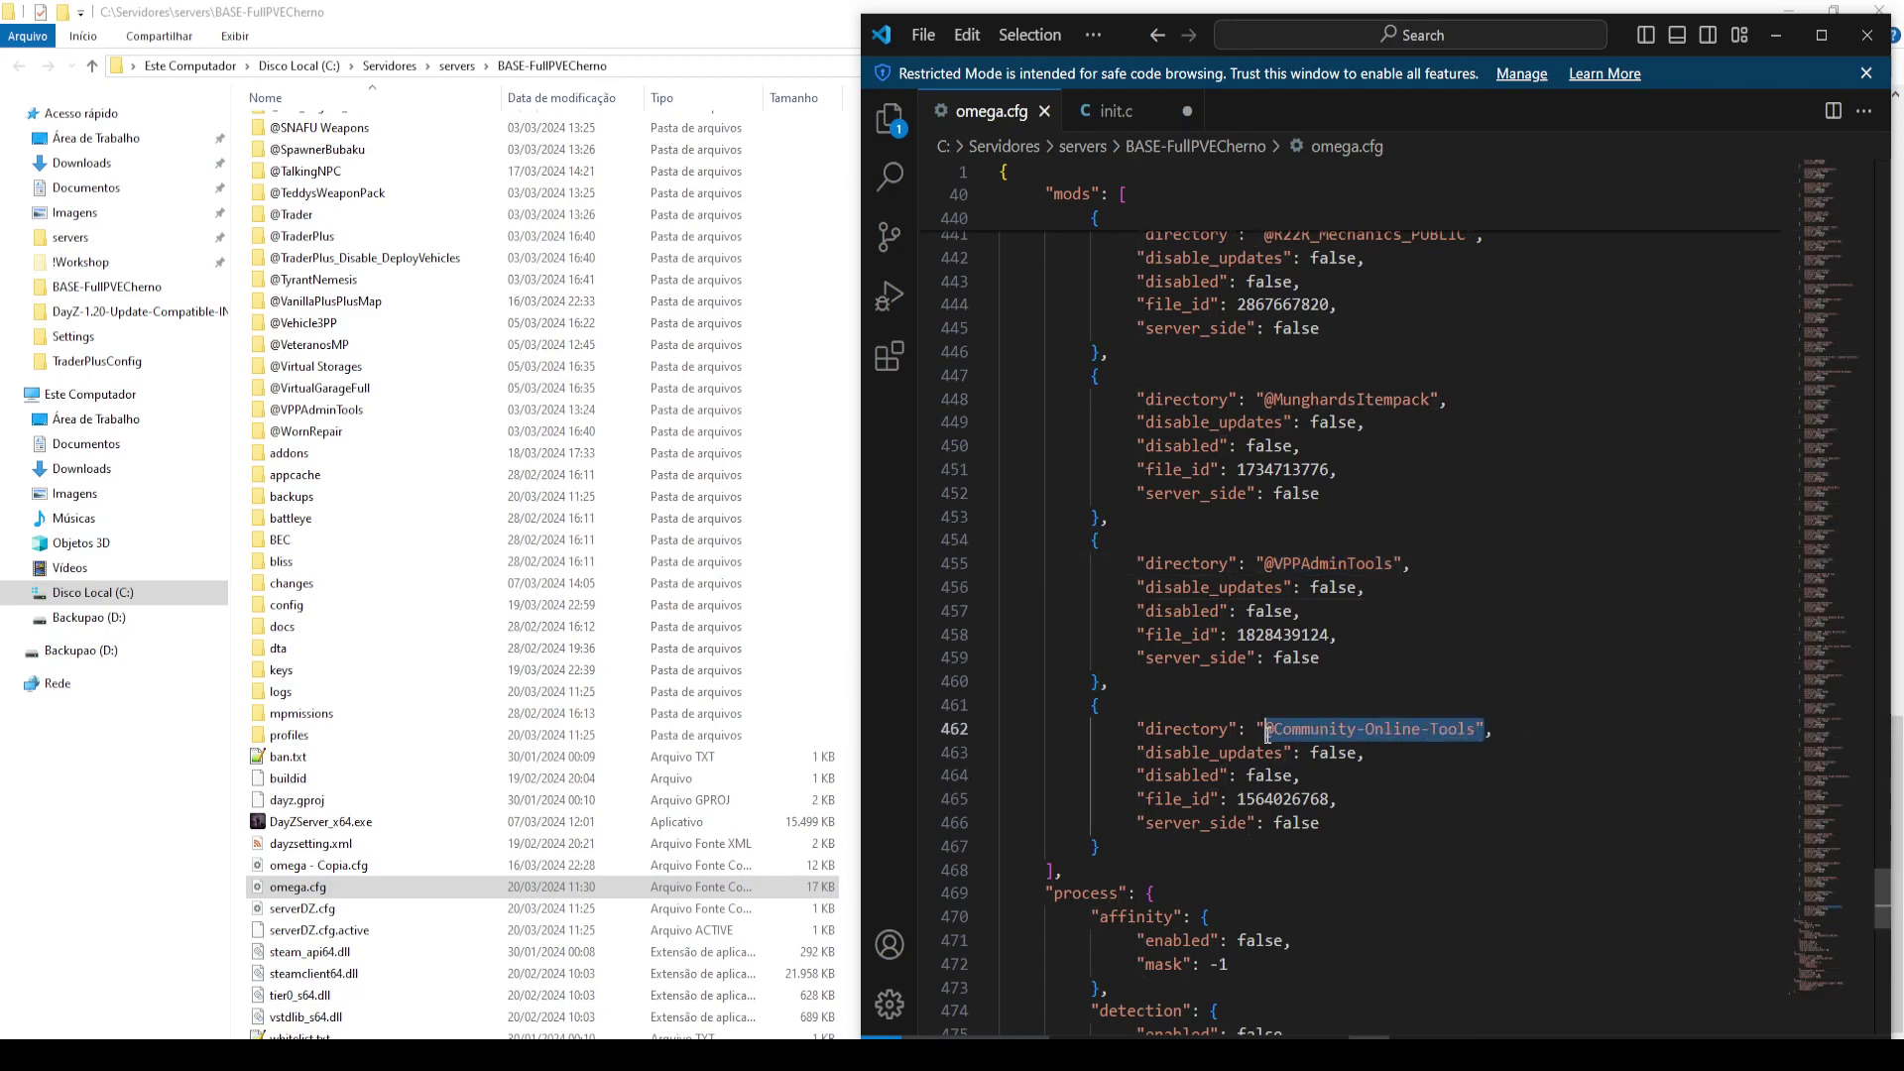
pyautogui.click(1326, 735)
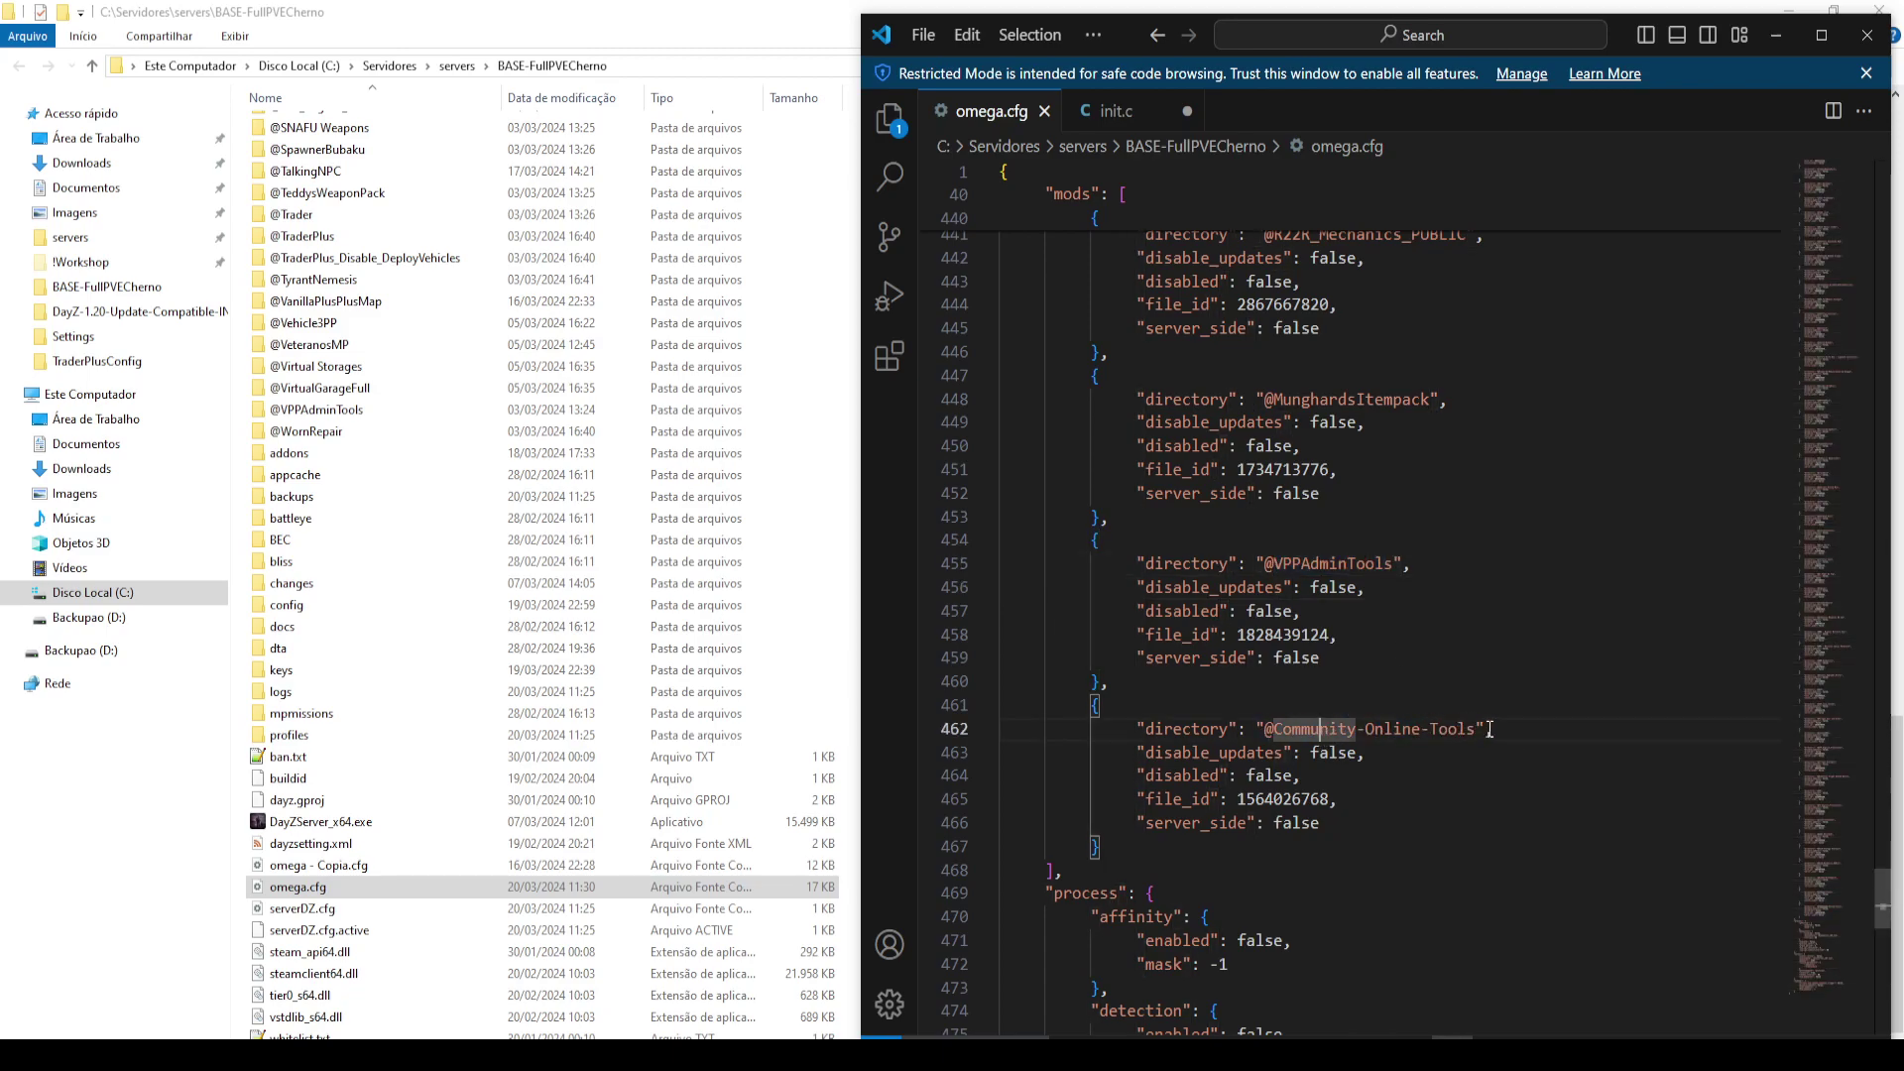
pyautogui.click(1360, 563)
pyautogui.click(1385, 731)
pyautogui.click(1342, 564)
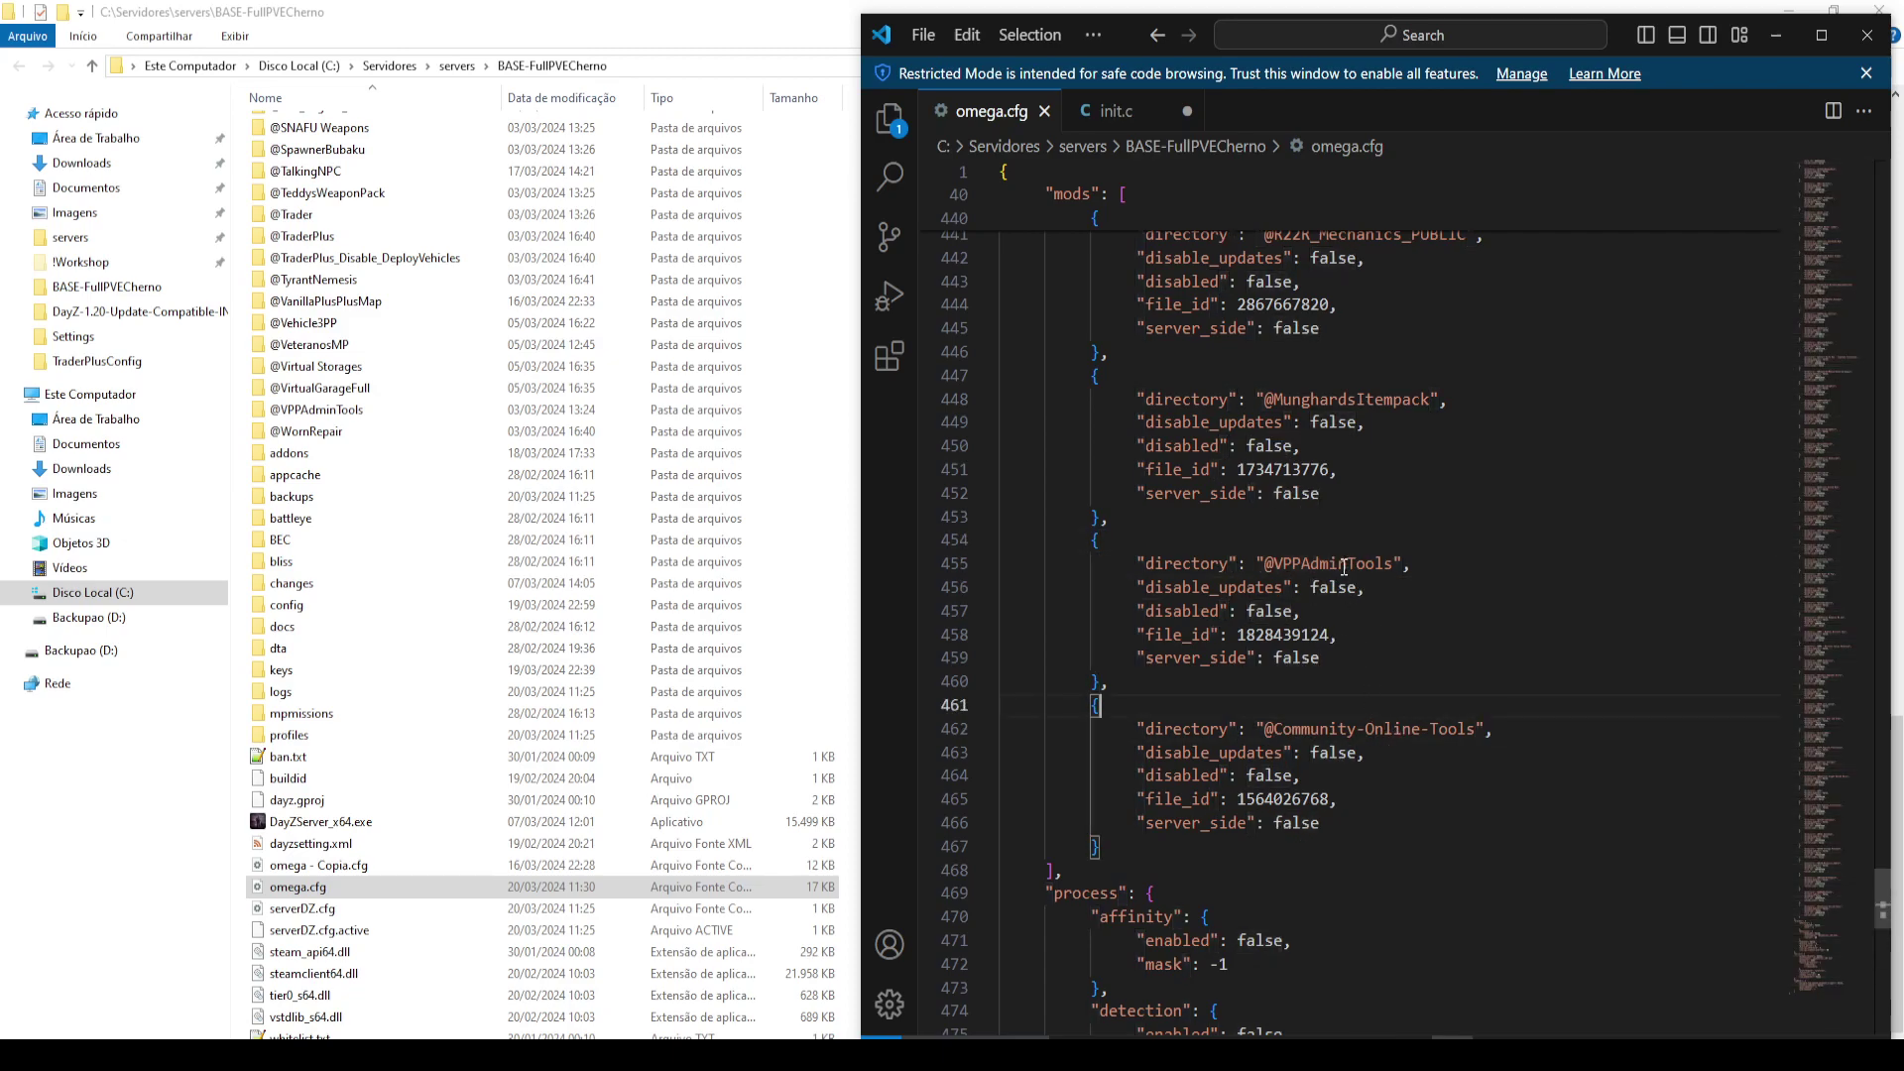
pyautogui.click(1385, 731)
pyautogui.click(1322, 586)
pyautogui.press('Up')
pyautogui.moveTo(1106, 525); pyautogui.dragTo(1109, 850)
pyautogui.click(1106, 850)
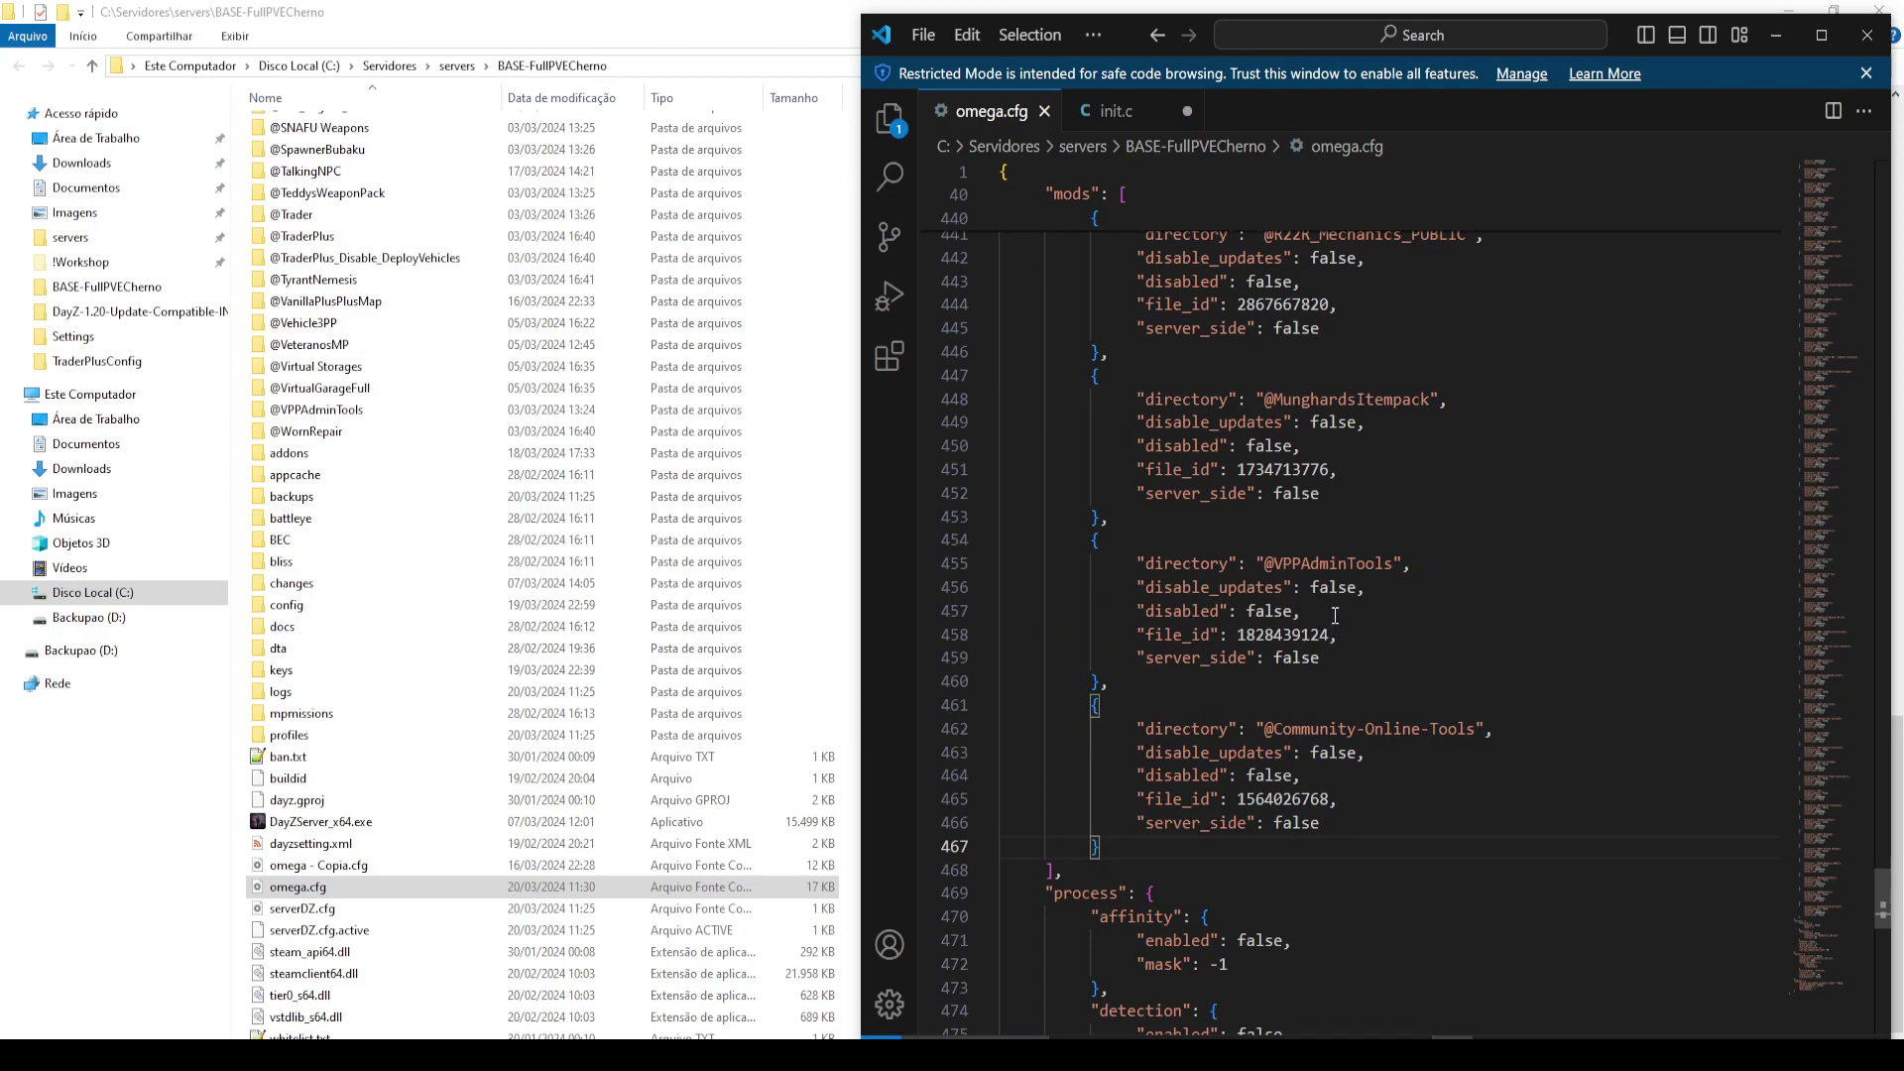
pyautogui.scroll(2, 1258, 607)
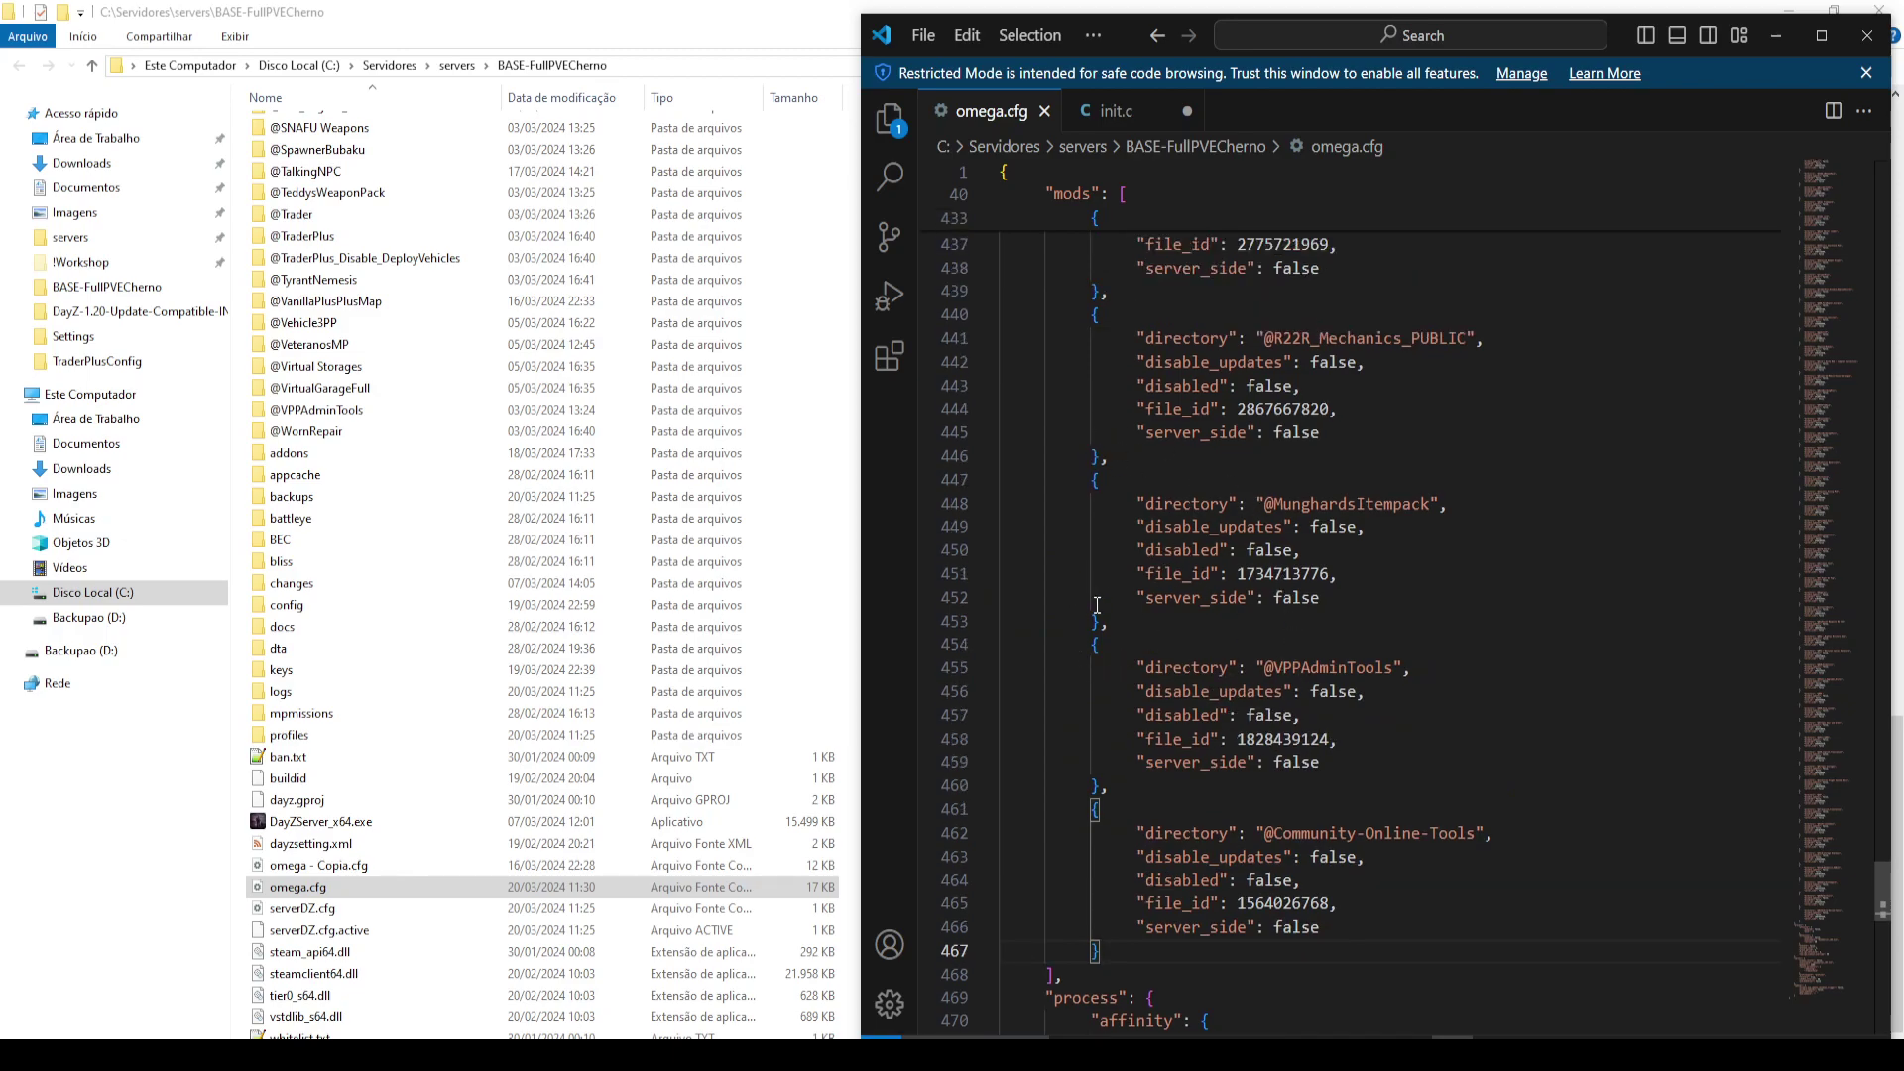
pyautogui.moveTo(1094, 456); pyautogui.dragTo(1103, 622)
pyautogui.hotkey('ctrl', 'c')
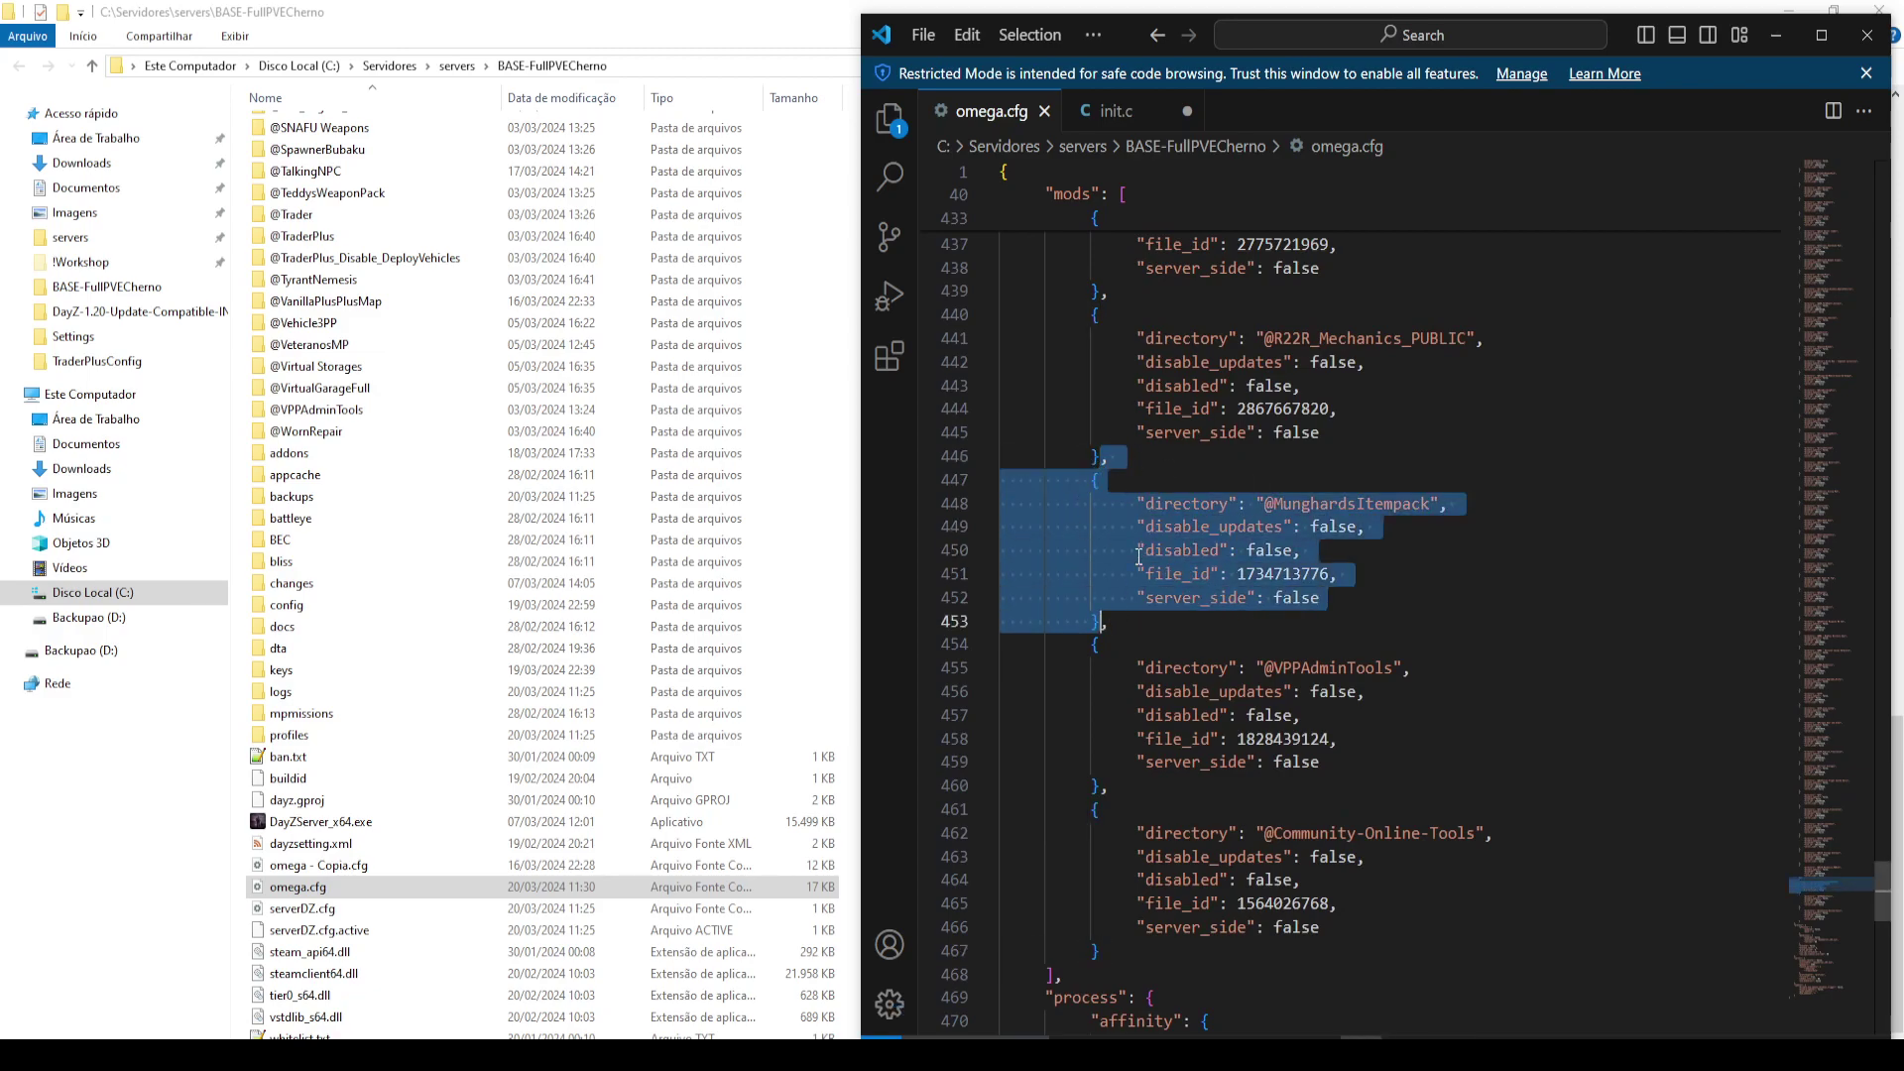
pyautogui.click(1103, 622)
pyautogui.hotkey('ctrl', 'v')
pyautogui.click(1343, 497)
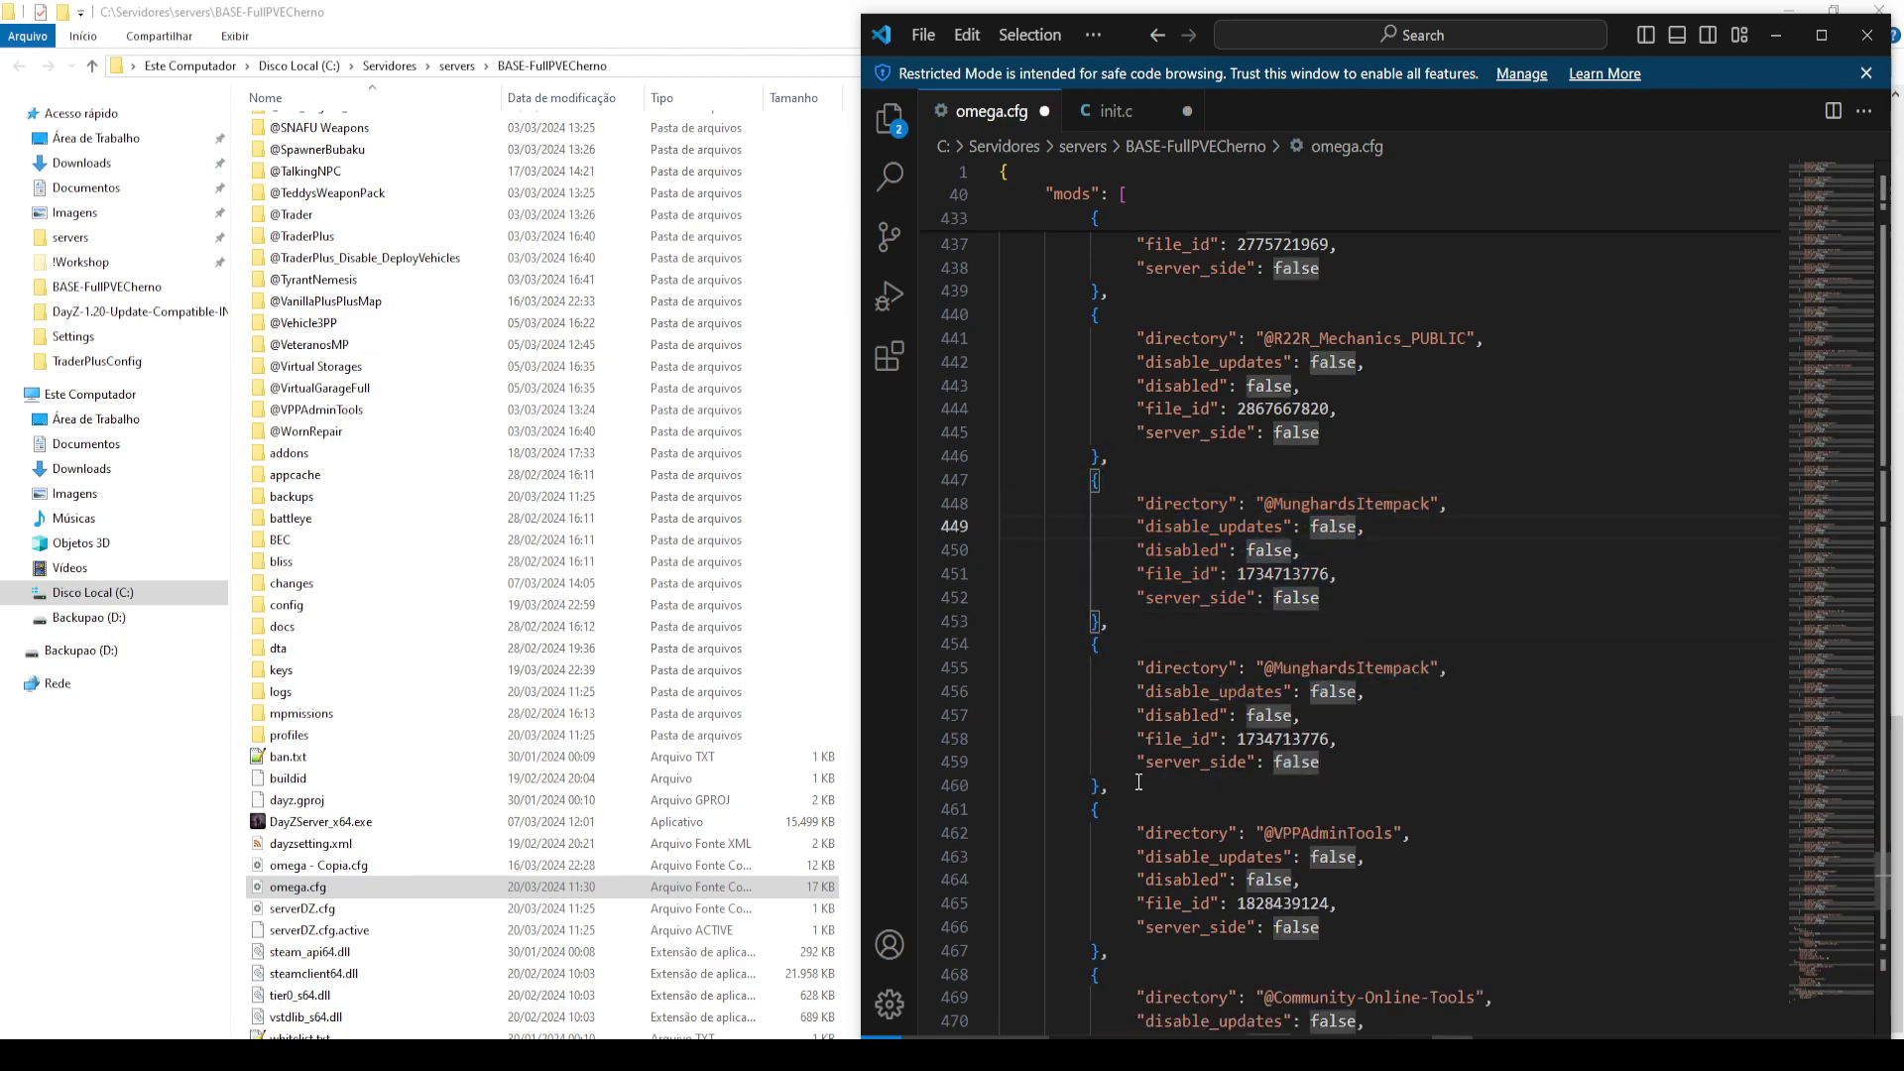
pyautogui.moveTo(1117, 786); pyautogui.dragTo(1107, 604)
pyautogui.click(1090, 480)
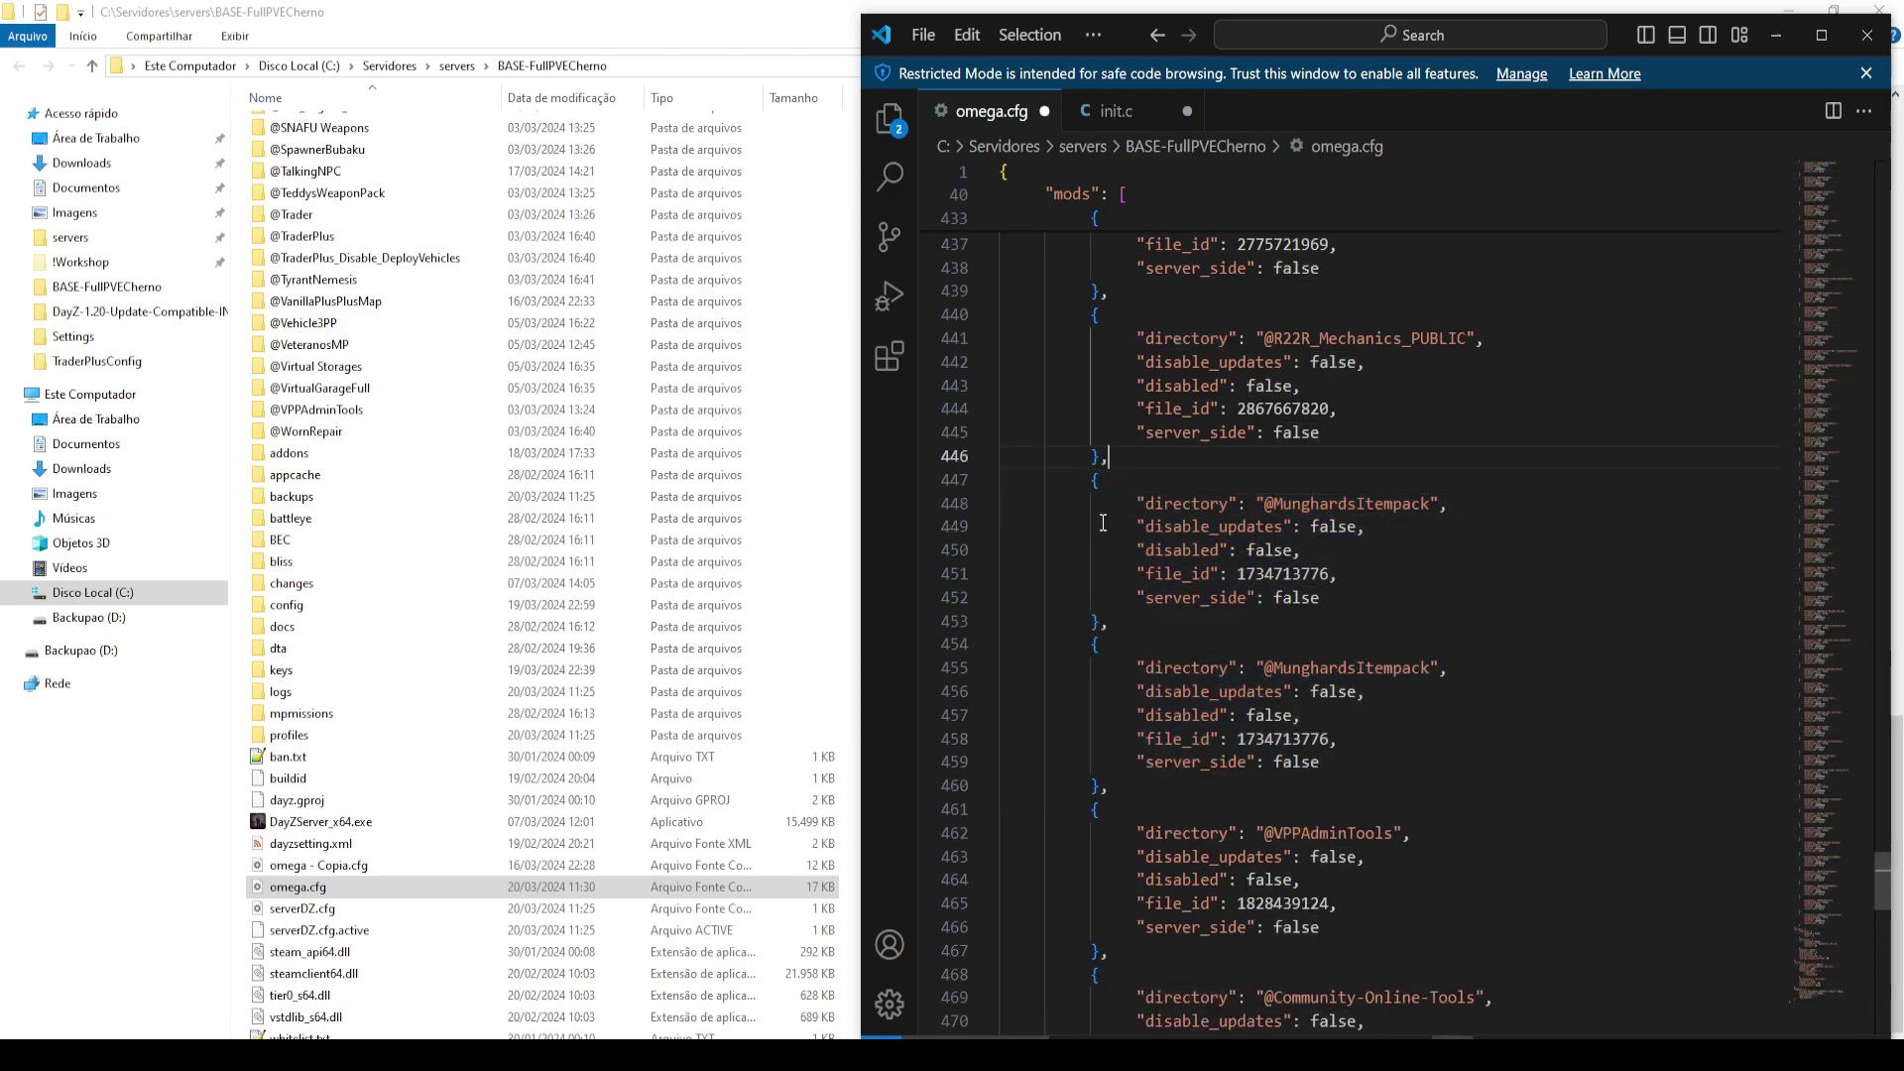
pyautogui.click(1098, 646)
pyautogui.click(1101, 761)
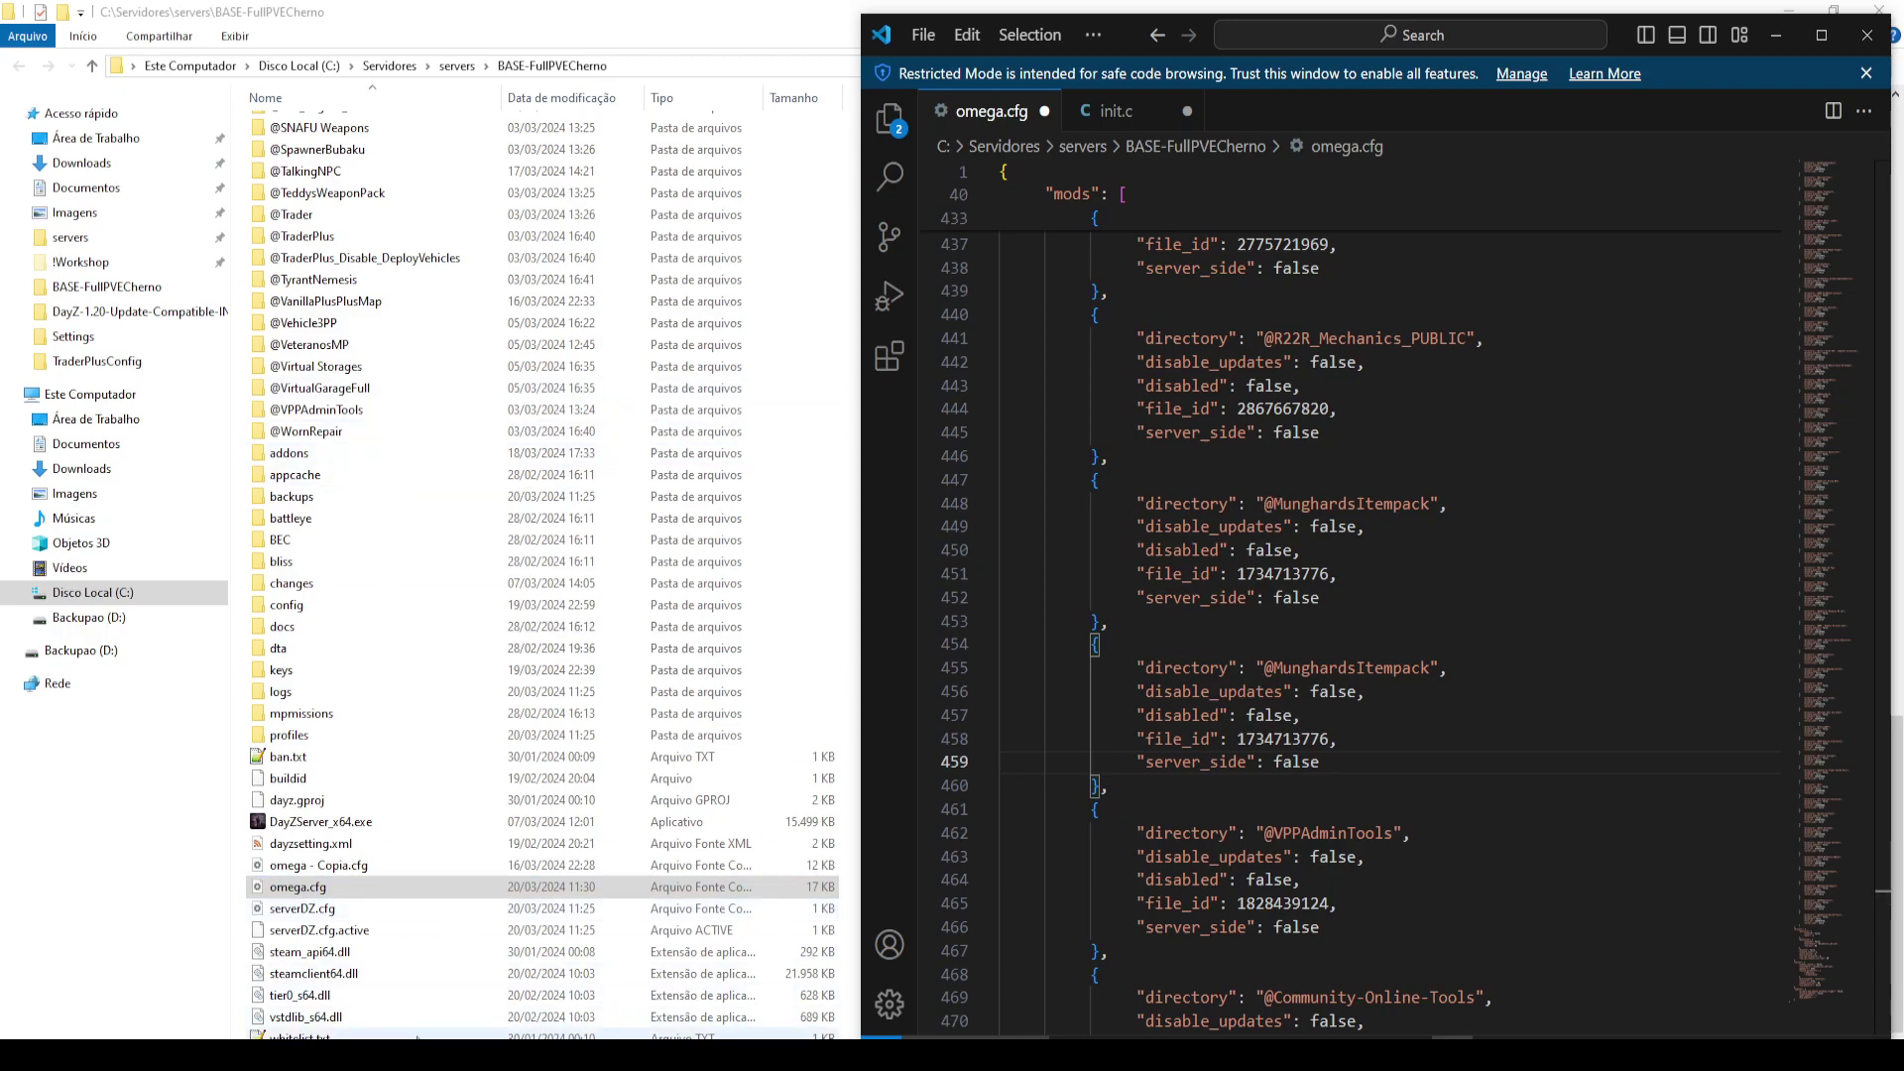
pyautogui.click(424, 1033)
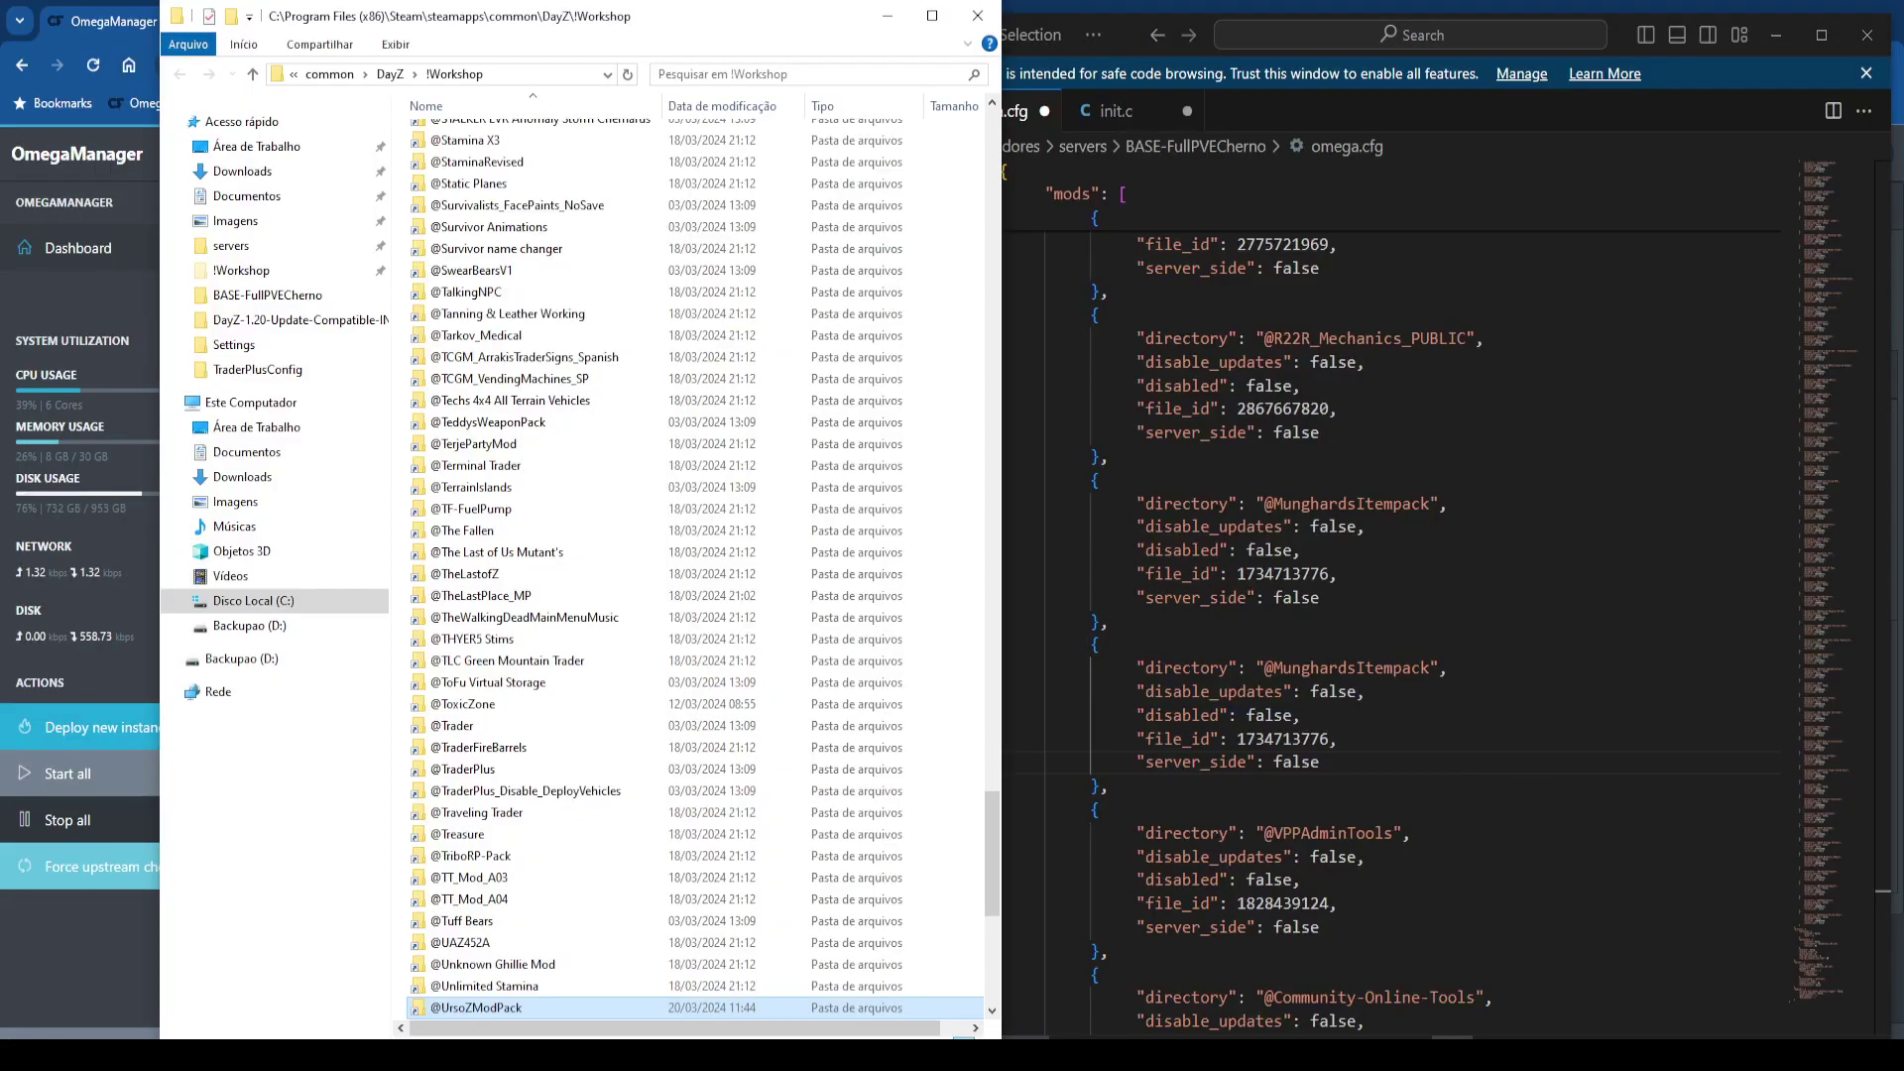
pyautogui.scroll(-6, 595, 734)
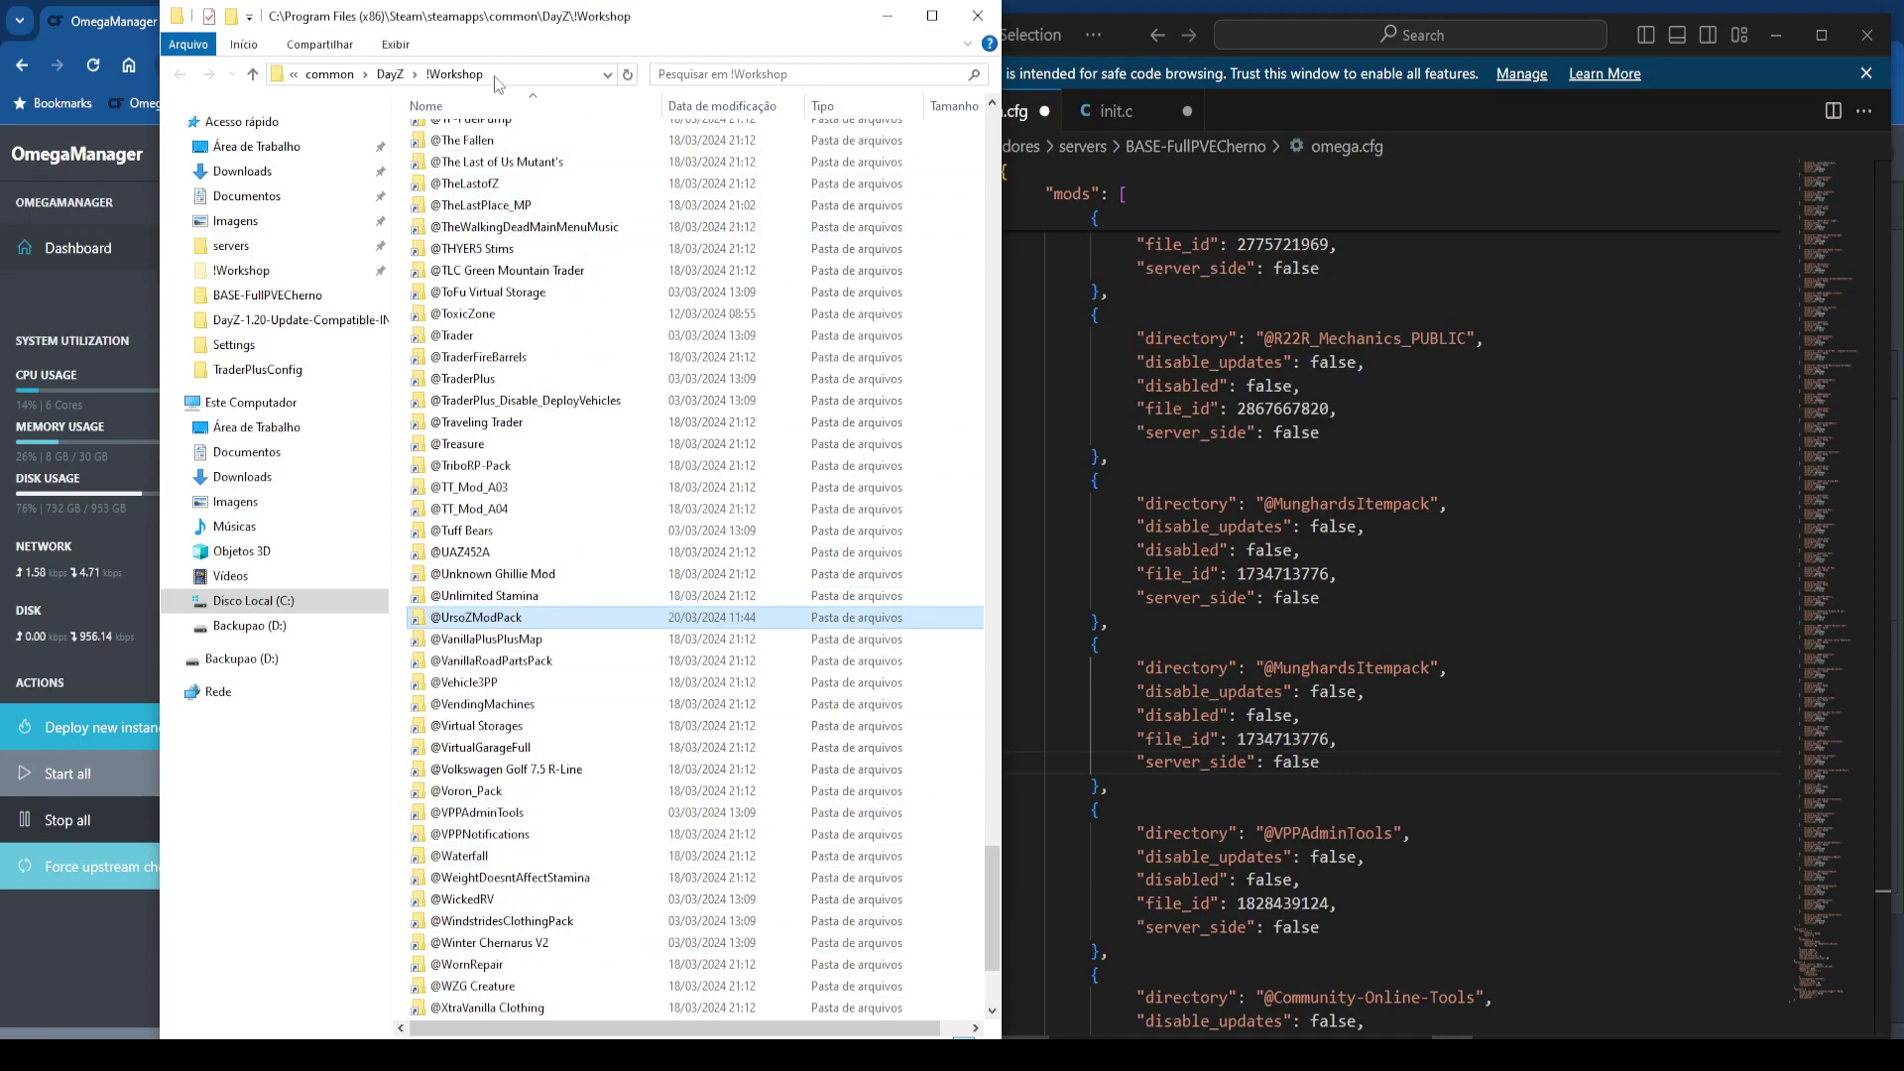
pyautogui.click(476, 616)
pyautogui.hotkey('ctrl', 'c')
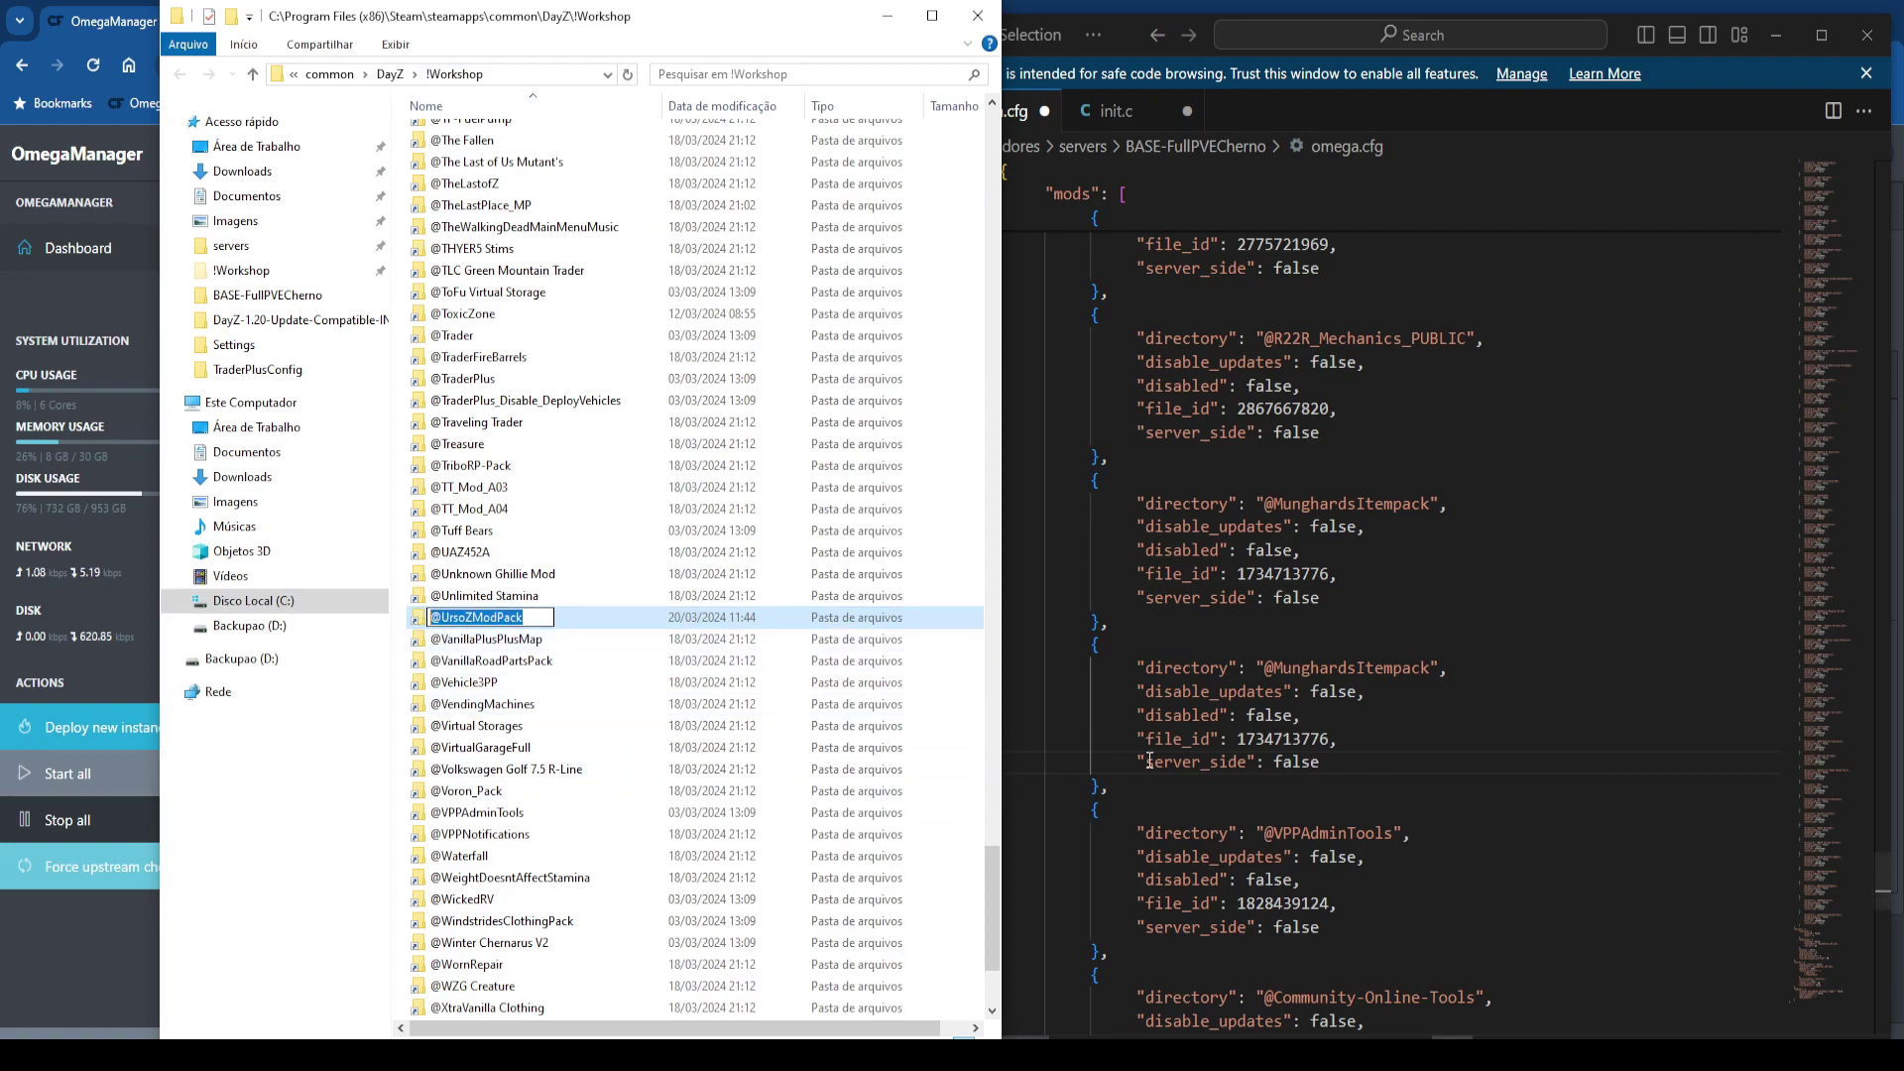
pyautogui.moveTo(1264, 667); pyautogui.dragTo(1432, 667)
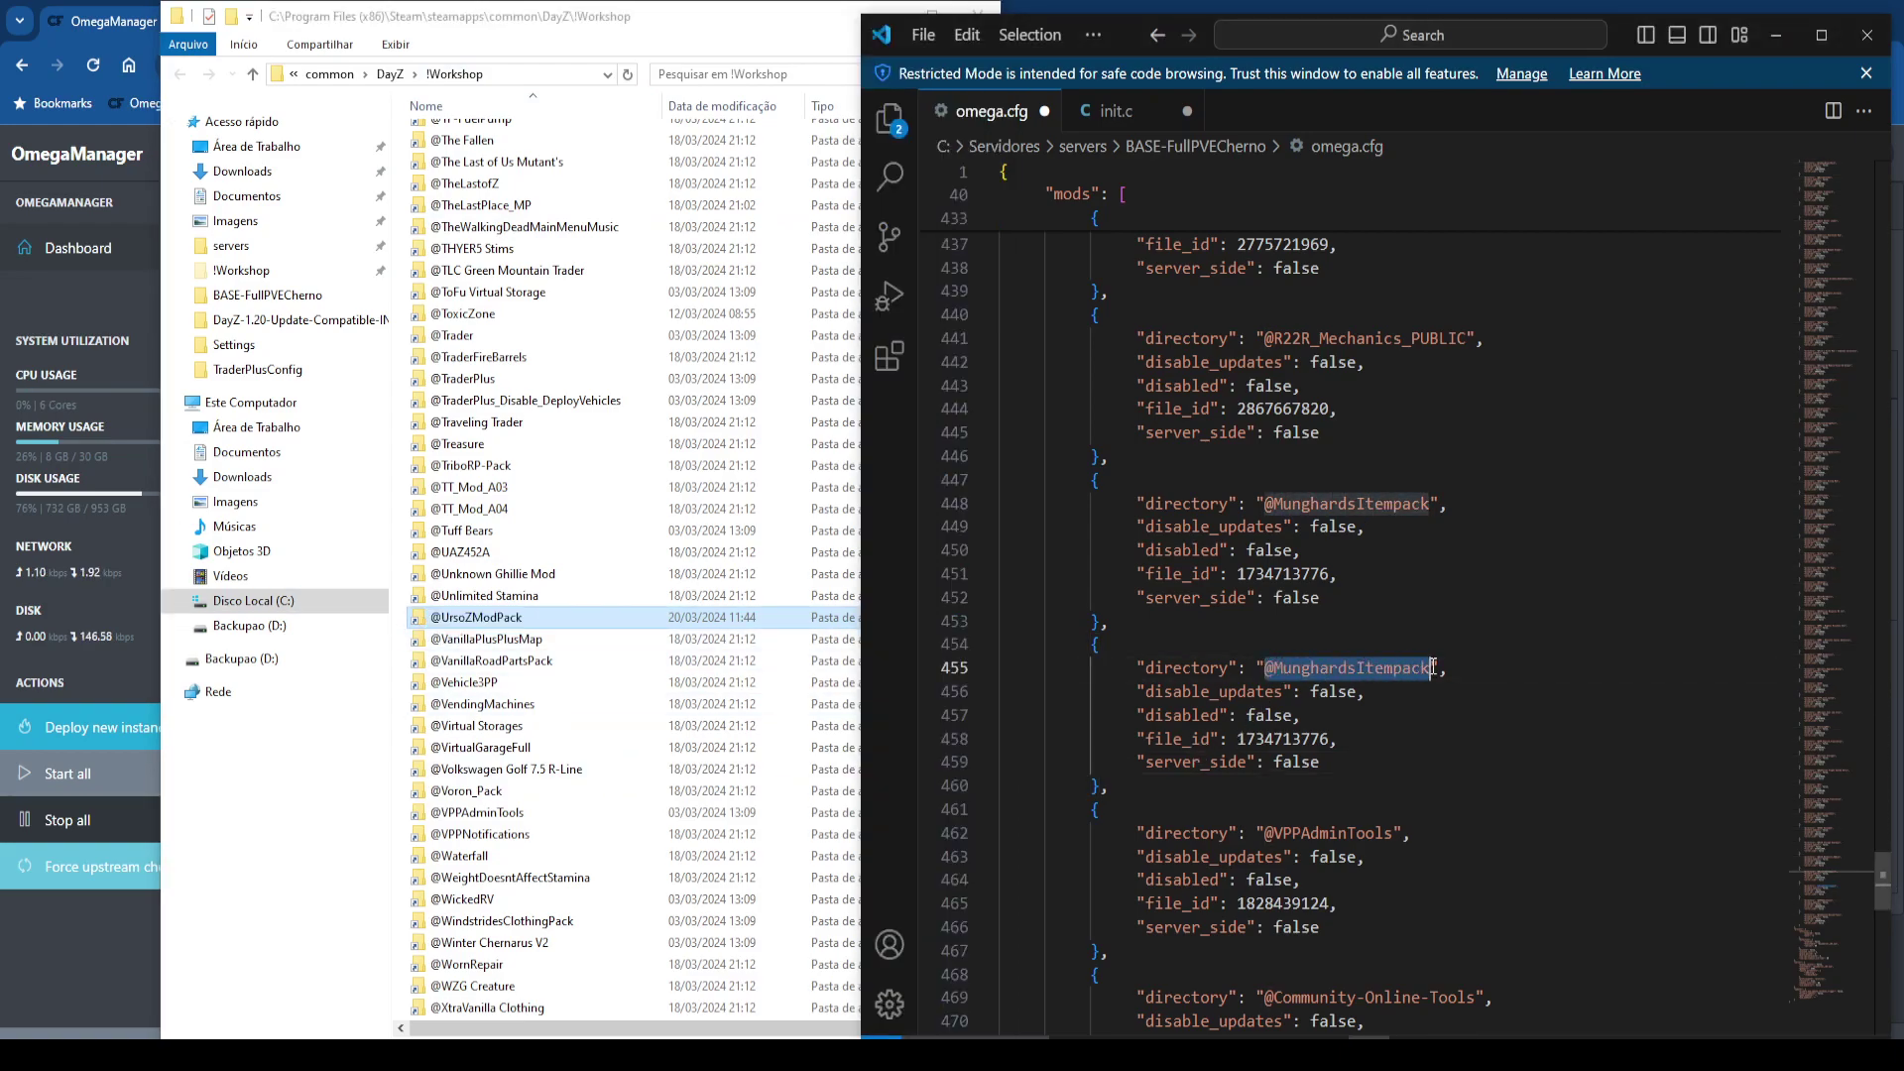
pyautogui.hotkey('ctrl', 'v')
pyautogui.doubleClick(476, 617)
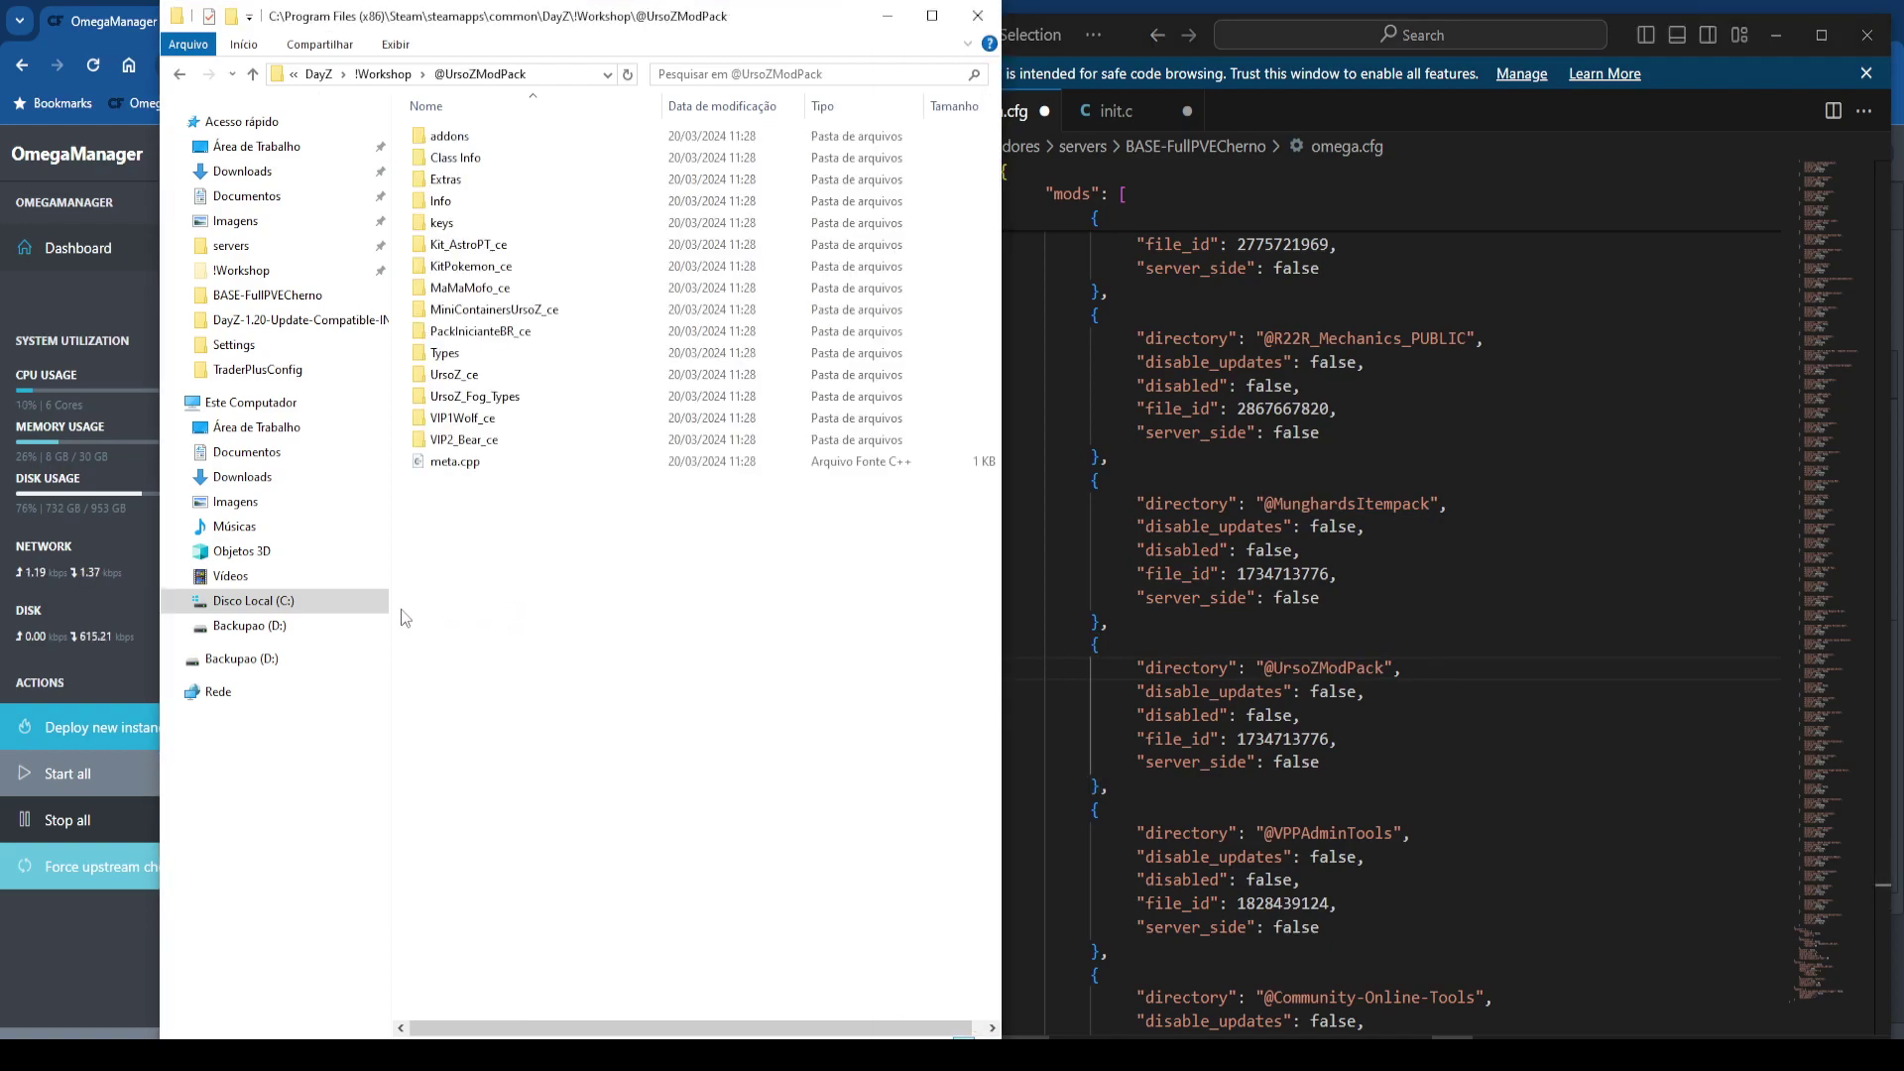
pyautogui.click(447, 464)
pyautogui.doubleClick(447, 464)
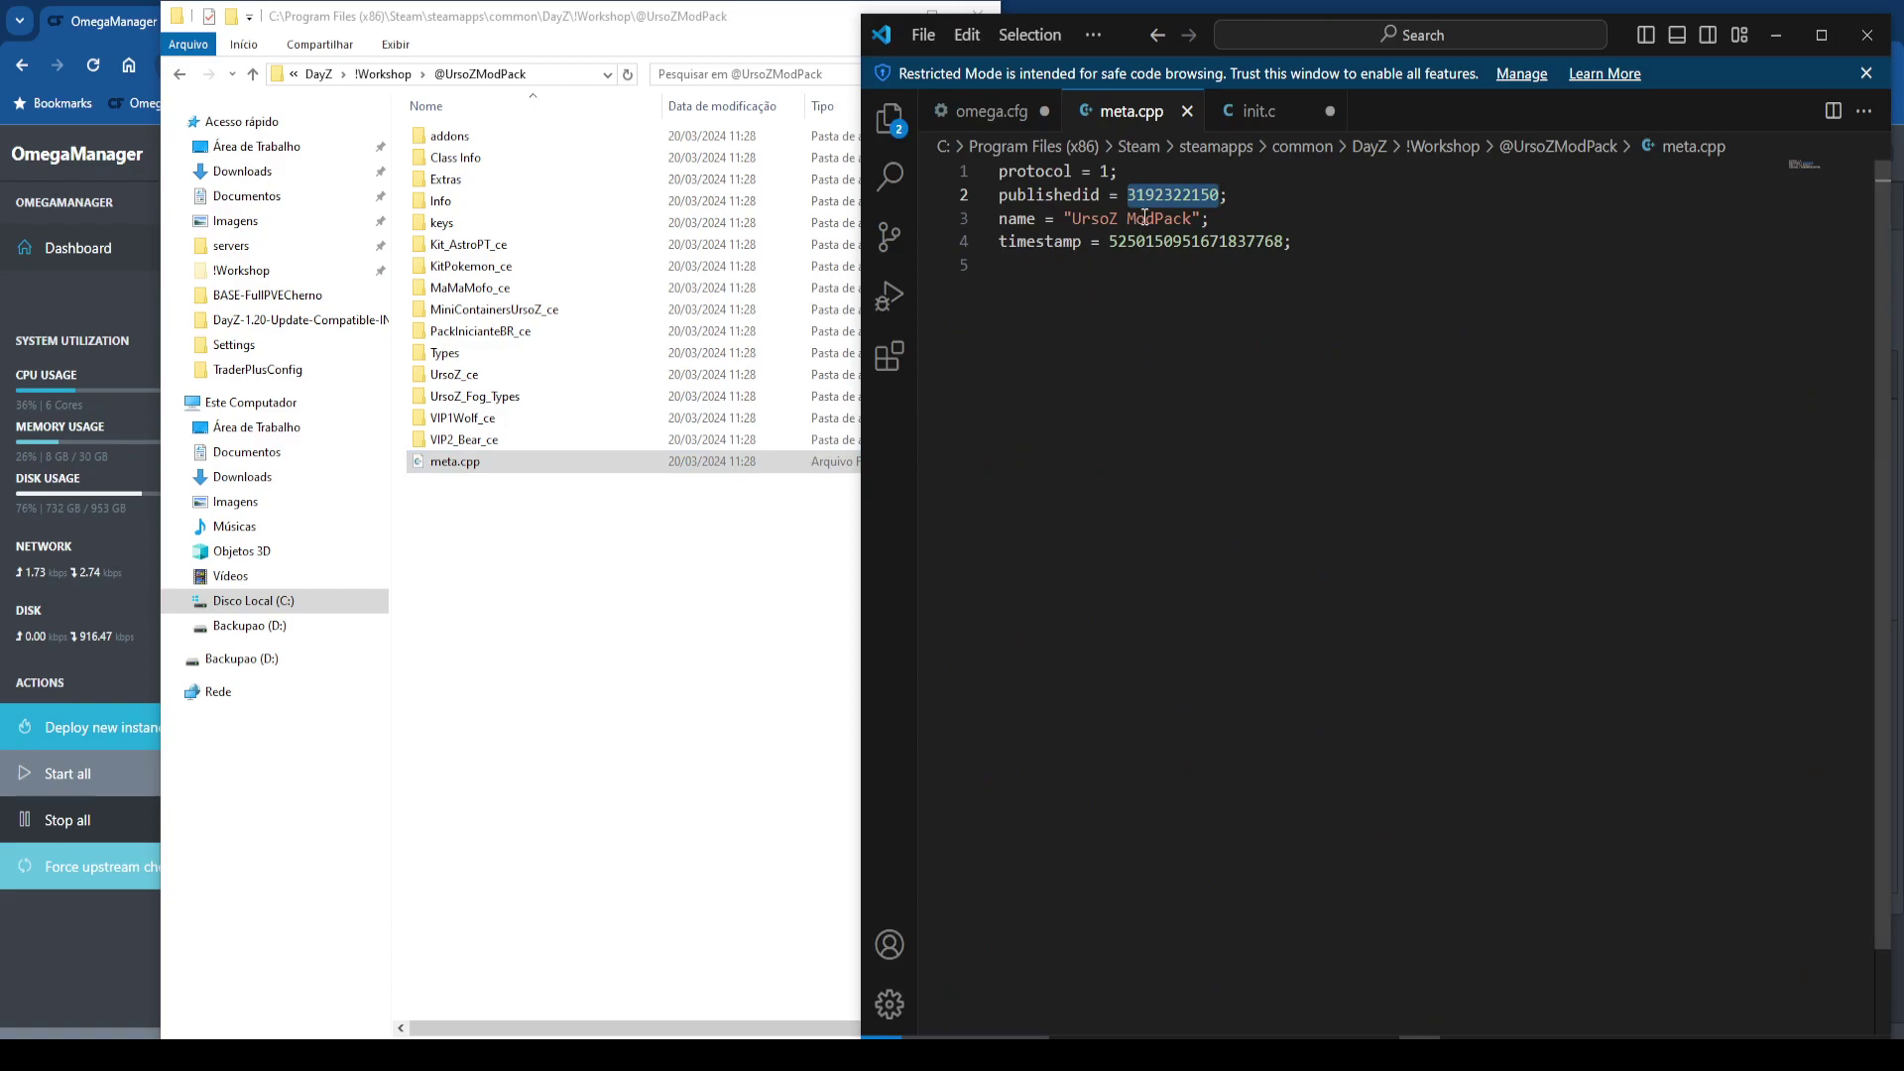
pyautogui.click(1100, 194)
pyautogui.doubleClick(1162, 195)
pyautogui.hotkey('ctrl', 'c')
pyautogui.hotkey('ctrl', 'Tab')
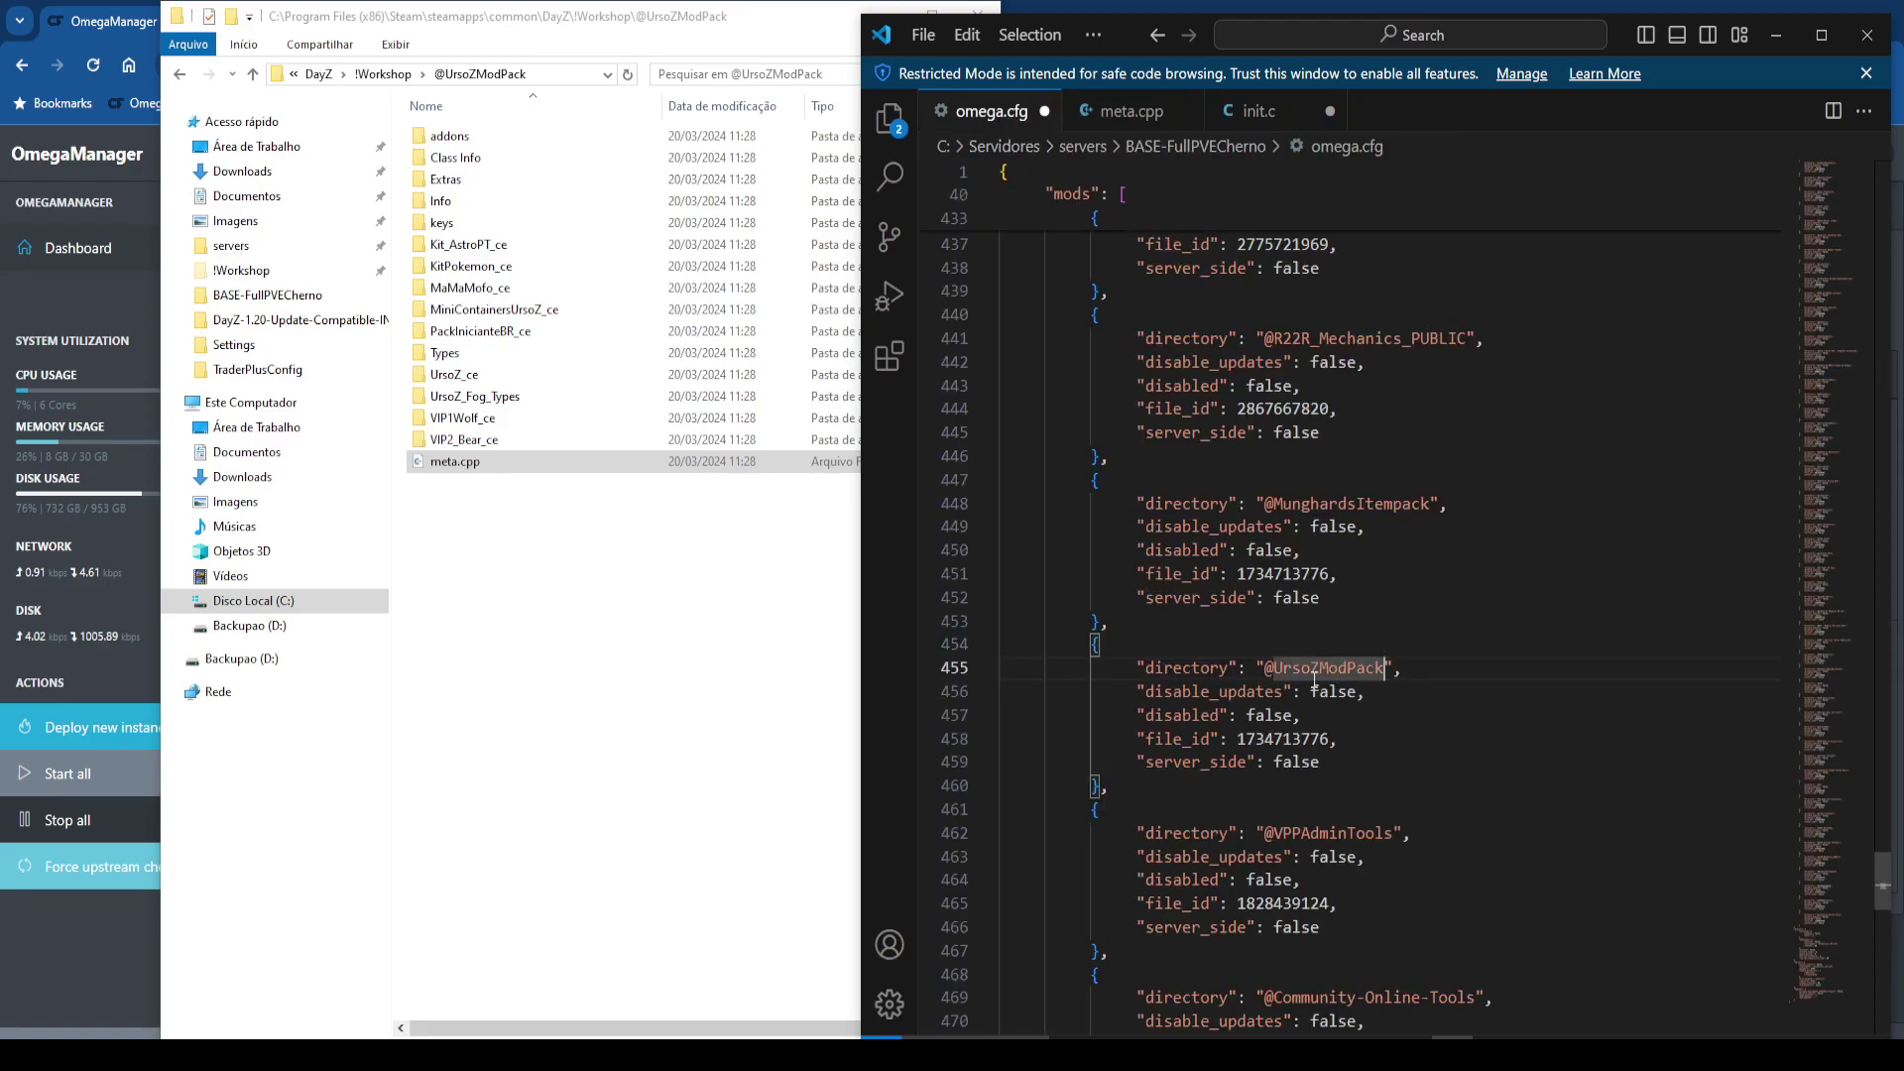
pyautogui.doubleClick(1258, 742)
pyautogui.hotkey('ctrl', 'v')
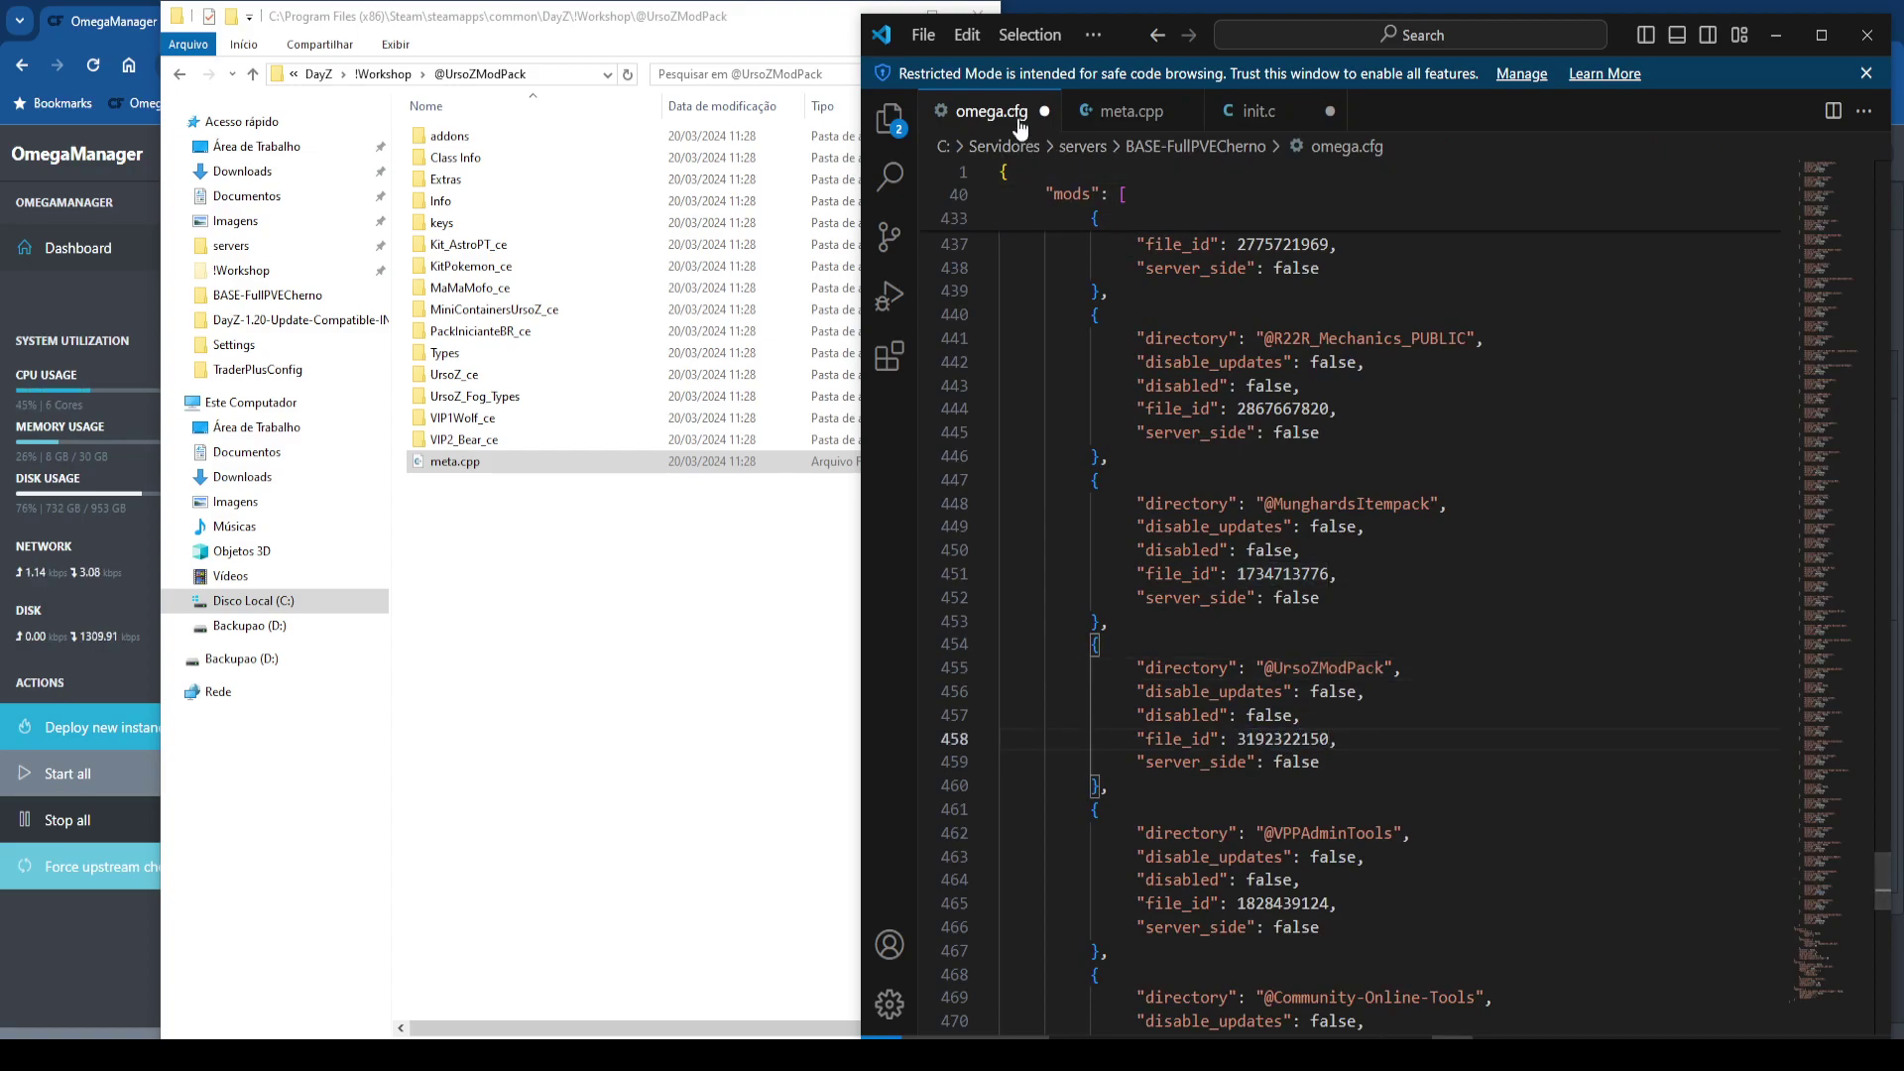
# Return to the !Workshop folder and compare the publishedid in meta.cpp with the new entry's file_id in omega.cfg.
pyautogui.click(385, 79)
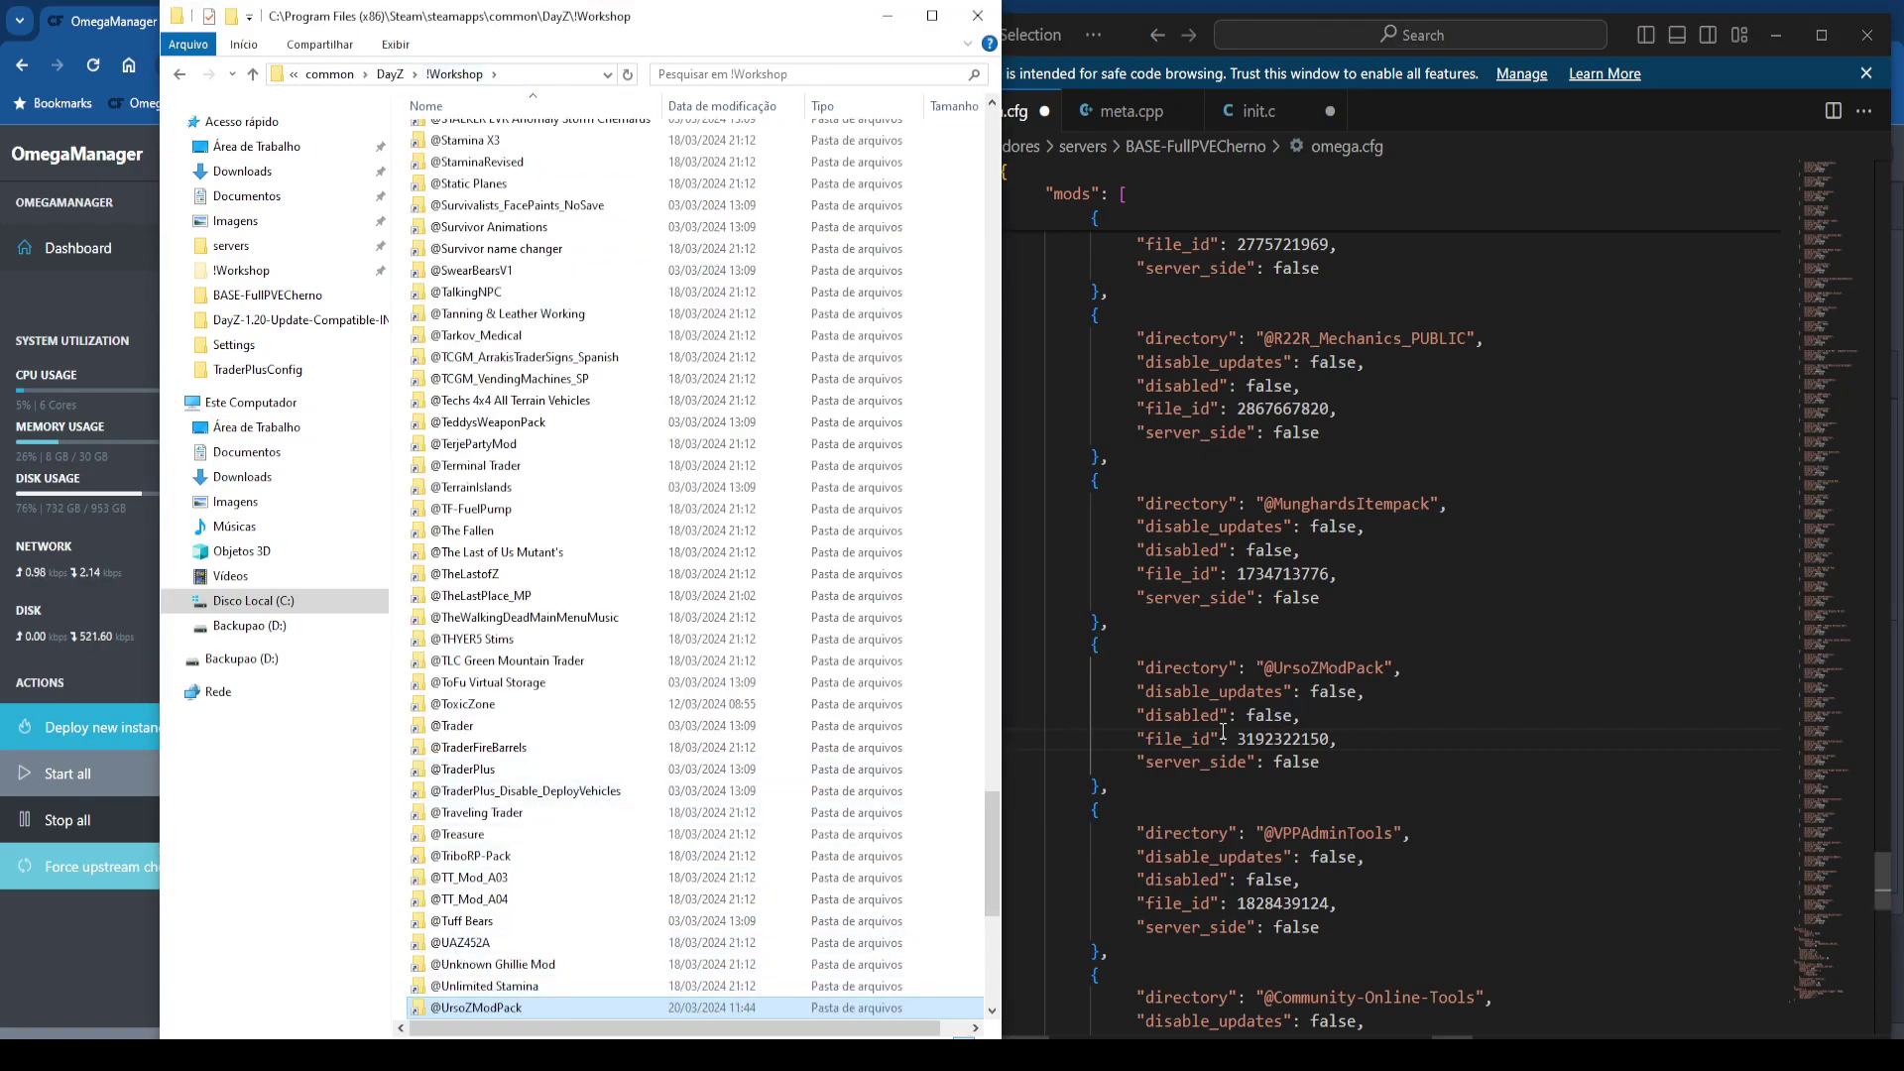
pyautogui.click(1147, 230)
pyautogui.hotkey('ctrl', 'Tab')
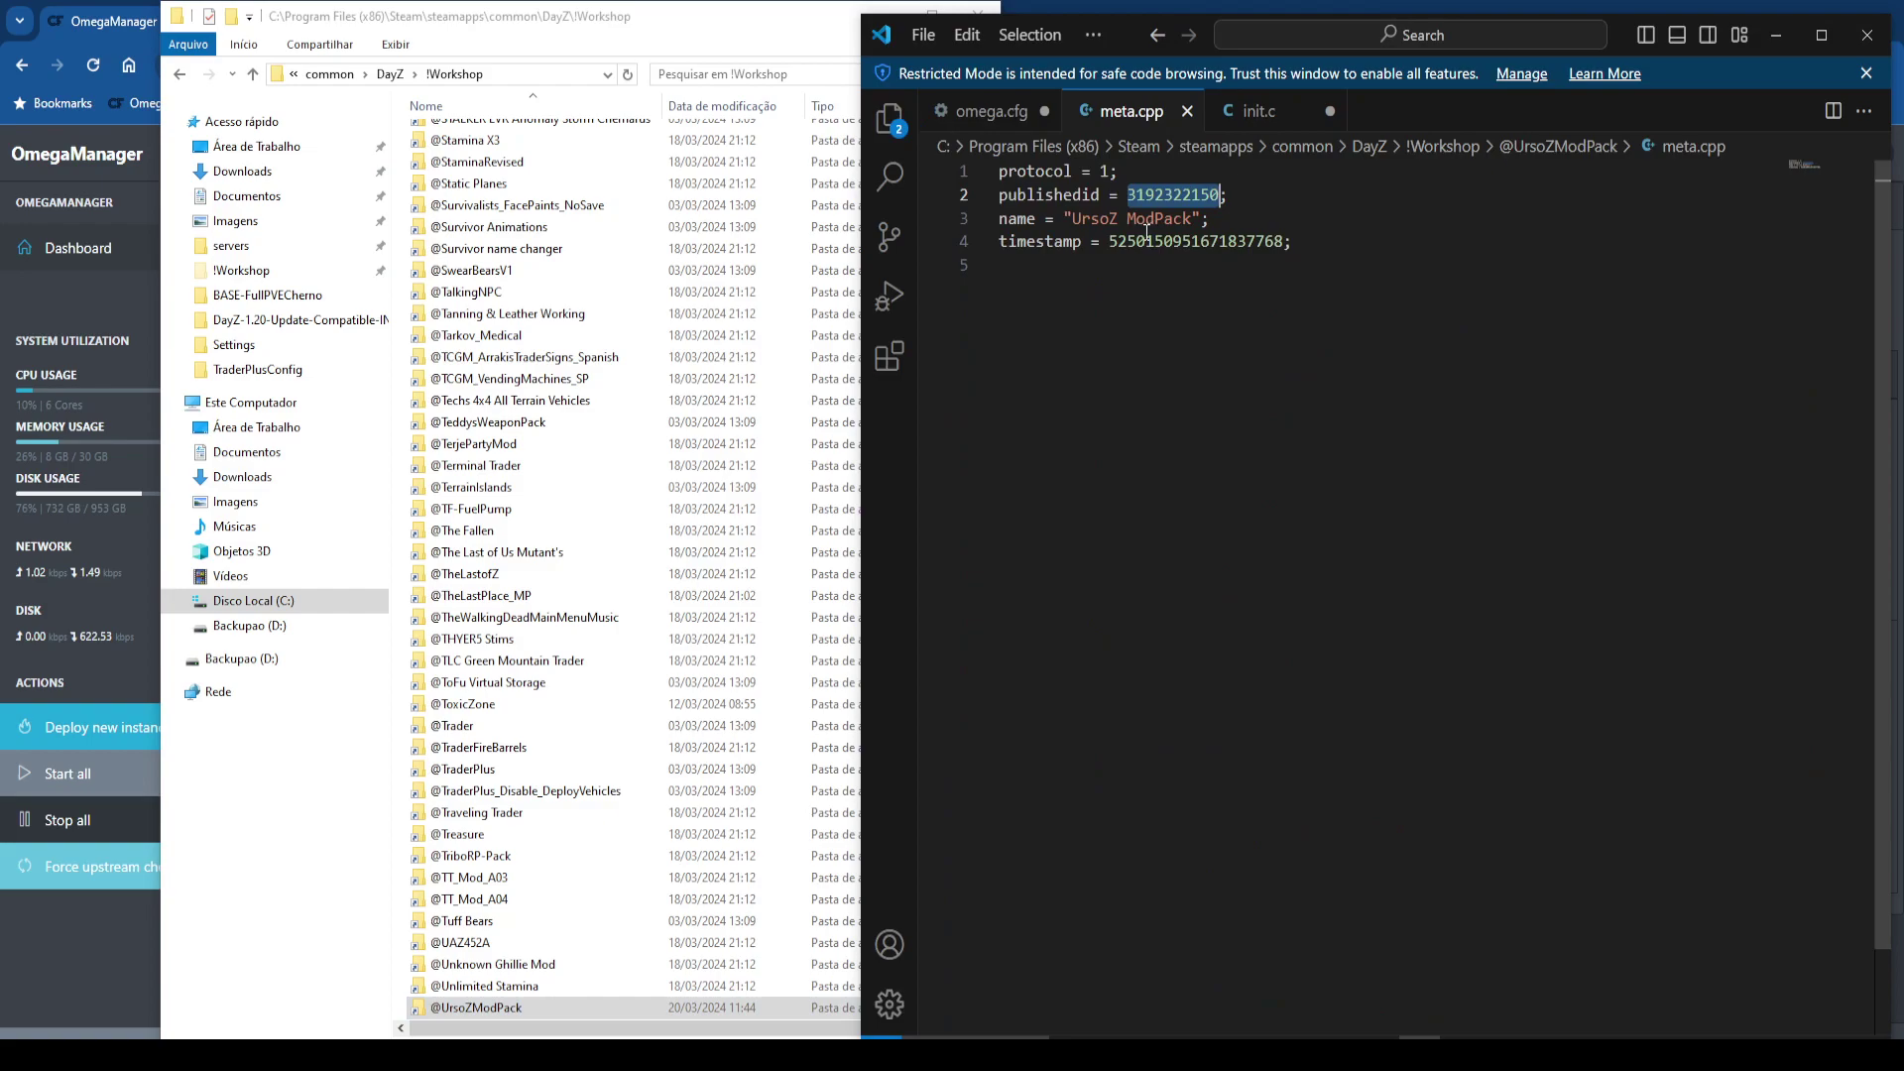
pyautogui.click(991, 110)
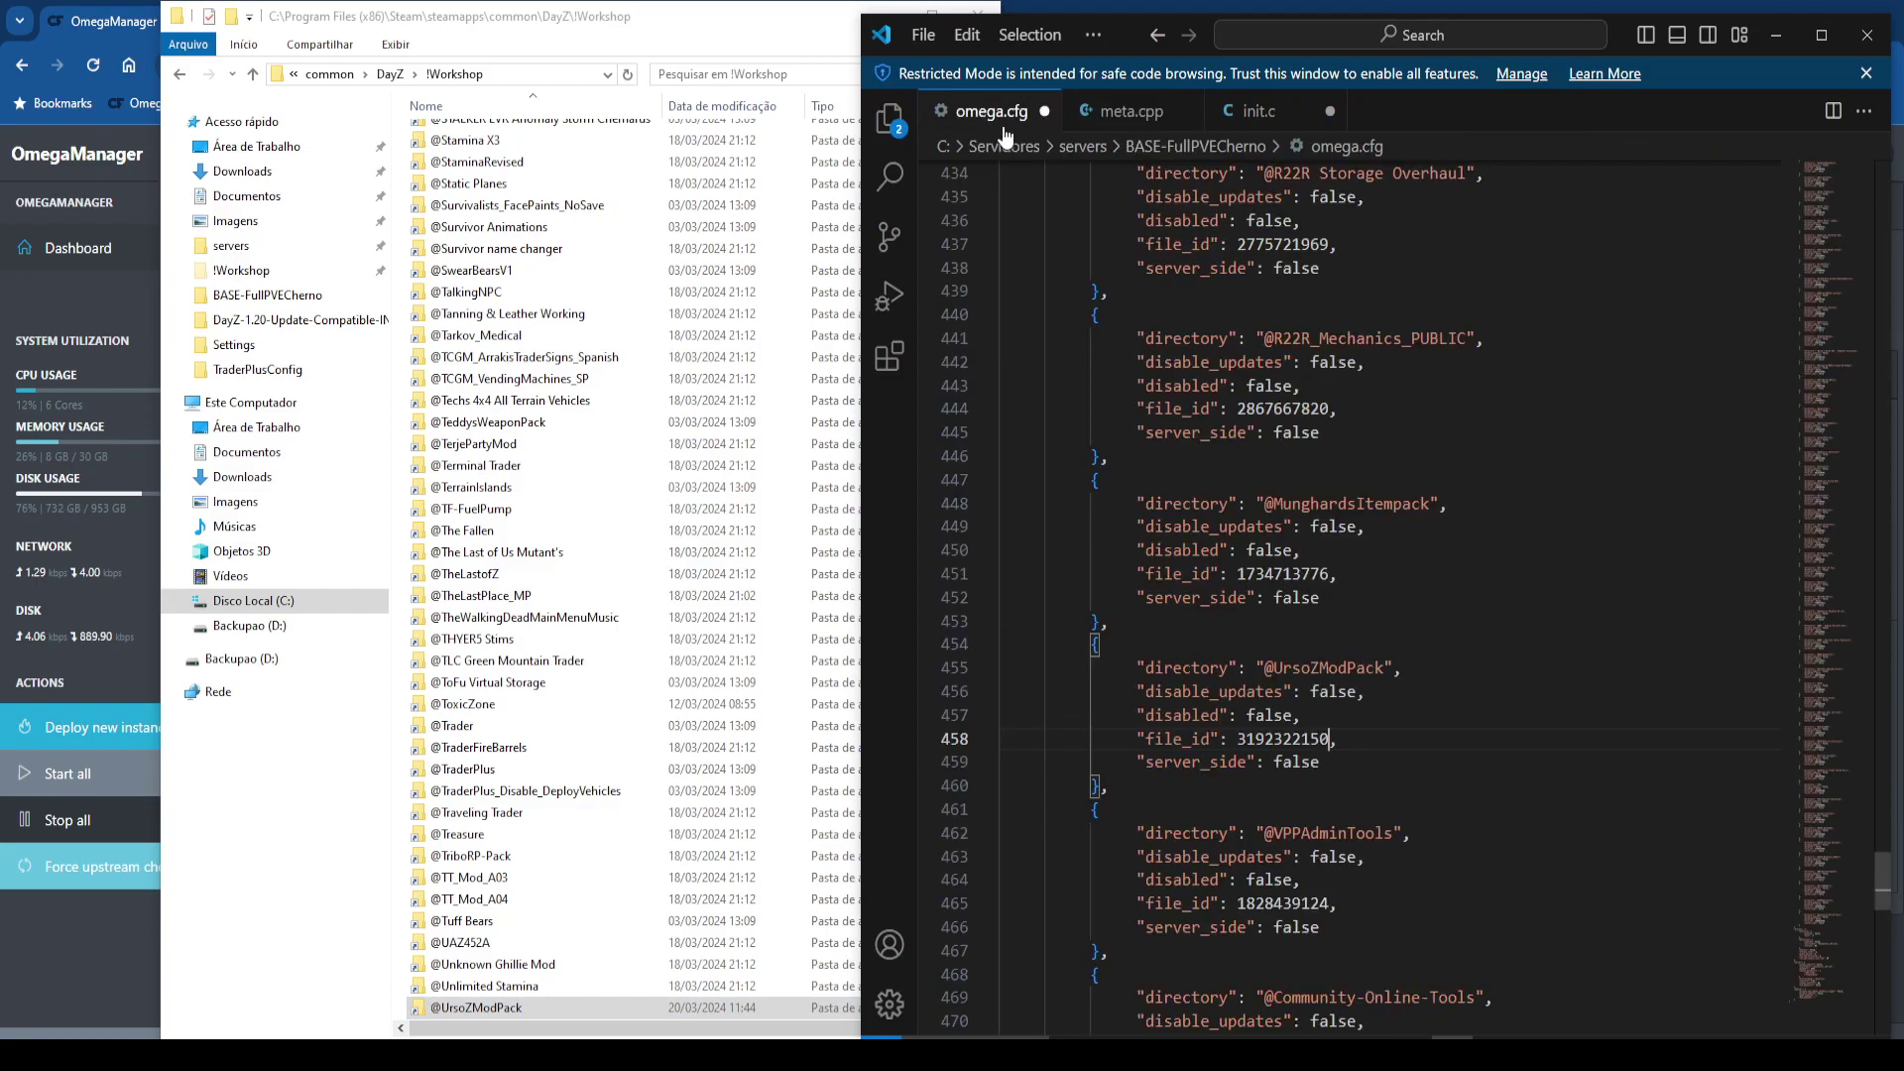
pyautogui.click(1356, 751)
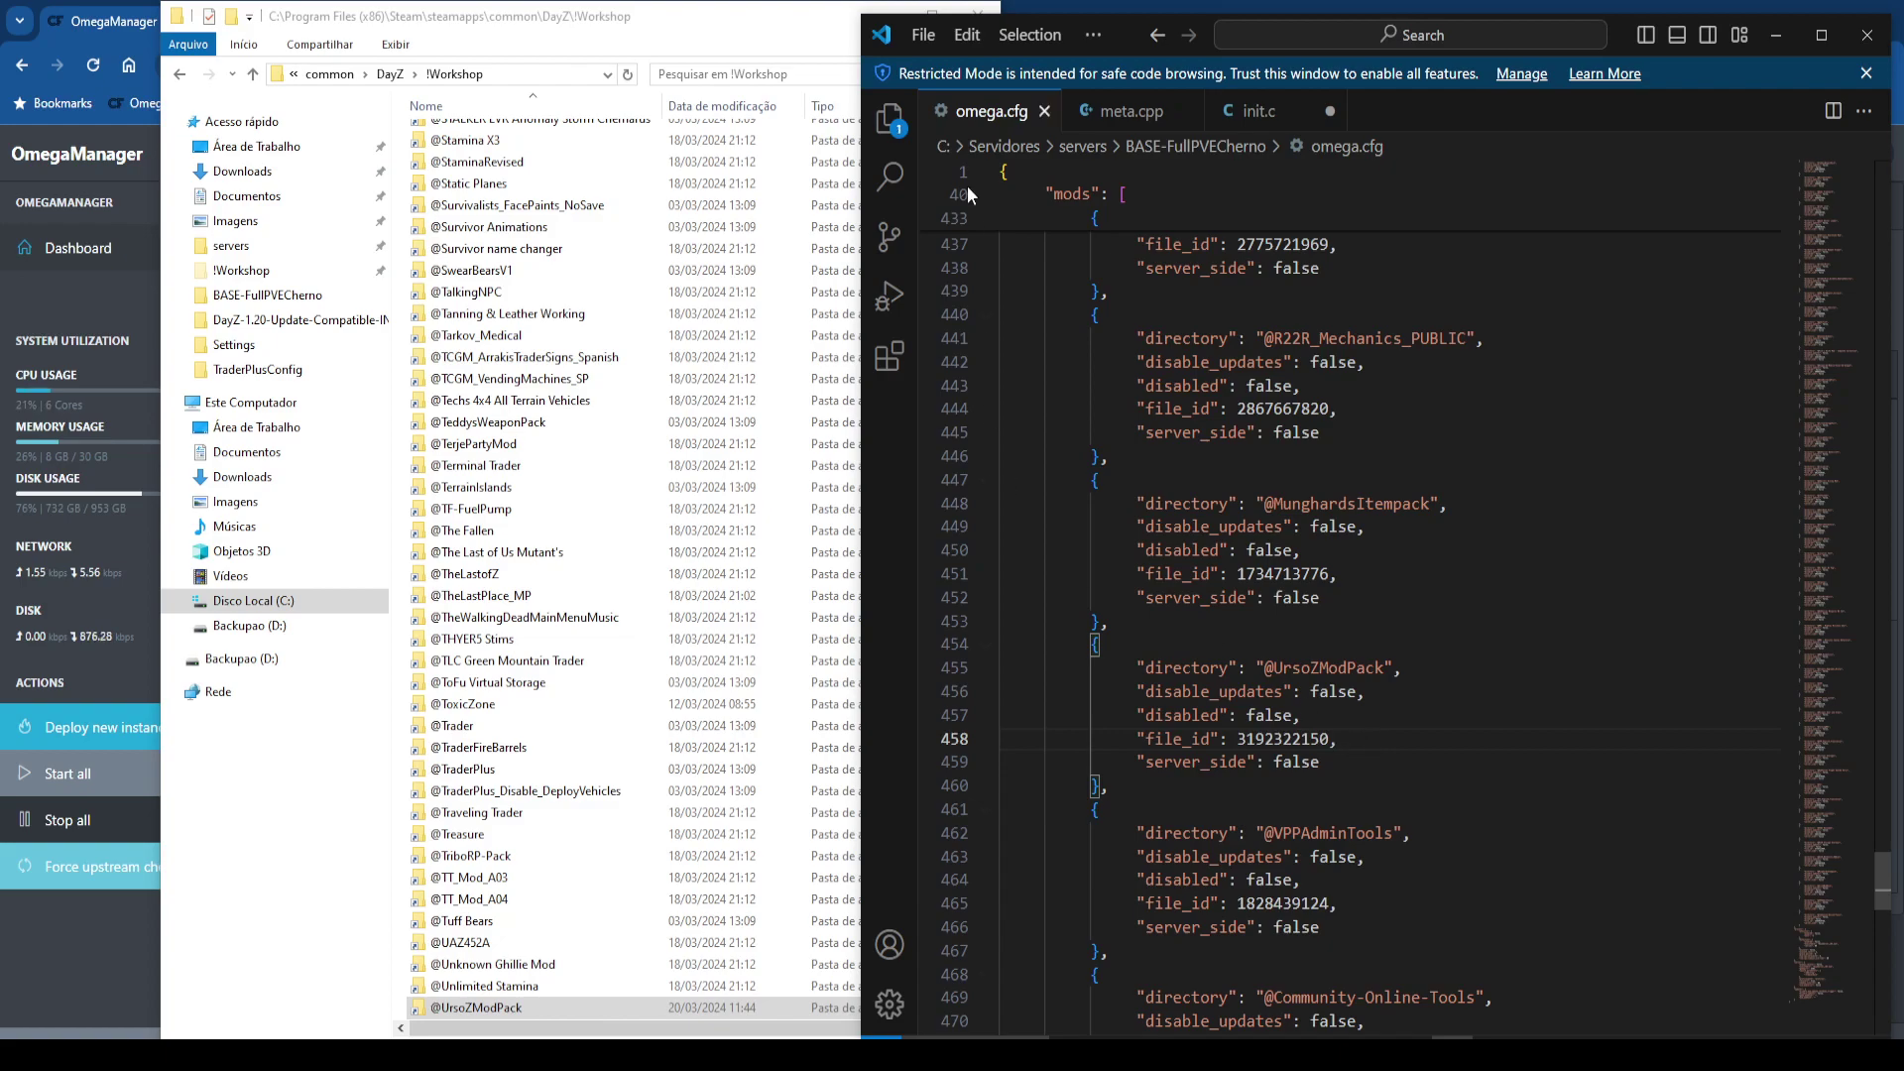
# Save omega.cfg and install the untracked mods from the OmegaManager dashboard.
pyautogui.click(923, 35)
pyautogui.click(970, 442)
pyautogui.click(1776, 34)
pyautogui.click(1006, 431)
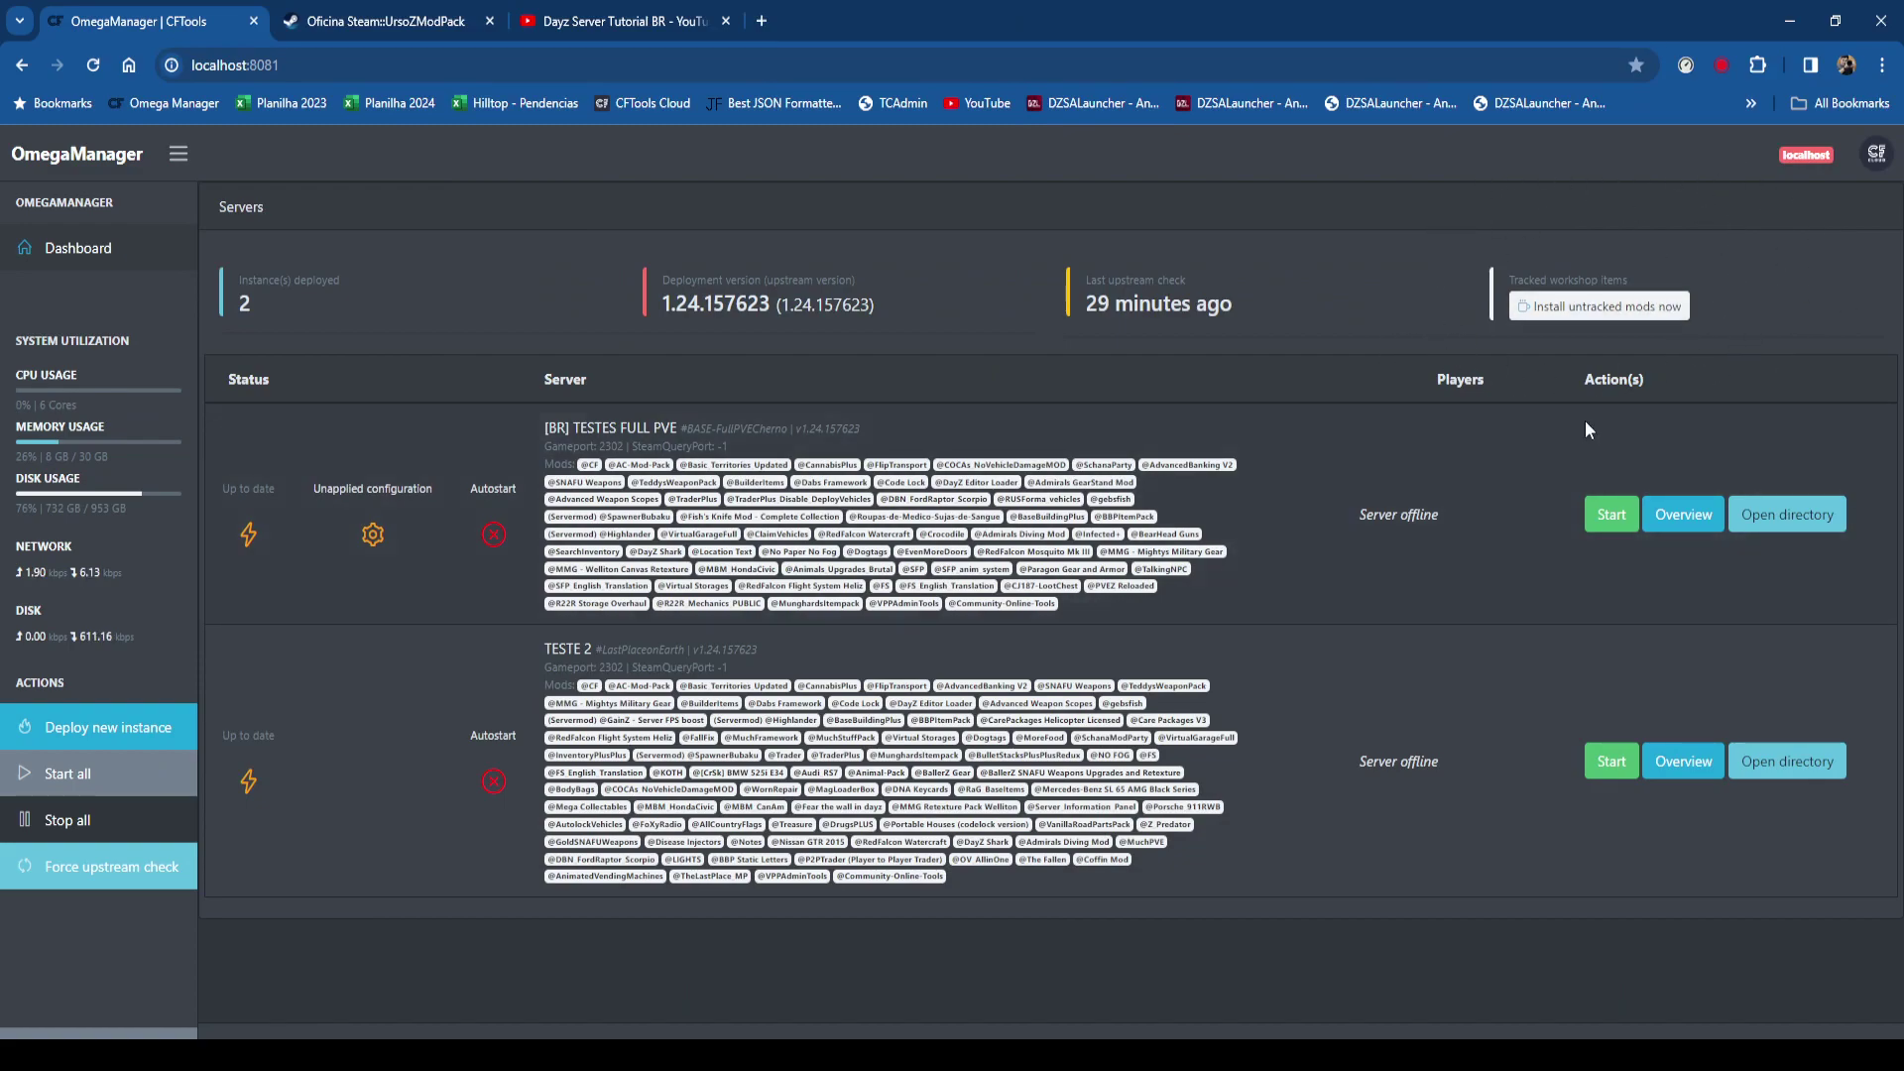
pyautogui.click(1607, 308)
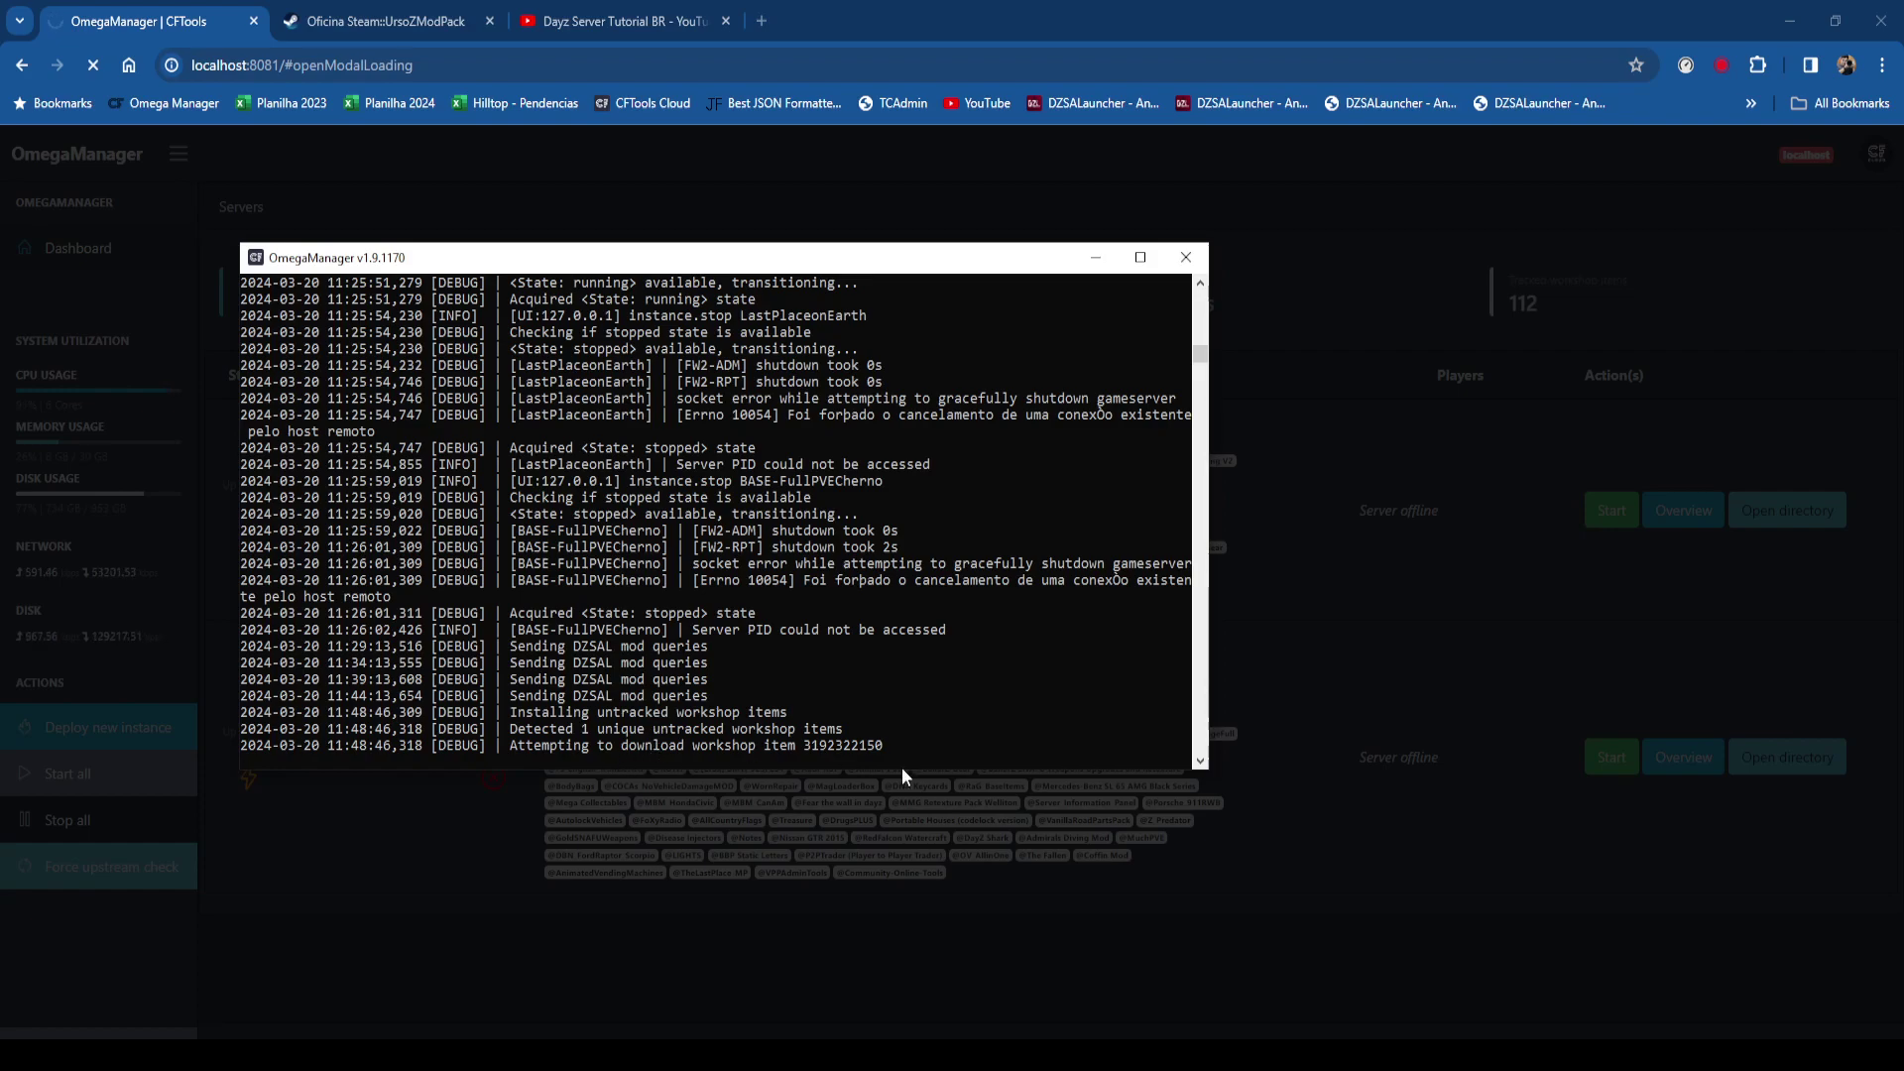
# Compare the item ID in the UrsoZModPack Steam page address with the ID being downloaded in the OmegaManager console.
pyautogui.click(466, 24)
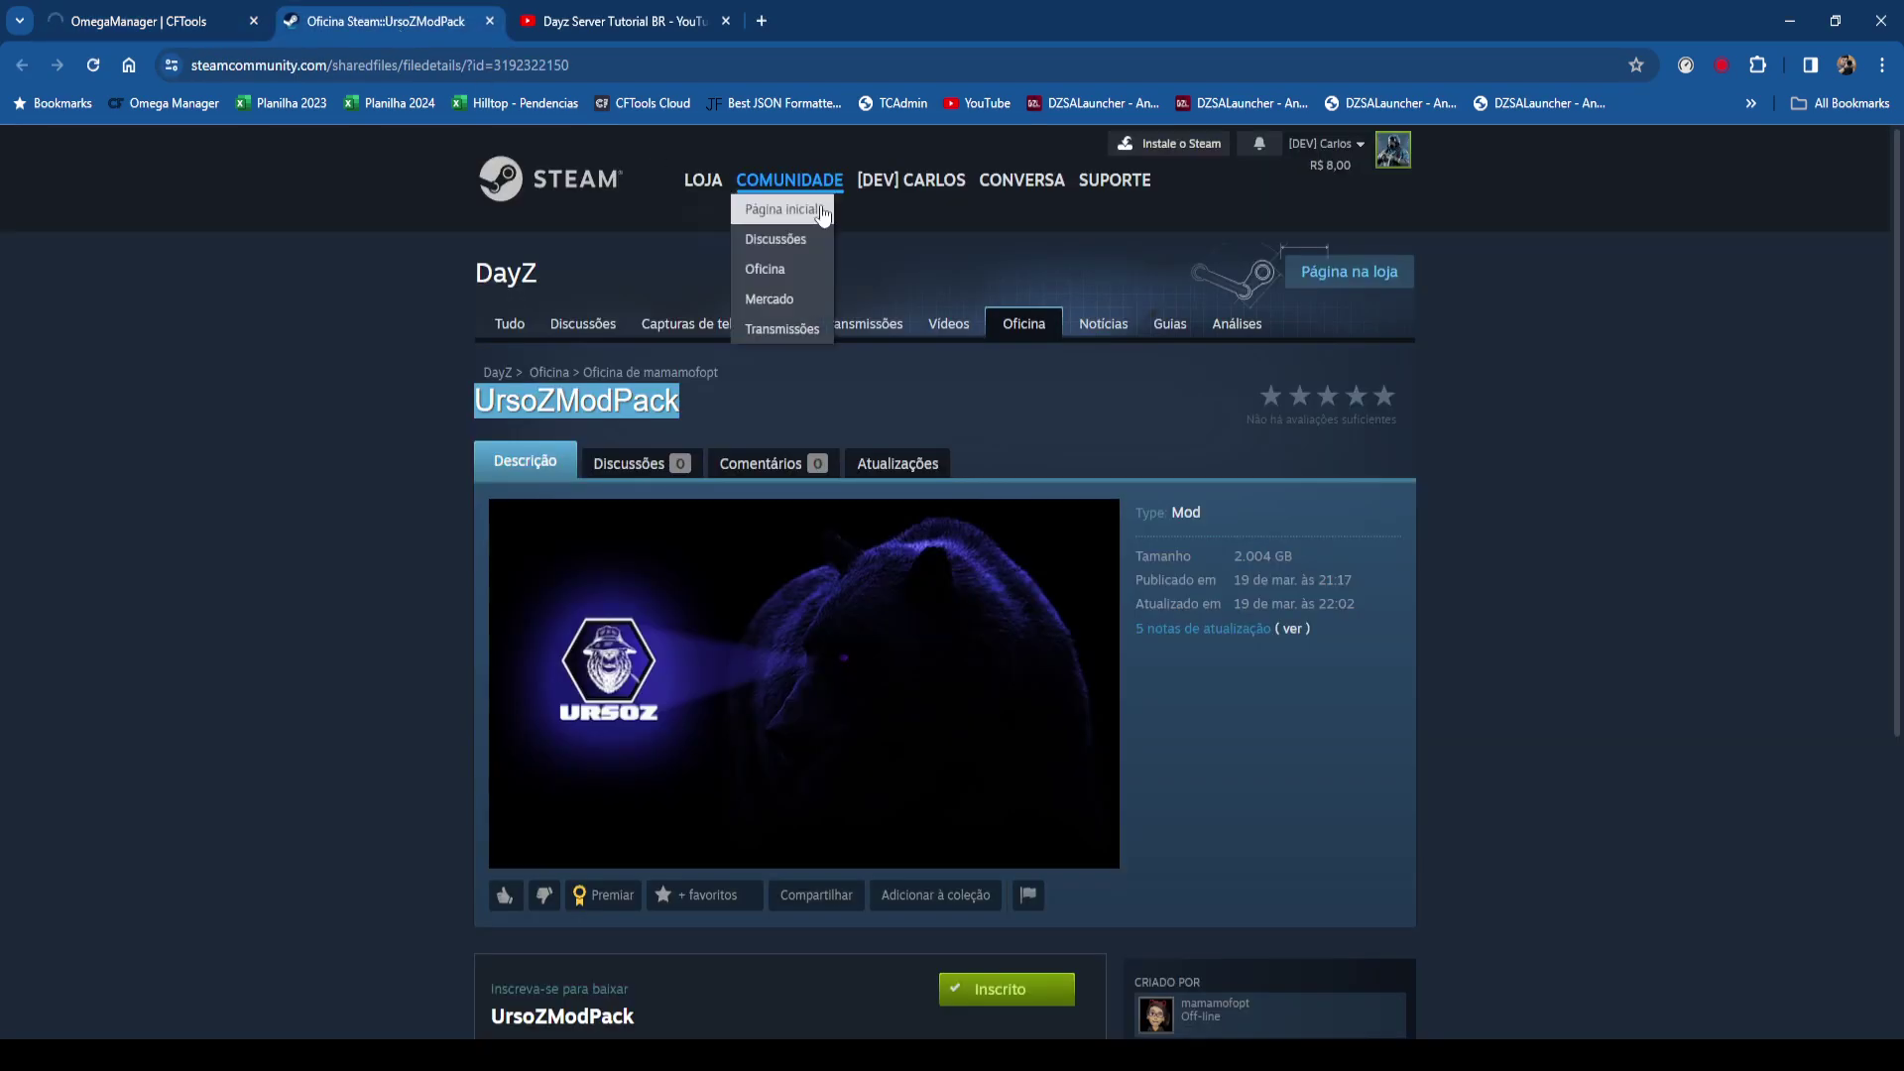
pyautogui.click(597, 67)
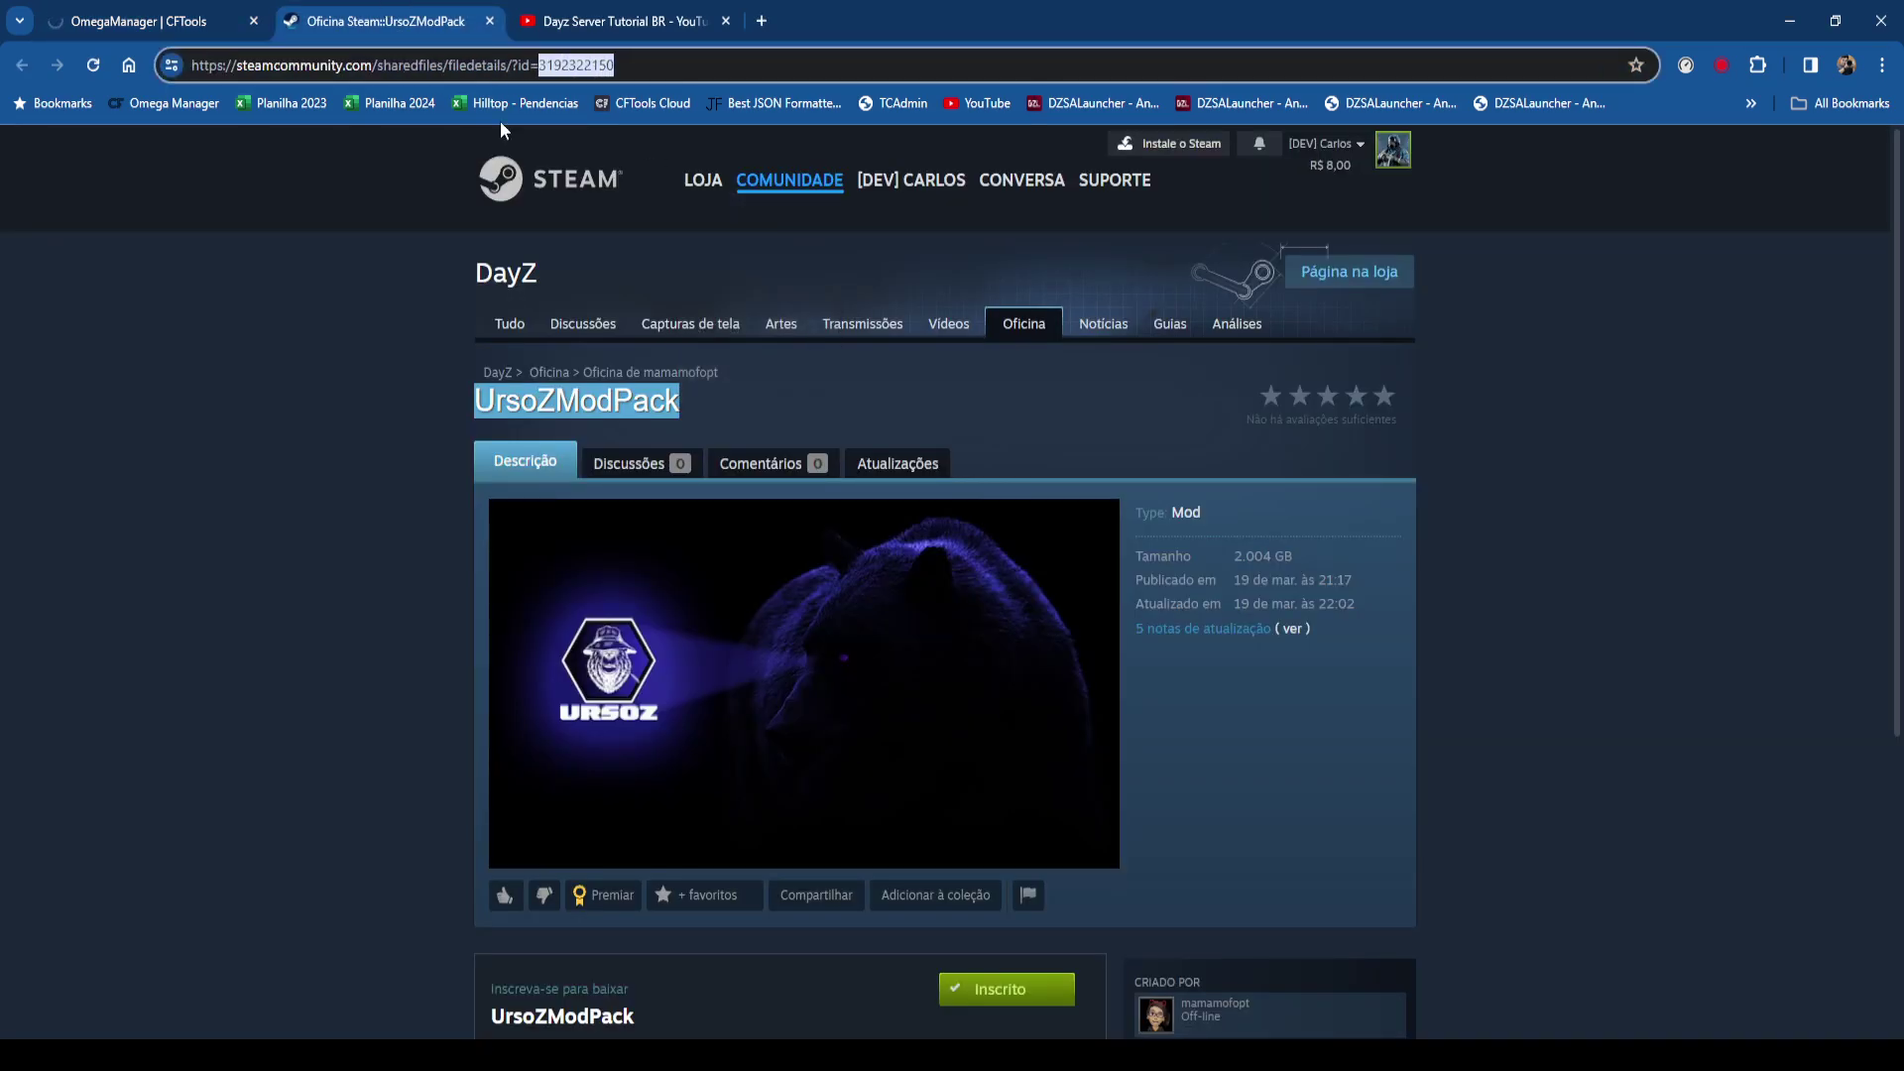
pyautogui.hotkey('alt', 'Tab')
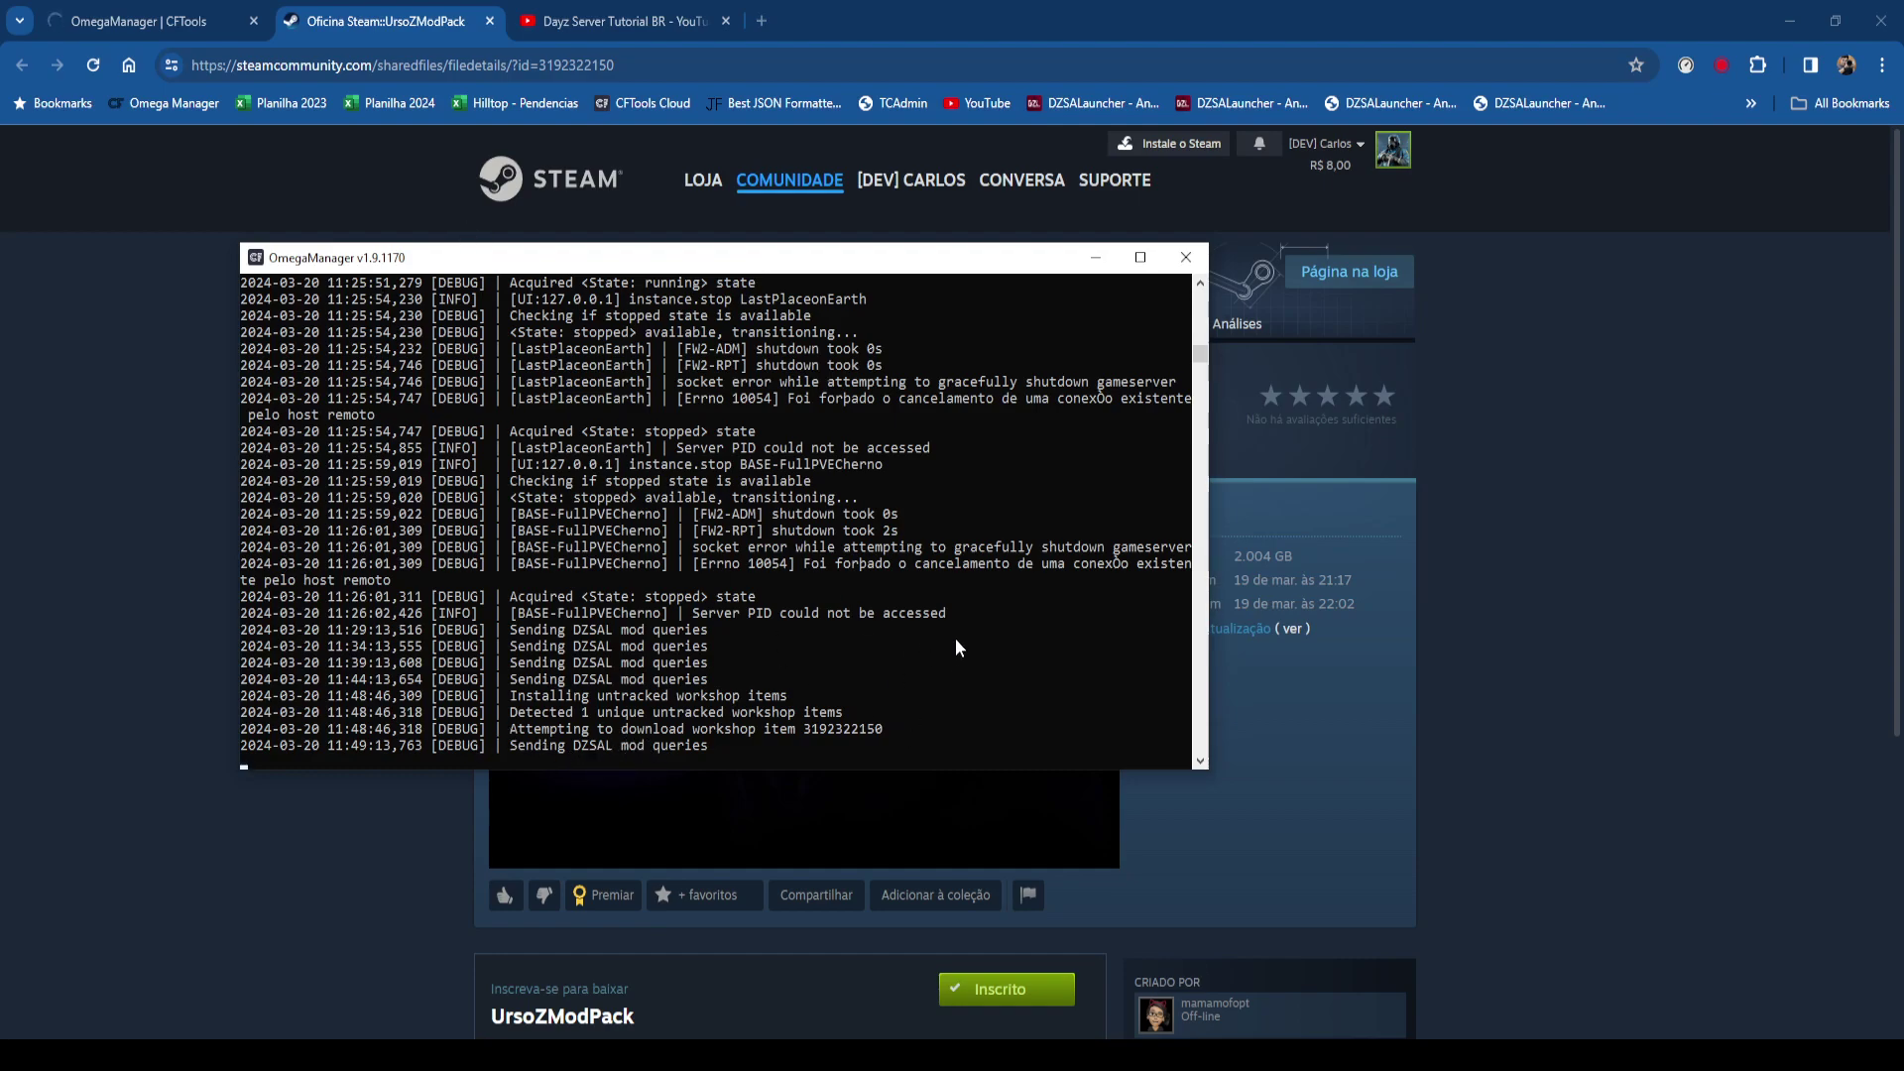
pyautogui.click(1096, 257)
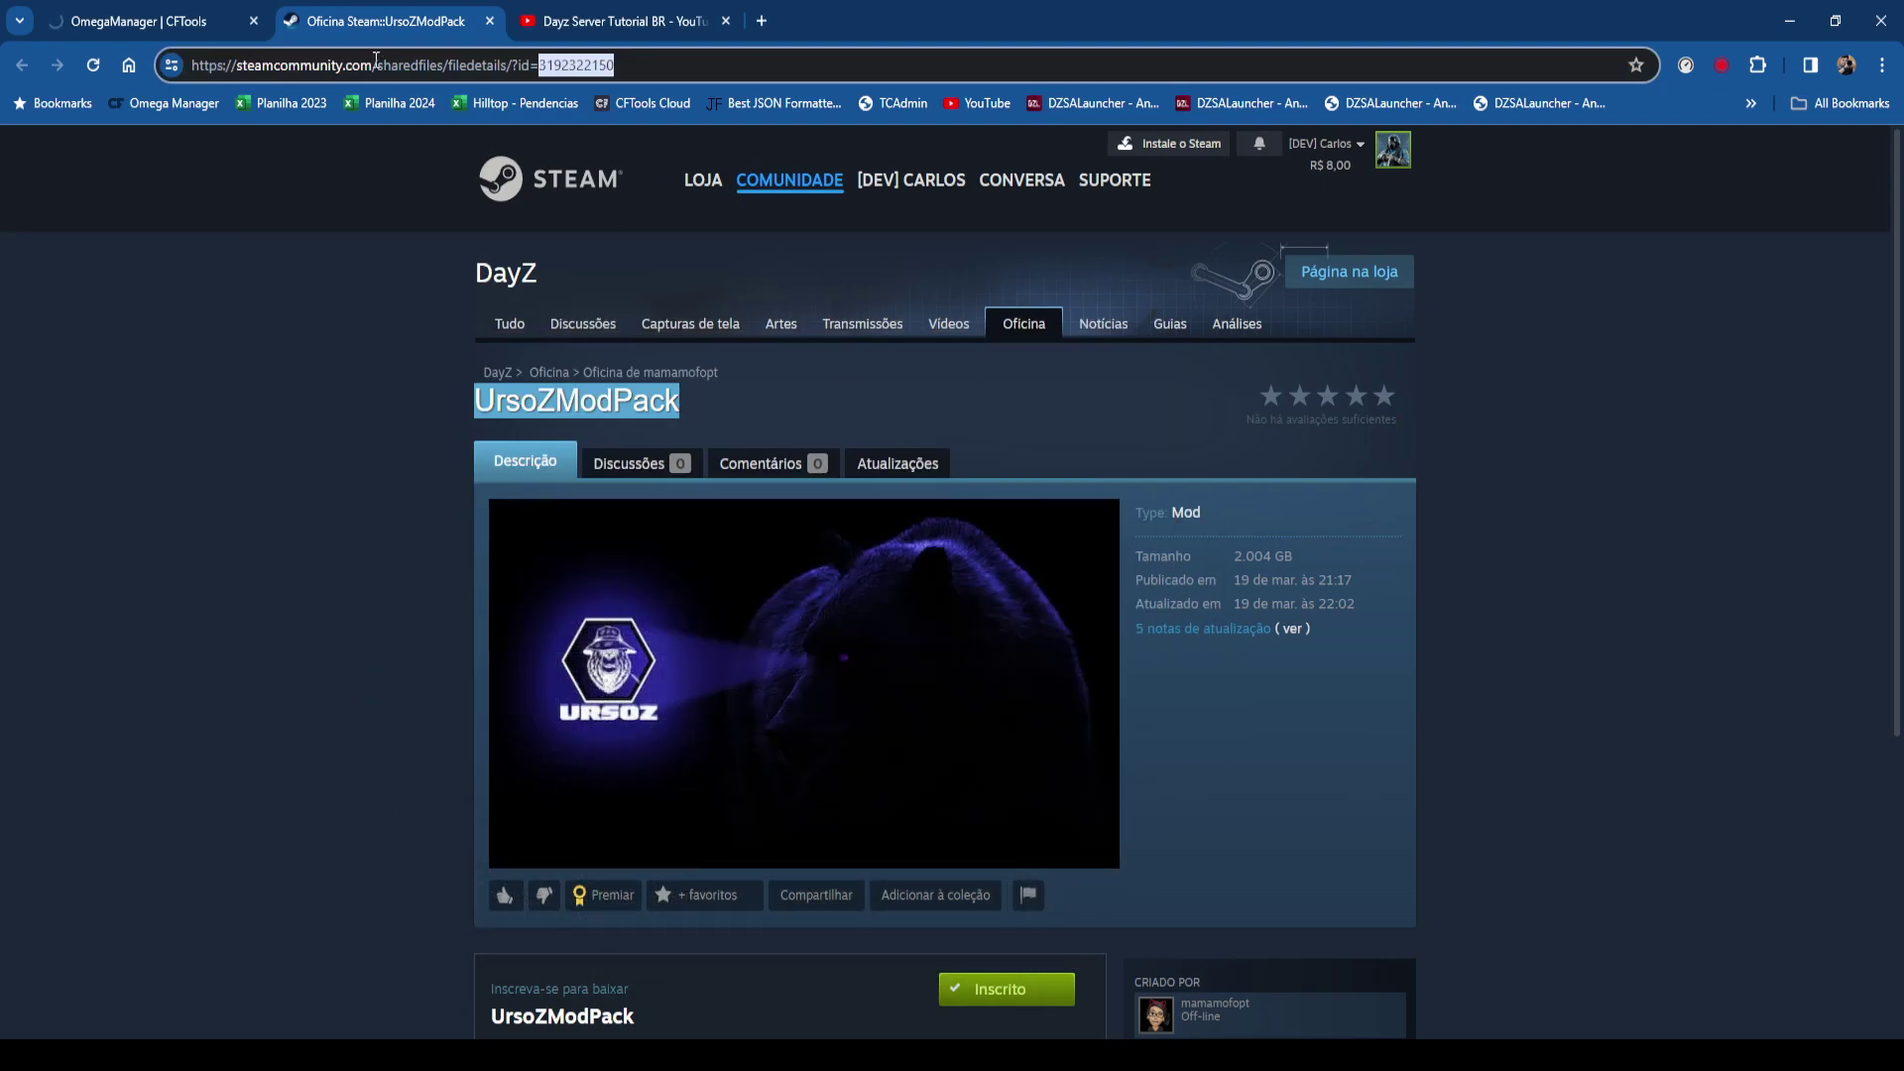
# Start the BASE-FullPVECherno server in OmegaManager to apply the new mod, and shut it down again.
pyautogui.click(183, 18)
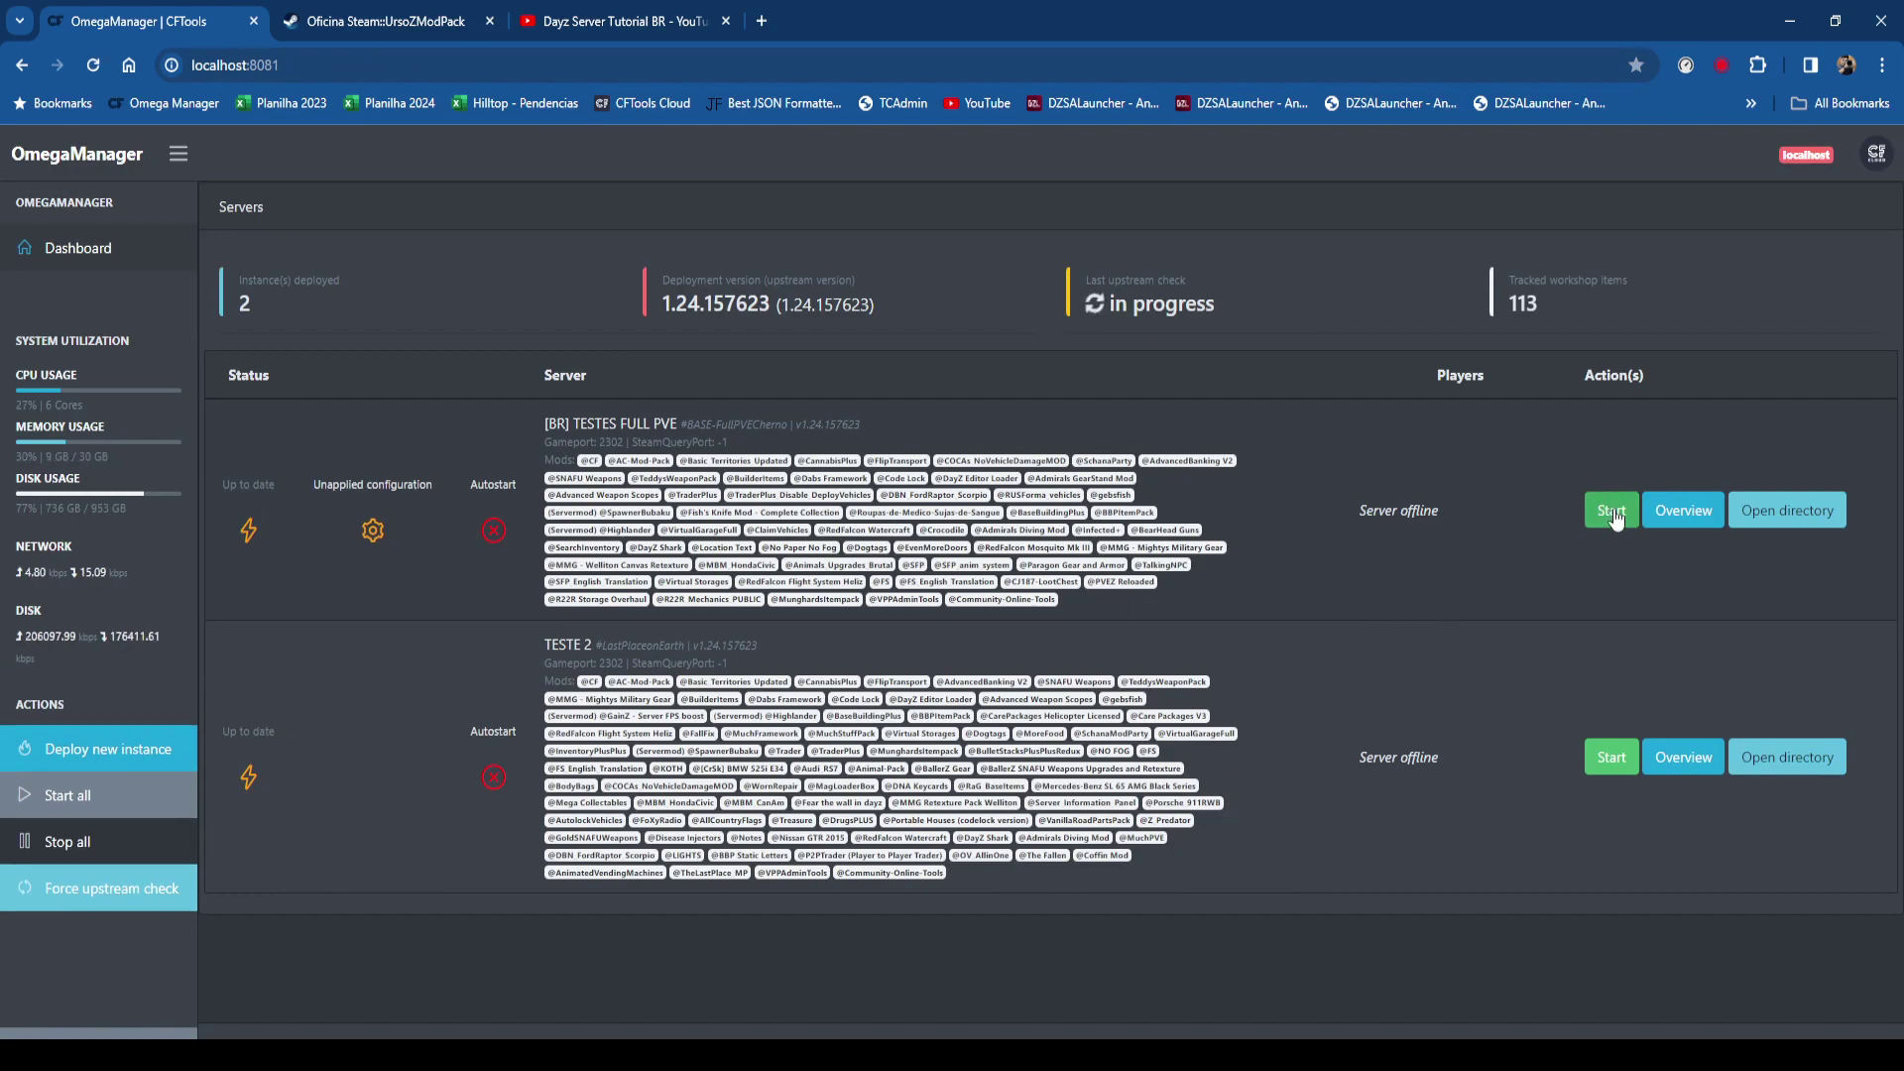
pyautogui.click(1613, 512)
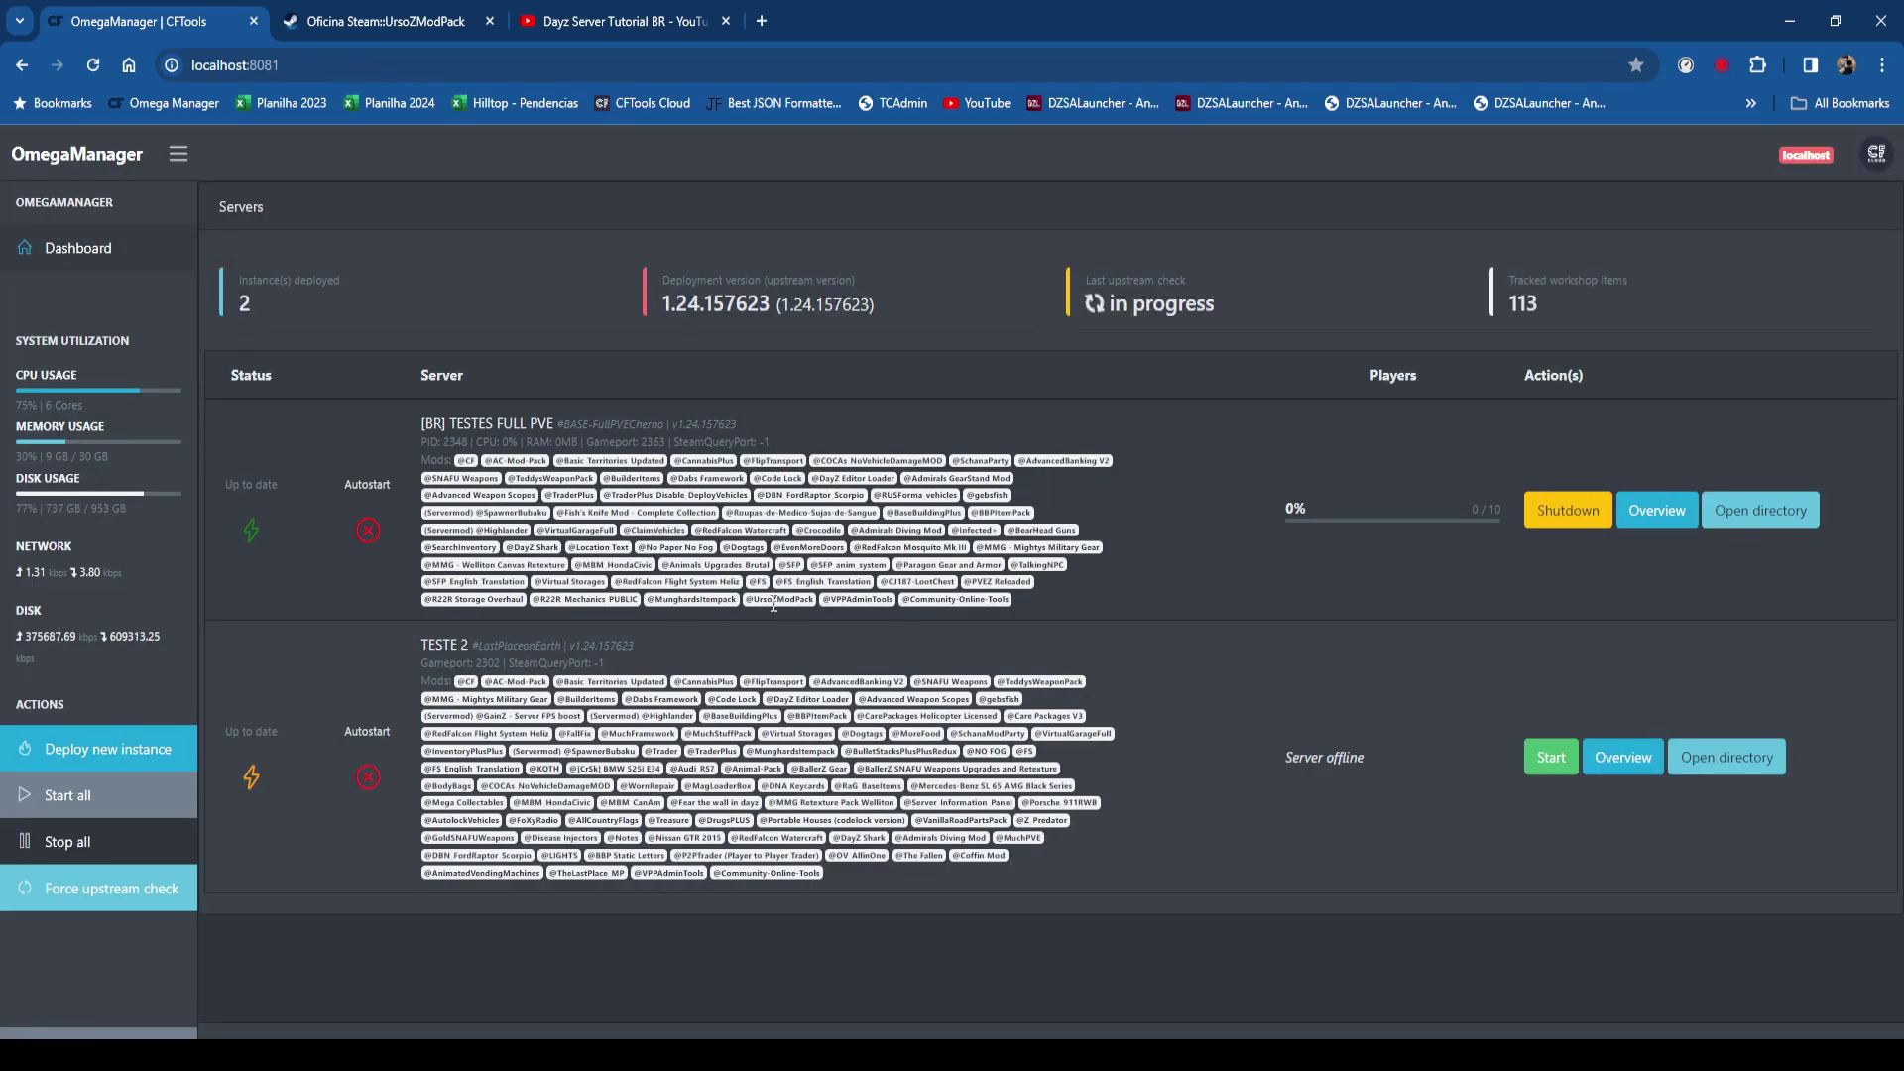
pyautogui.click(1586, 515)
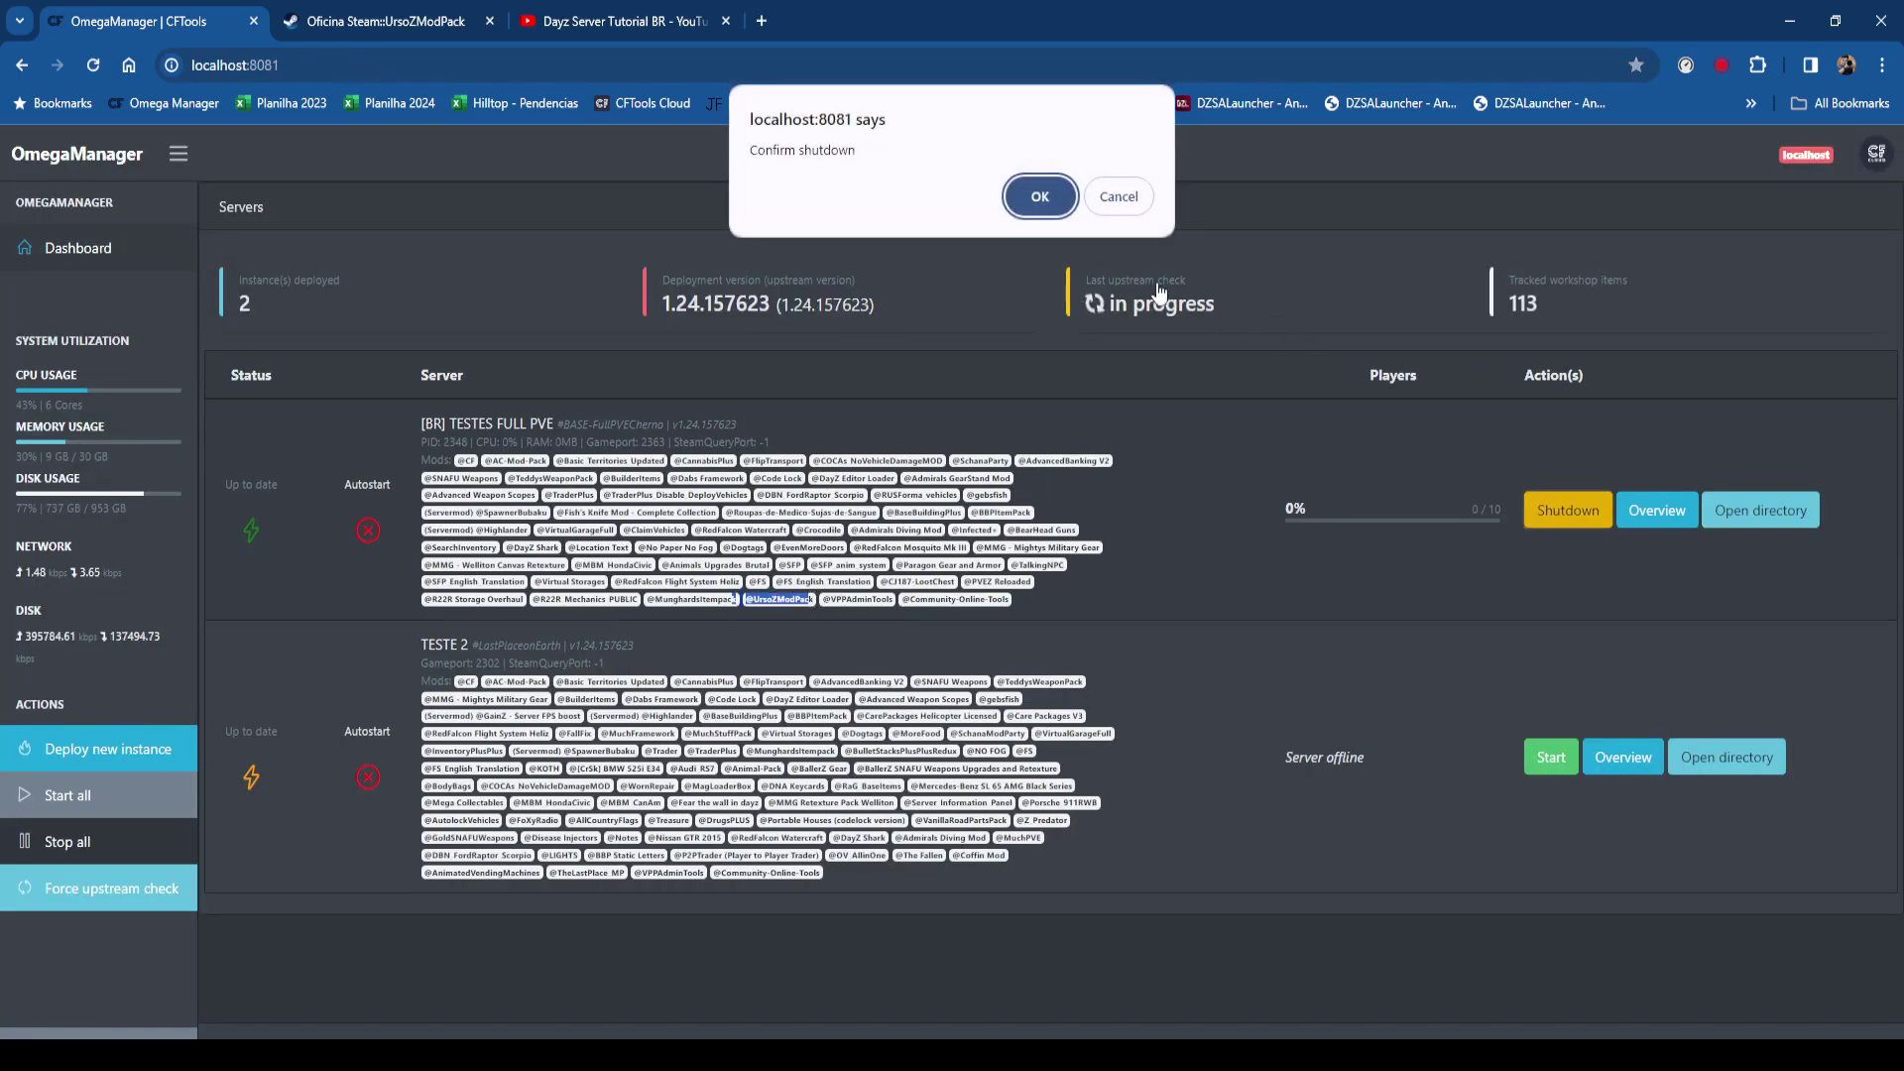
pyautogui.click(1035, 196)
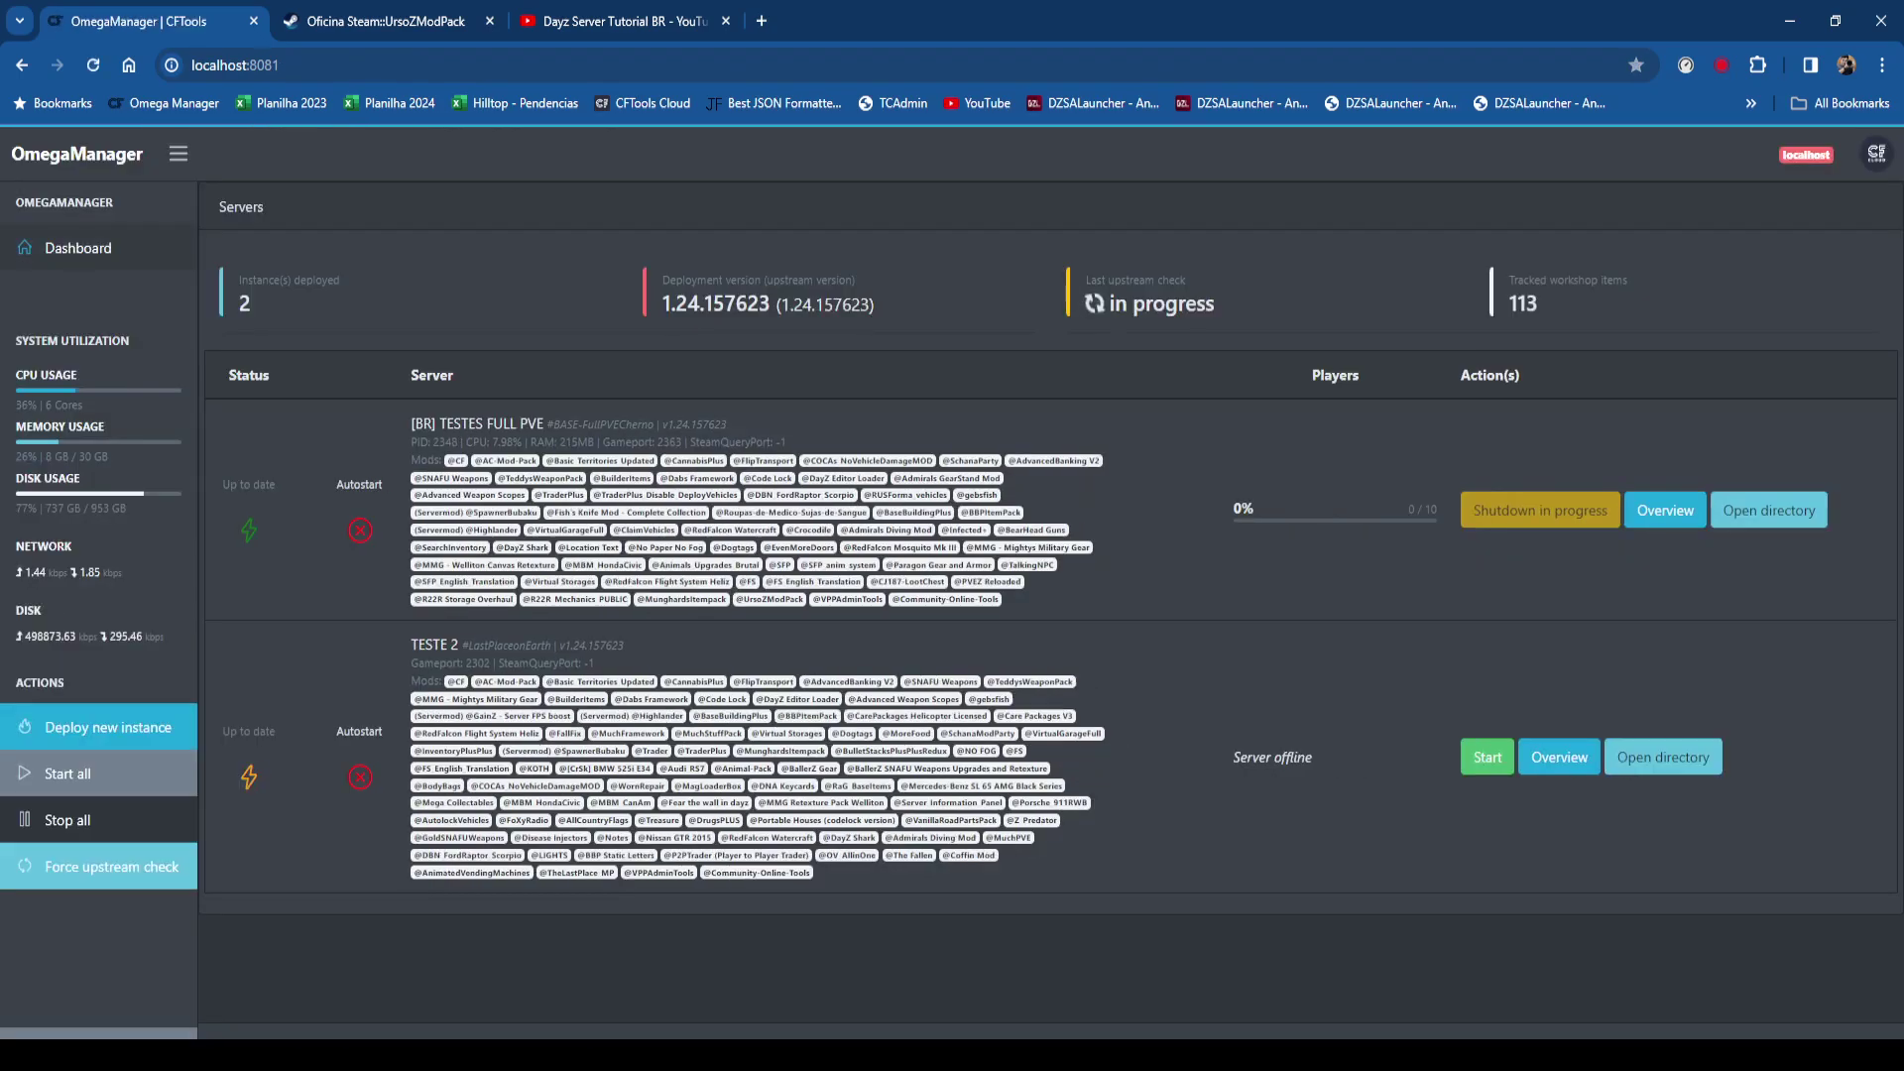
pyautogui.click(1760, 510)
pyautogui.scroll(5, 390, 724)
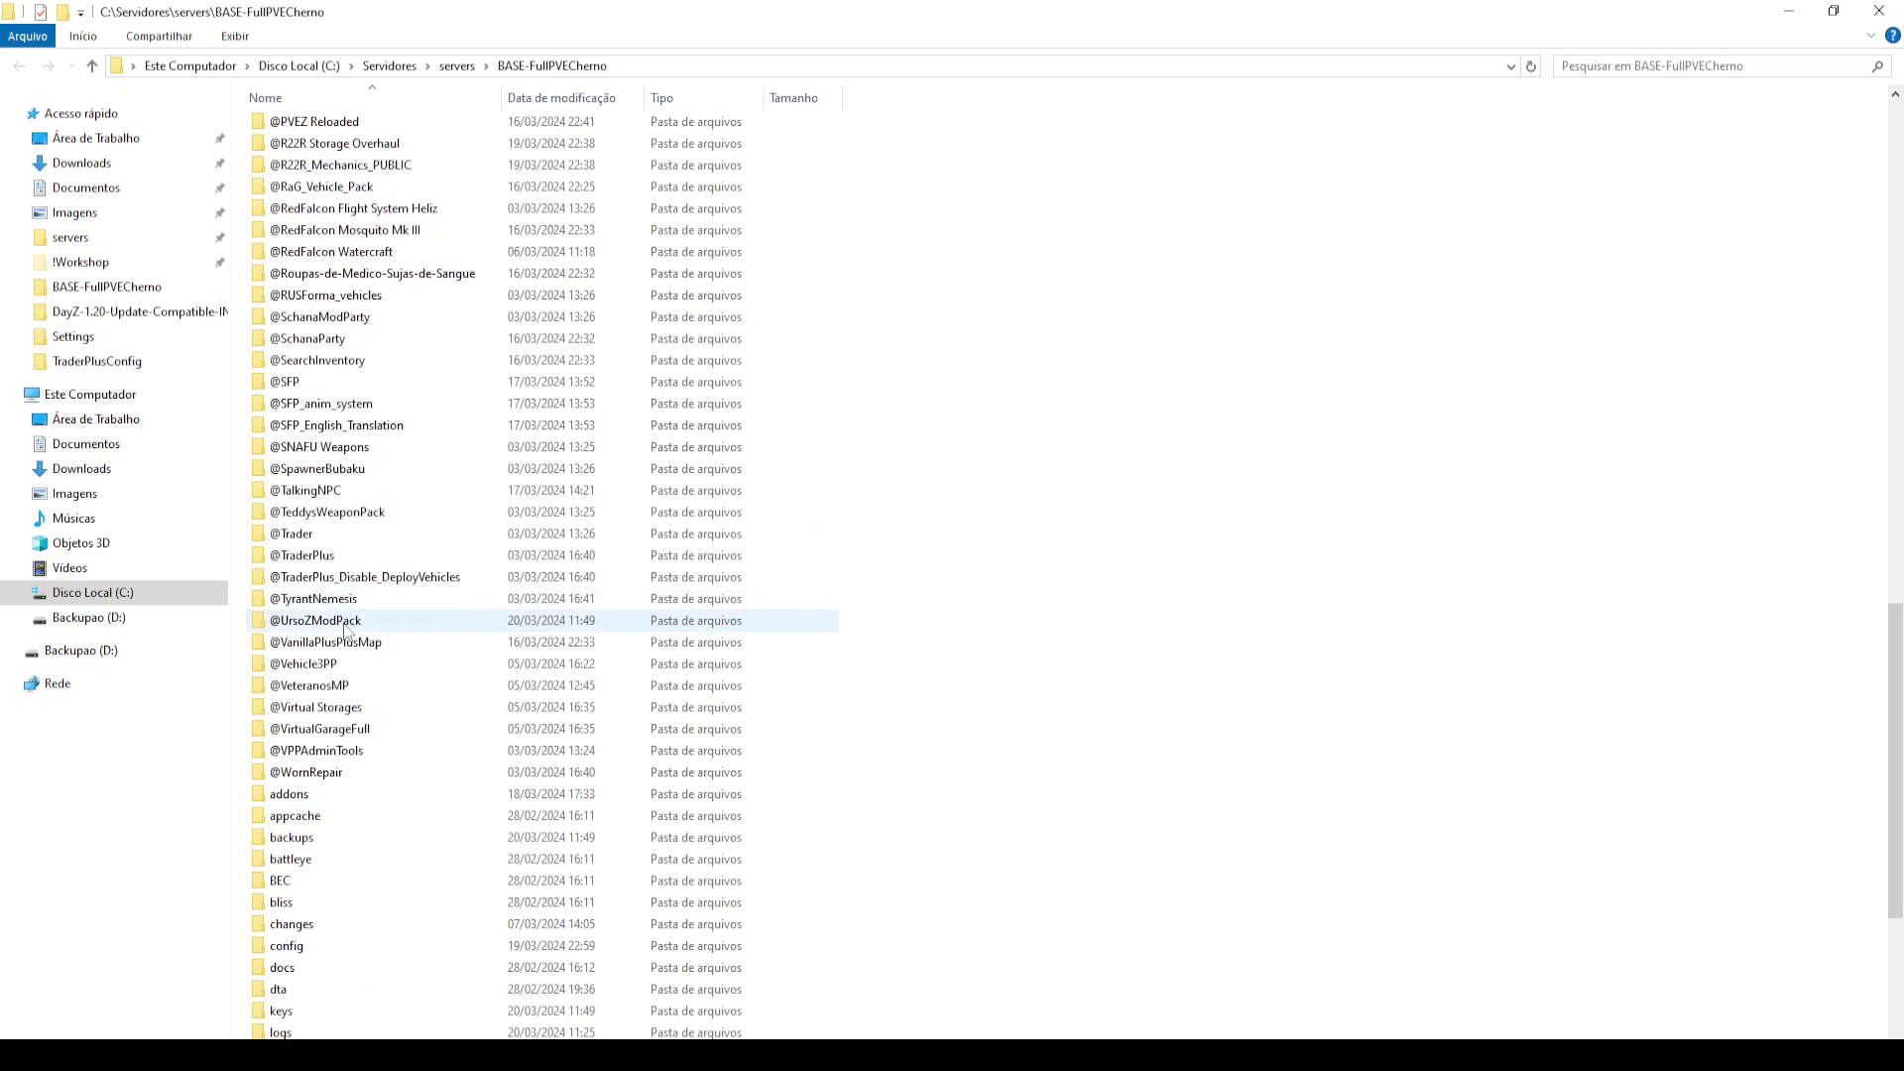
pyautogui.doubleClick(422, 620)
pyautogui.moveTo(515, 708); pyautogui.dragTo(240, 111)
pyautogui.click(512, 68)
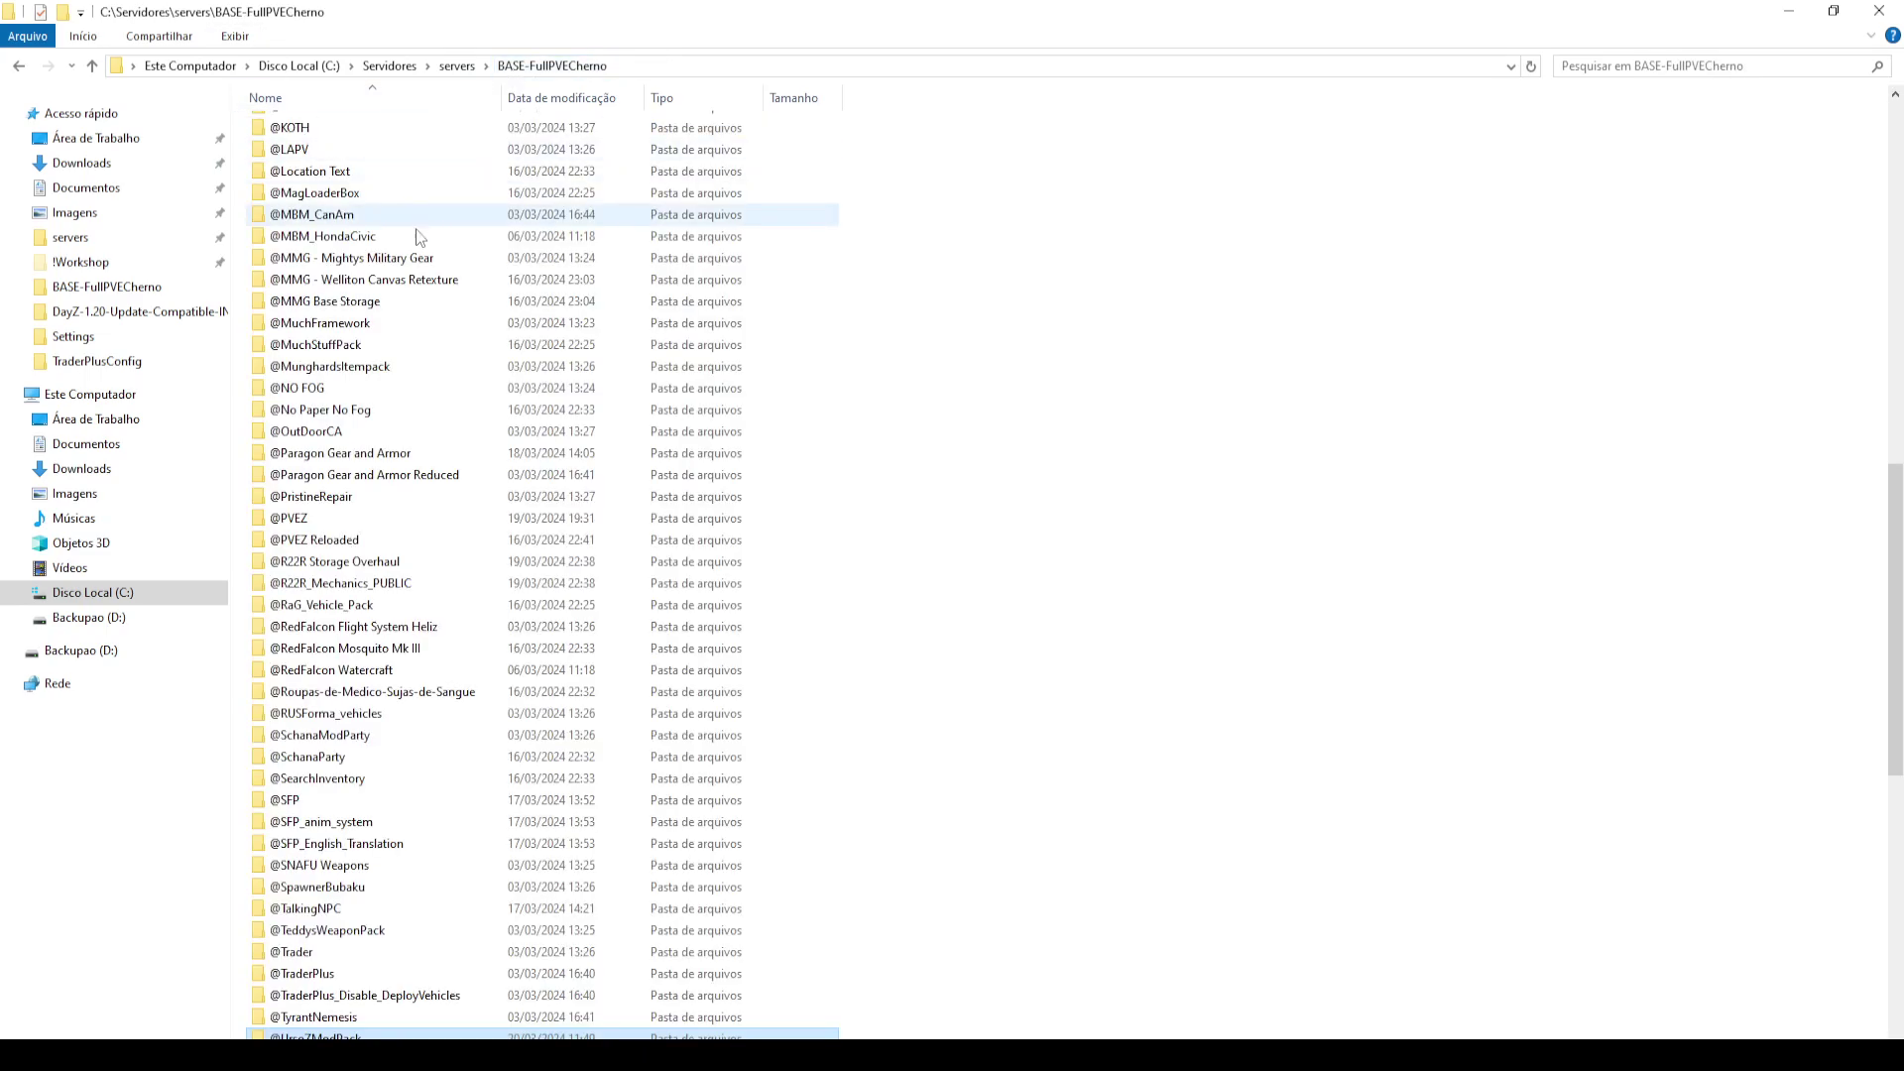
pyautogui.hotkey('alt', 'Tab')
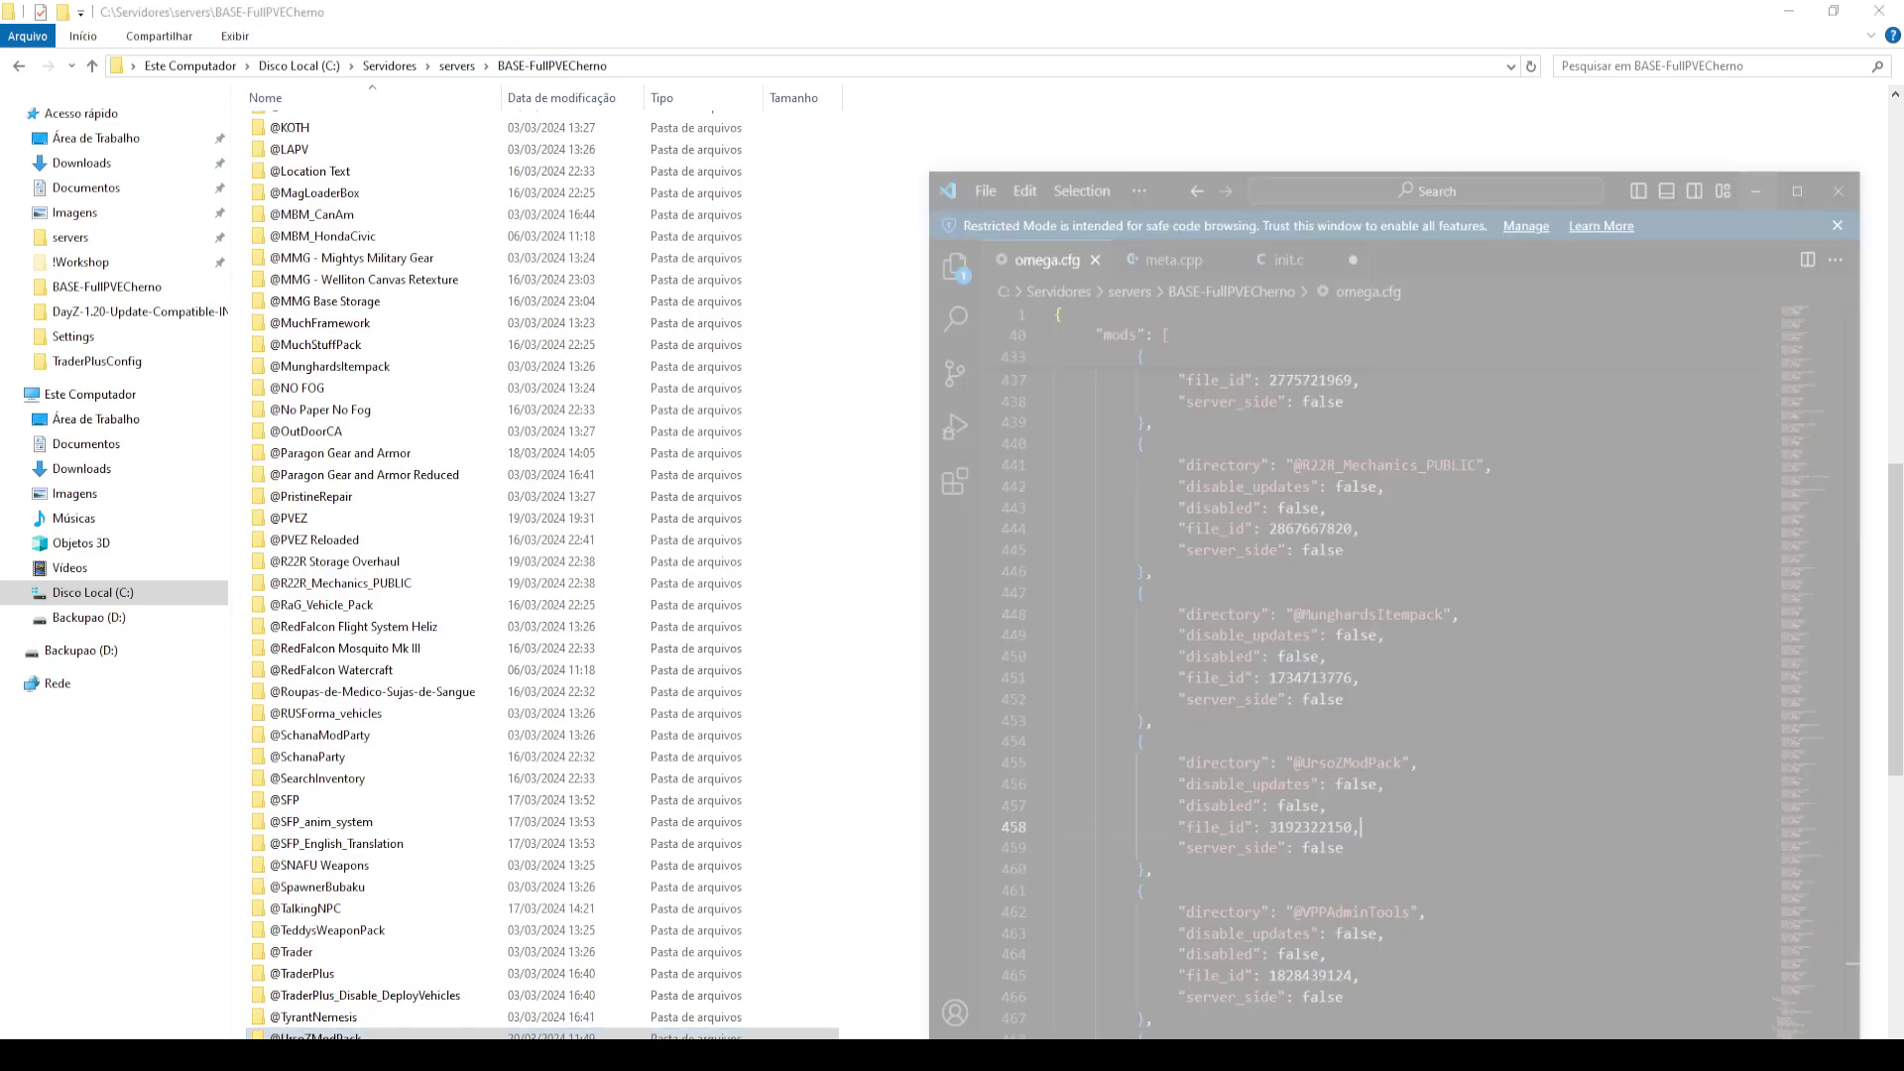
pyautogui.moveTo(1102, 627); pyautogui.dragTo(1106, 789)
pyautogui.press('BackSpace')
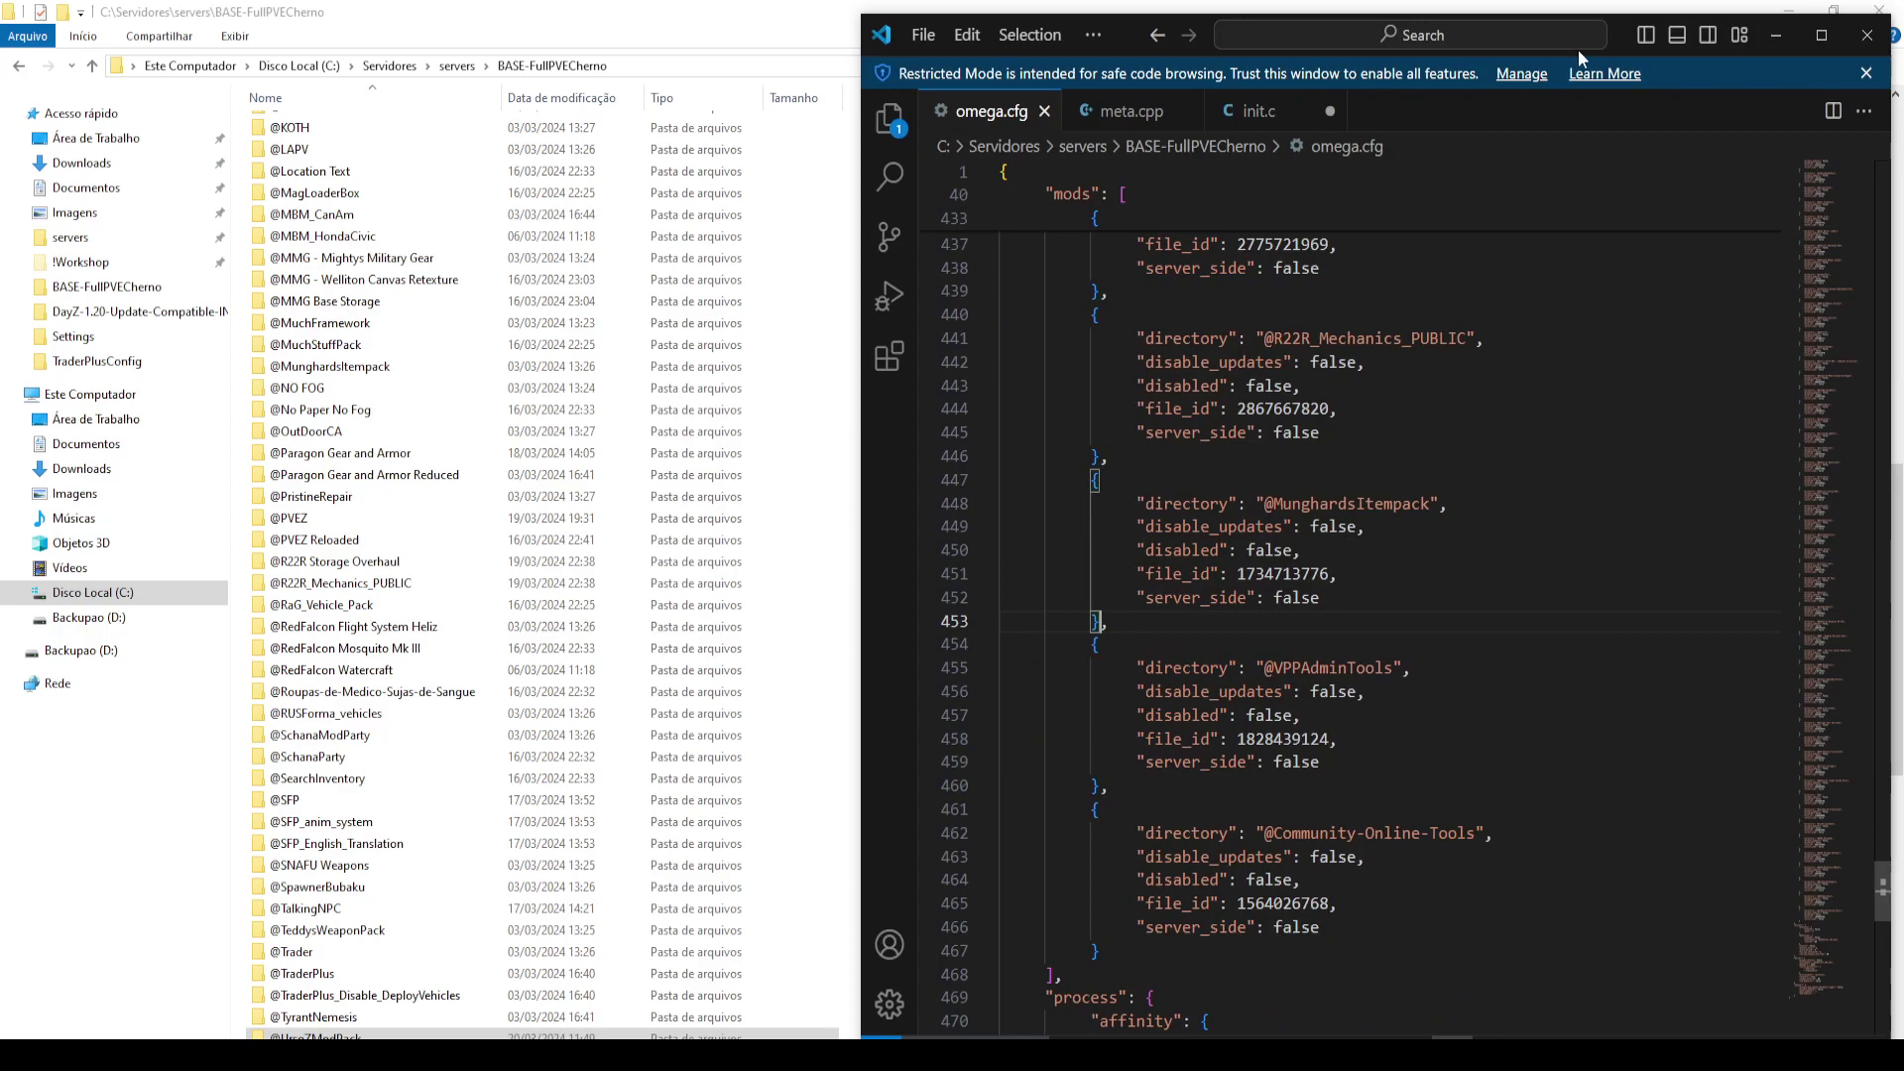
pyautogui.hotkey('ctrl', 'z')
pyautogui.click(1179, 739)
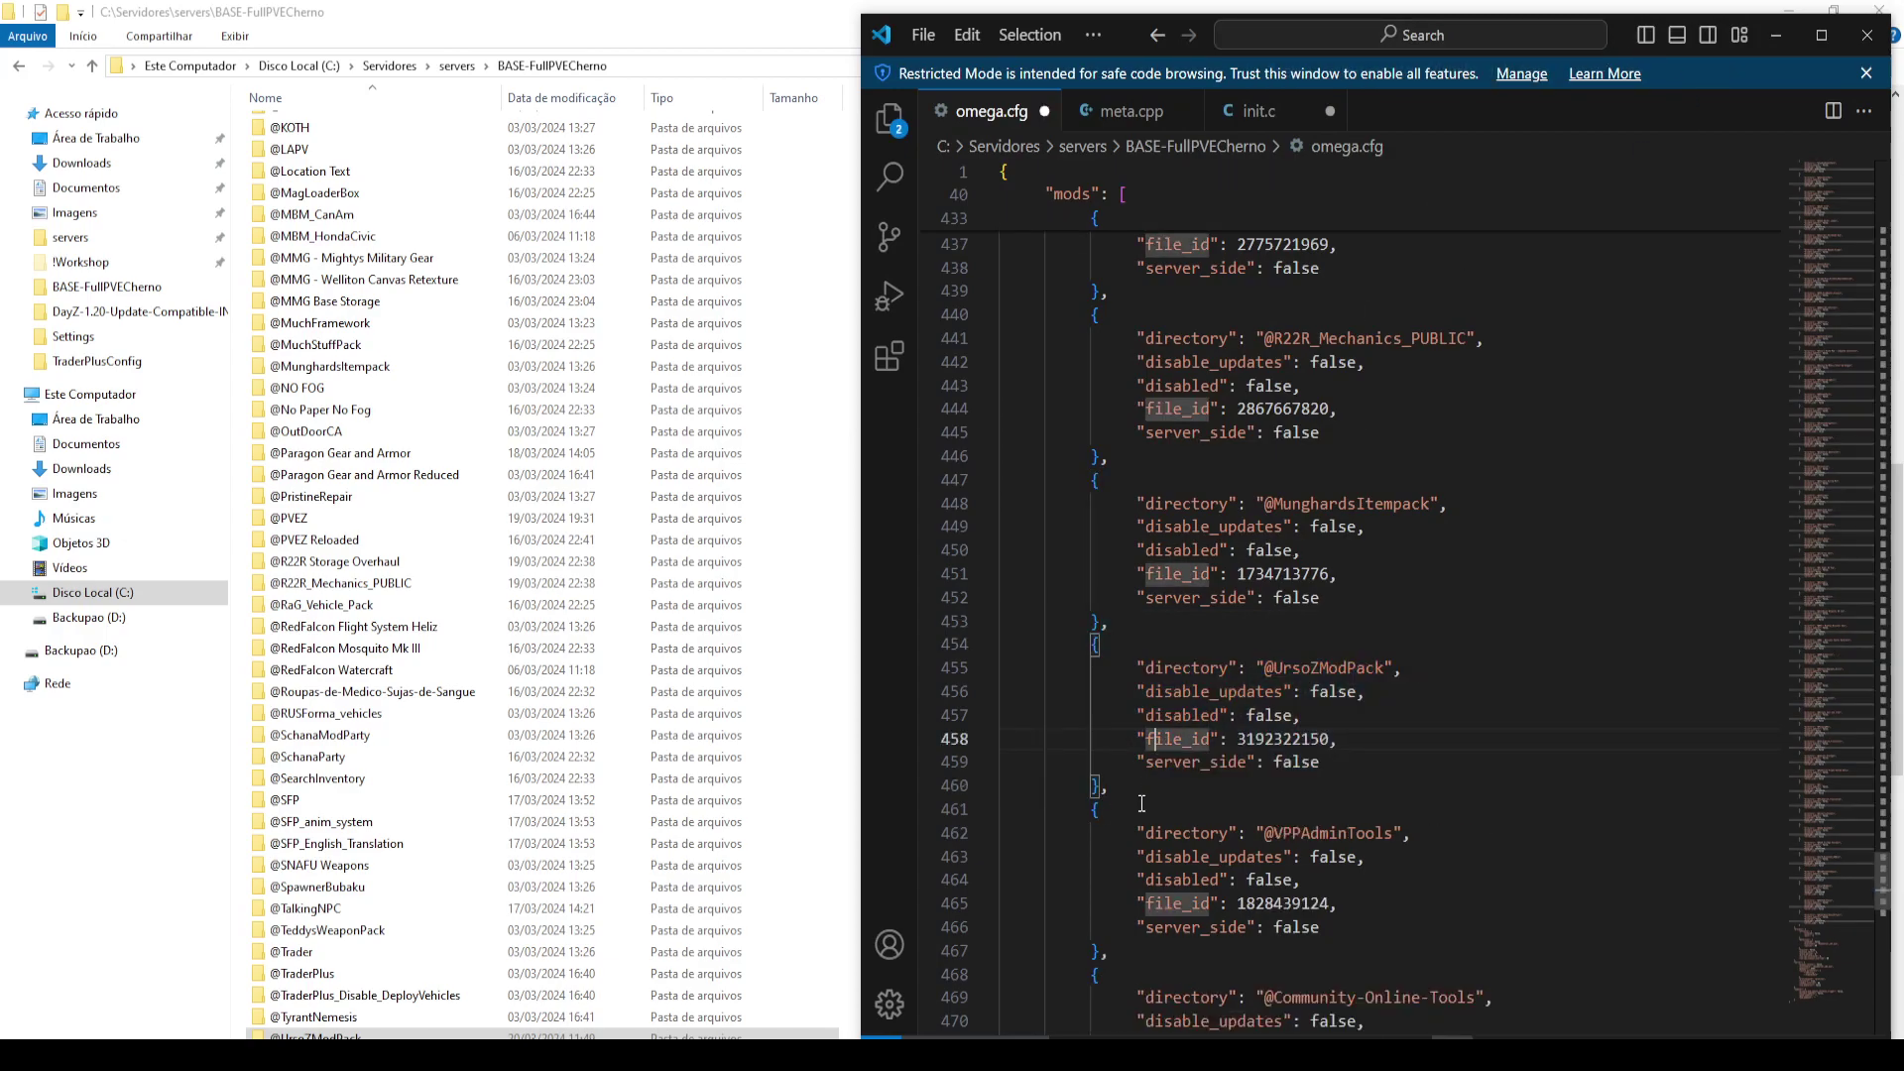
pyautogui.click(1771, 27)
pyautogui.scroll(-6, 367, 763)
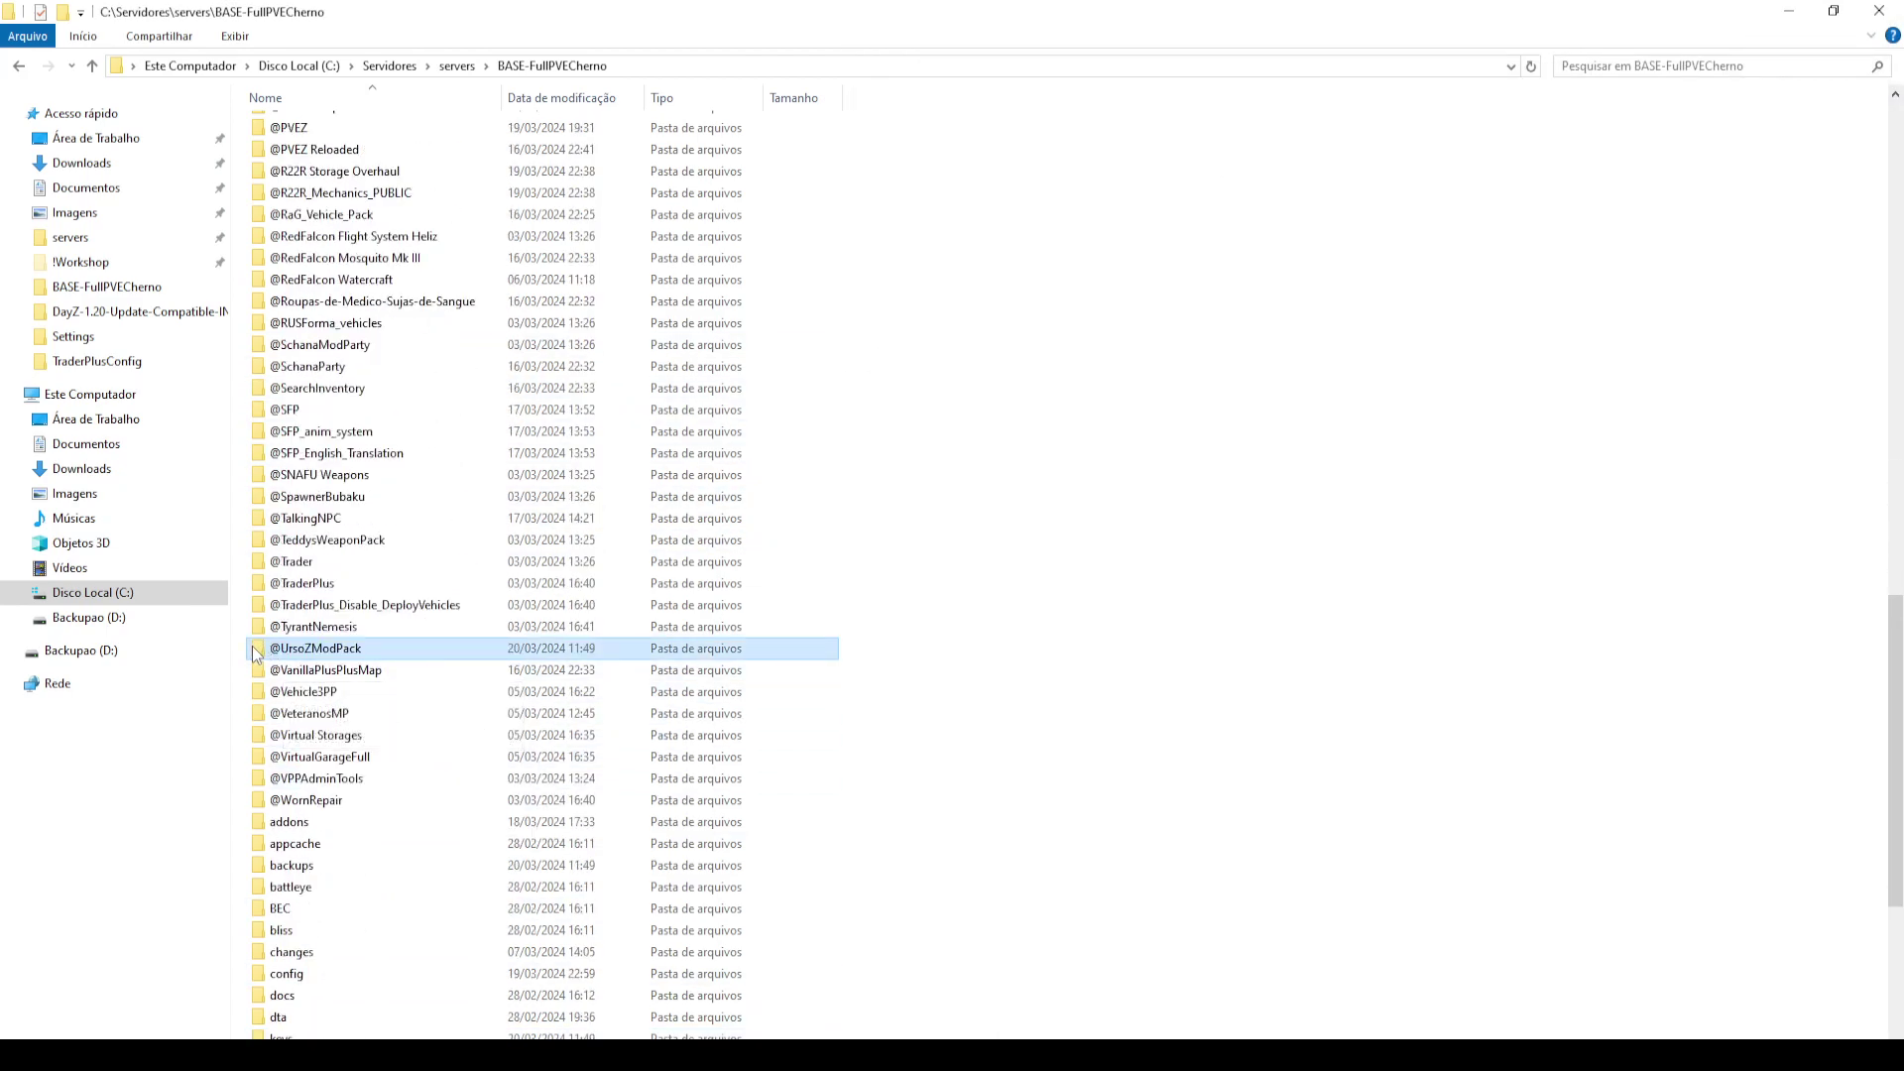
pyautogui.hotkey('shift', 'Delete')
pyautogui.press('Return')
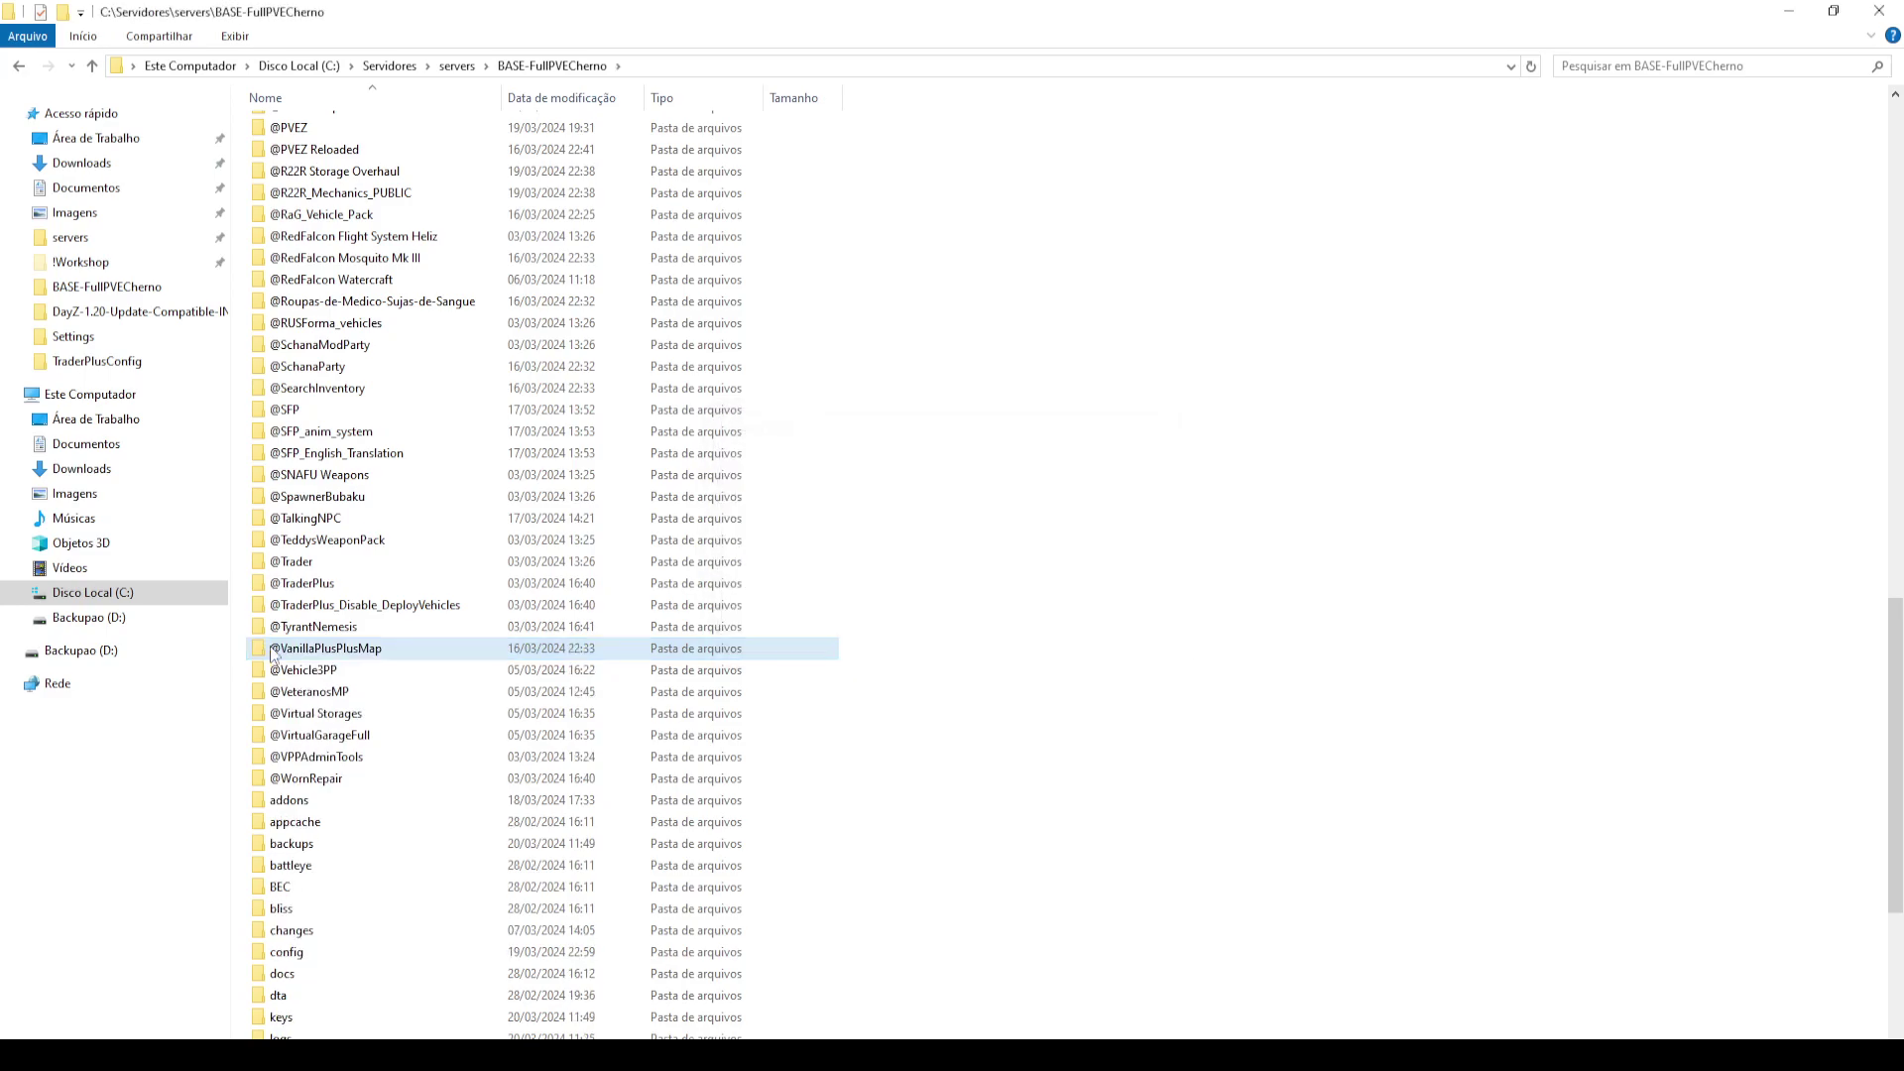
pyautogui.click(1788, 11)
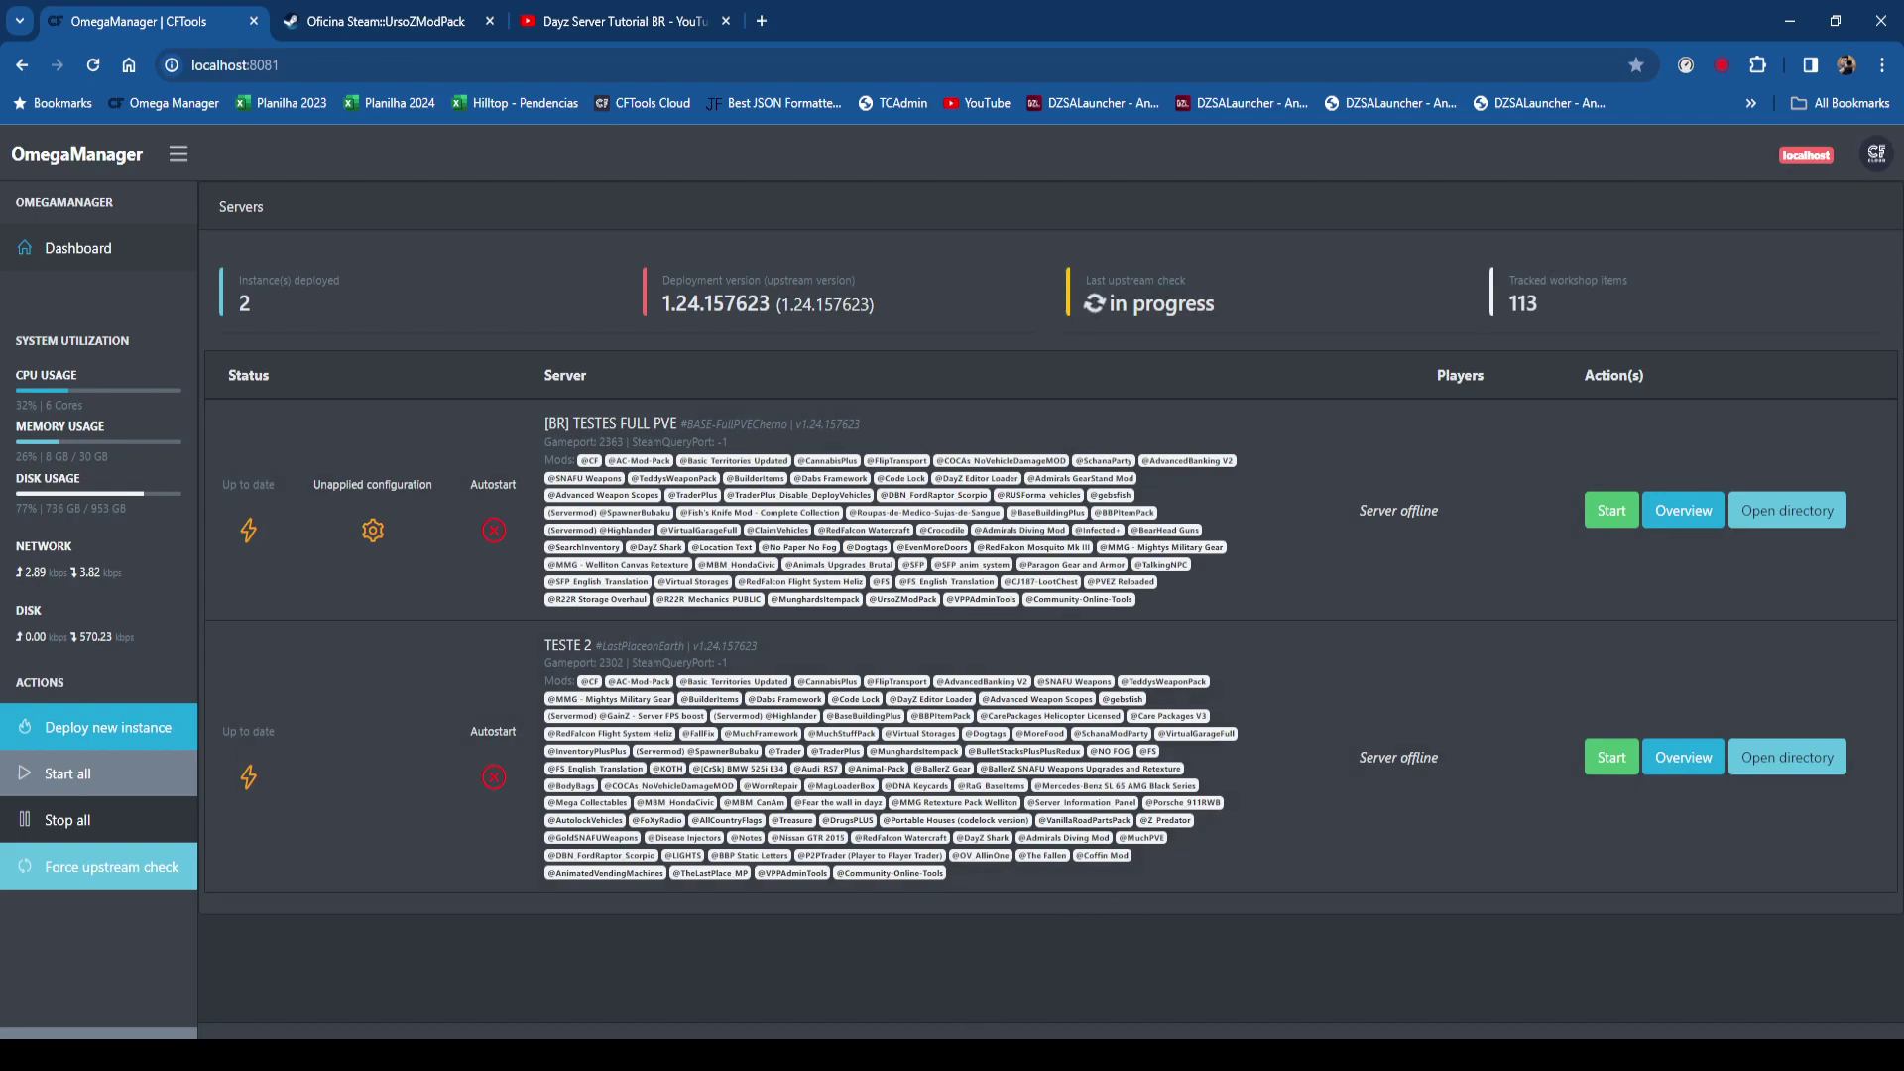
pyautogui.hotkey('alt', 'Tab')
pyautogui.click(1240, 760)
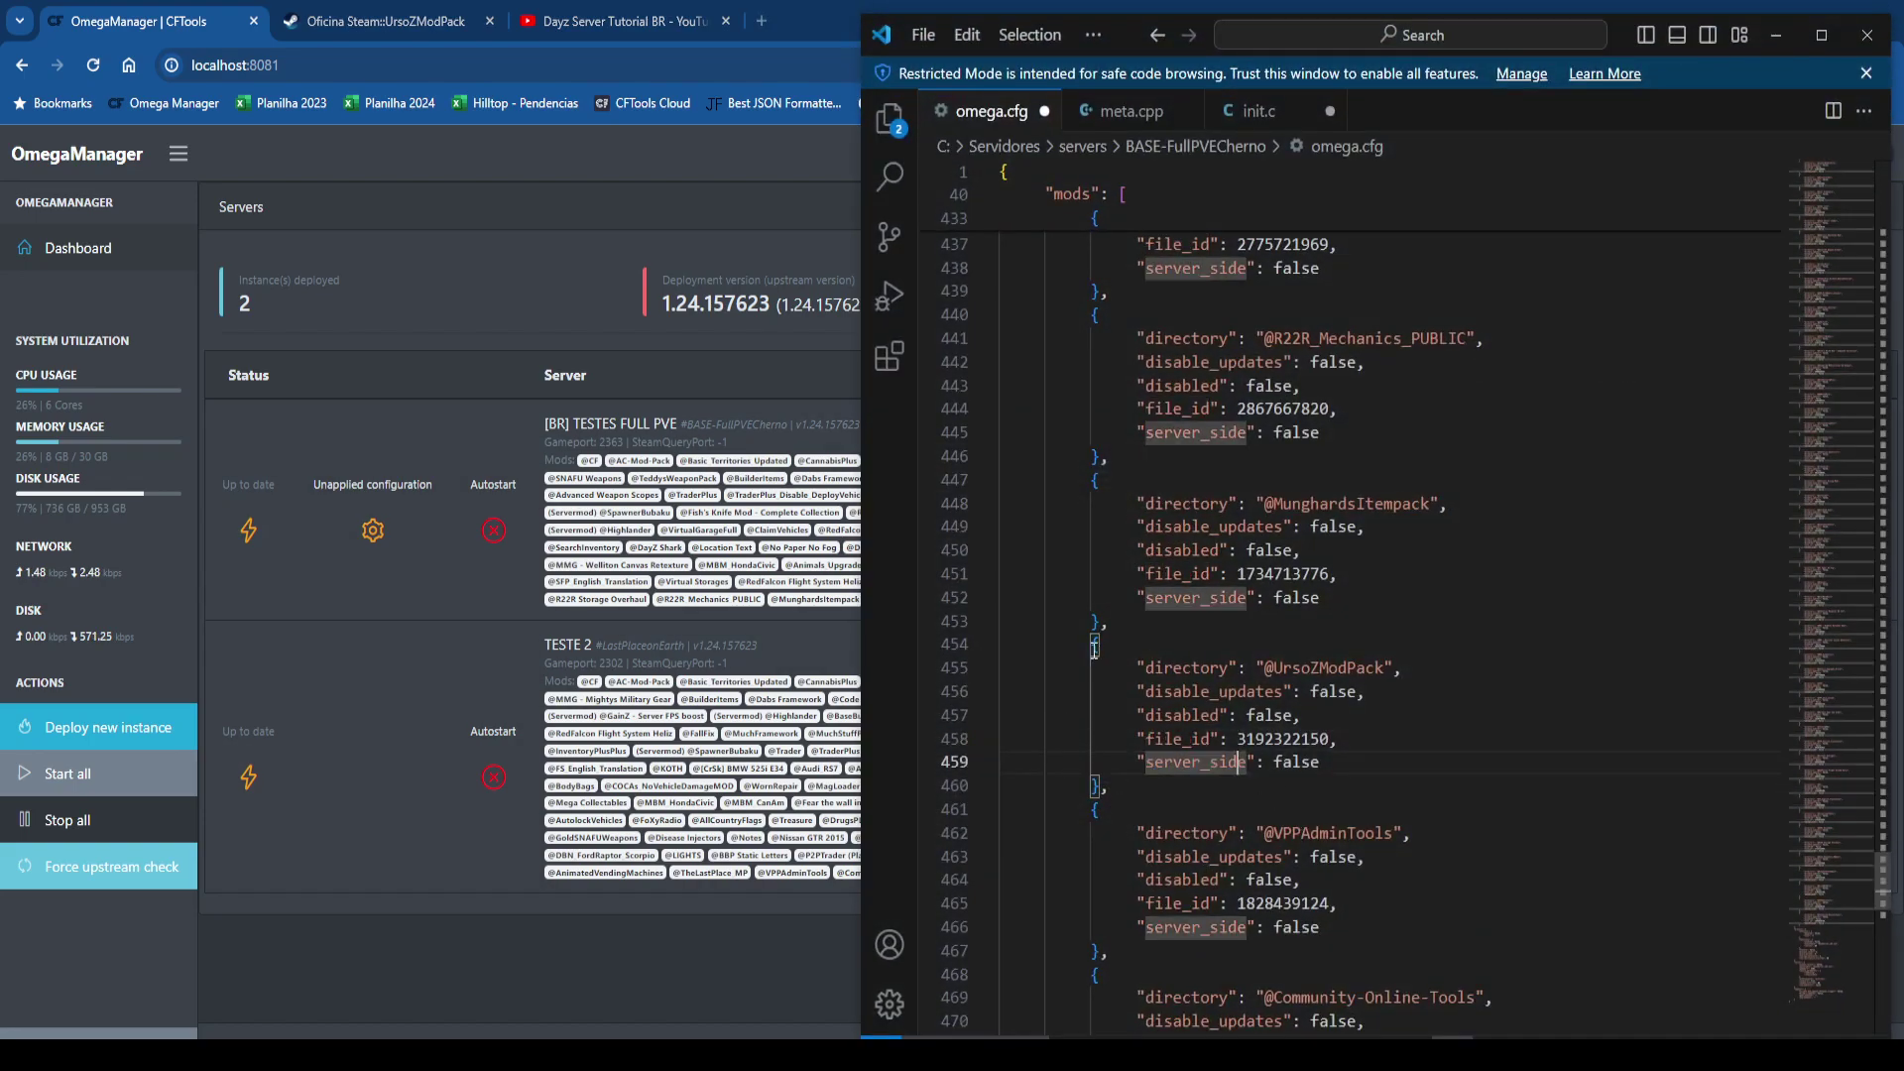
pyautogui.click(1776, 34)
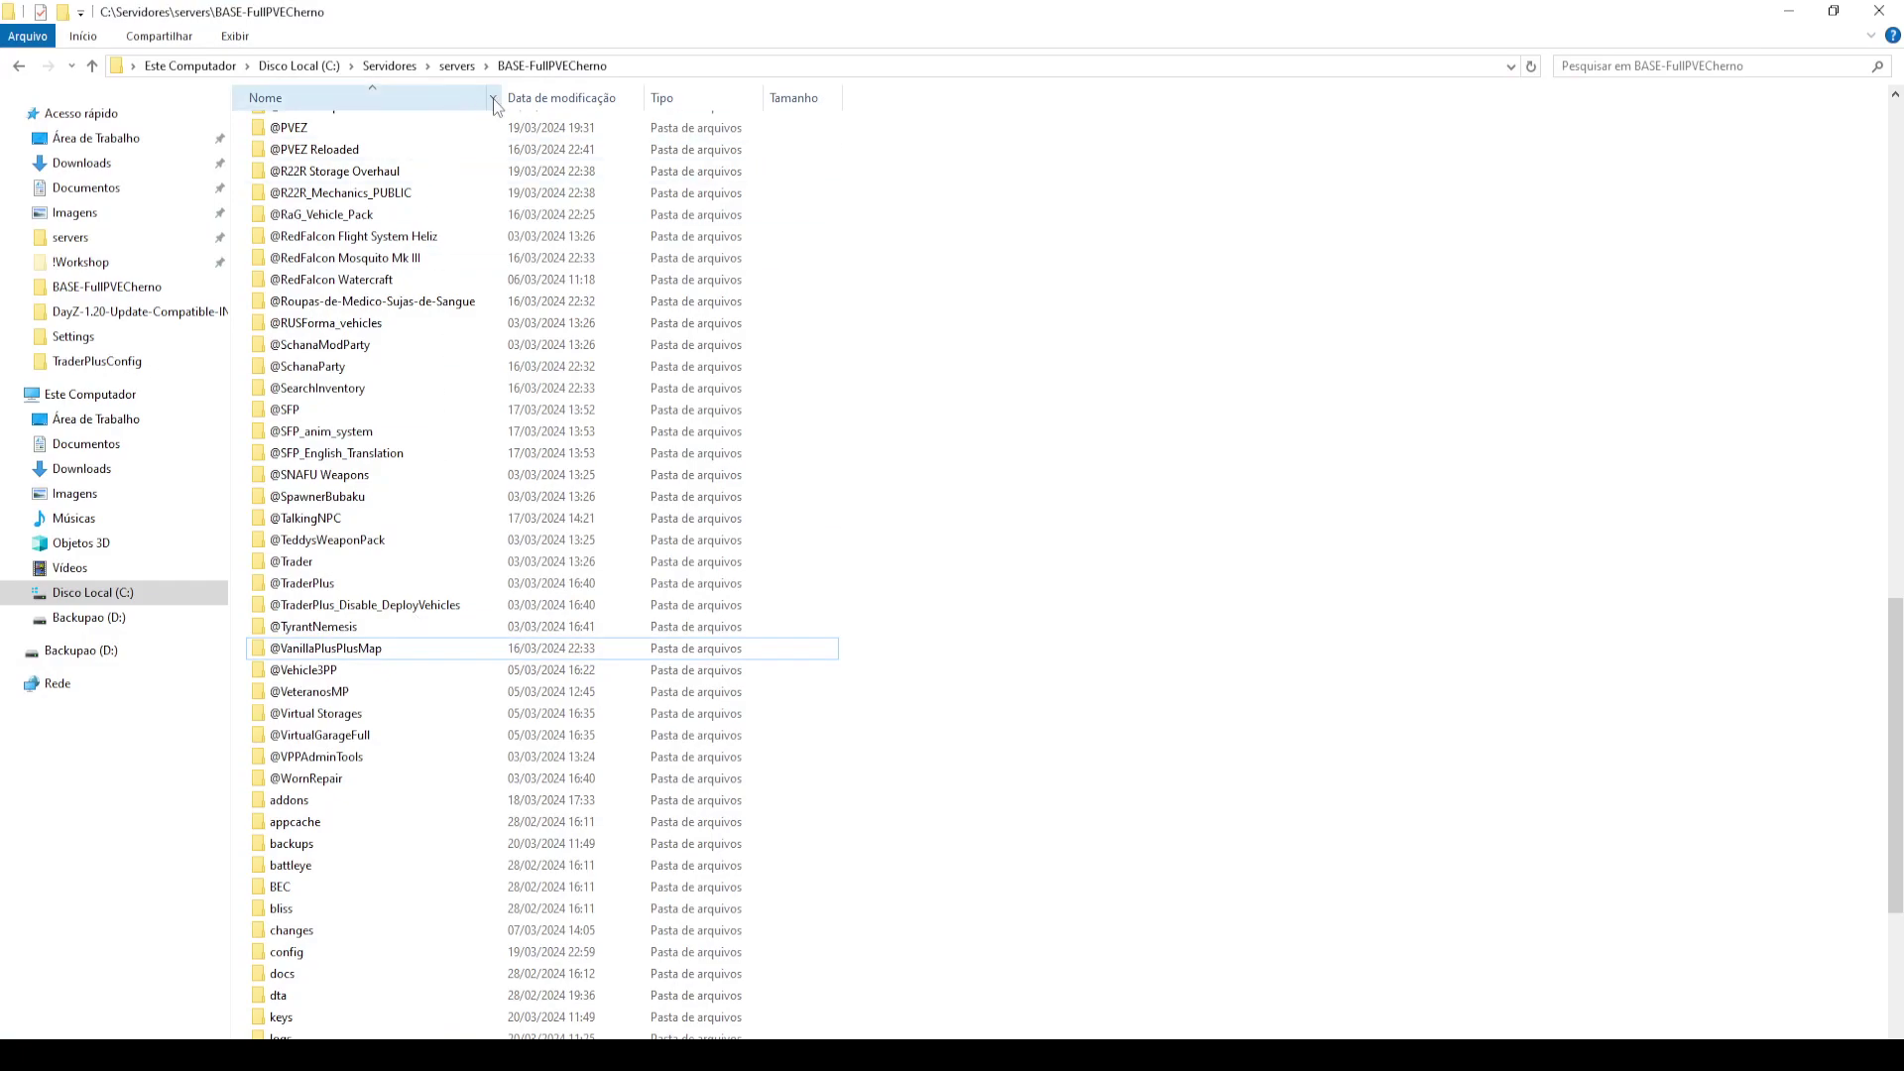
pyautogui.doubleClick(627, 24)
pyautogui.moveTo(627, 24); pyautogui.dragTo(1484, 24)
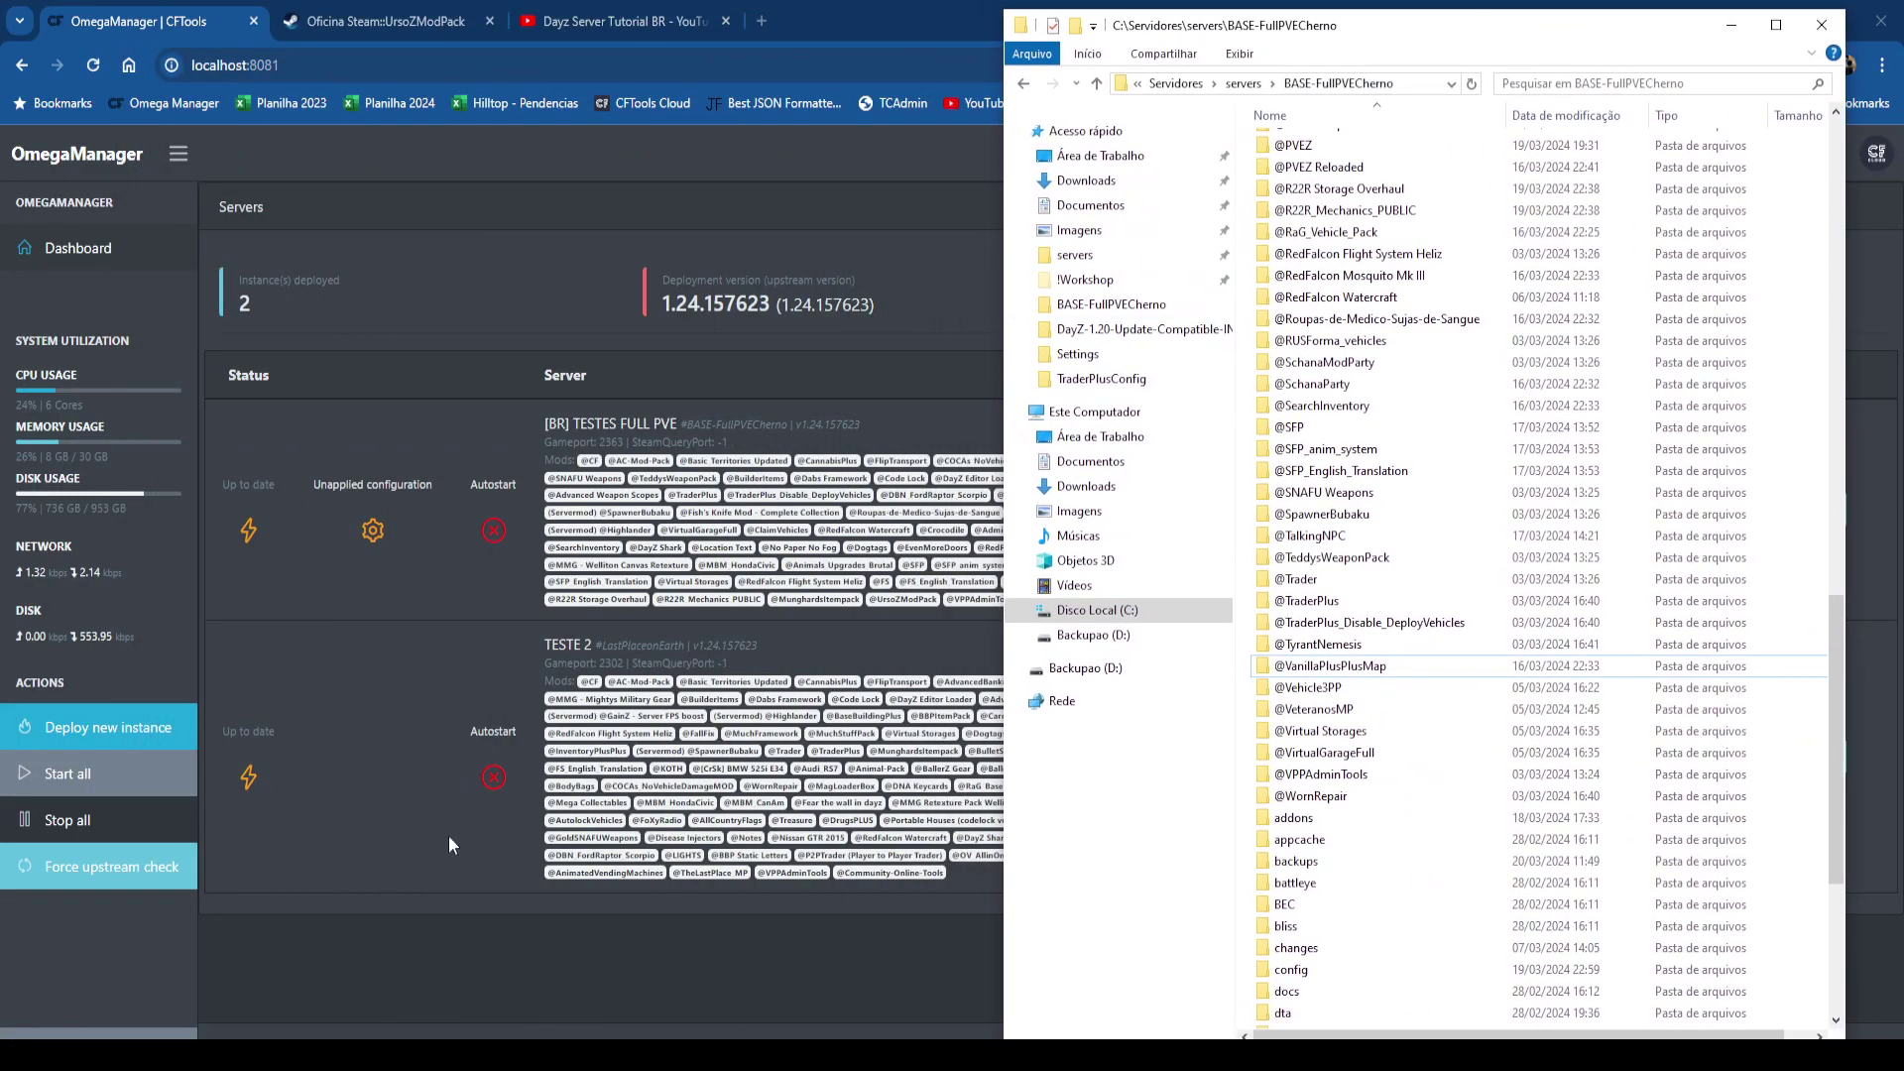
pyautogui.hotkey('alt', 'Tab')
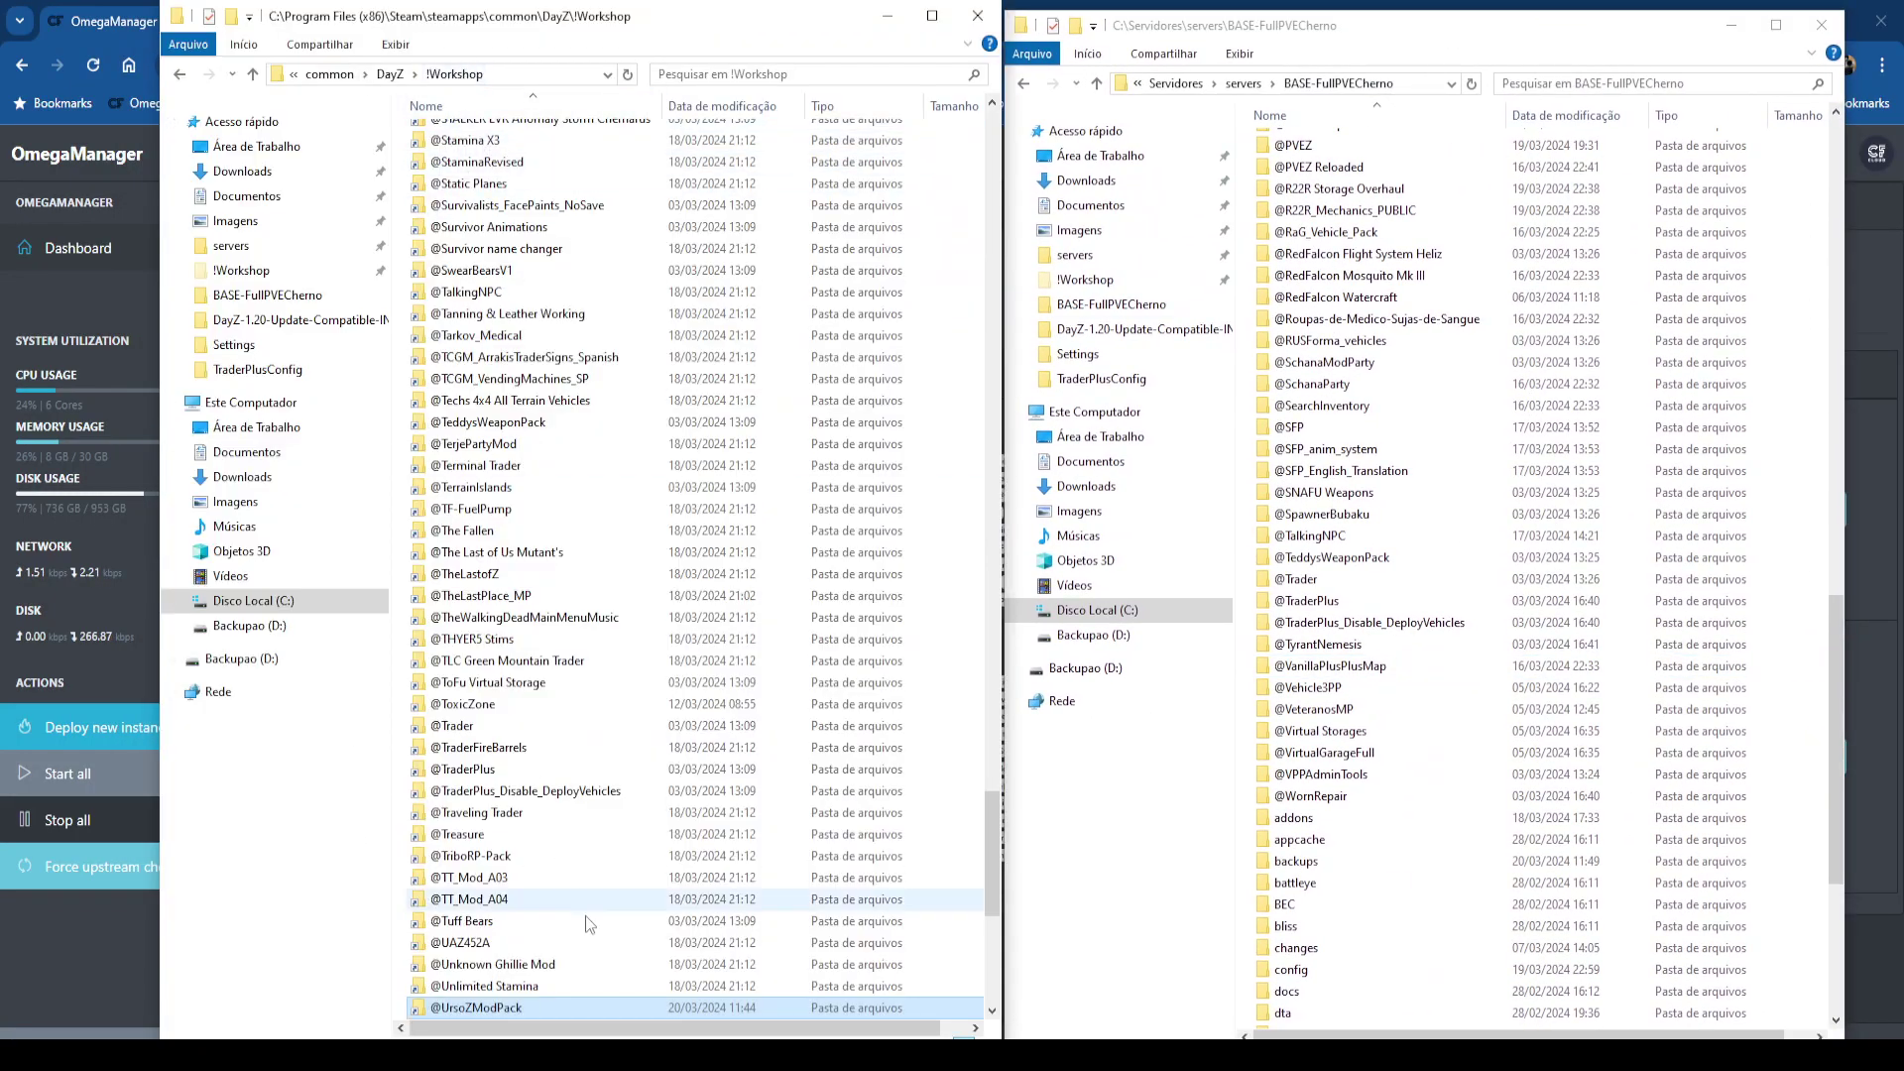
pyautogui.scroll(-4, 580, 900)
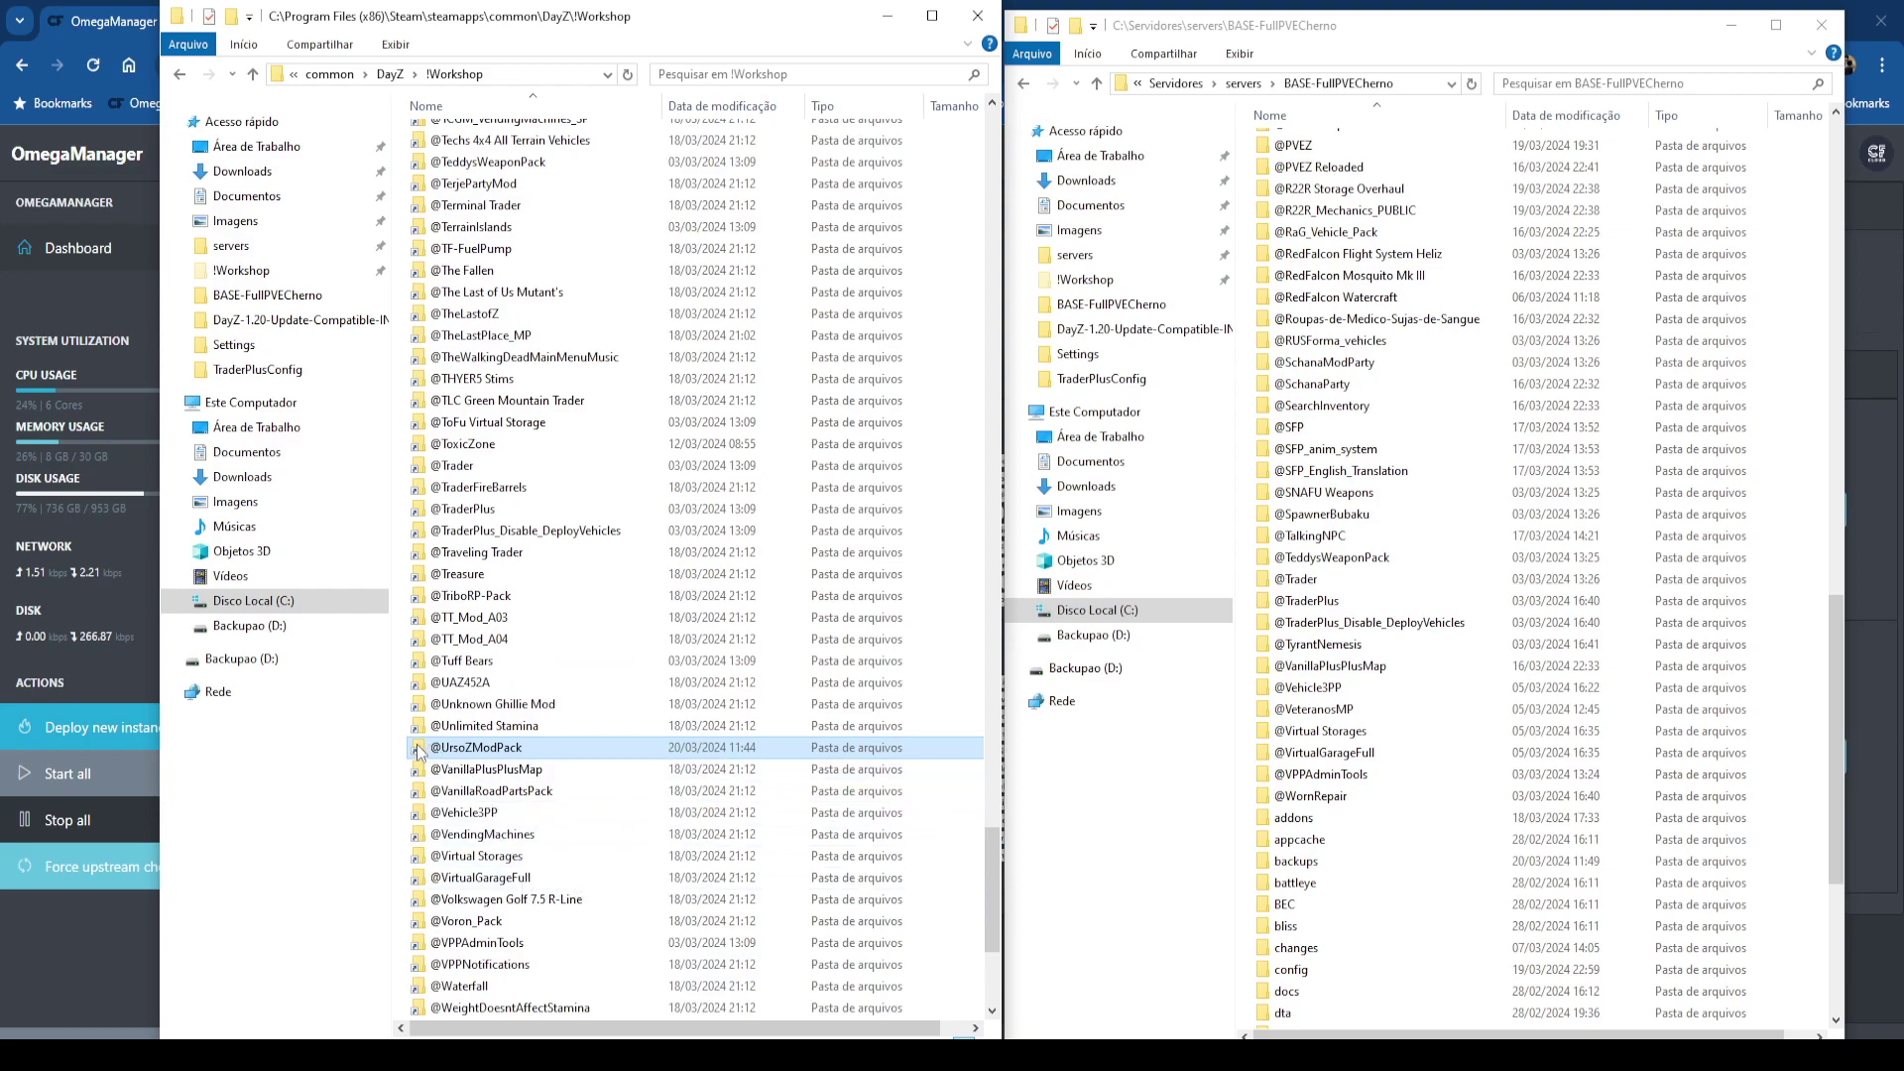
pyautogui.click(1327, 57)
pyautogui.hotkey('ctrl', 'v')
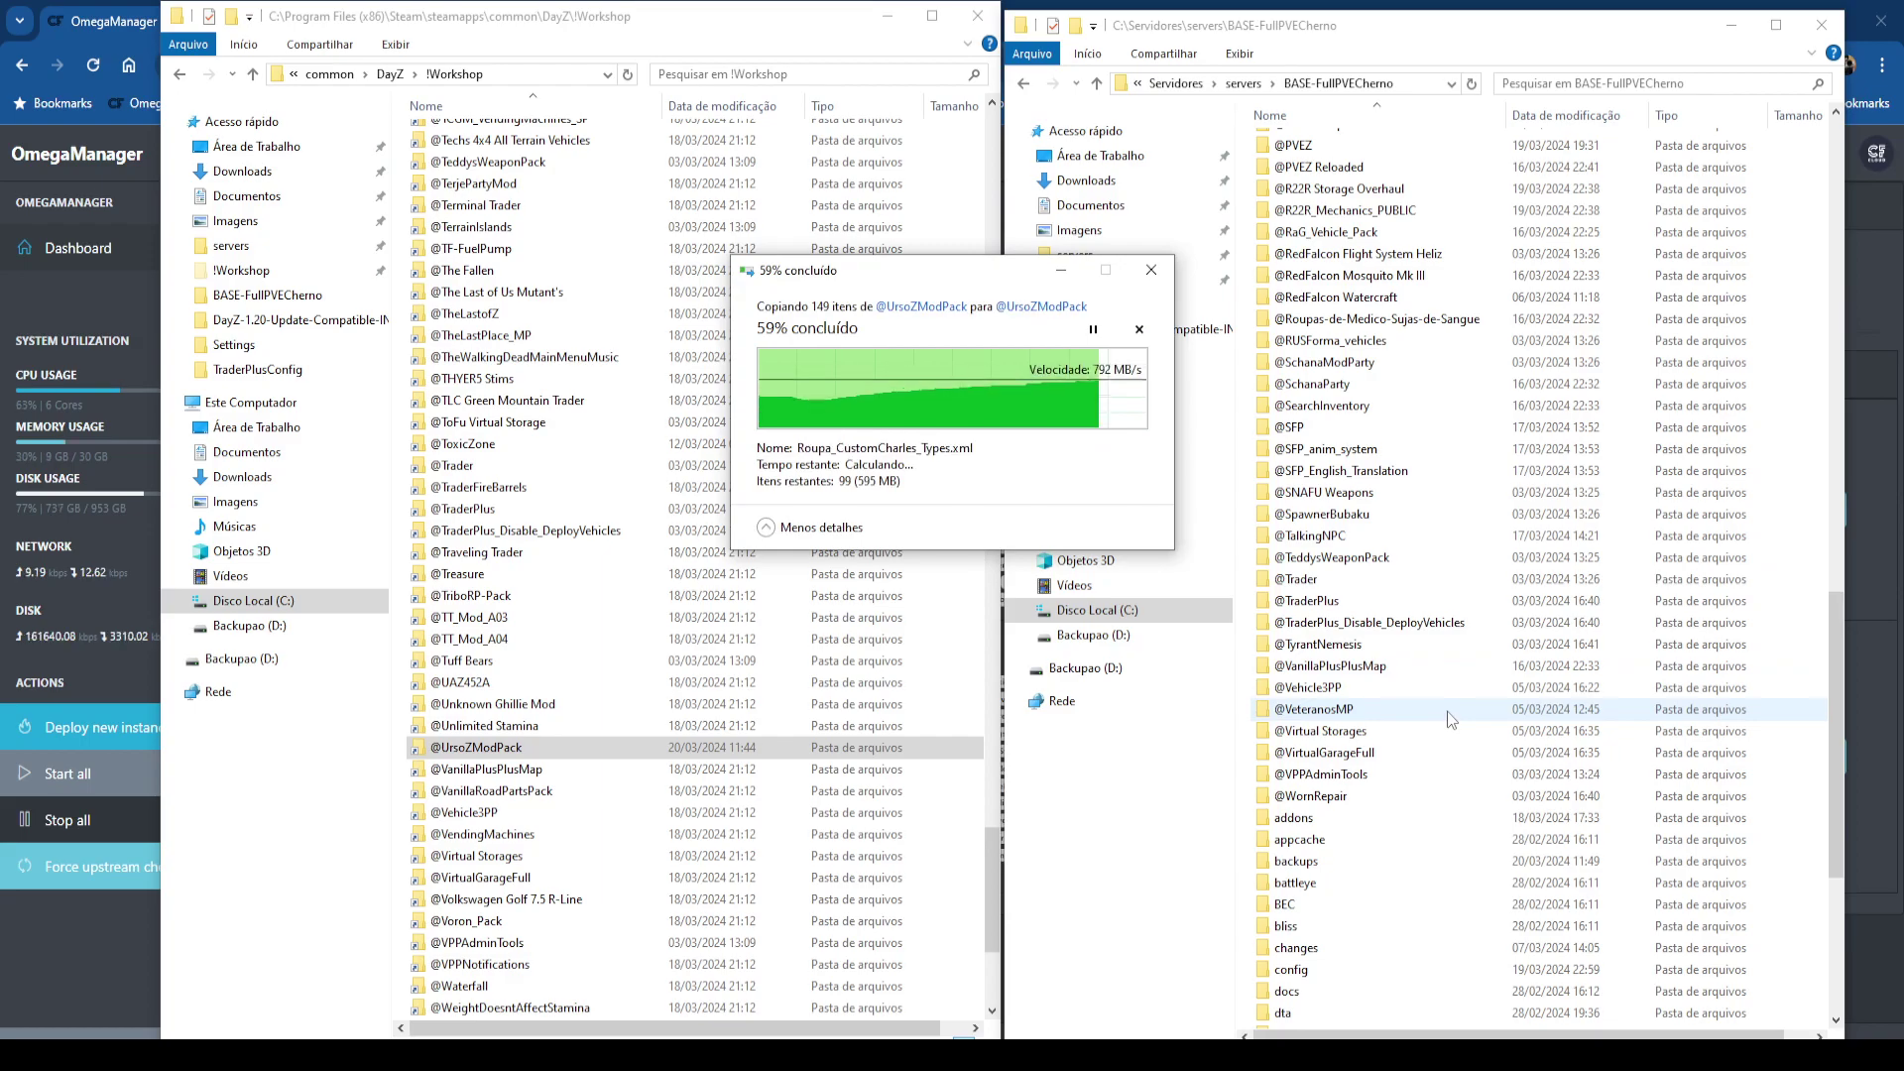
pyautogui.scroll(5, 1422, 718)
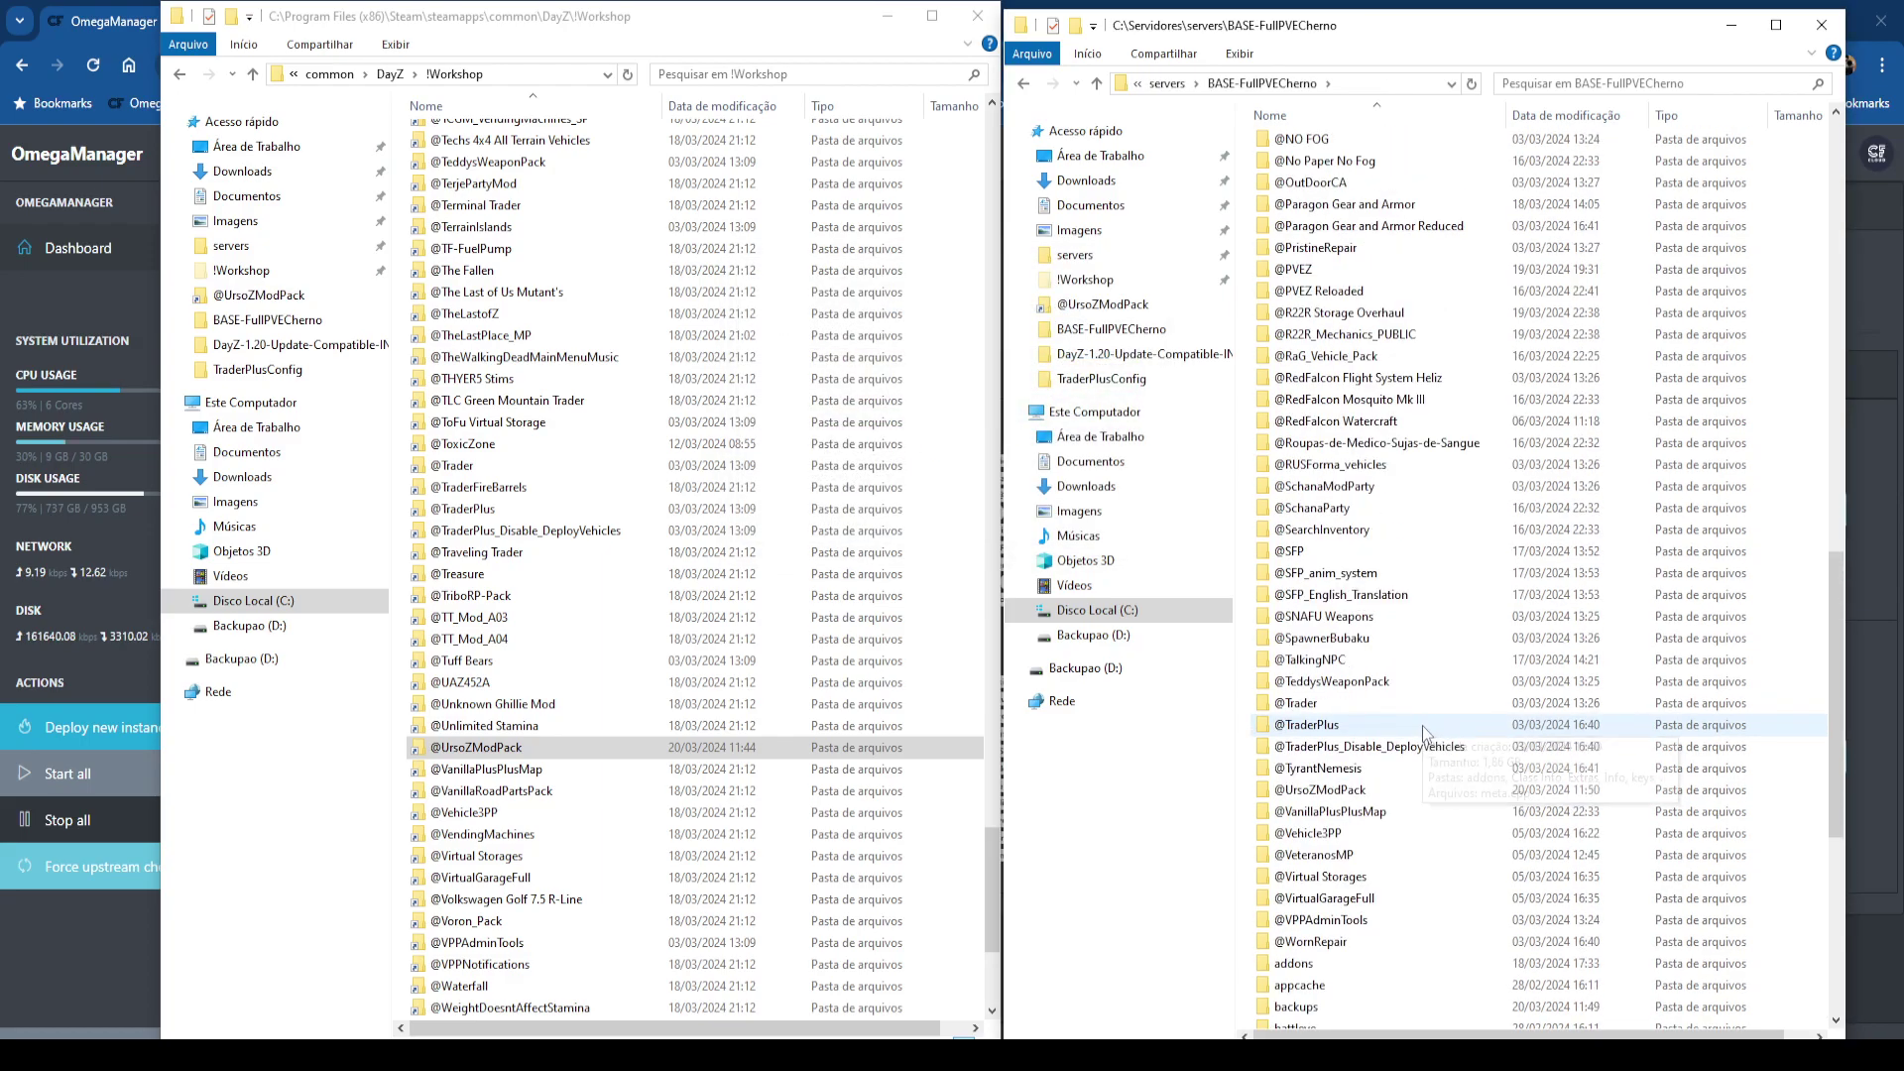
pyautogui.scroll(4, 1422, 740)
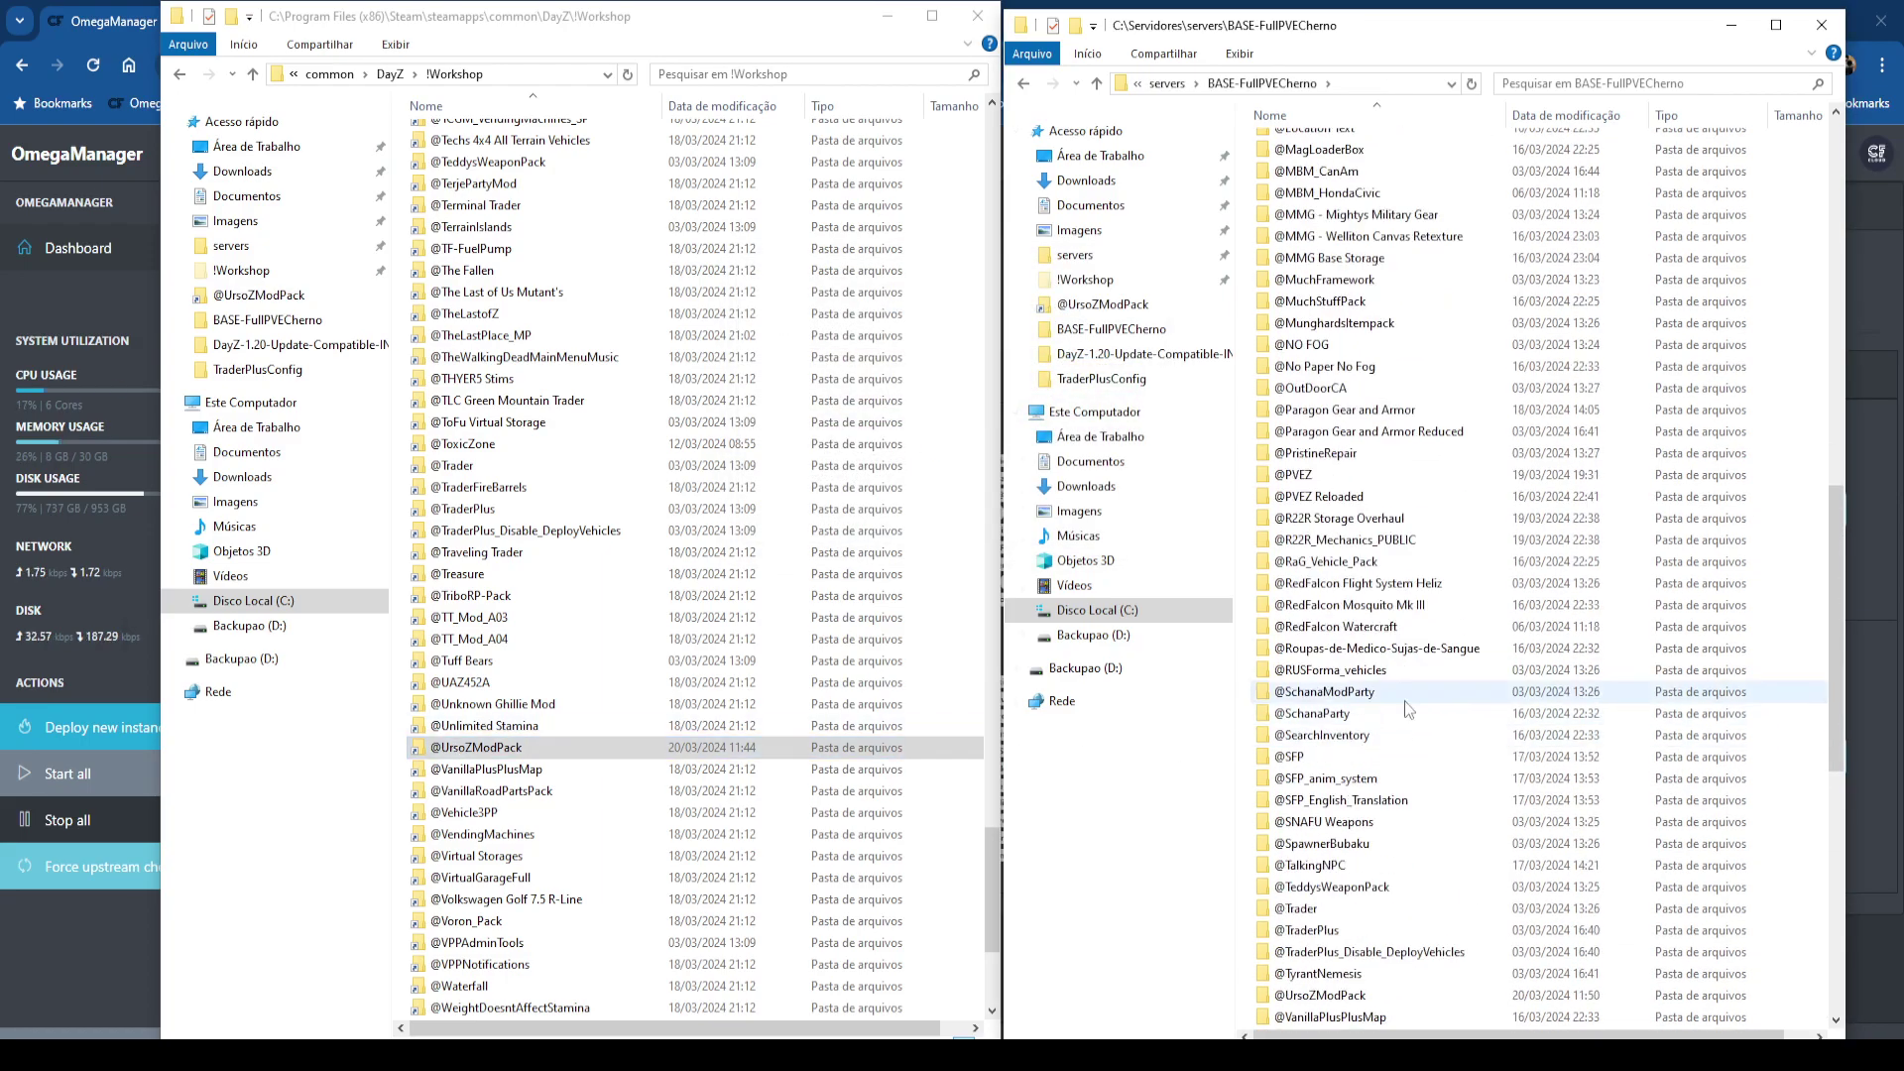
pyautogui.scroll(-4, 1339, 632)
pyautogui.scroll(-4, 1358, 714)
pyautogui.scroll(-2, 1371, 784)
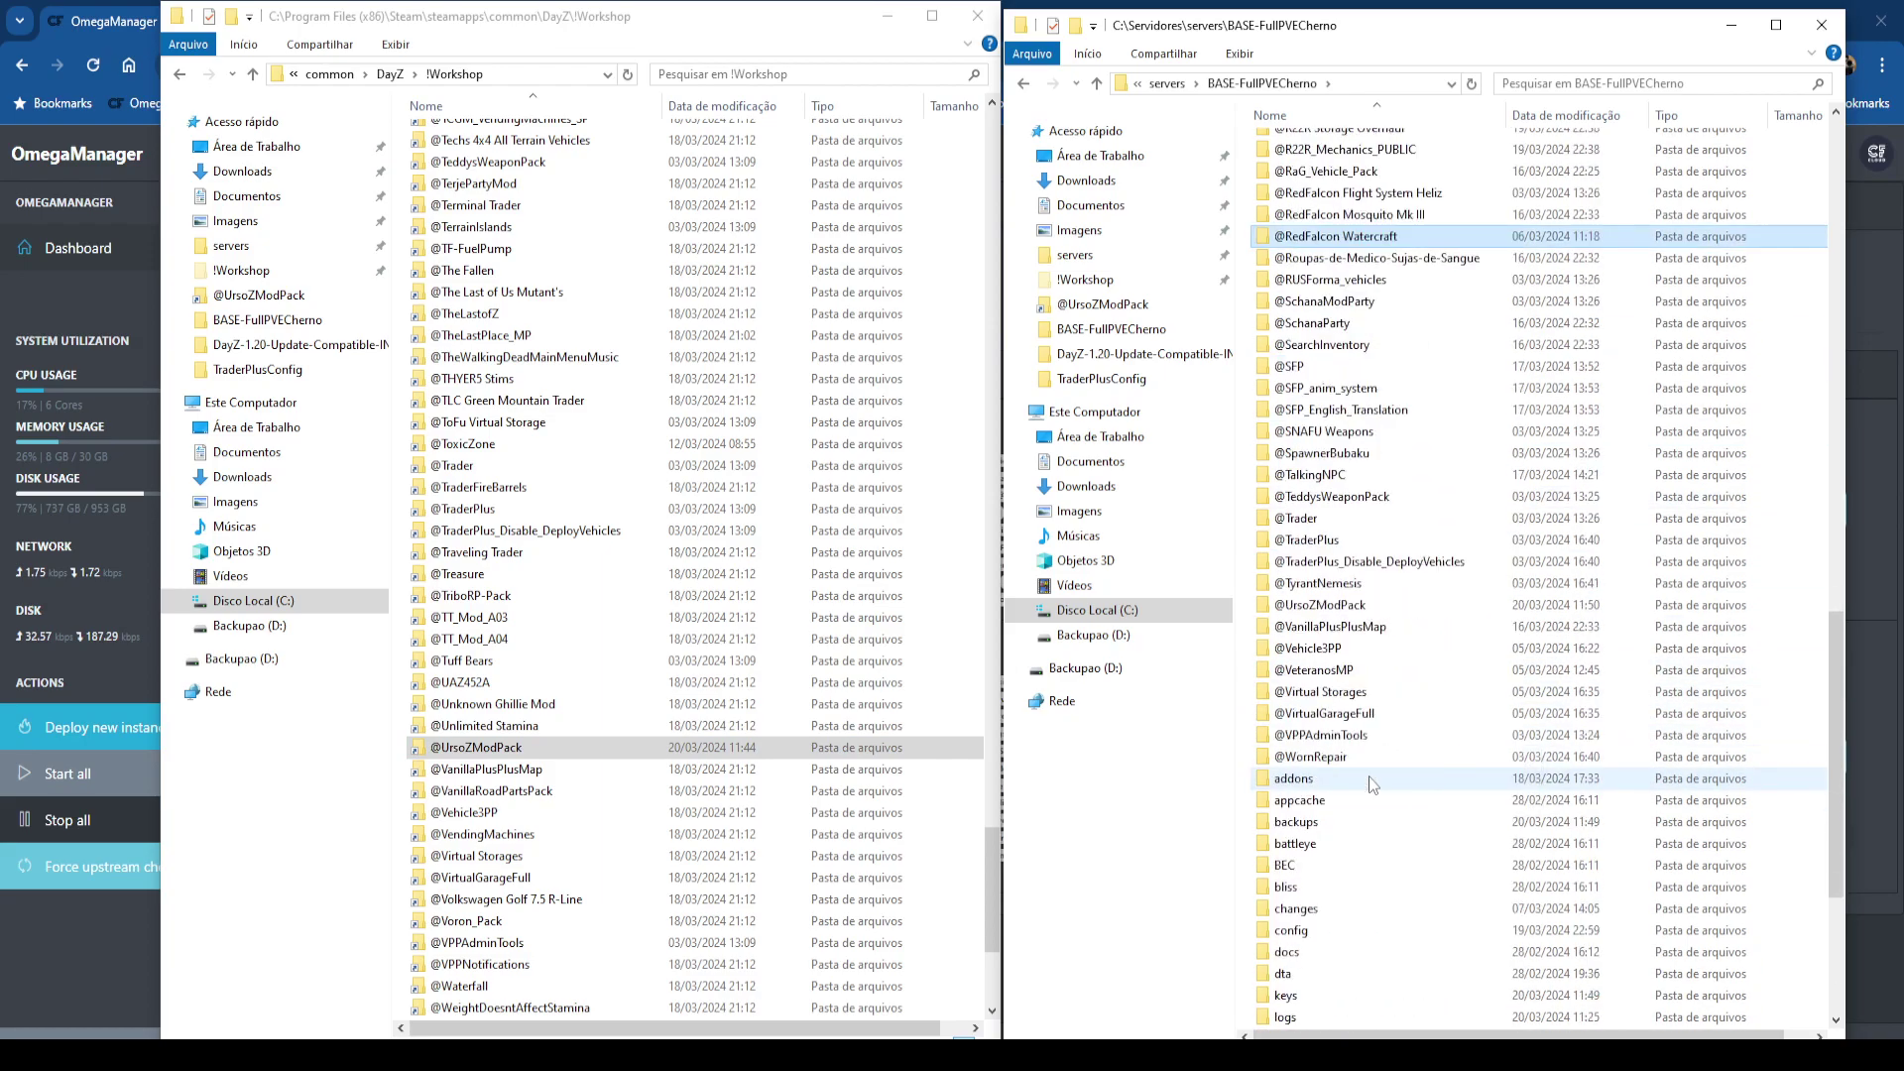
pyautogui.click(1300, 604)
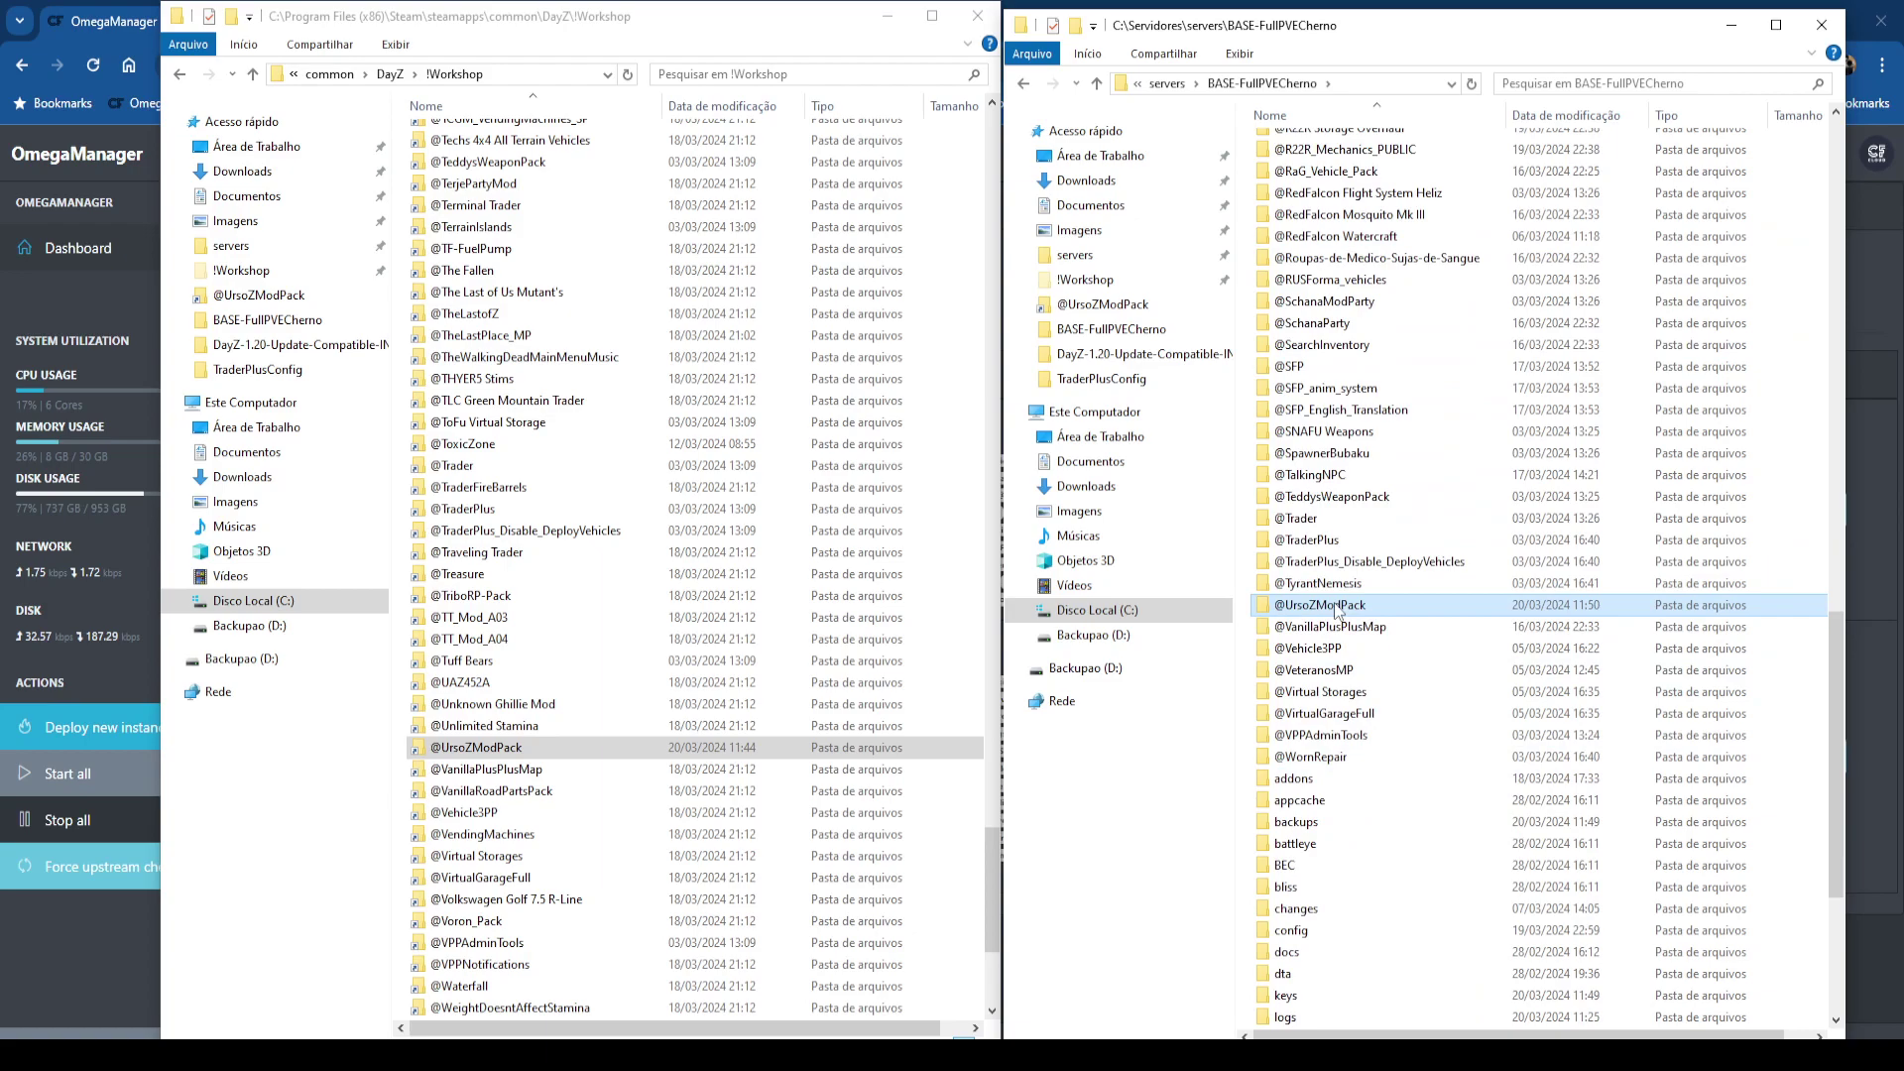
pyautogui.doubleClick(476, 747)
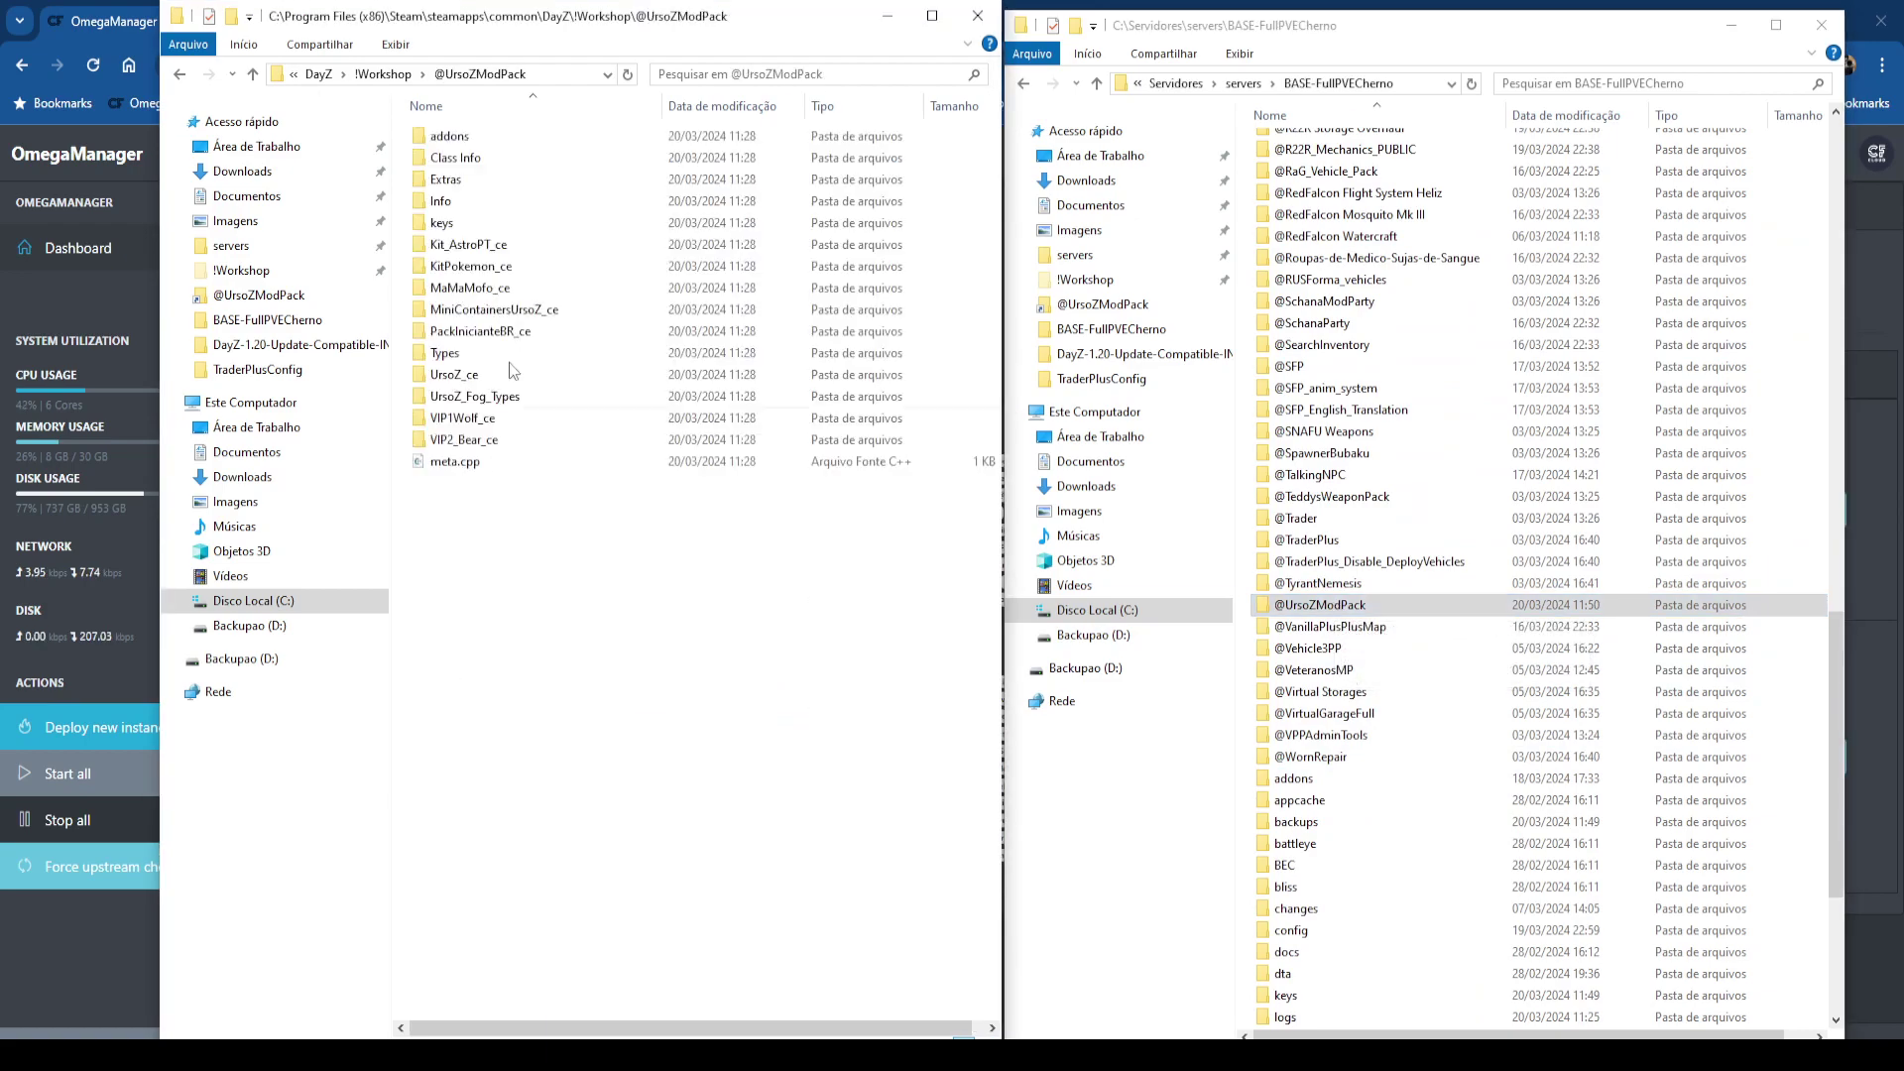
pyautogui.click(445, 226)
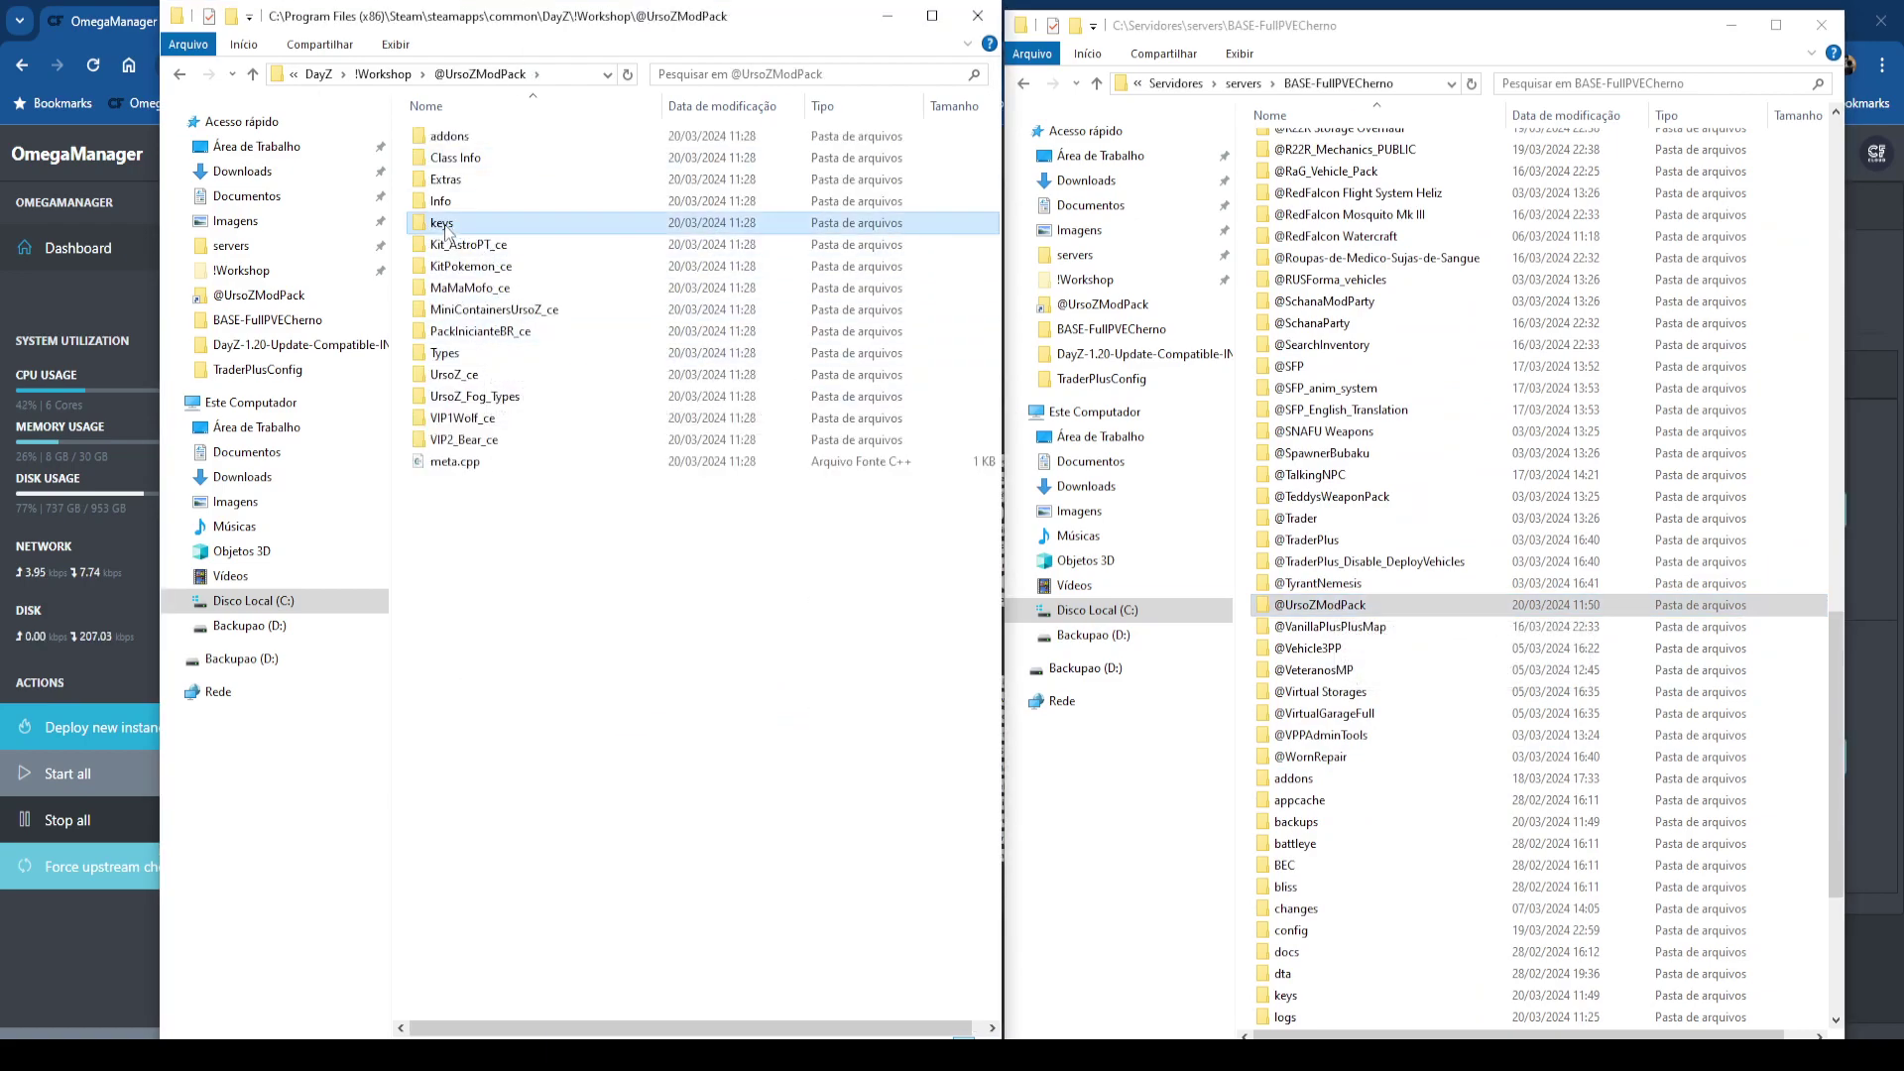
pyautogui.doubleClick(445, 226)
pyautogui.scroll(-5, 1311, 663)
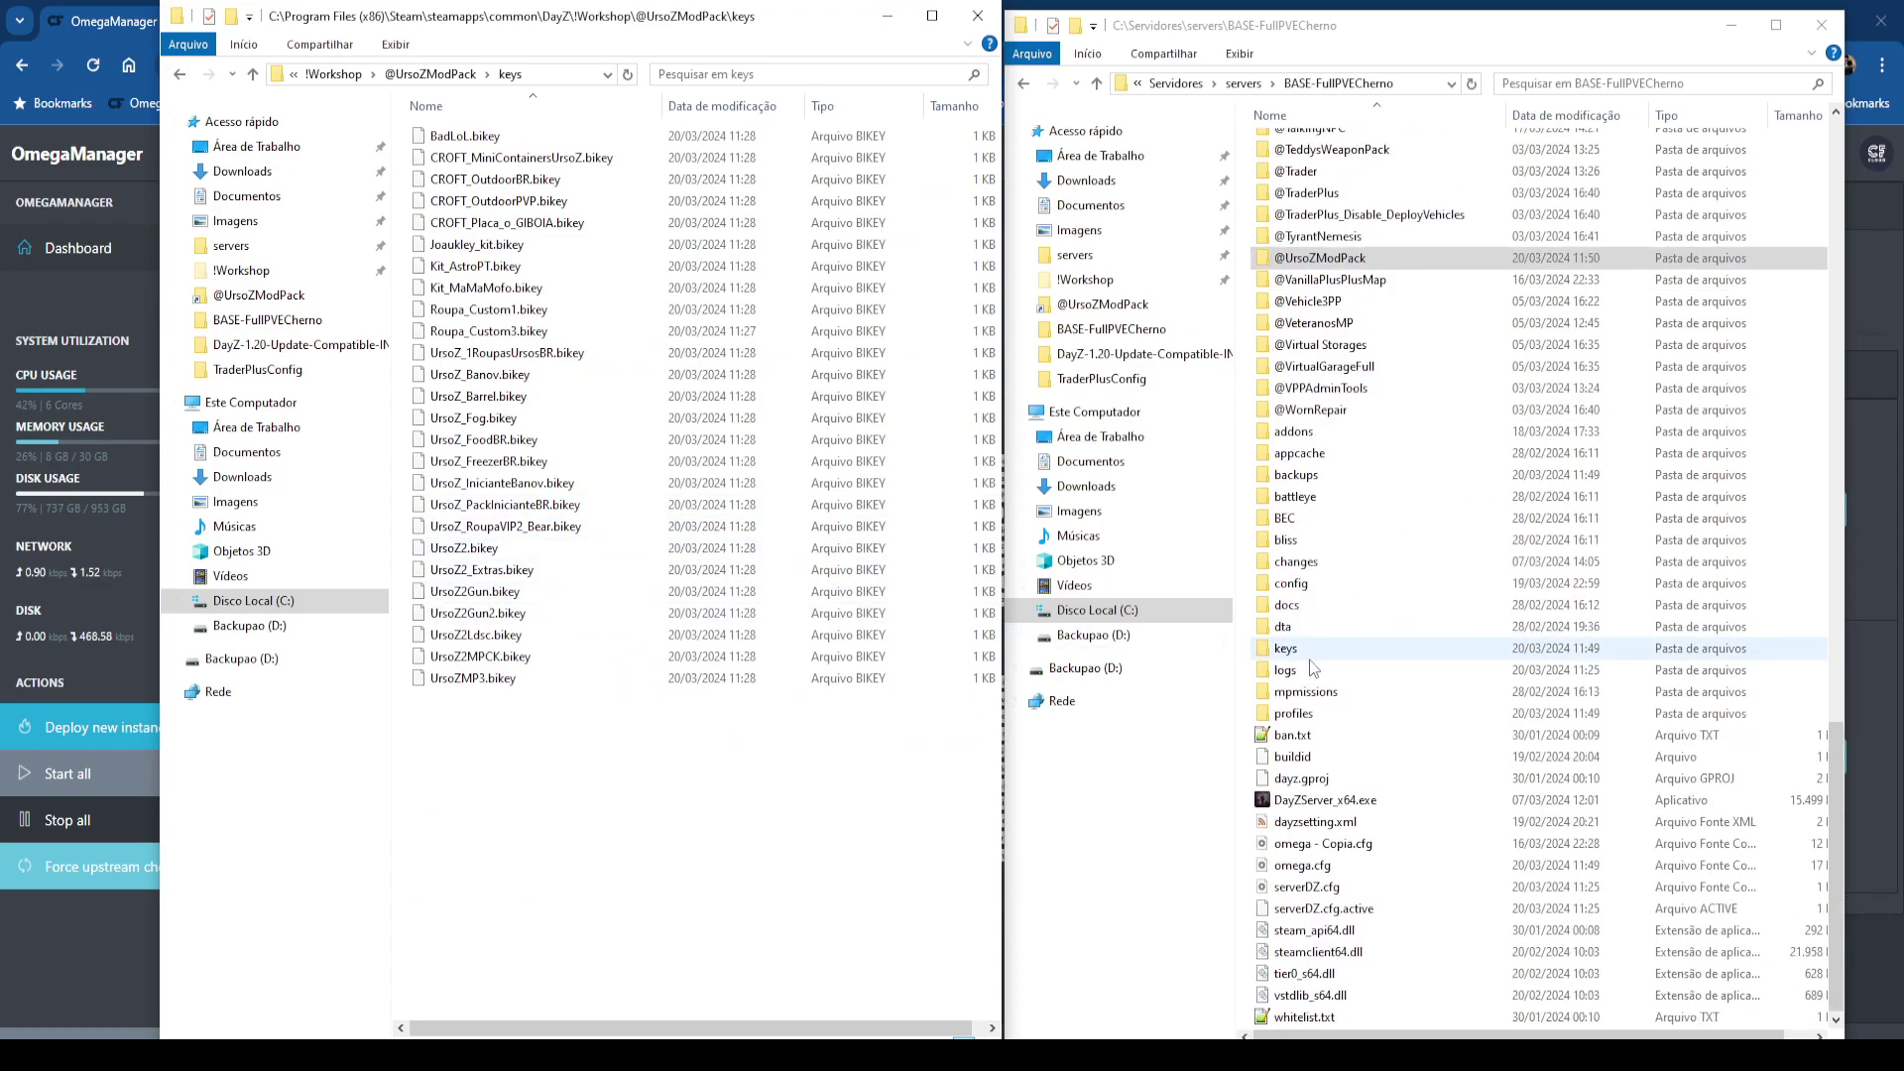
pyautogui.doubleClick(1285, 647)
pyautogui.click(476, 656)
pyautogui.hotkey('ctrl', 'a')
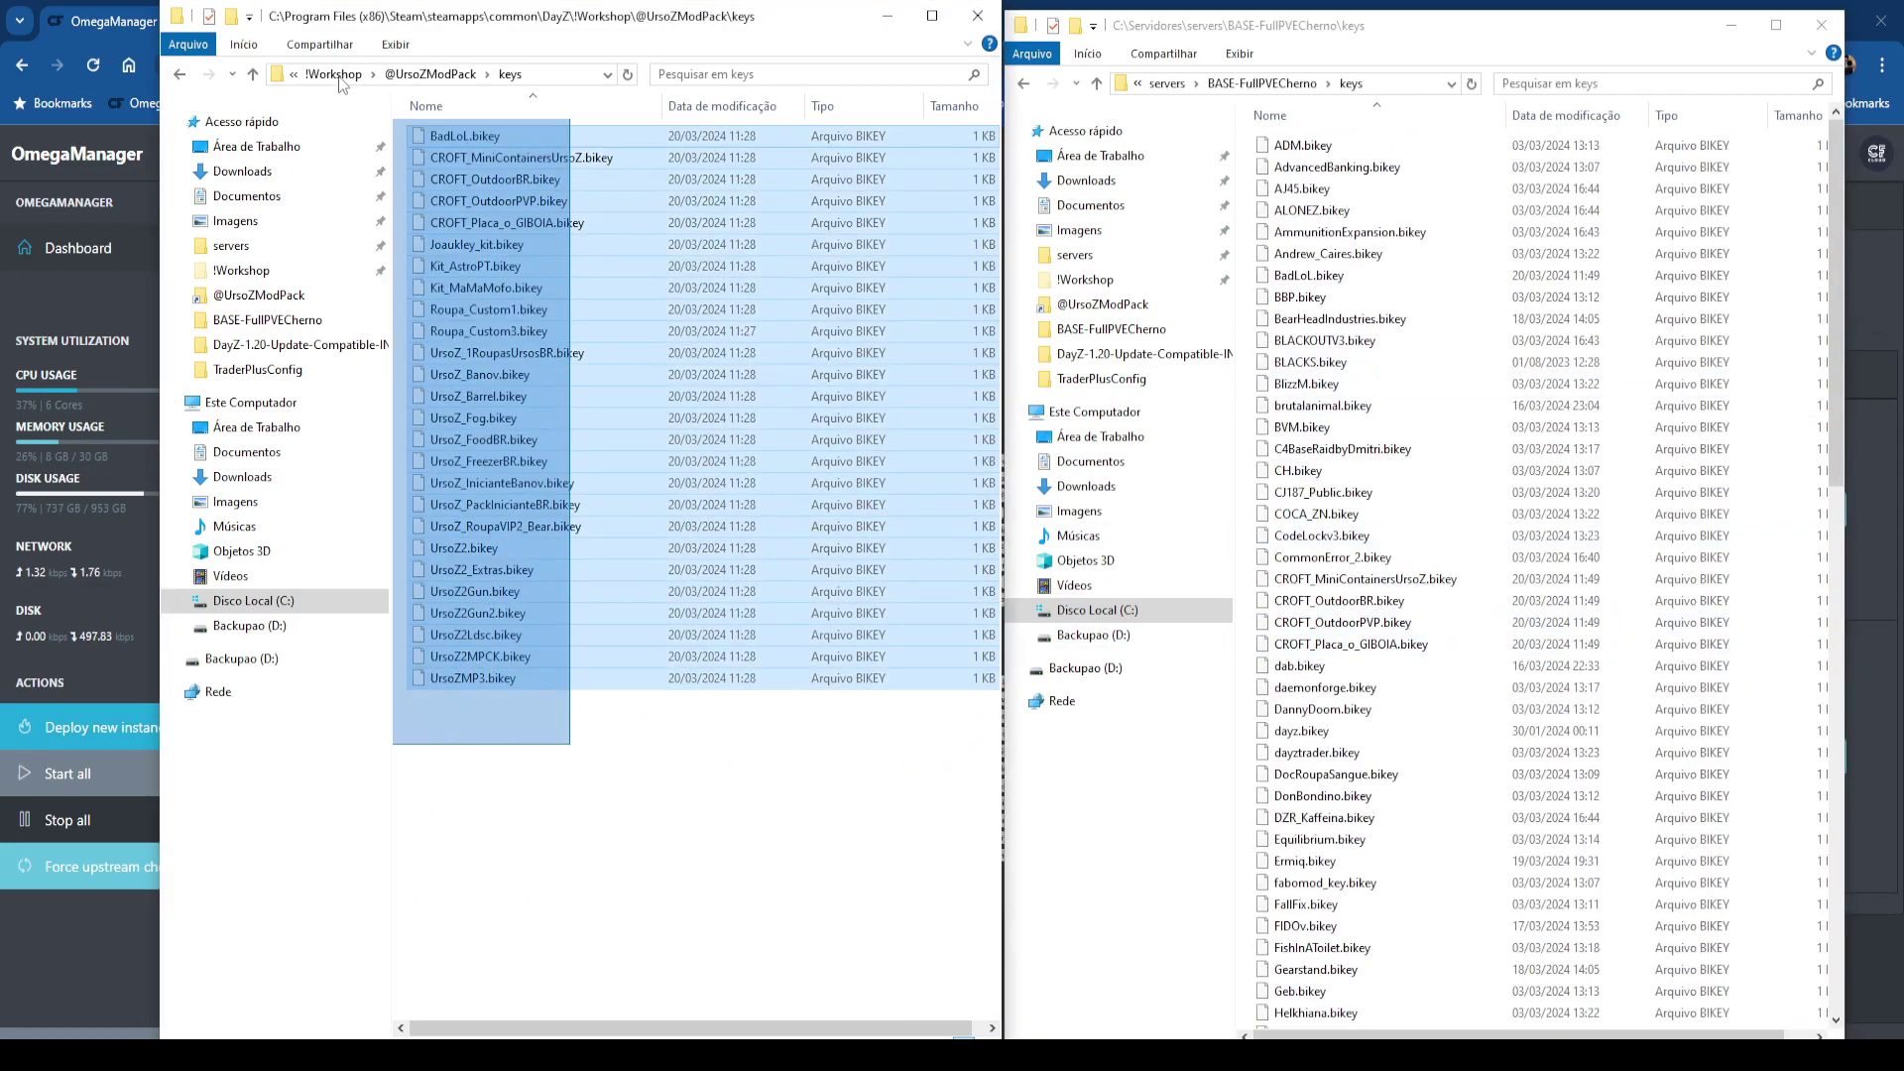
pyautogui.click(1333, 30)
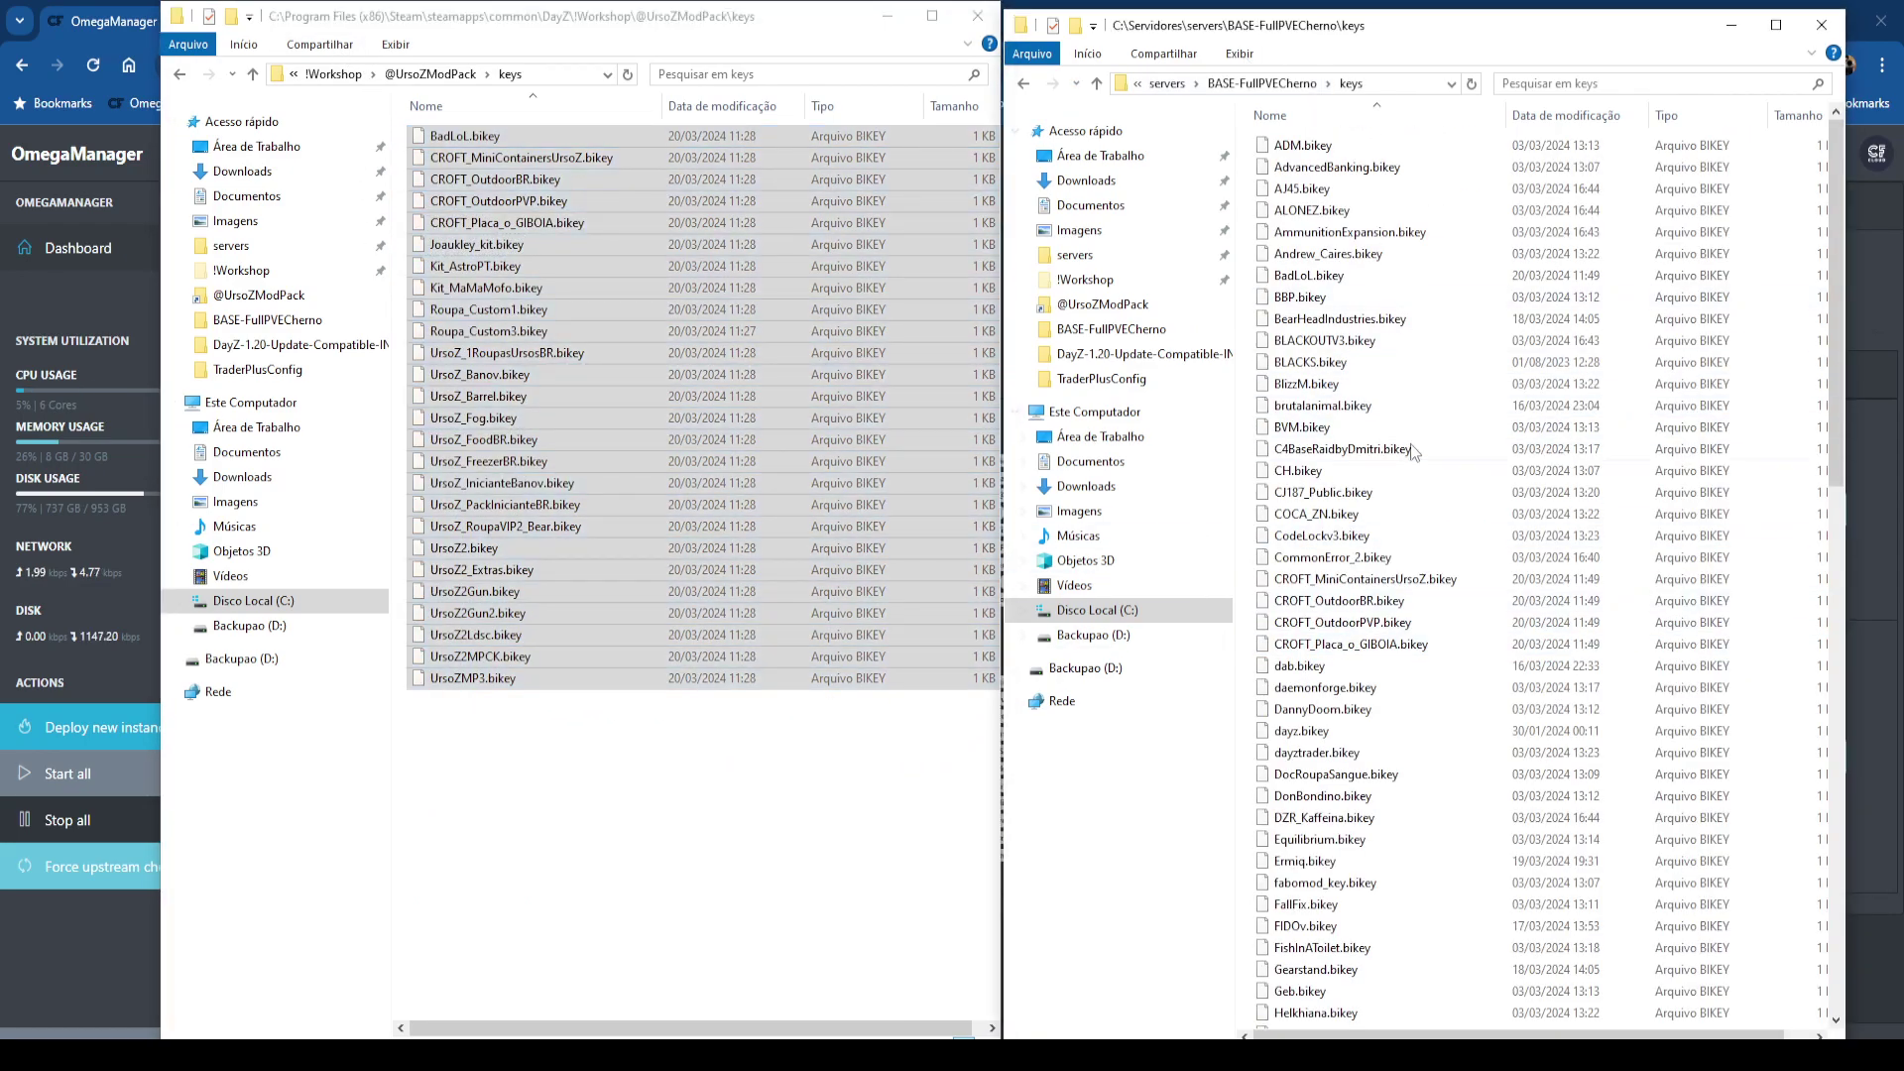
pyautogui.hotkey('ctrl', 'v')
pyautogui.click(980, 425)
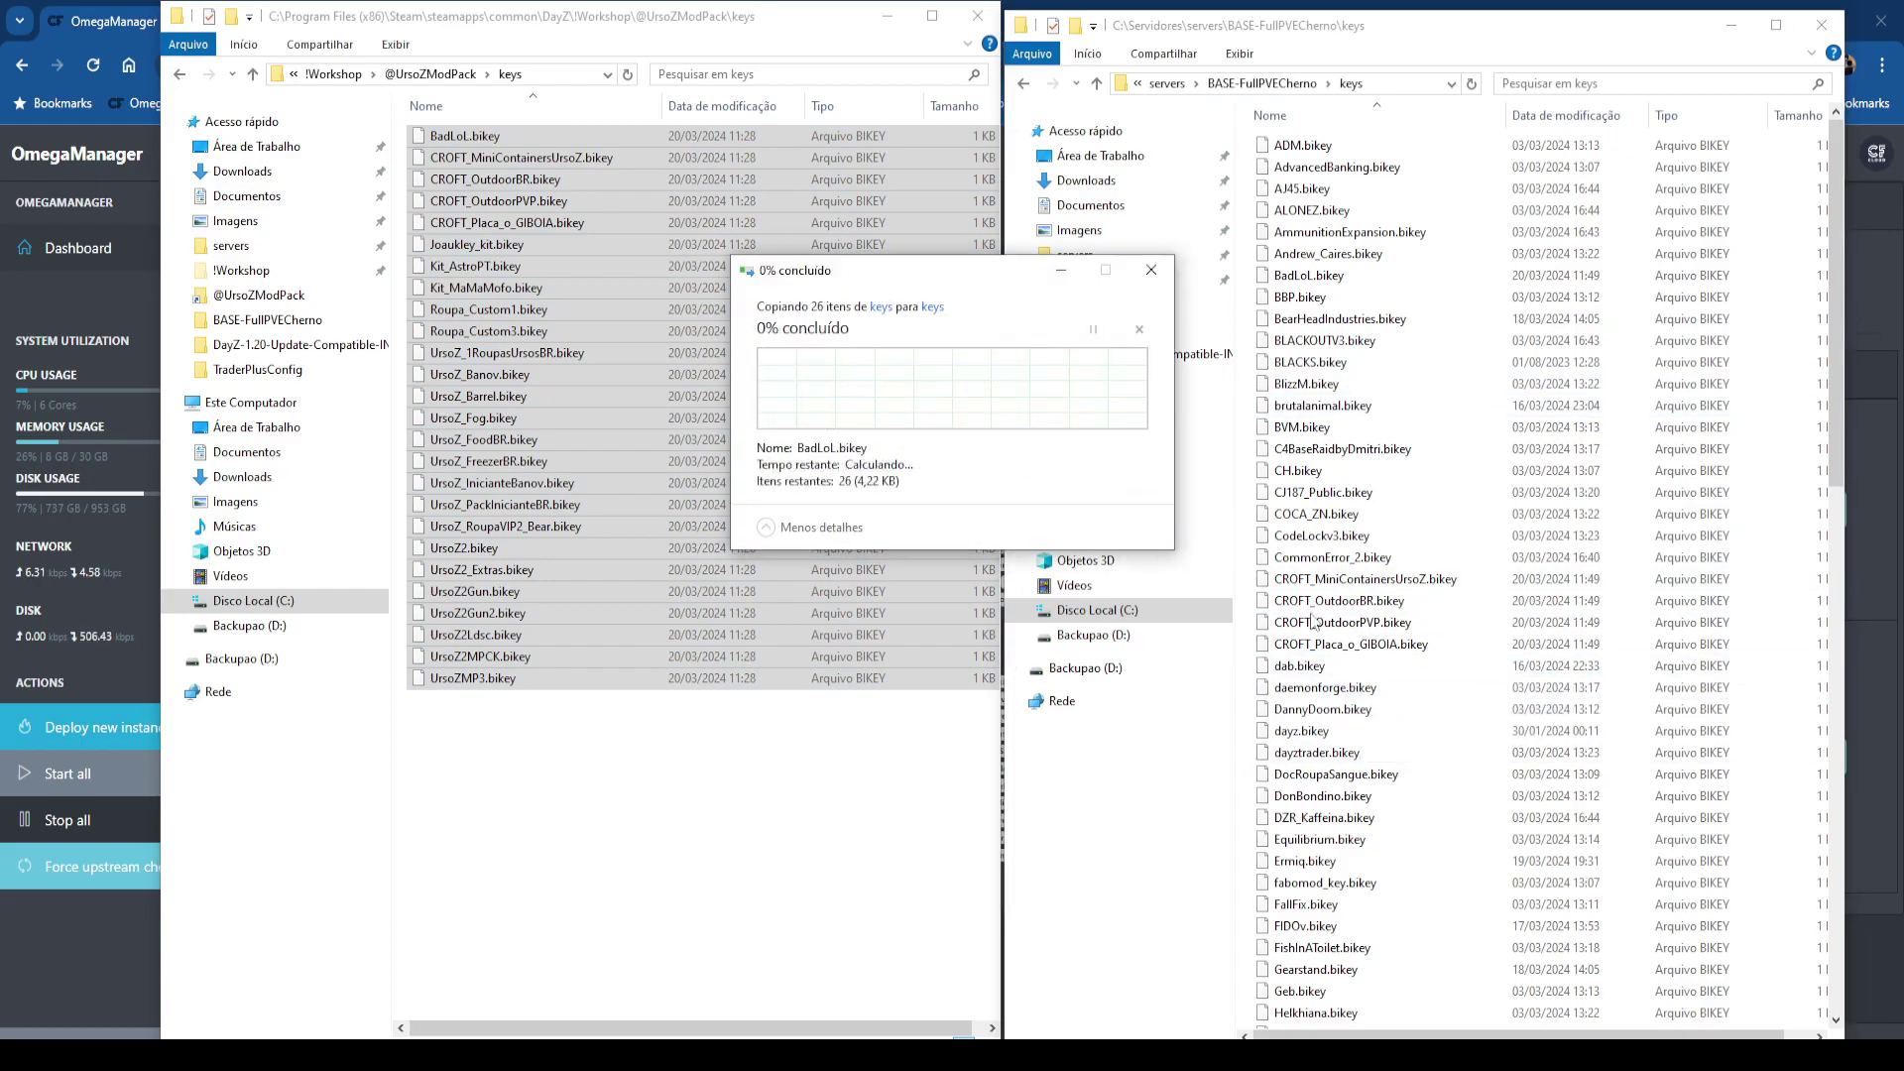
pyautogui.scroll(-18, 1420, 746)
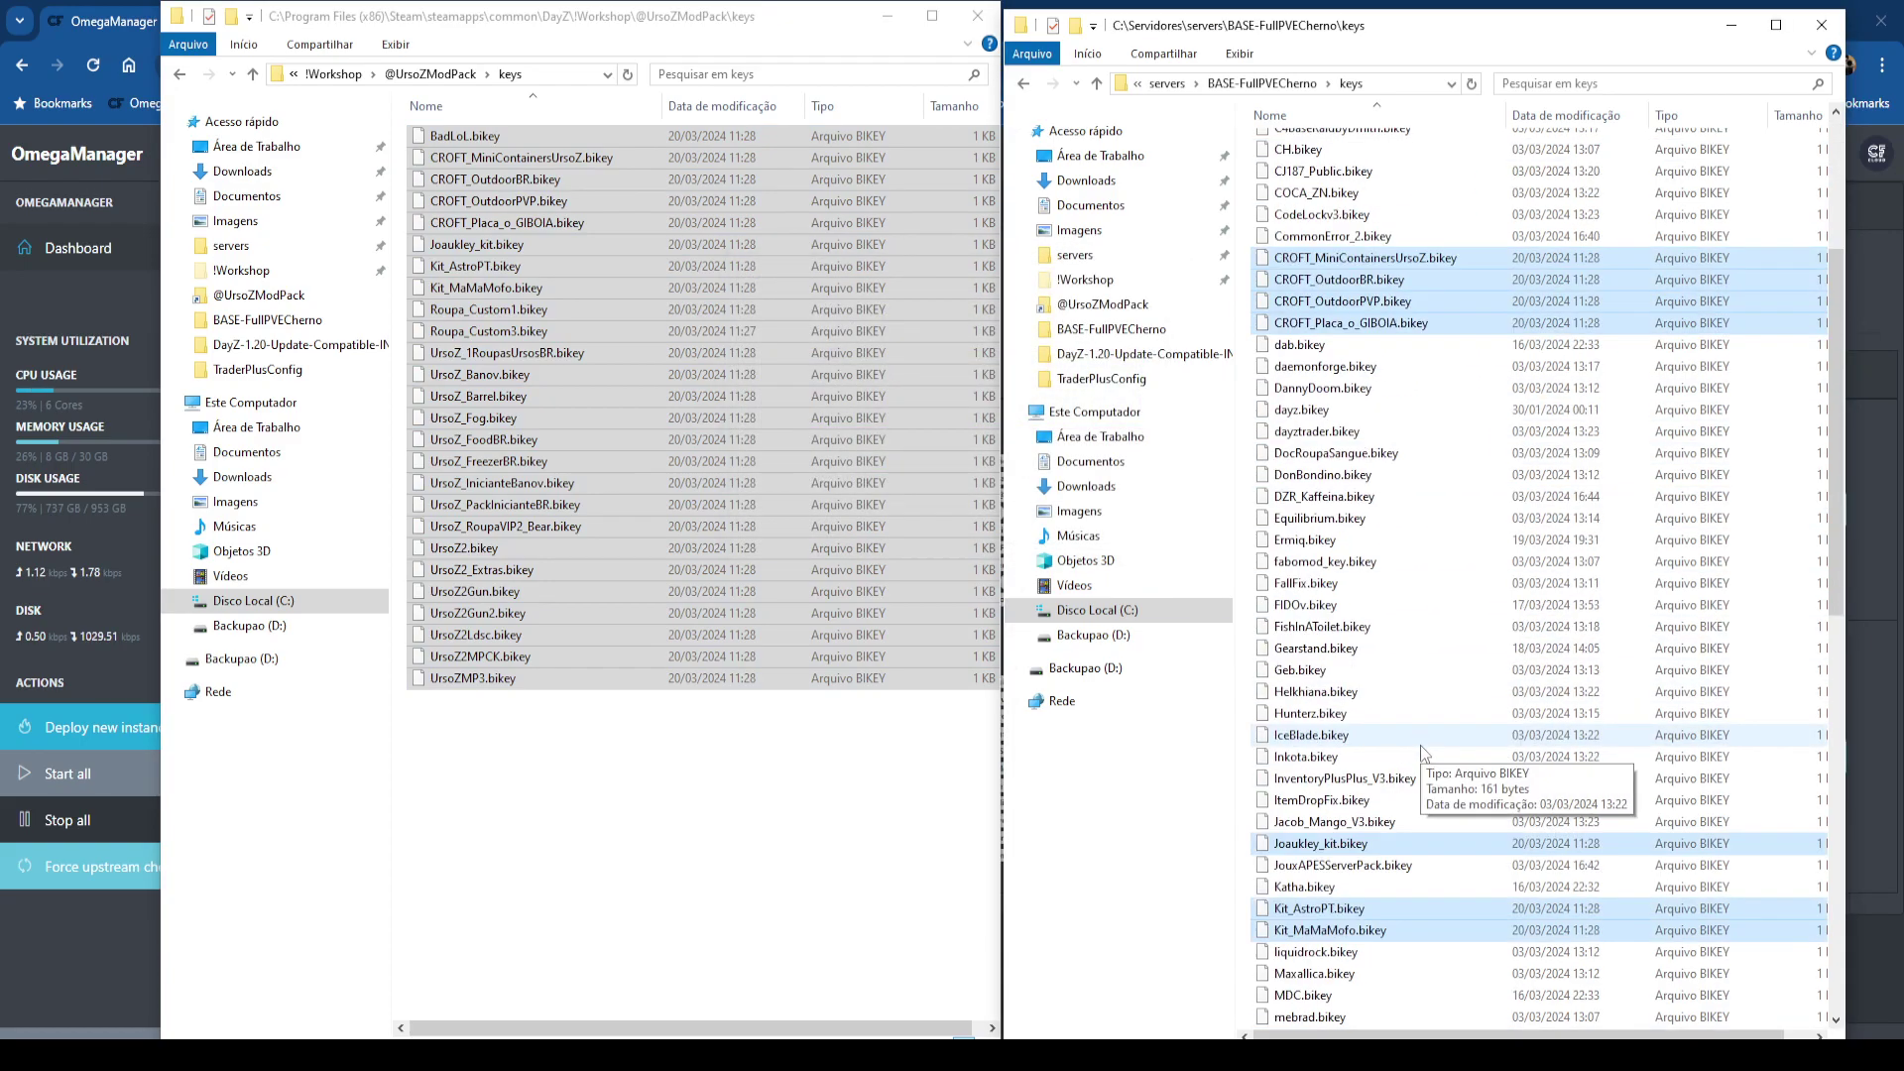
pyautogui.scroll(18, 1420, 742)
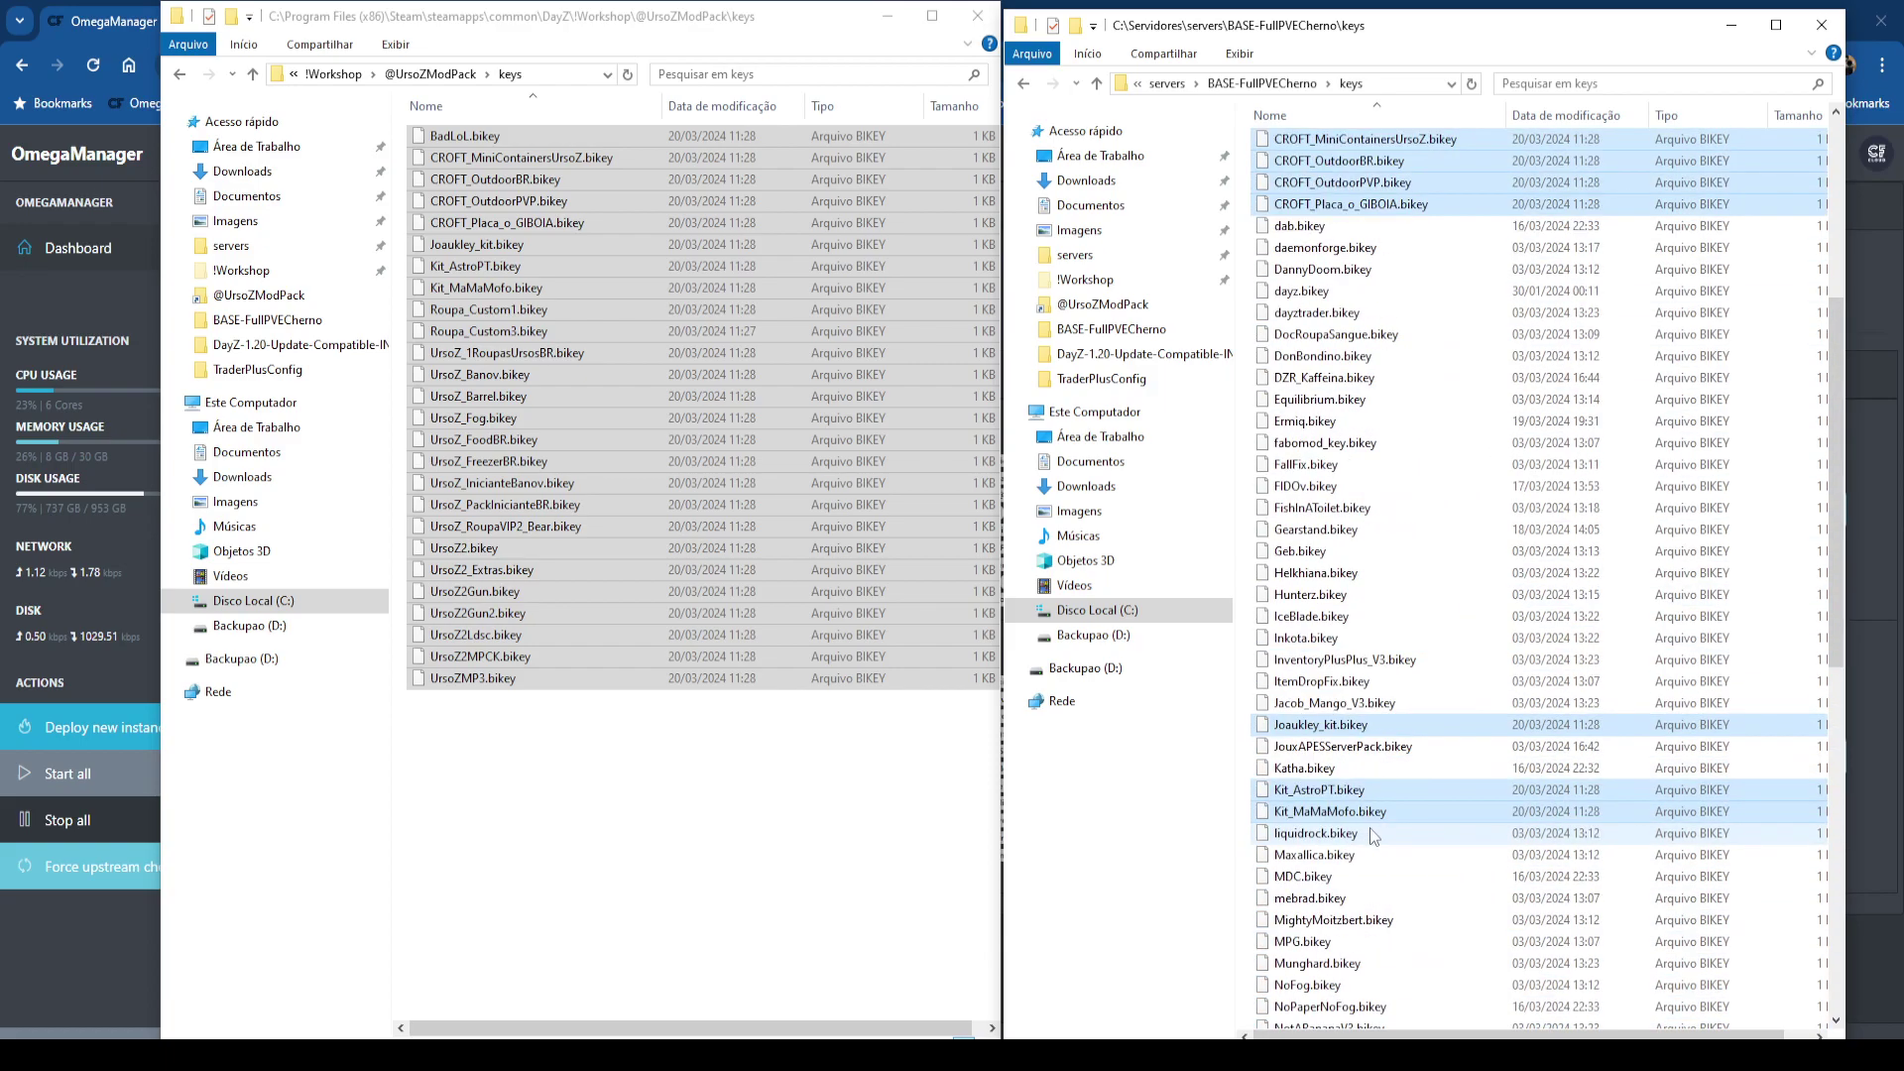
pyautogui.click(407, 73)
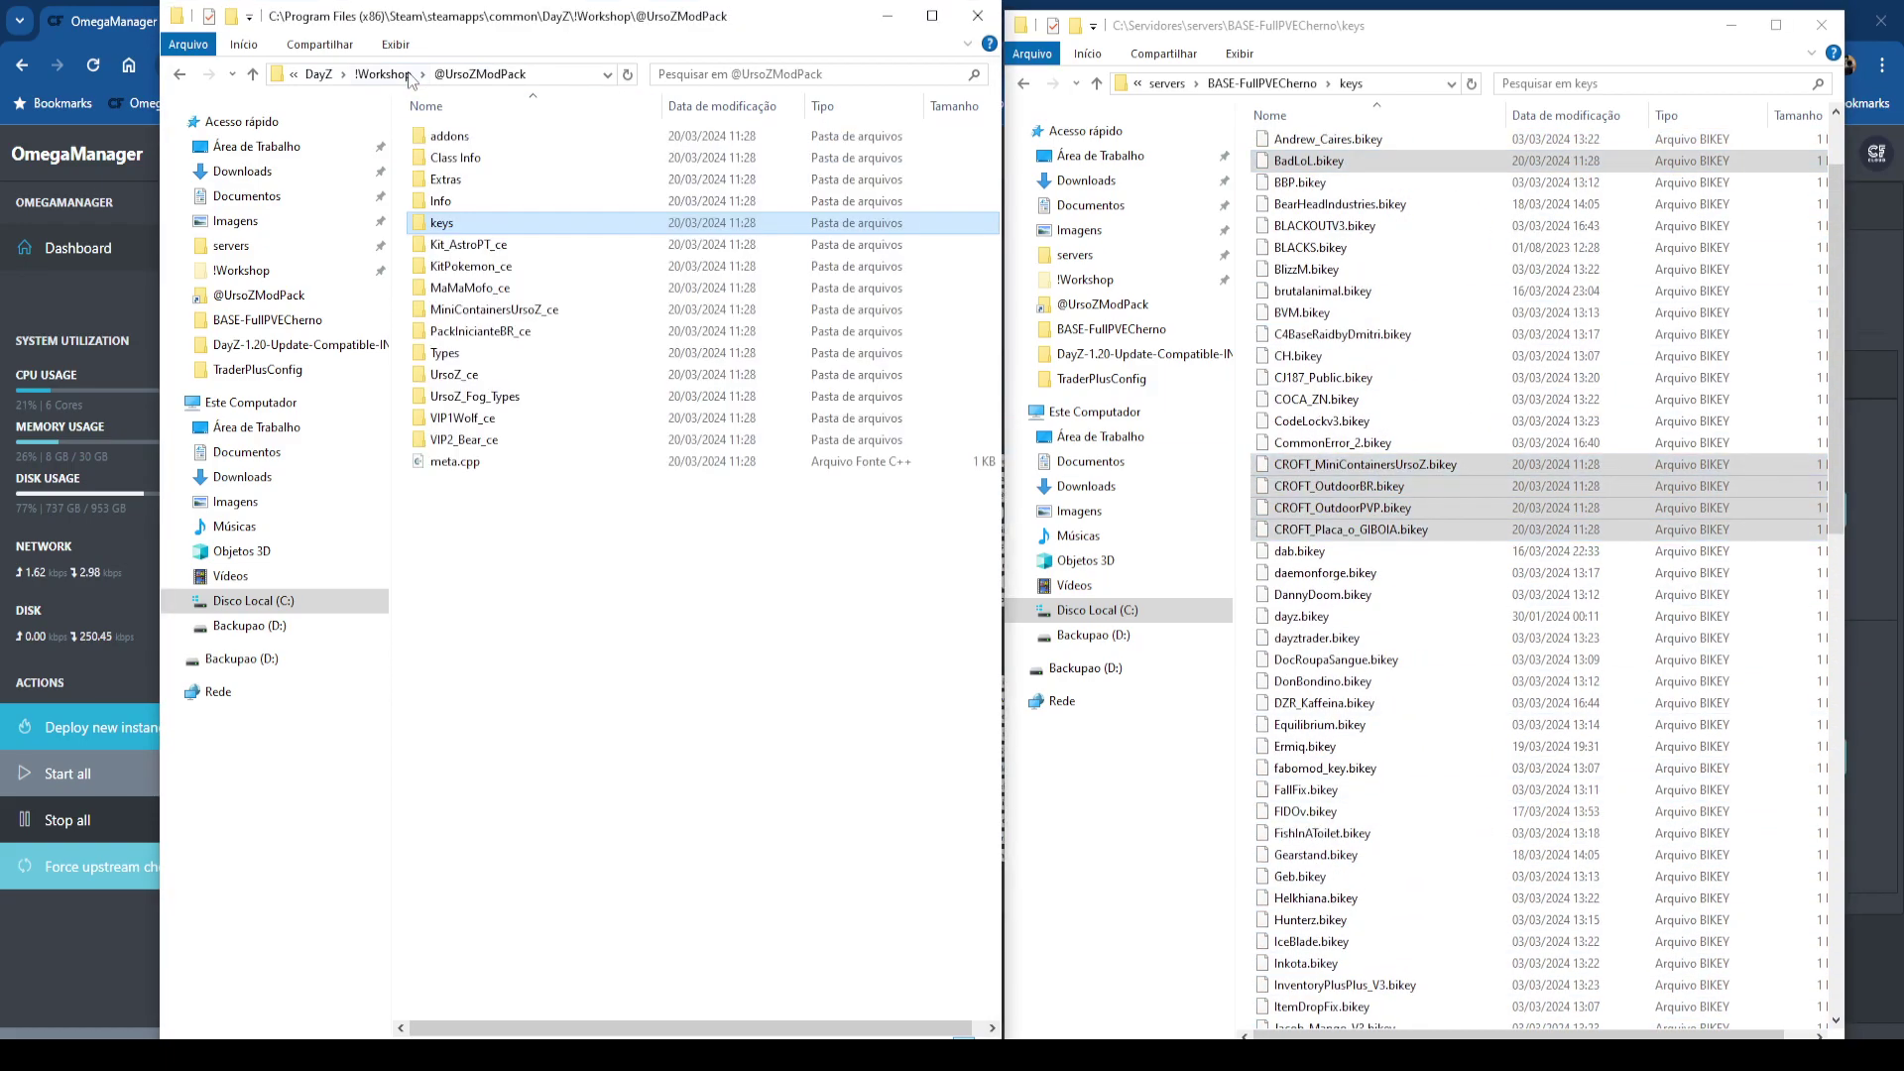
pyautogui.click(1261, 83)
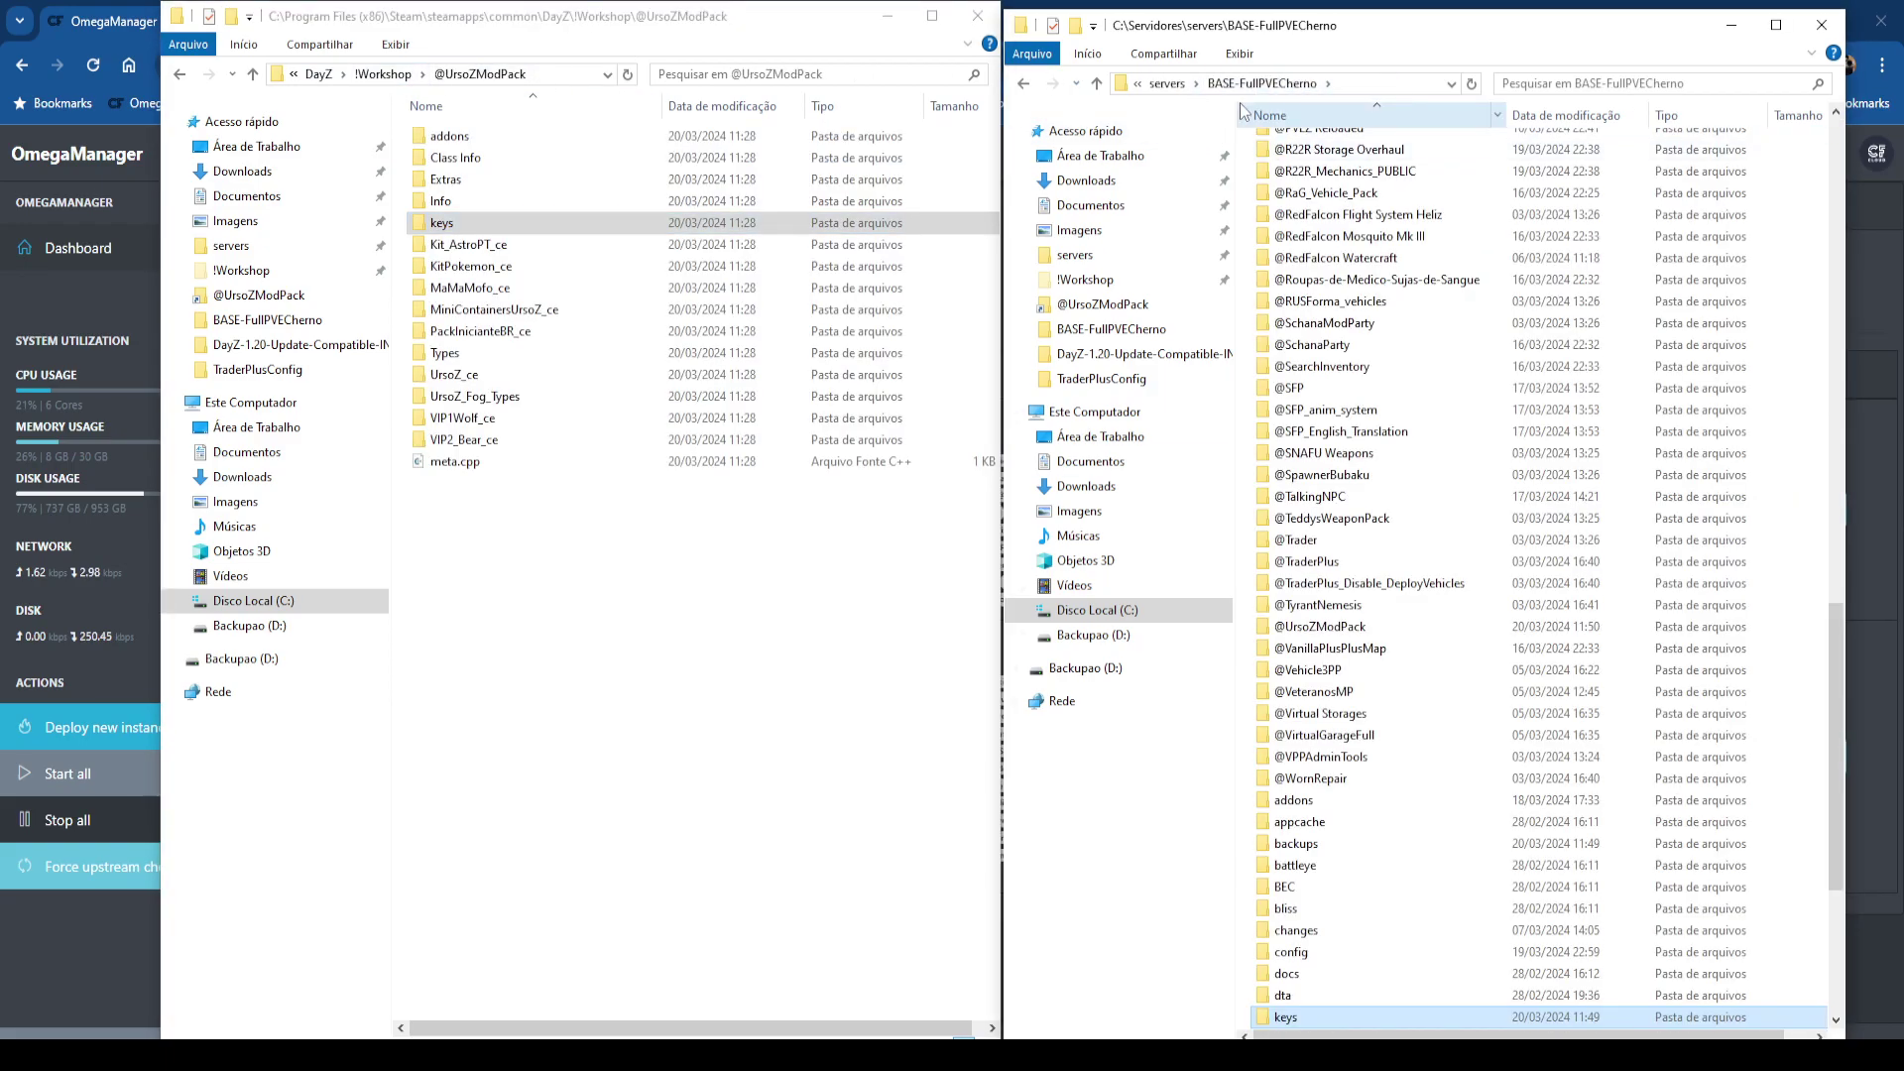
pyautogui.click(1105, 155)
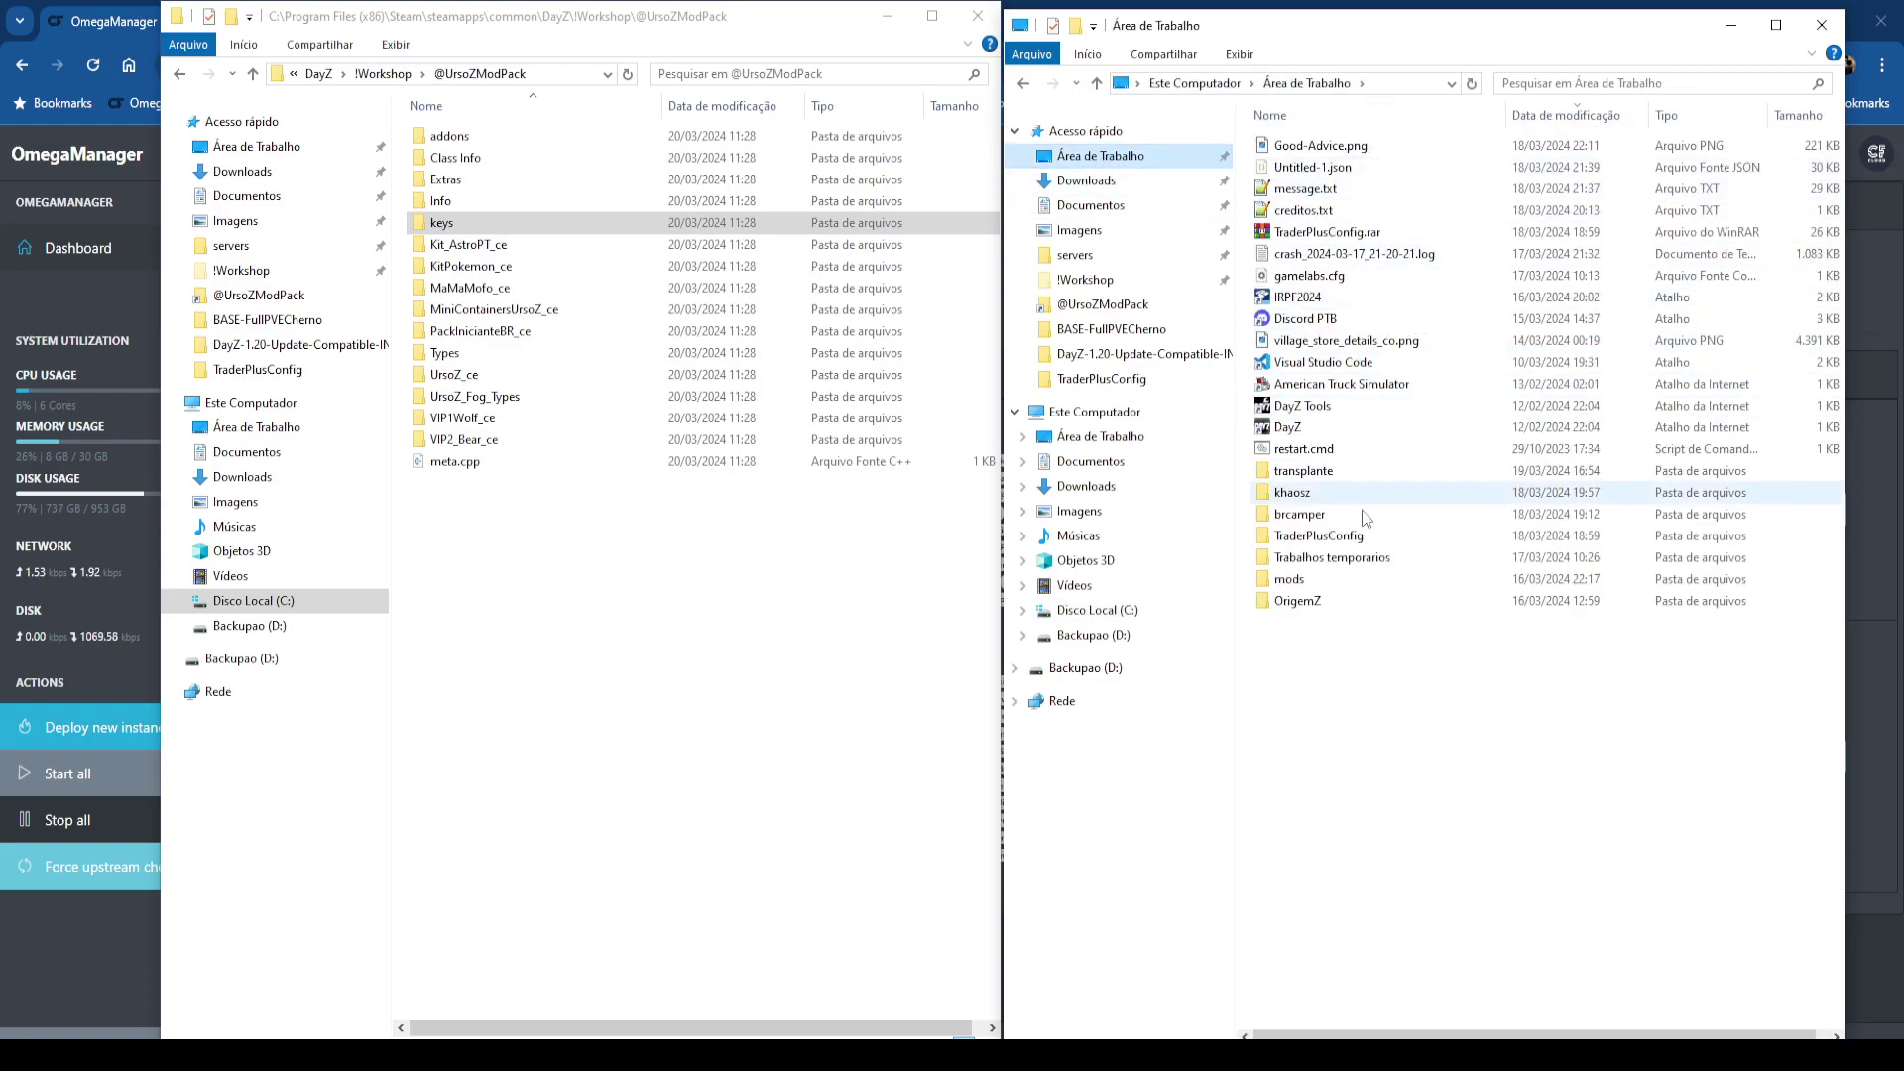
pyautogui.doubleClick(1289, 579)
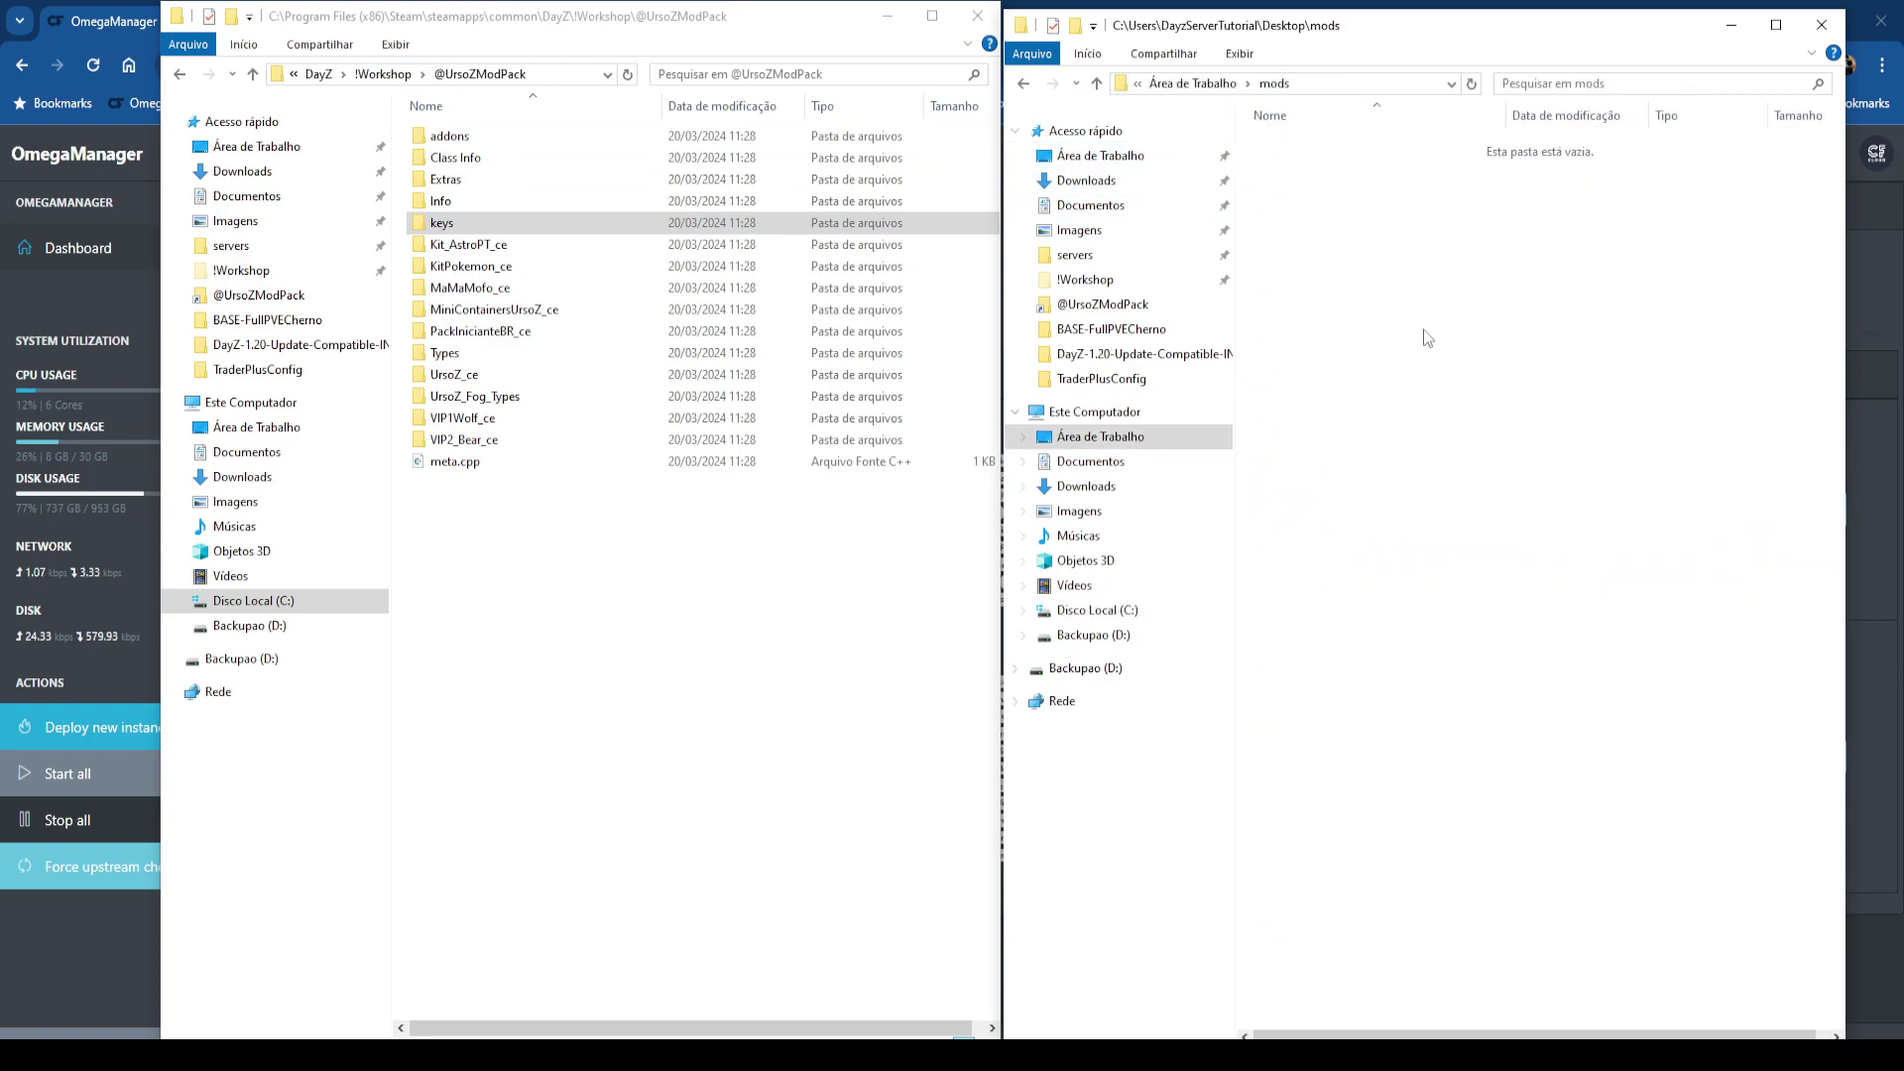
pyautogui.click(357, 79)
pyautogui.scroll(-5, 446, 684)
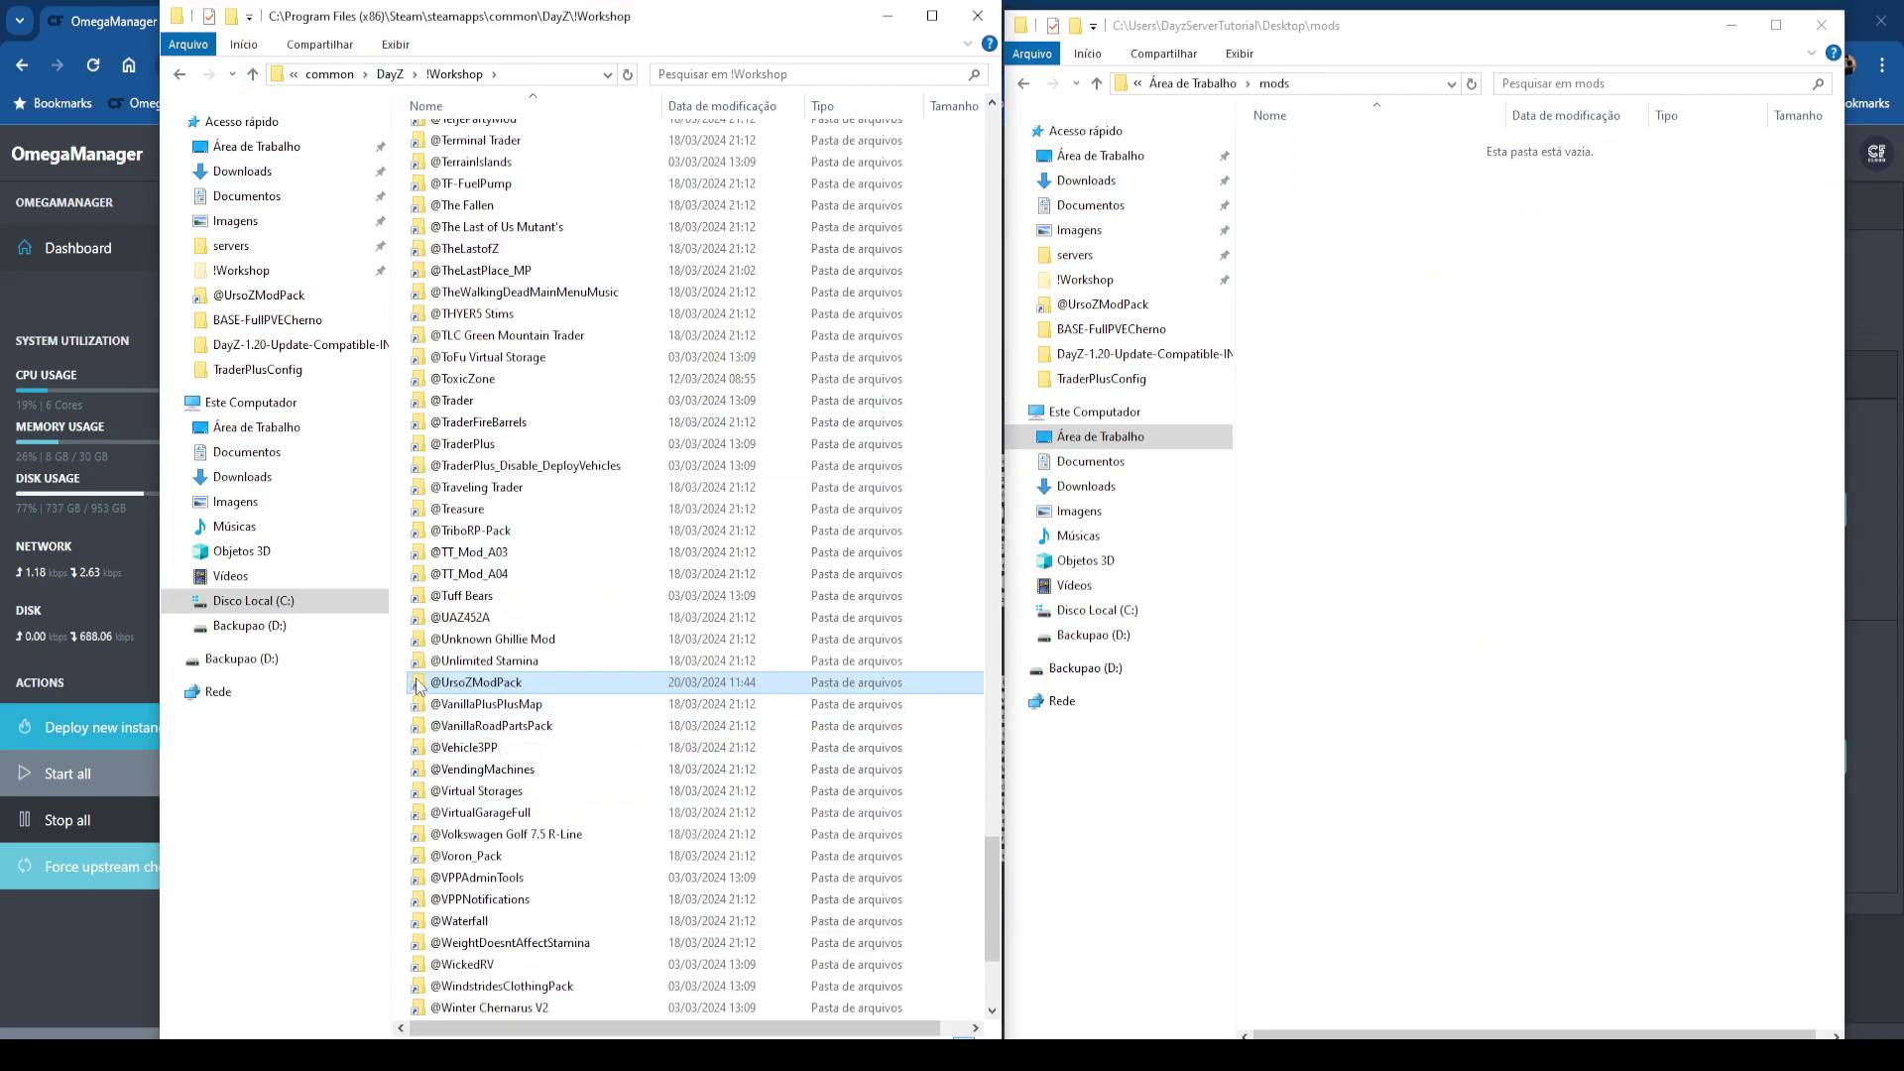
pyautogui.moveTo(424, 691); pyautogui.dragTo(1354, 368)
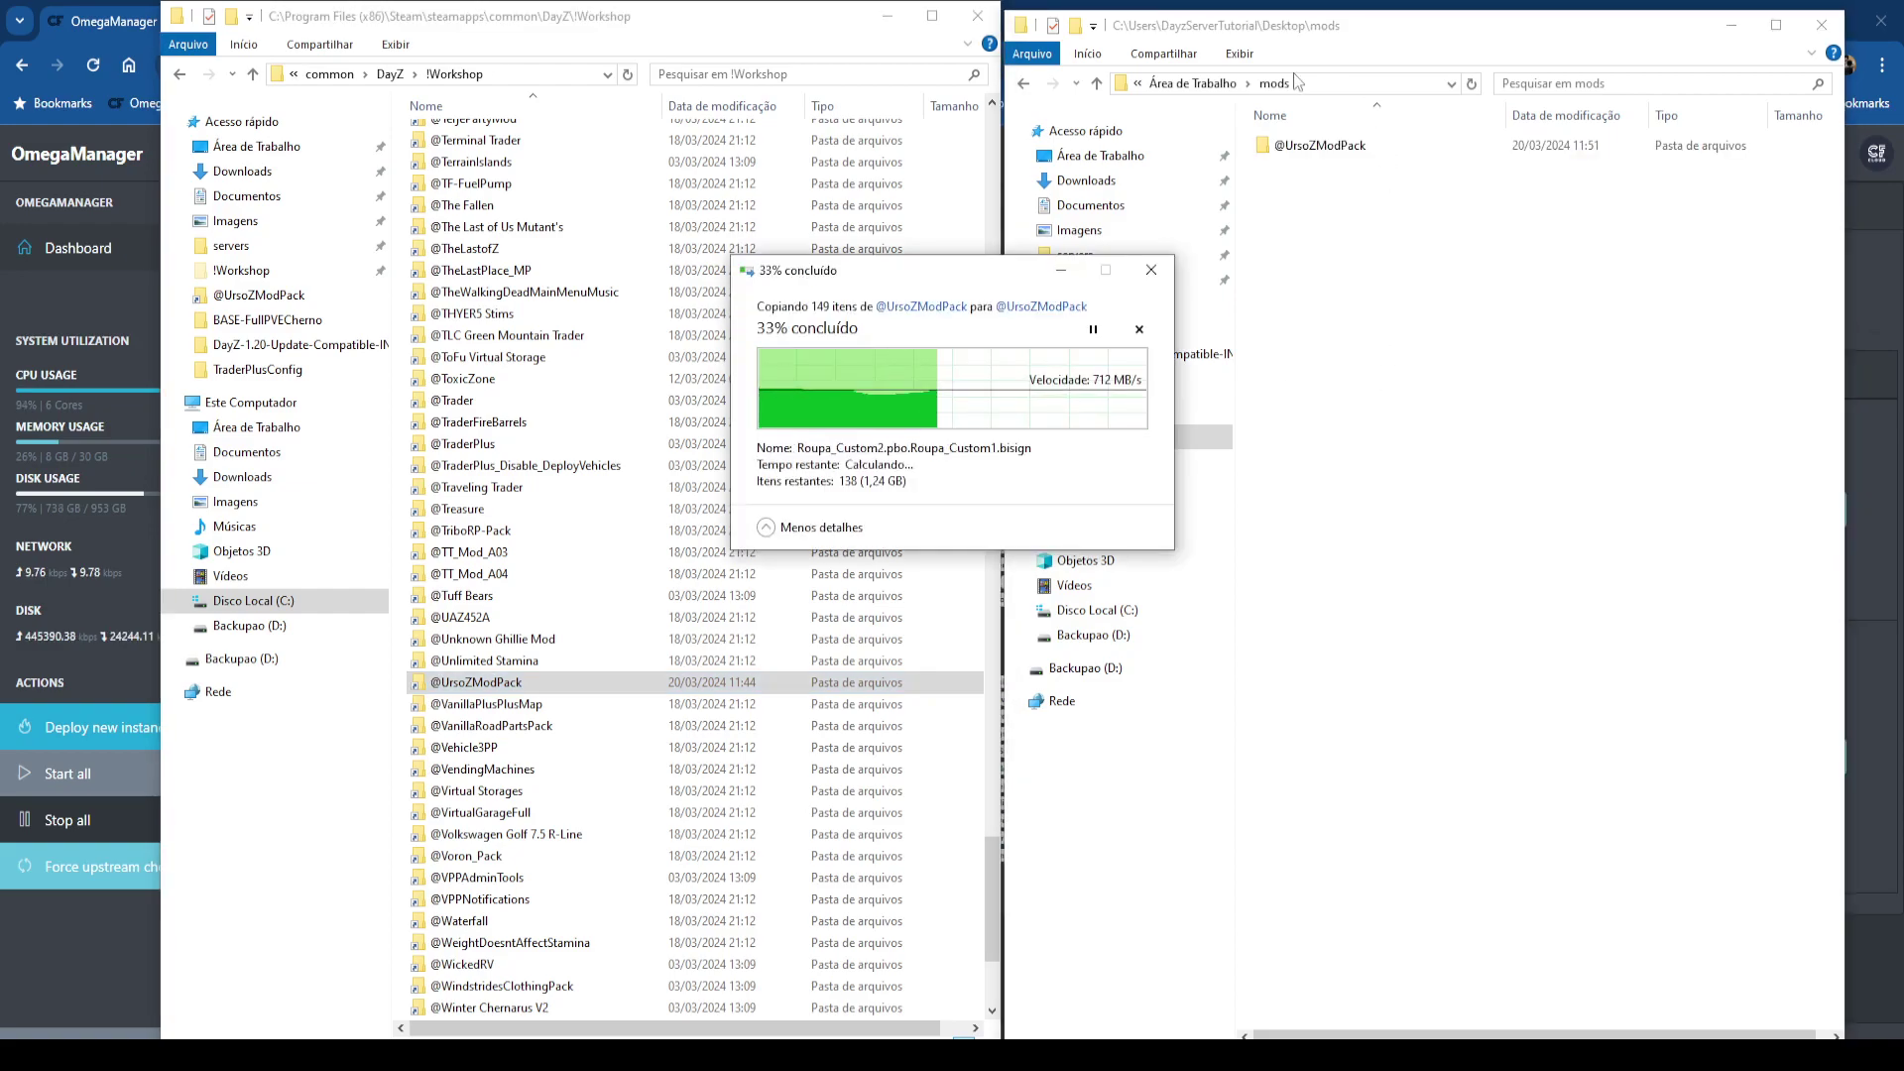
pyautogui.doubleClick(461, 684)
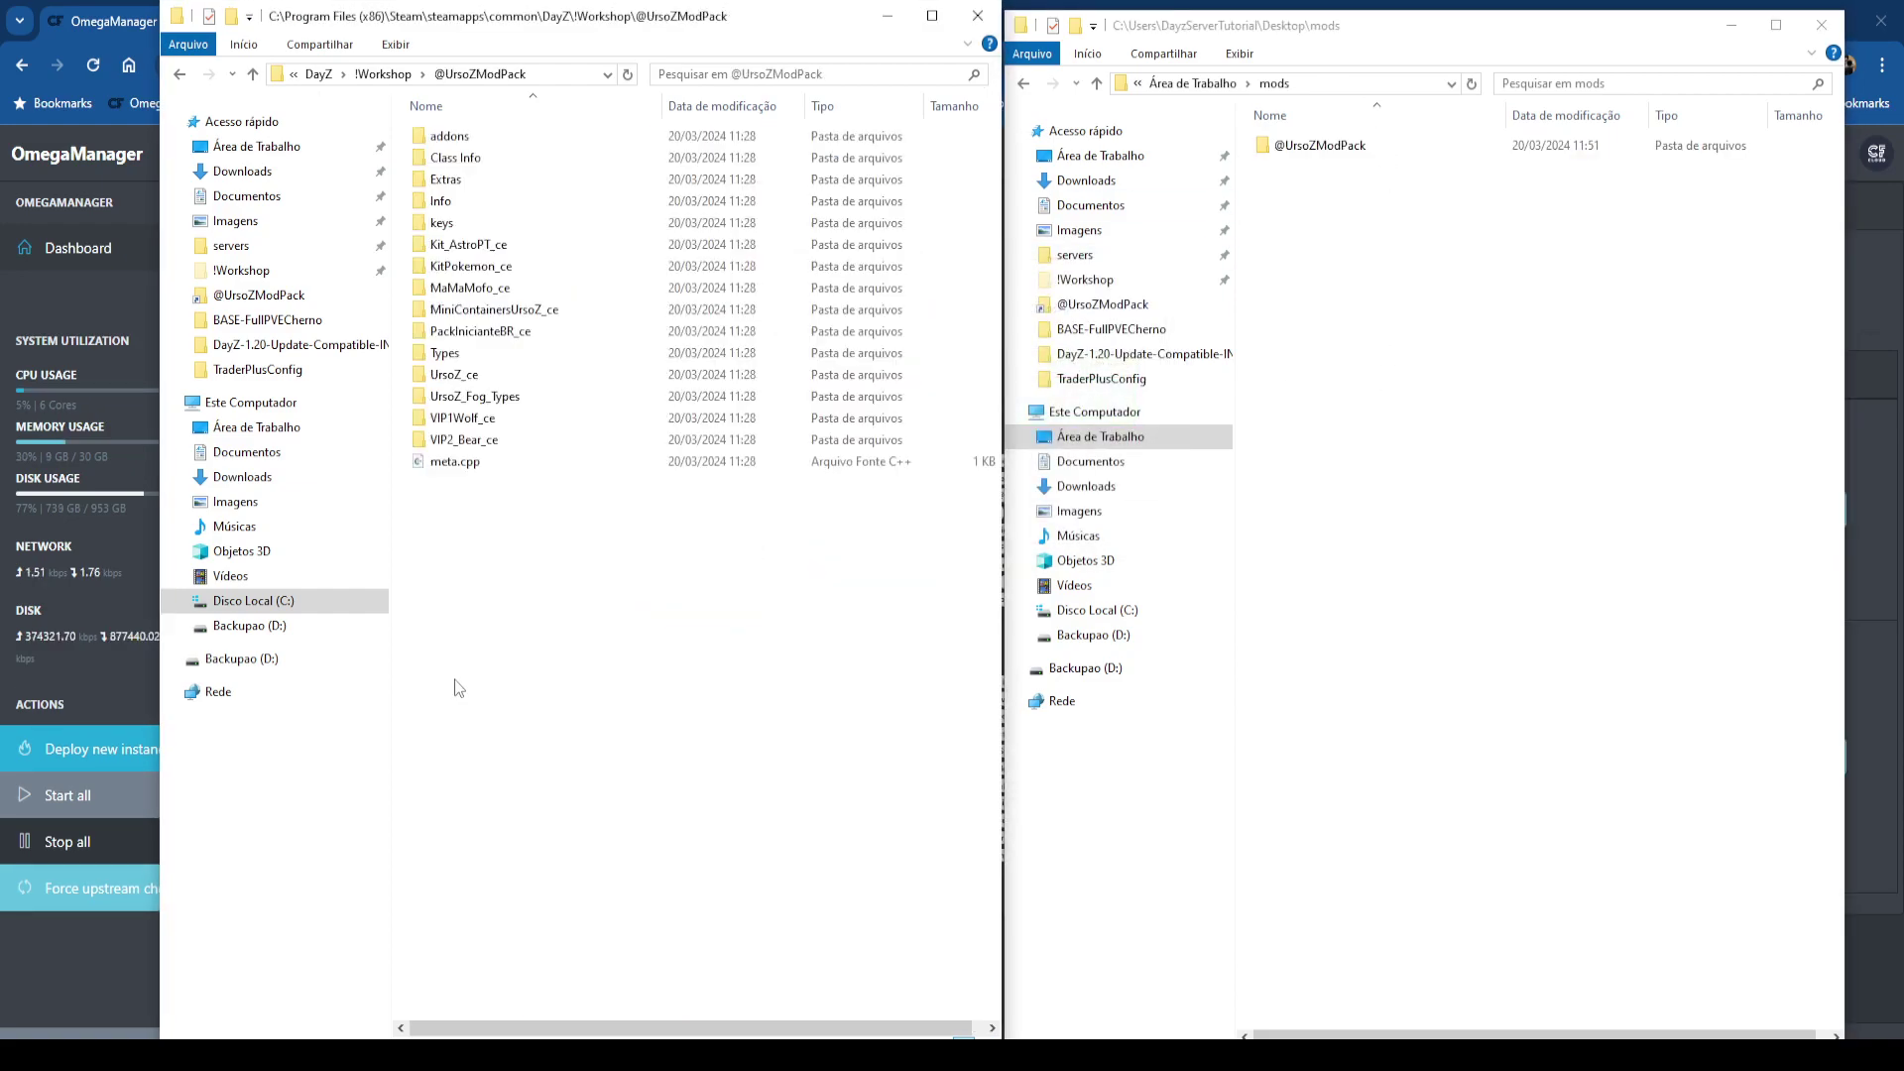
pyautogui.doubleClick(437, 463)
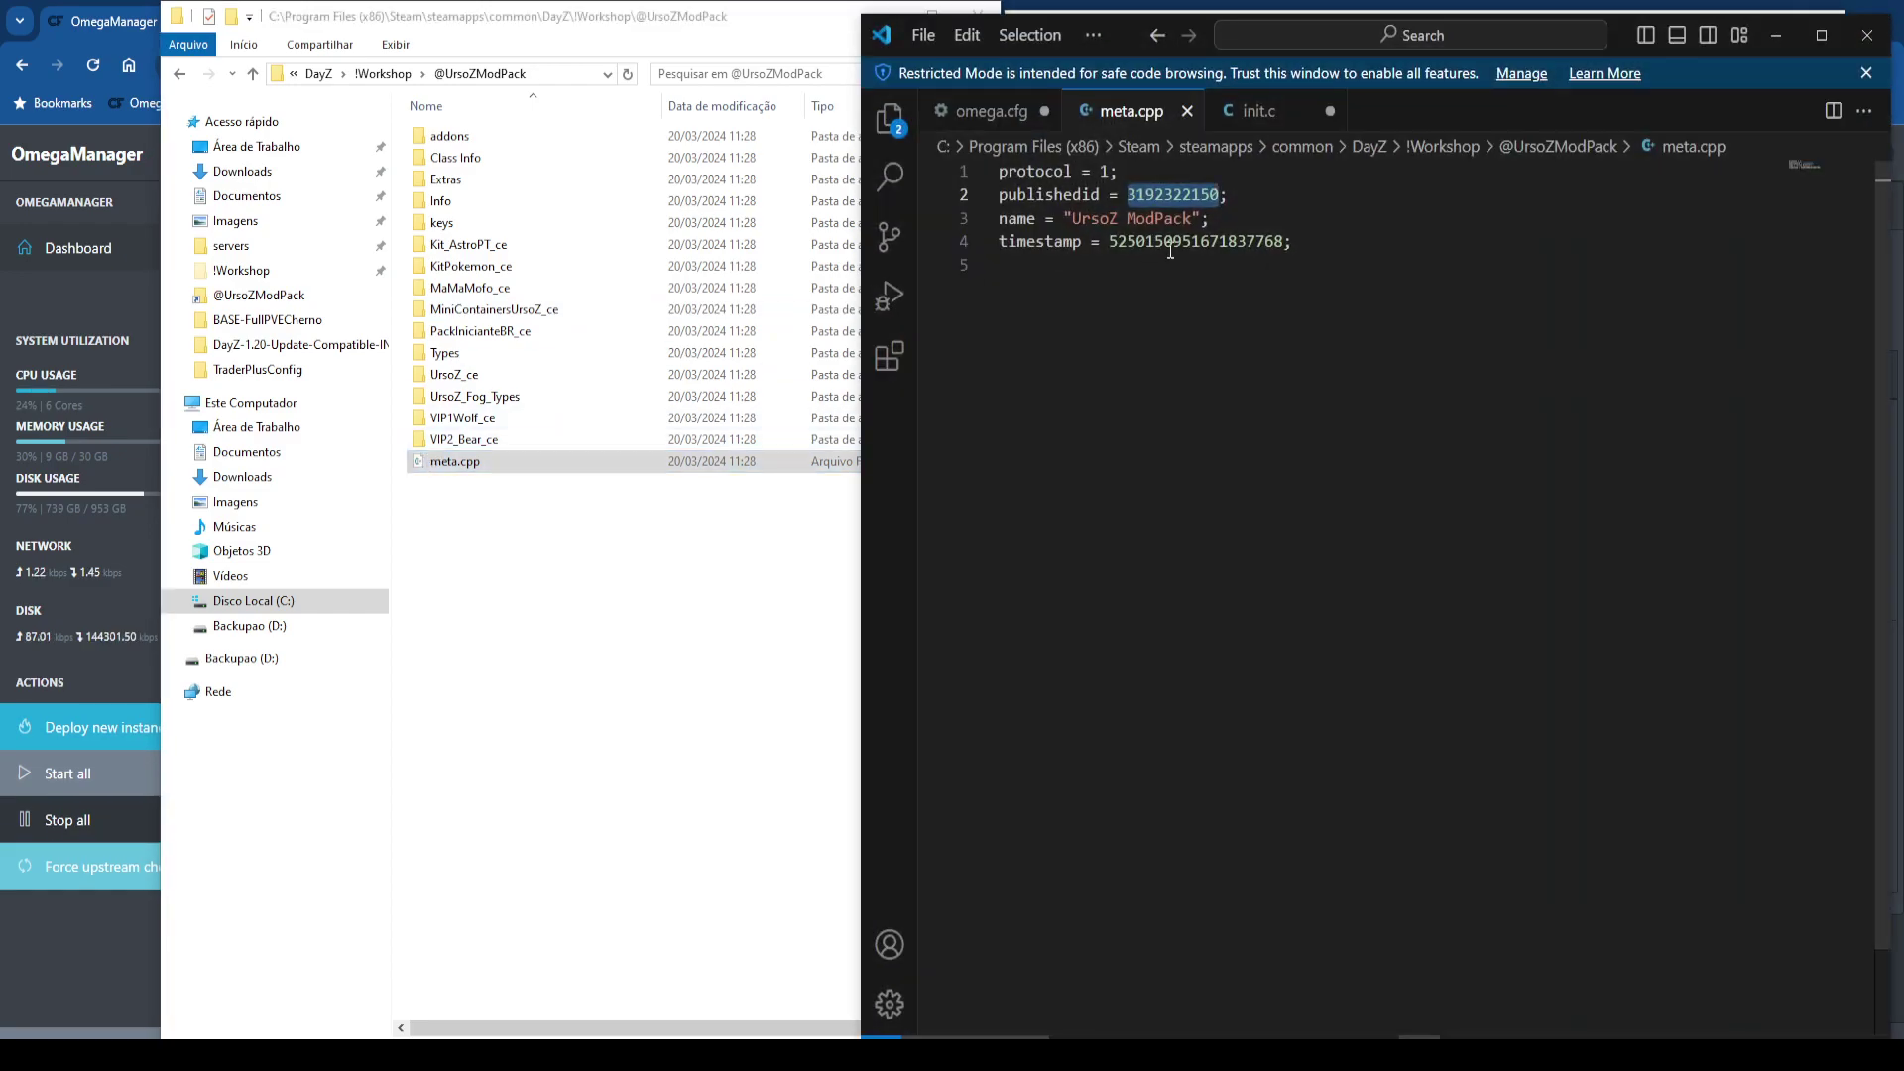
pyautogui.click(1776, 35)
pyautogui.press('F2')
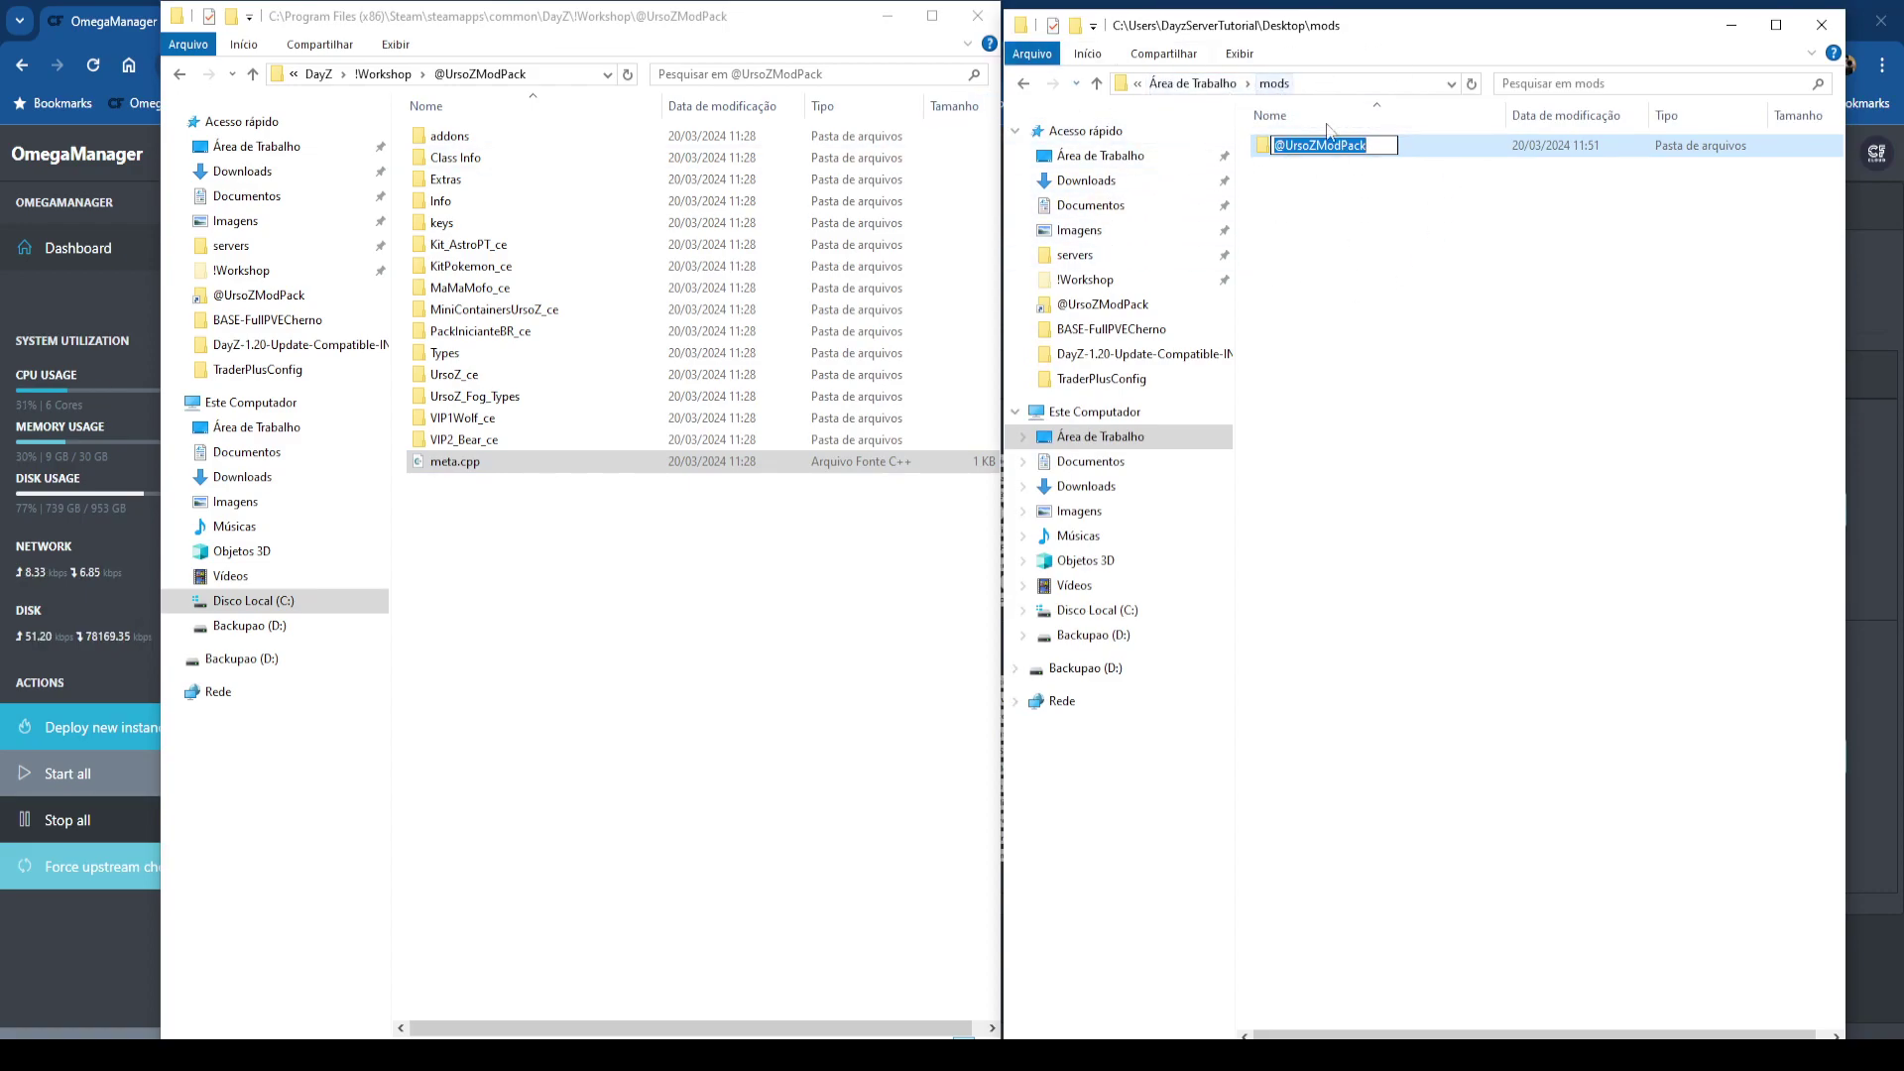
pyautogui.click(394, 75)
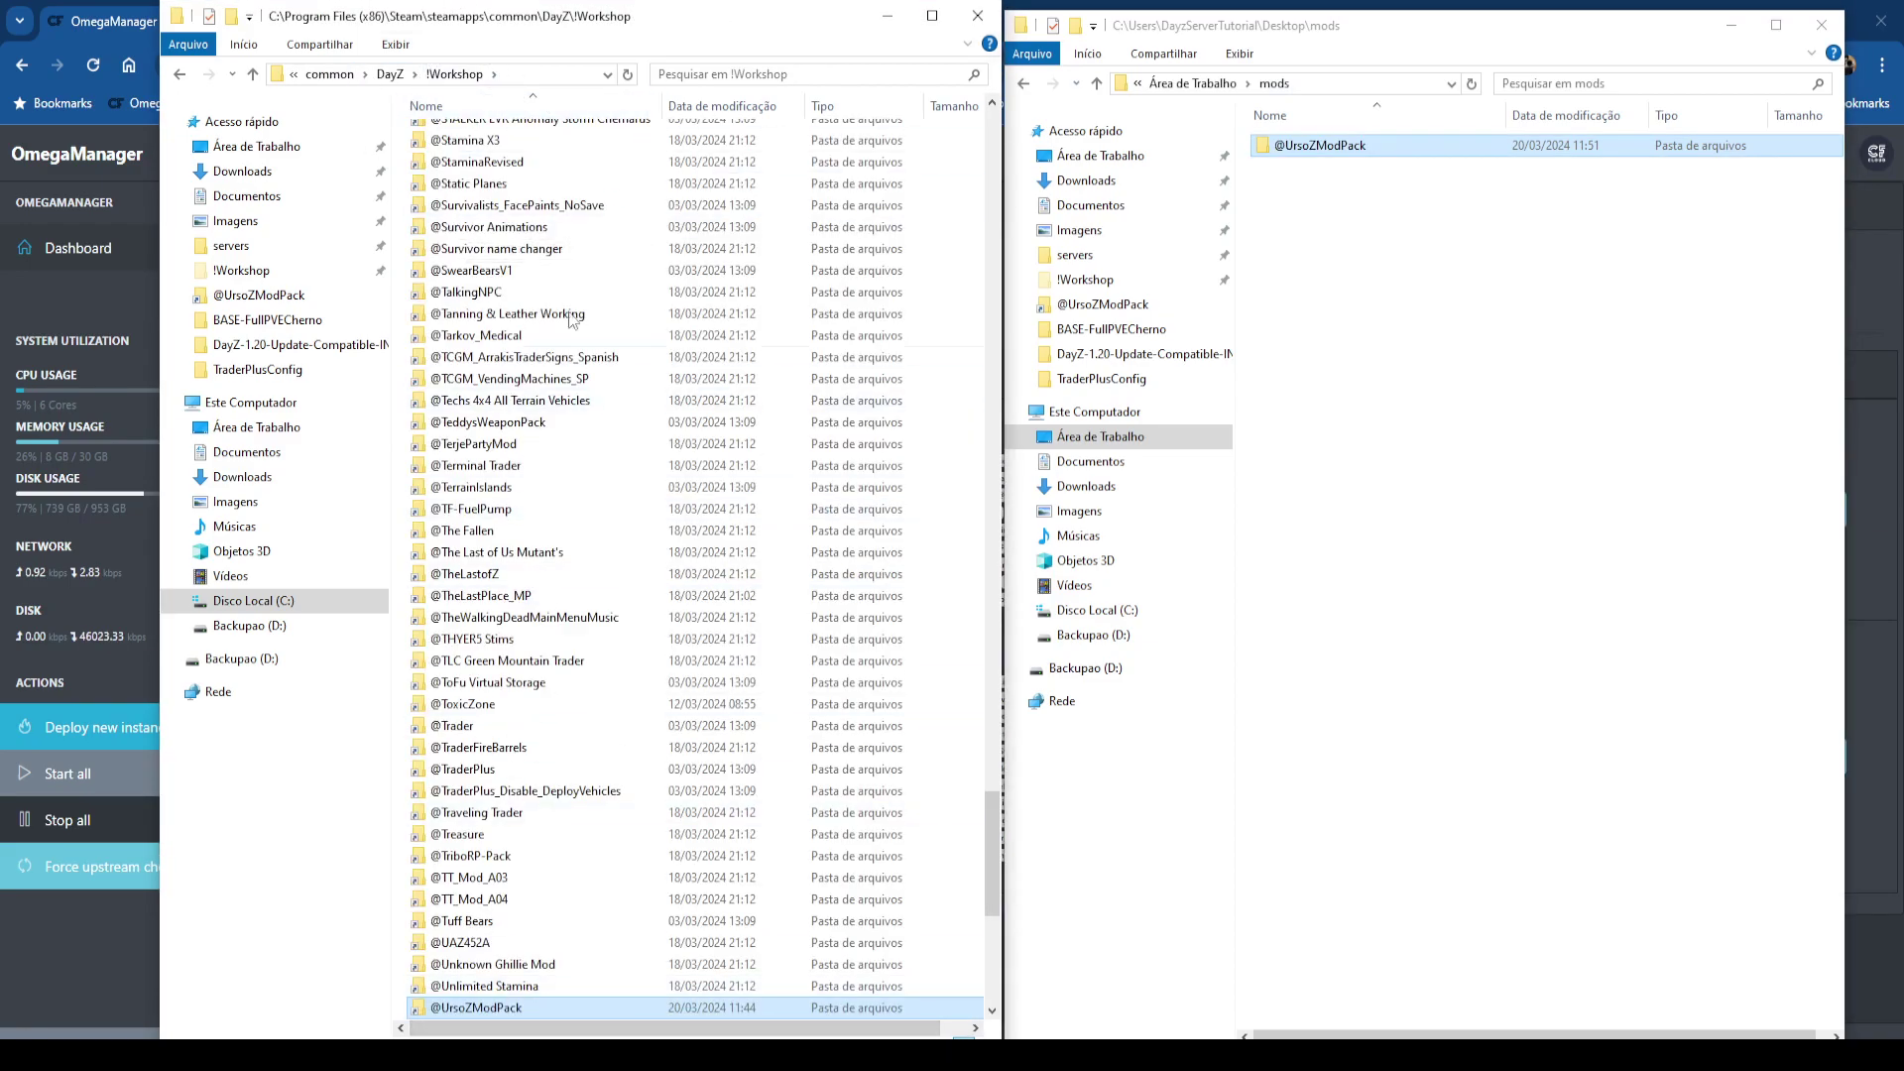
pyautogui.click(1205, 86)
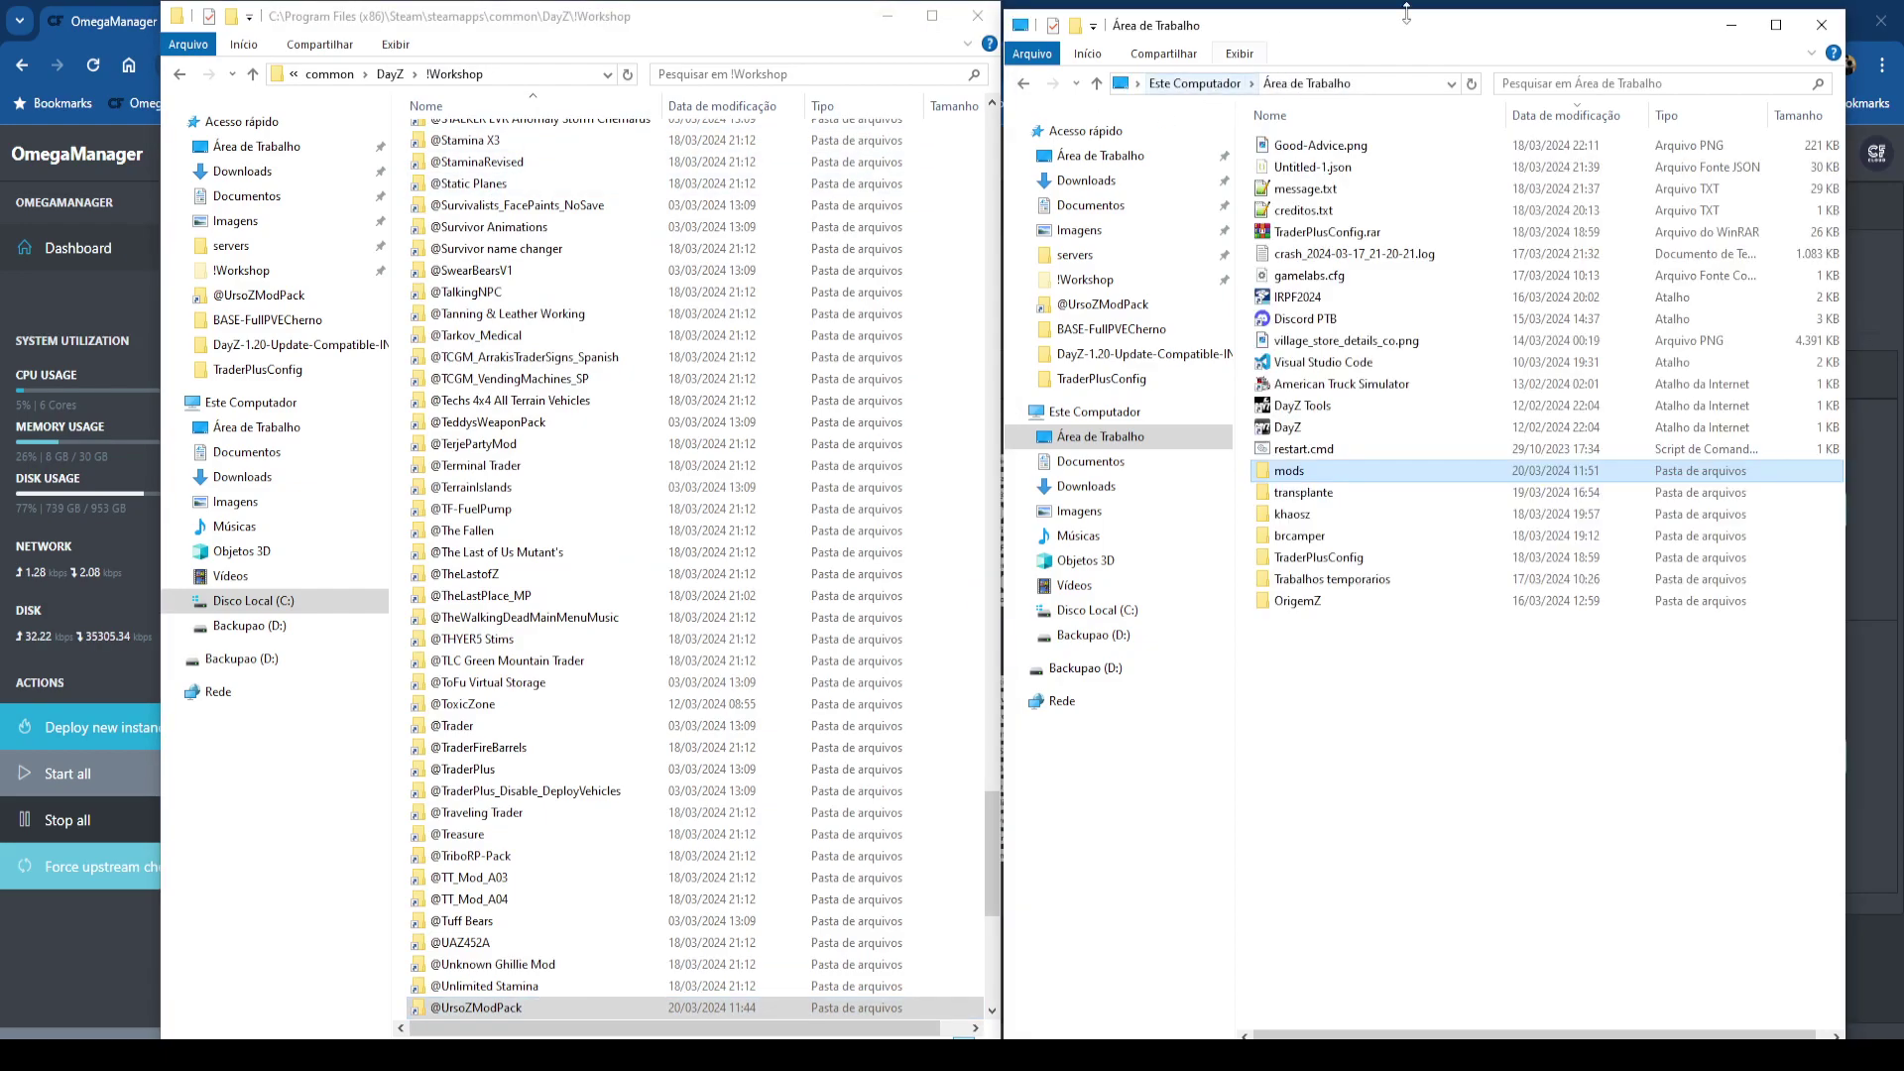
pyautogui.doubleClick(1309, 473)
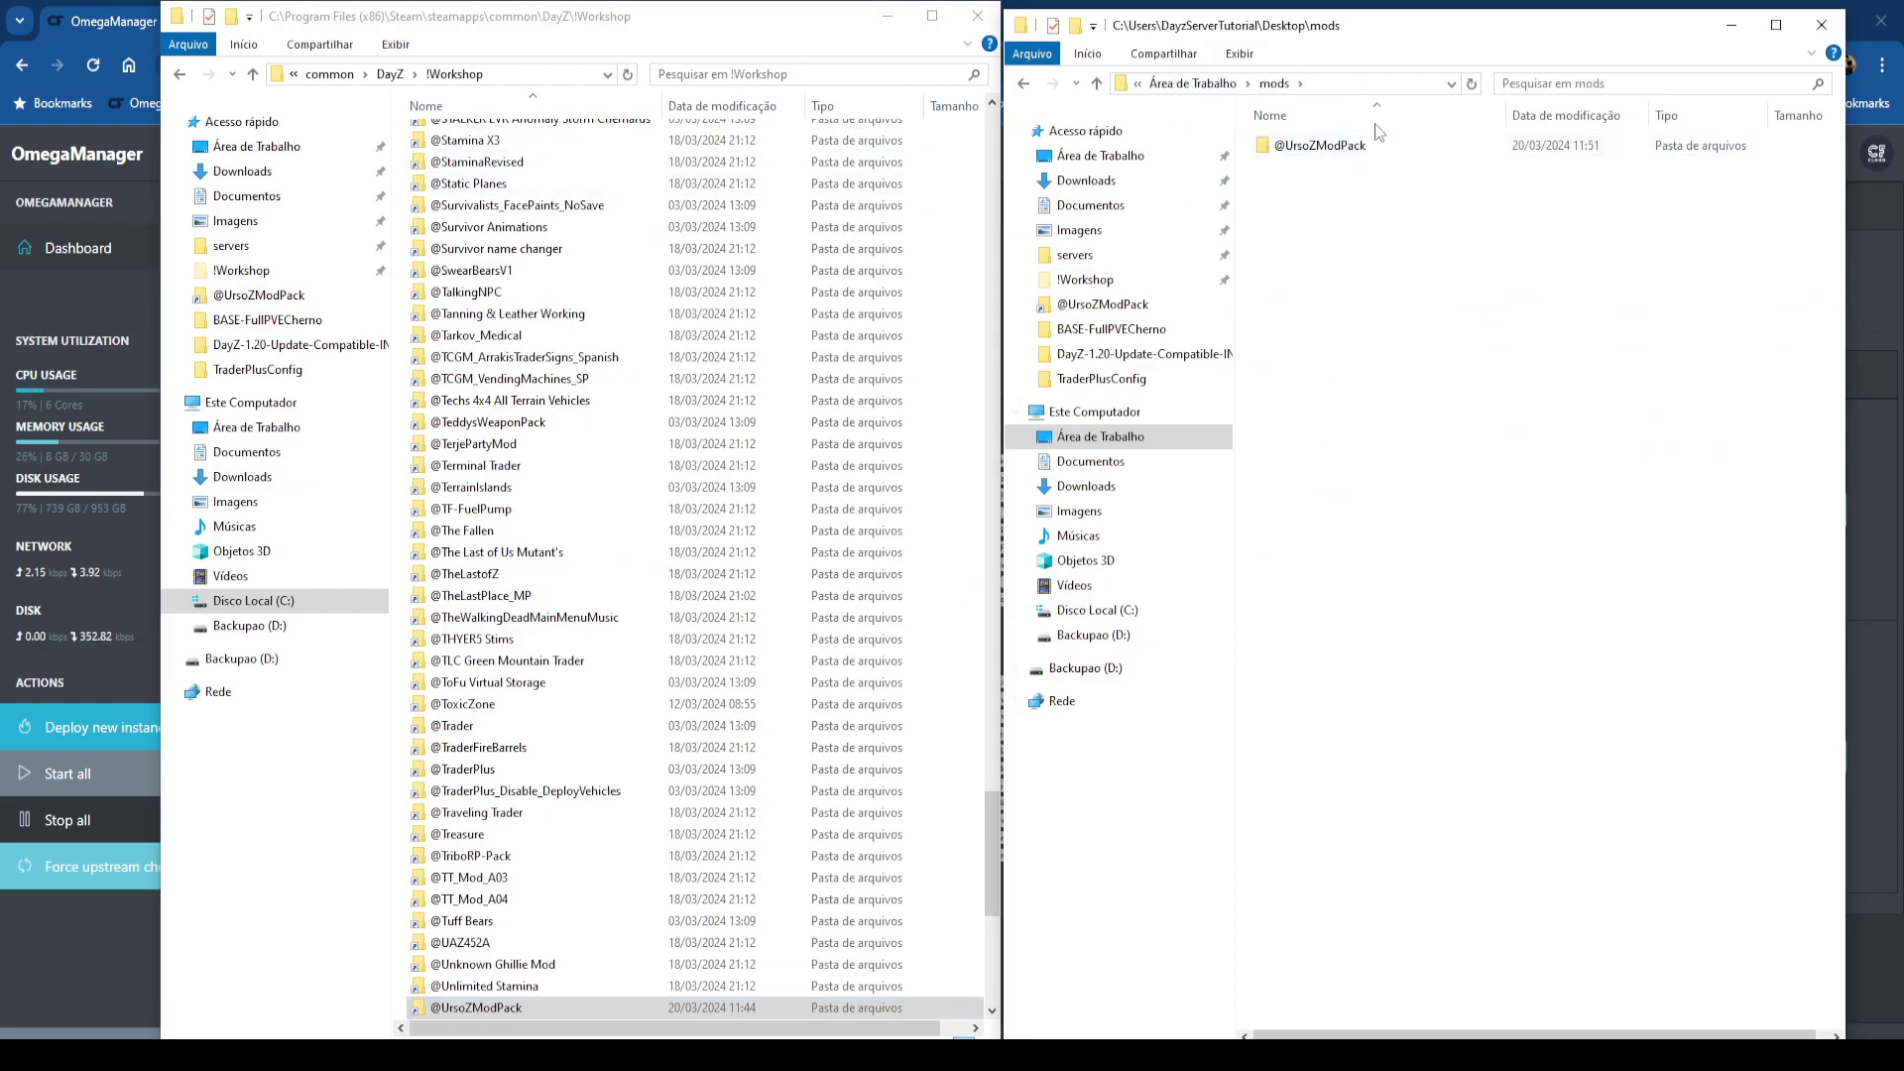
pyautogui.click(1334, 157)
pyautogui.click(1304, 149)
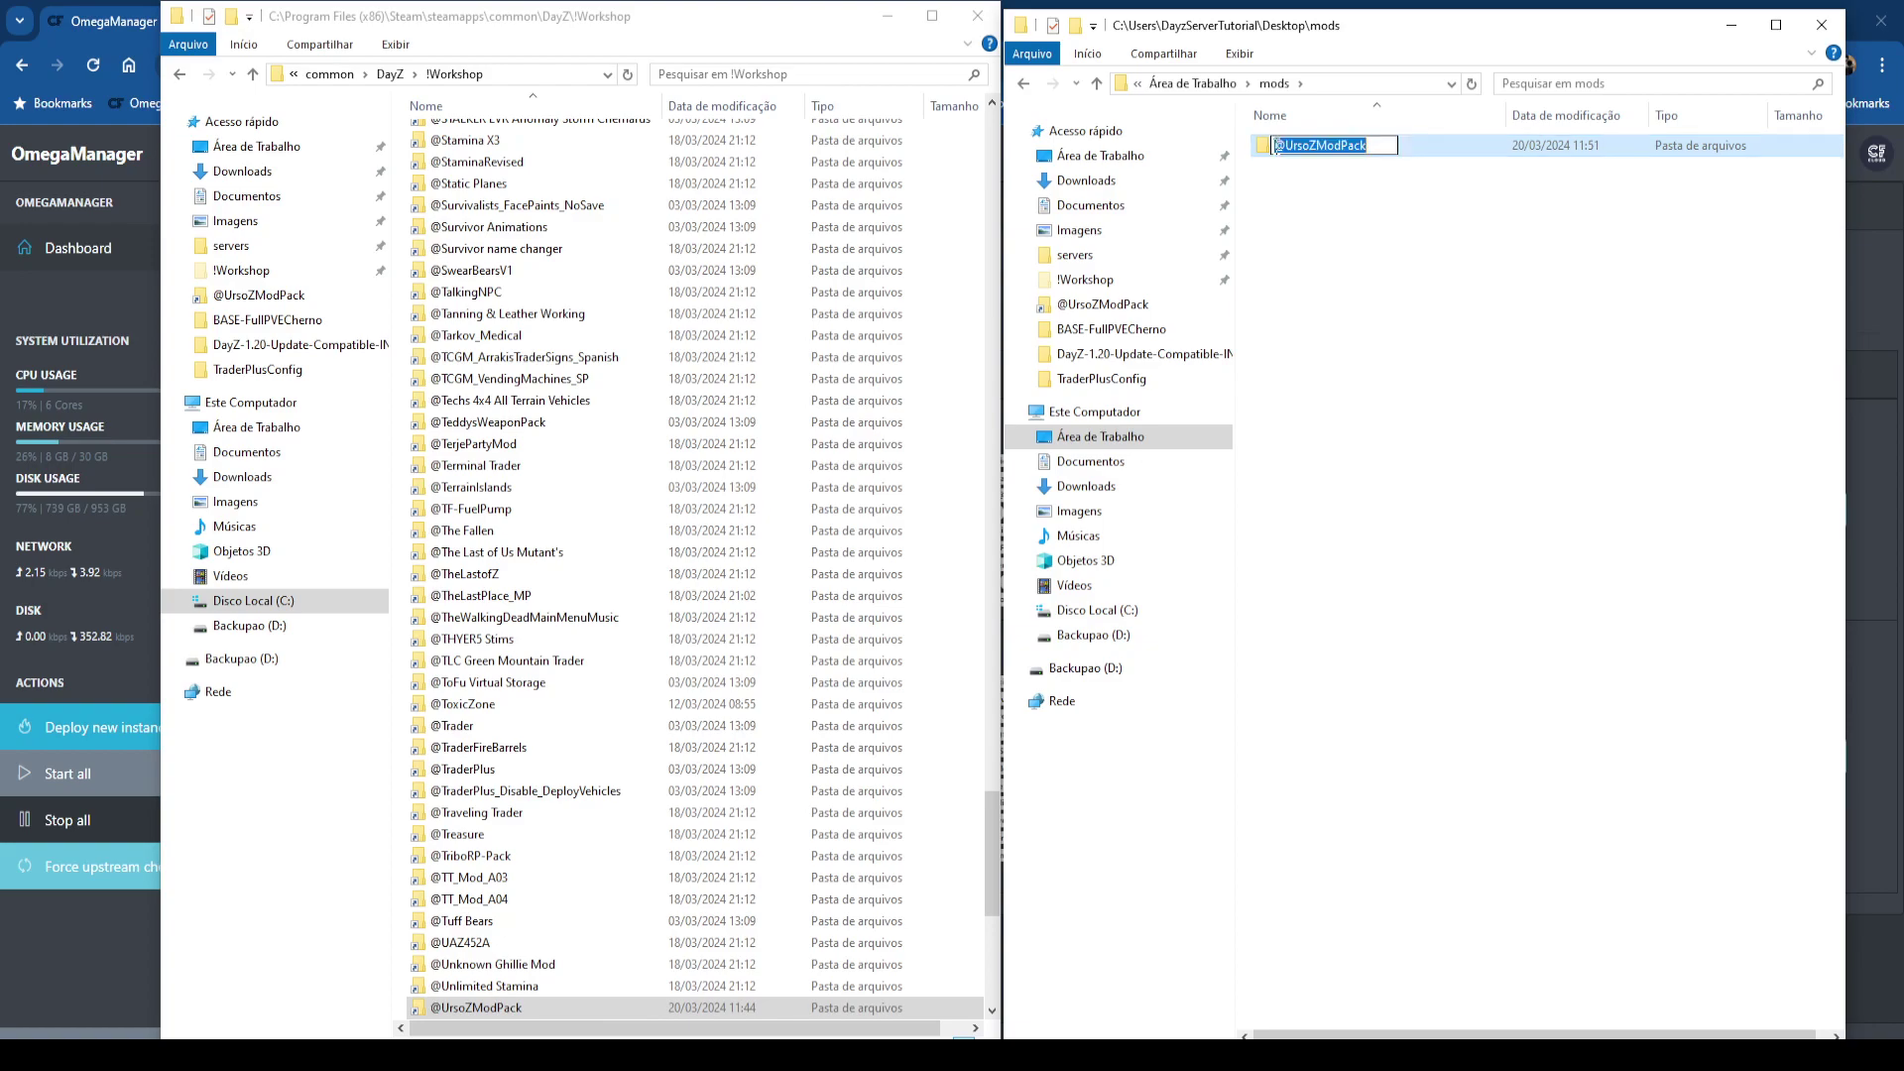
pyautogui.hotkey('ctrl', 'v')
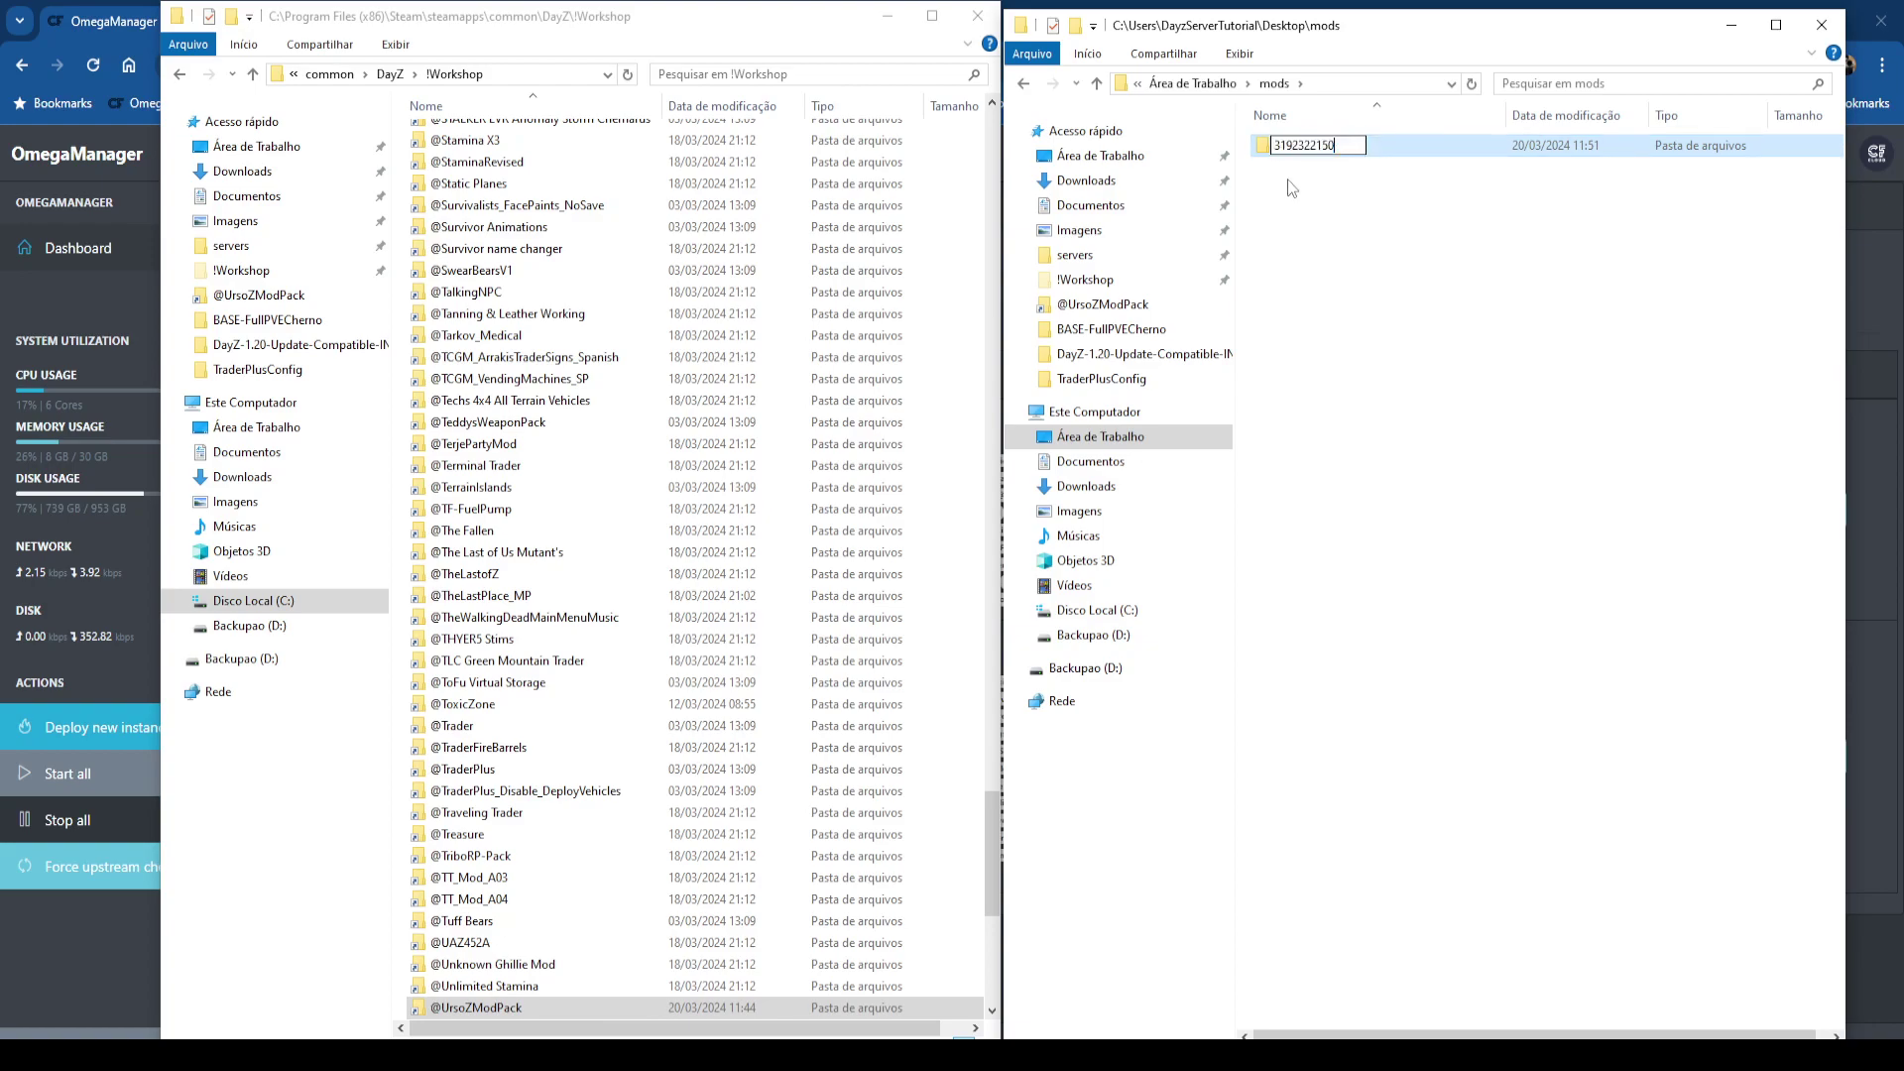
pyautogui.press('Return')
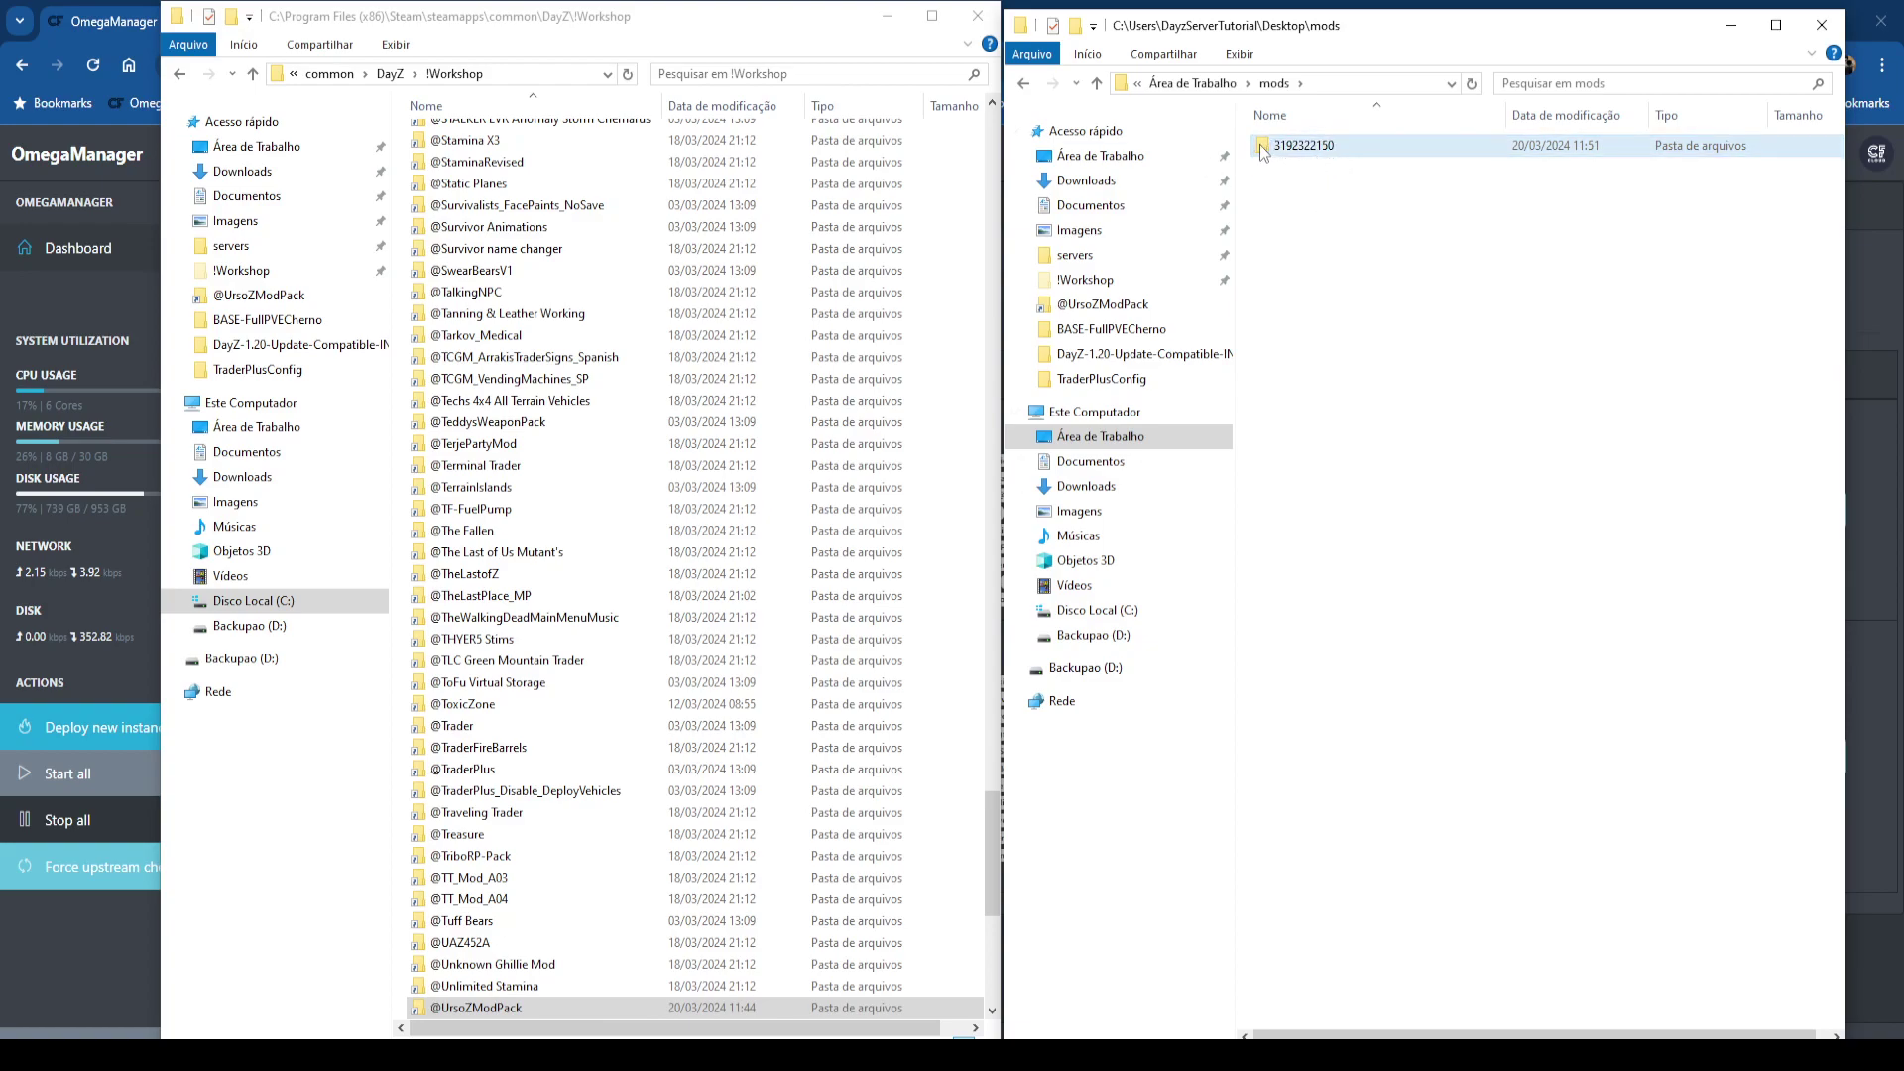
pyautogui.doubleClick(1291, 144)
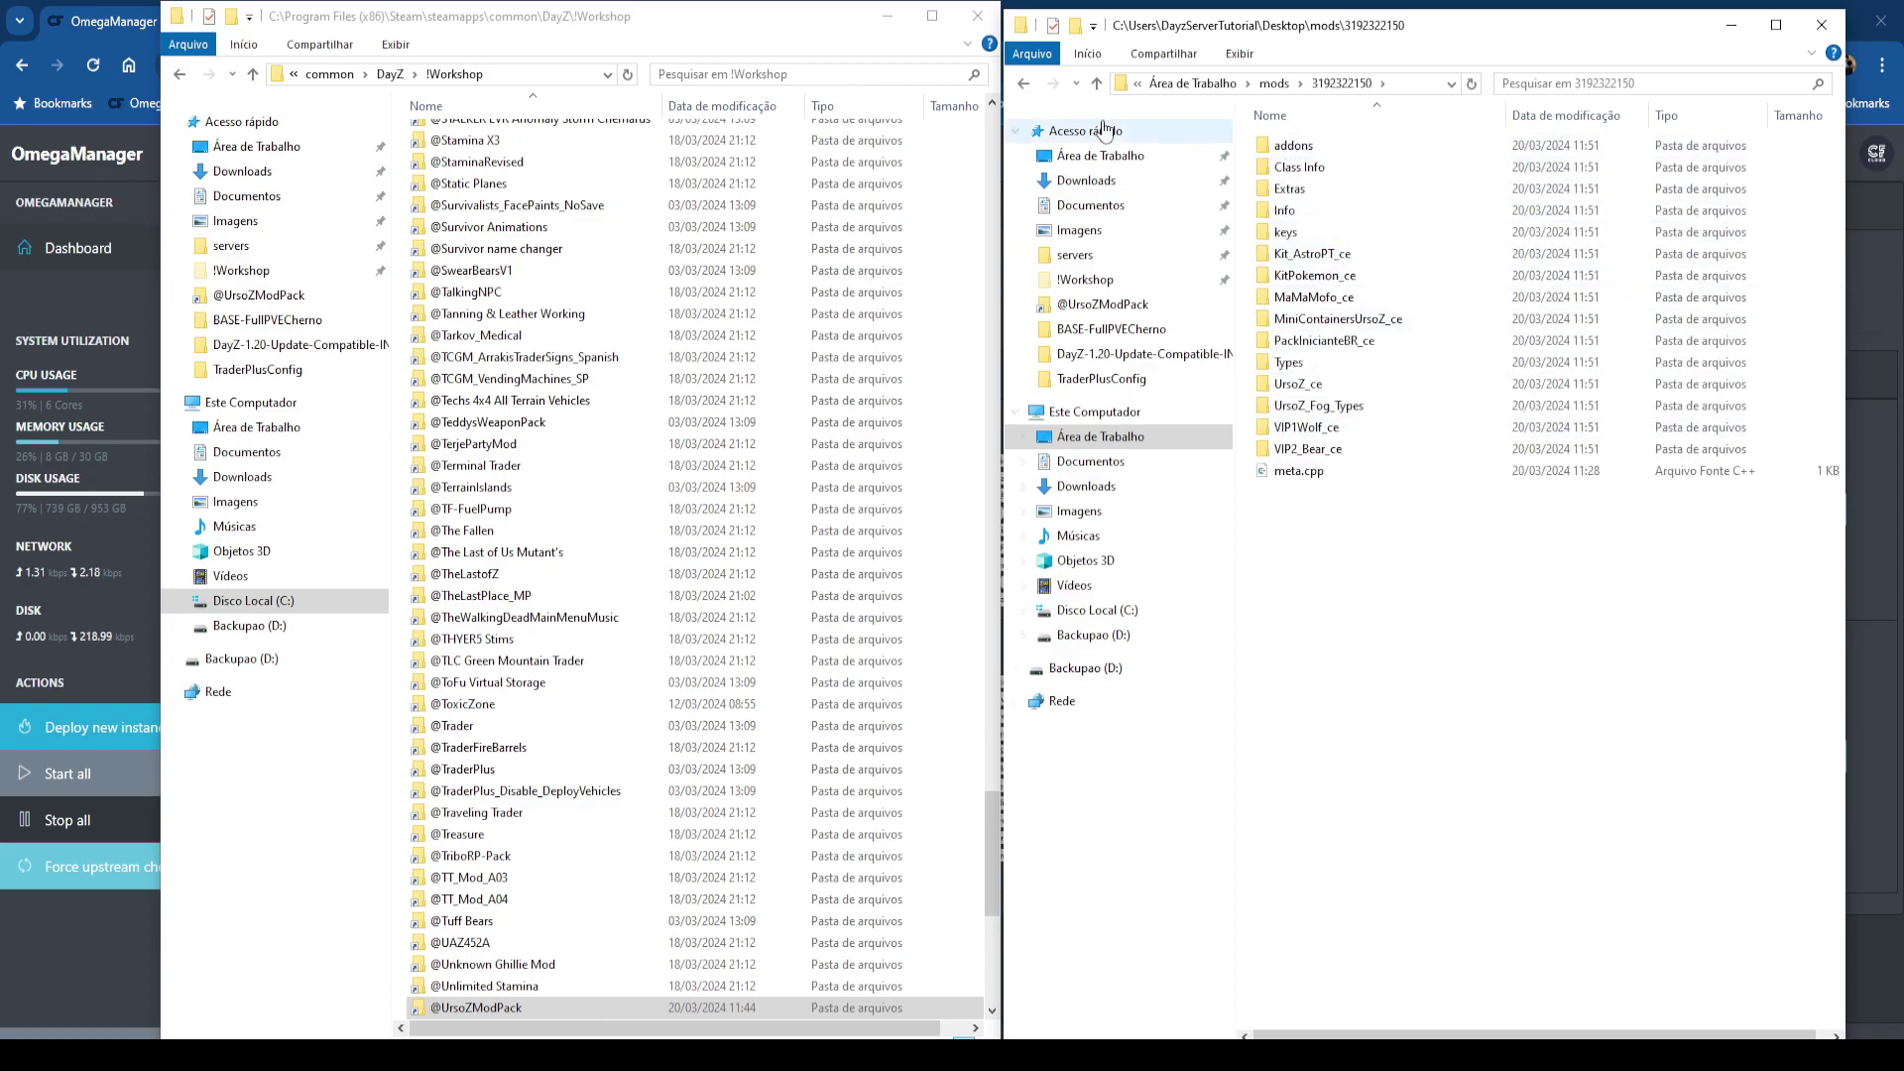
pyautogui.click(1024, 83)
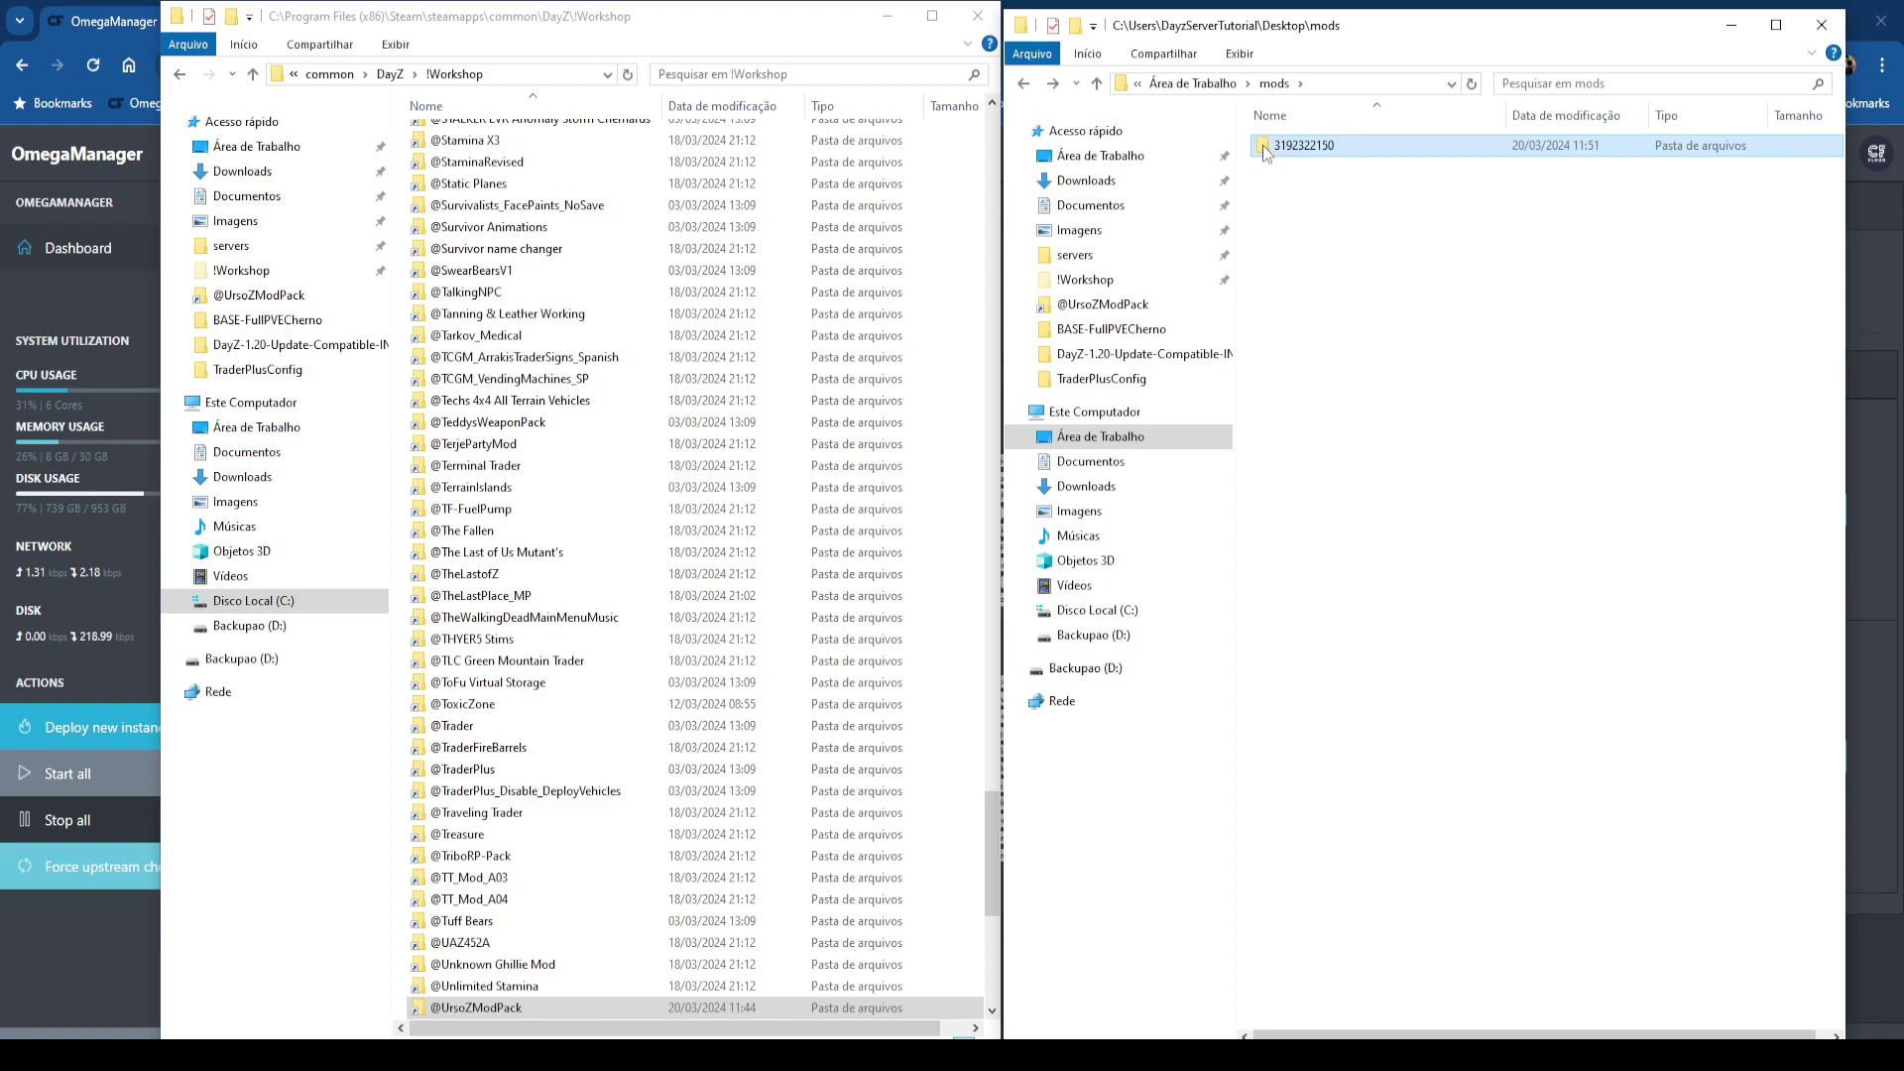
pyautogui.click(1090, 609)
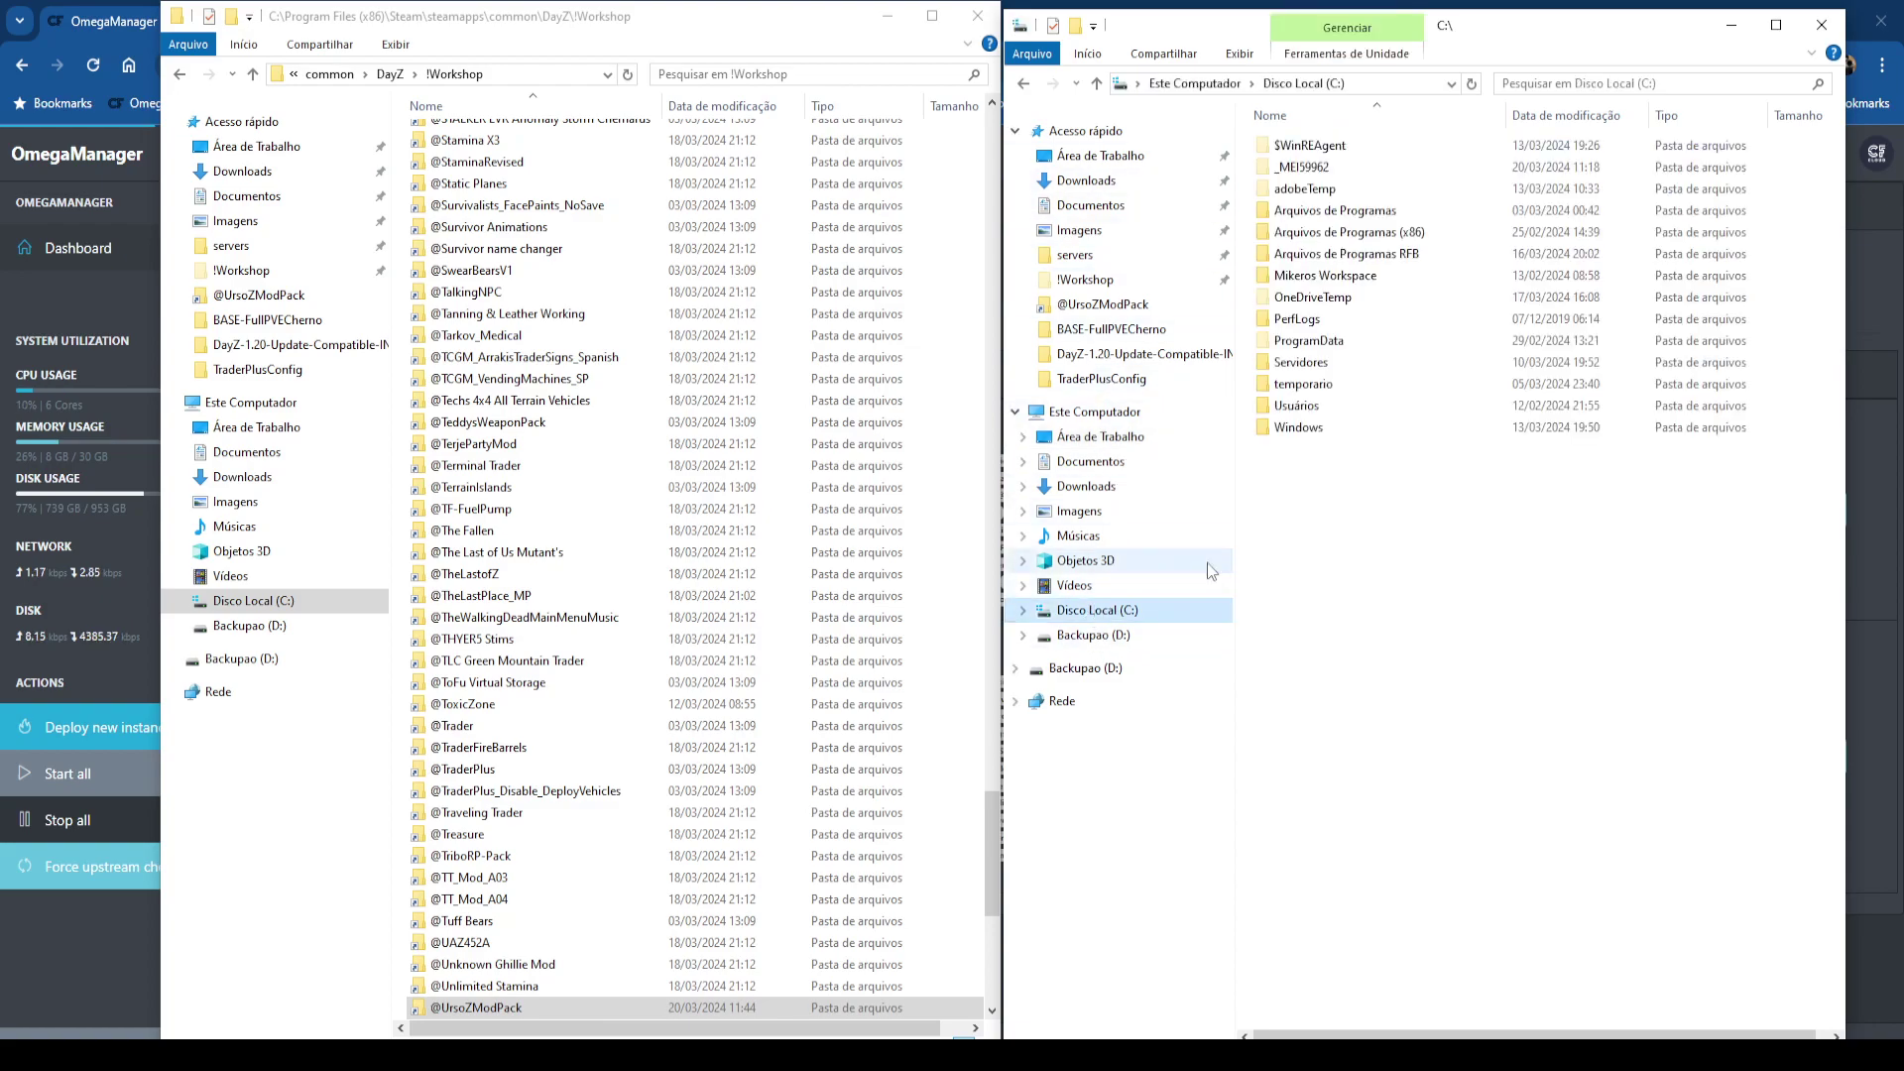
pyautogui.doubleClick(1304, 362)
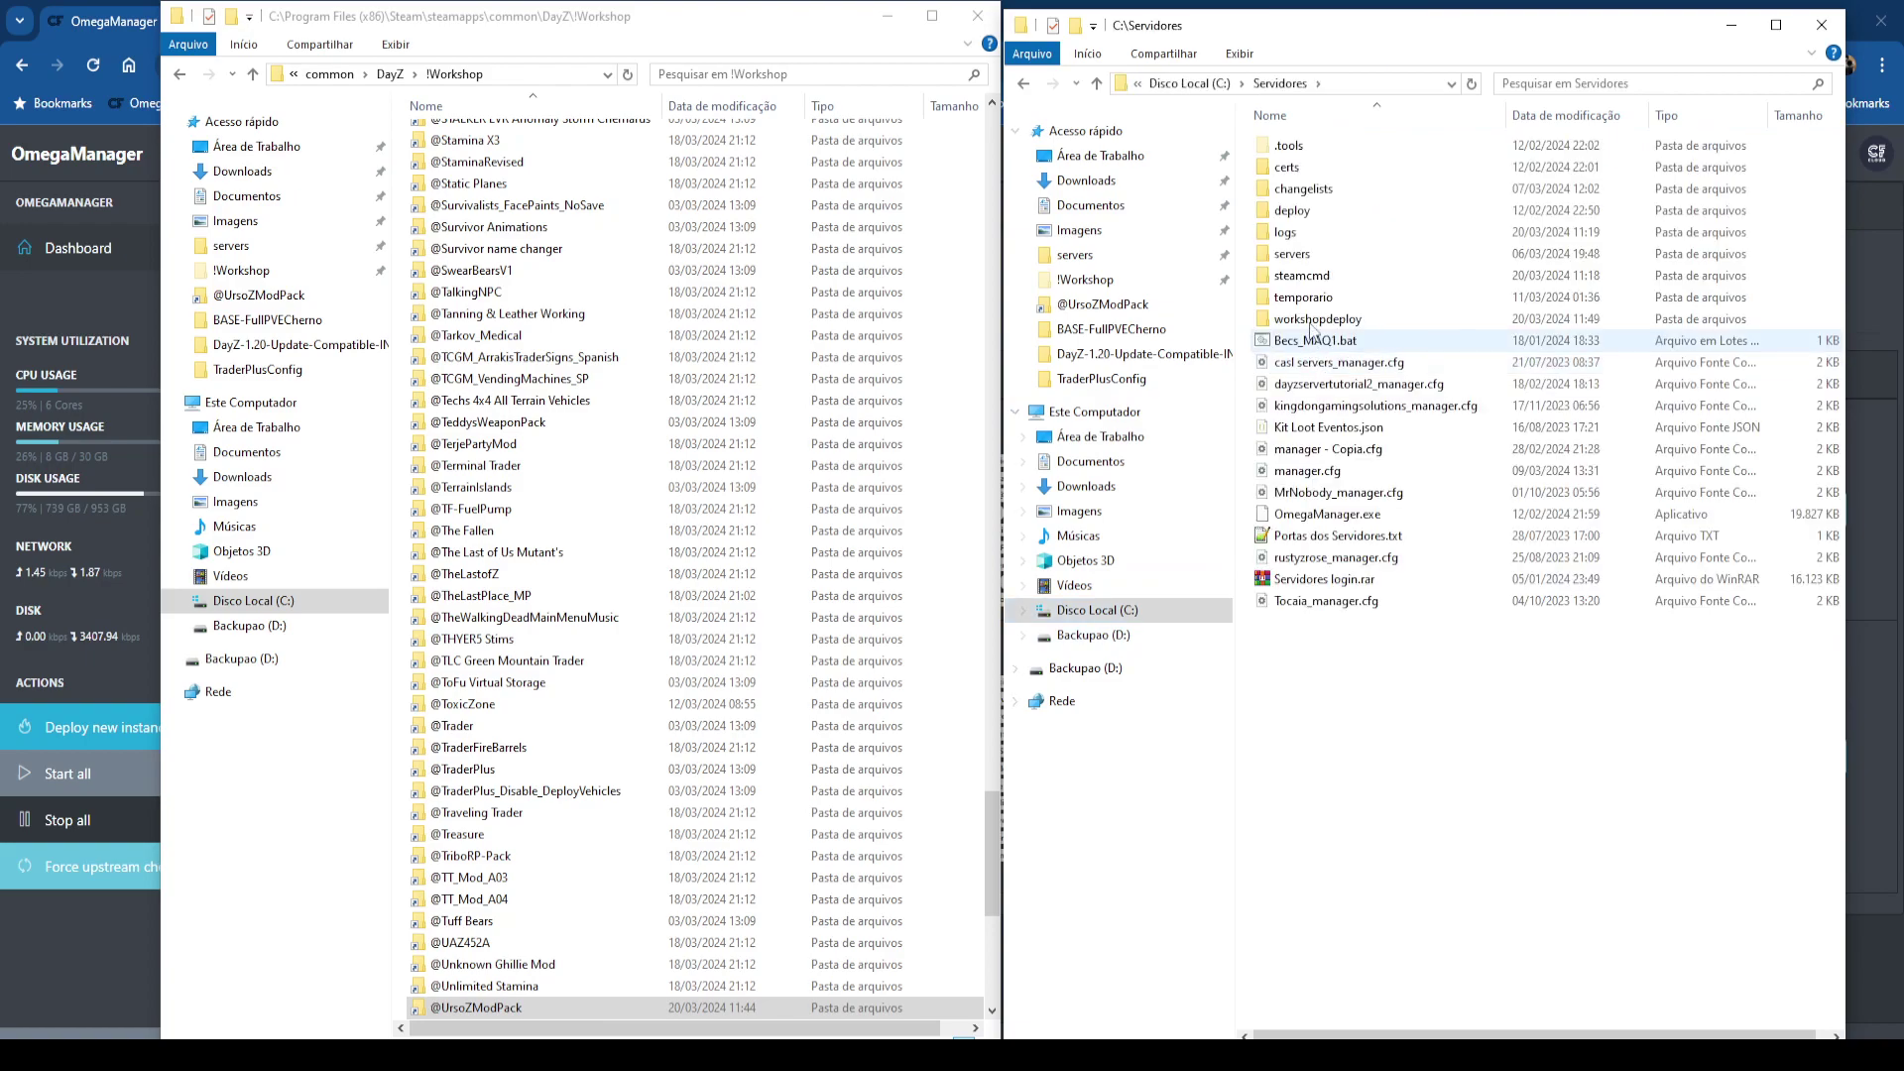
pyautogui.click(1864, 250)
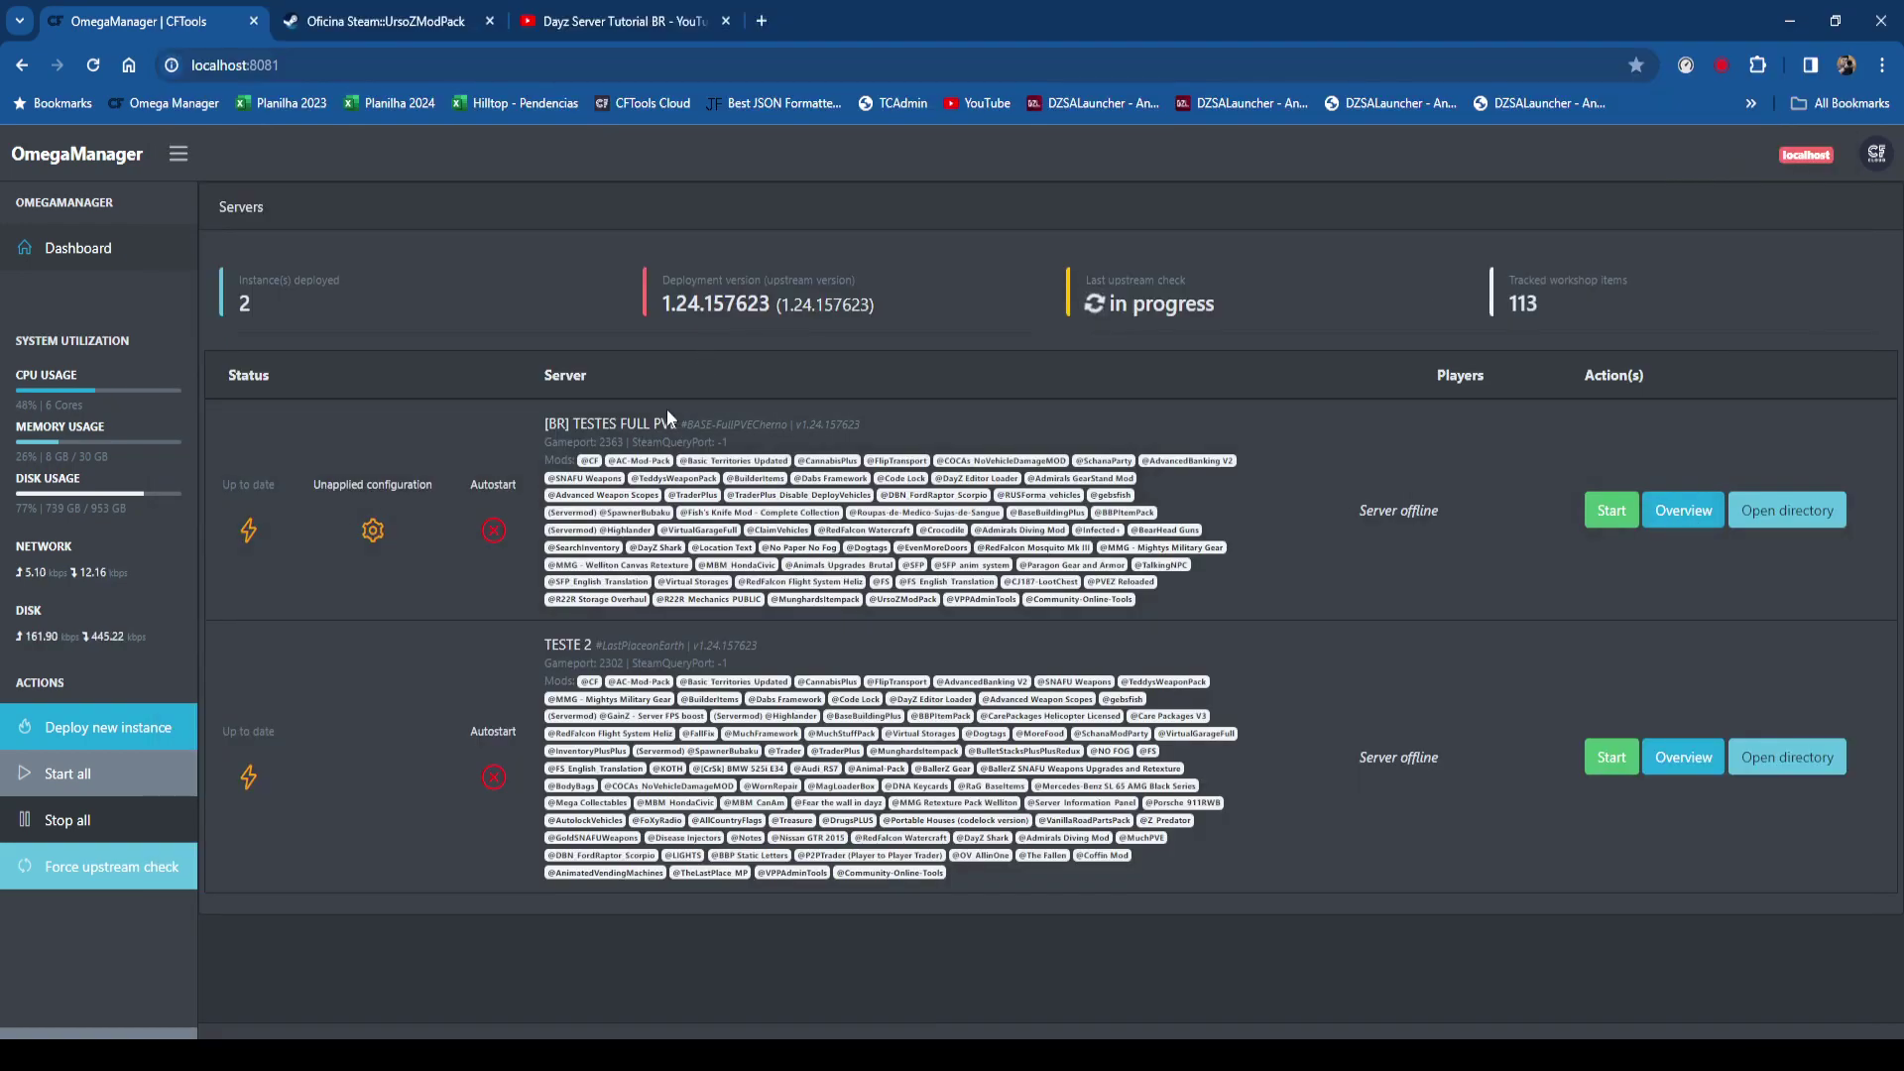
pyautogui.click(1760, 512)
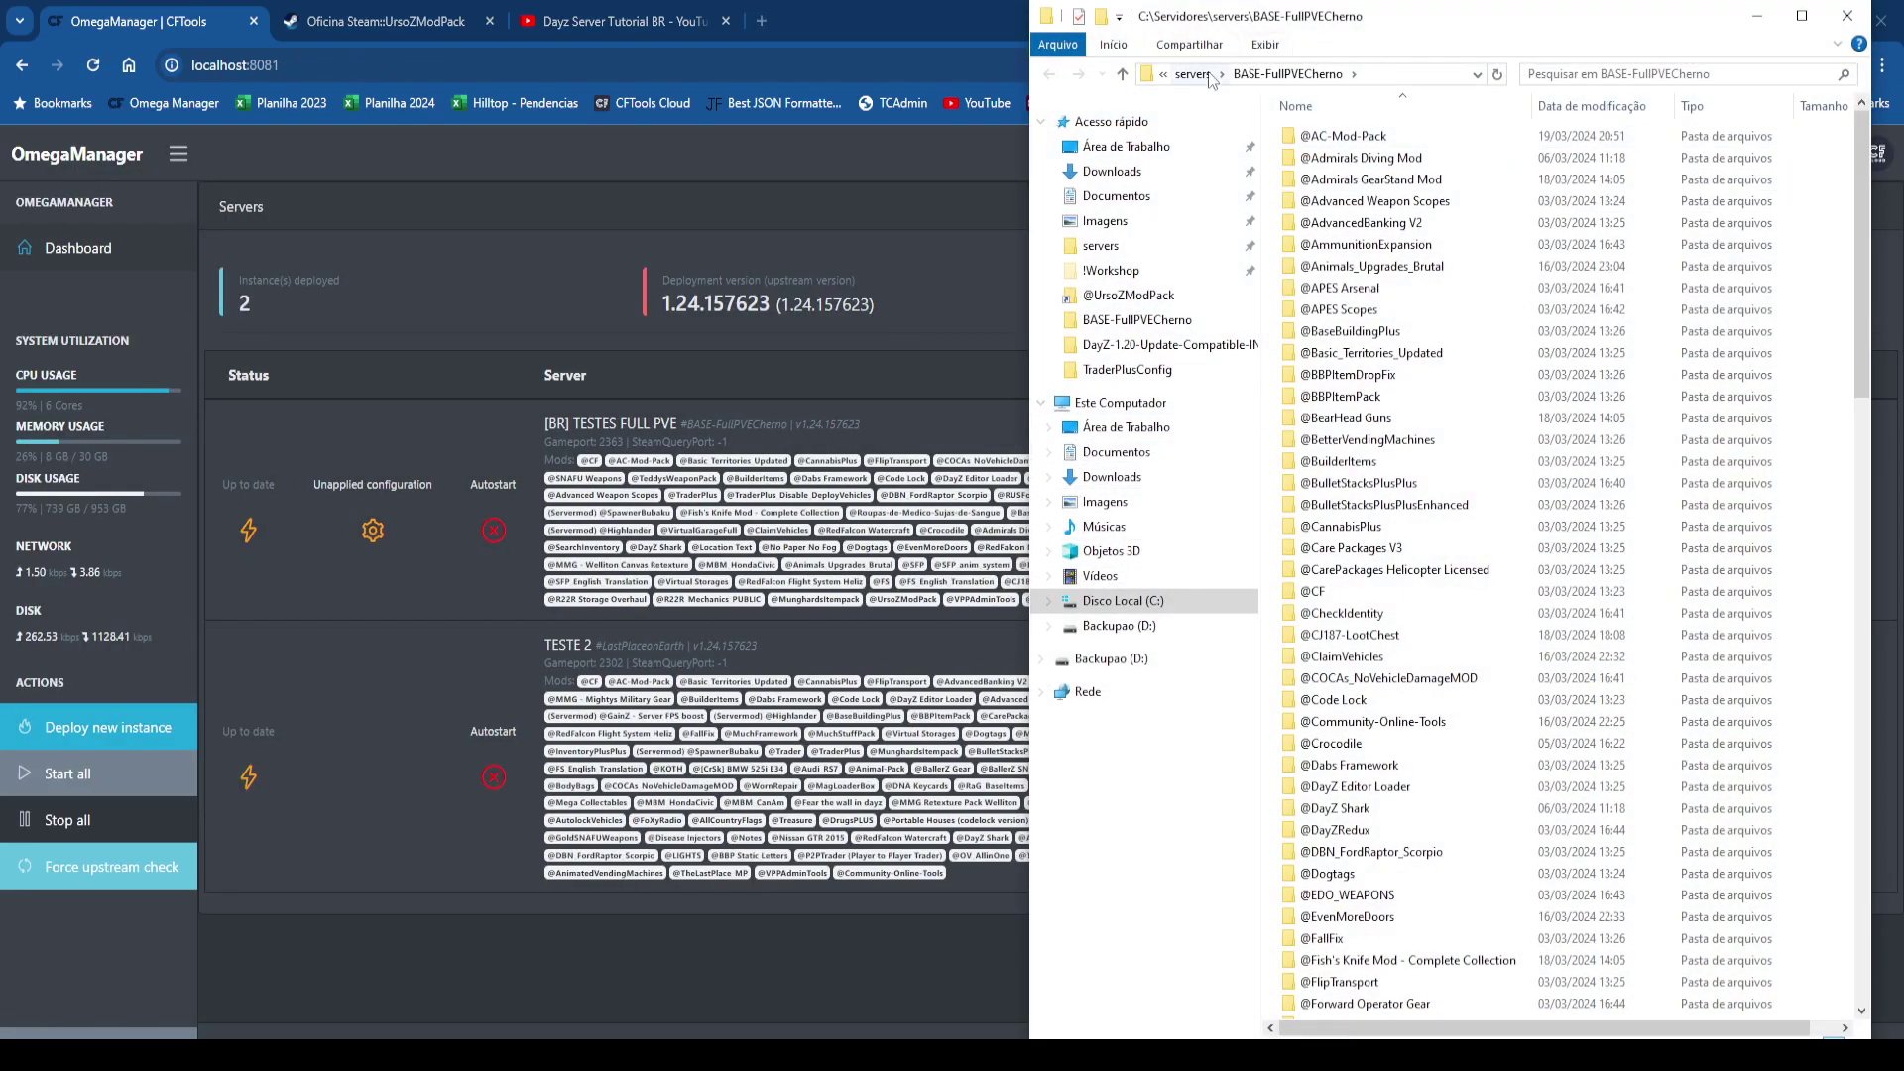
pyautogui.doubleClick(1296, 20)
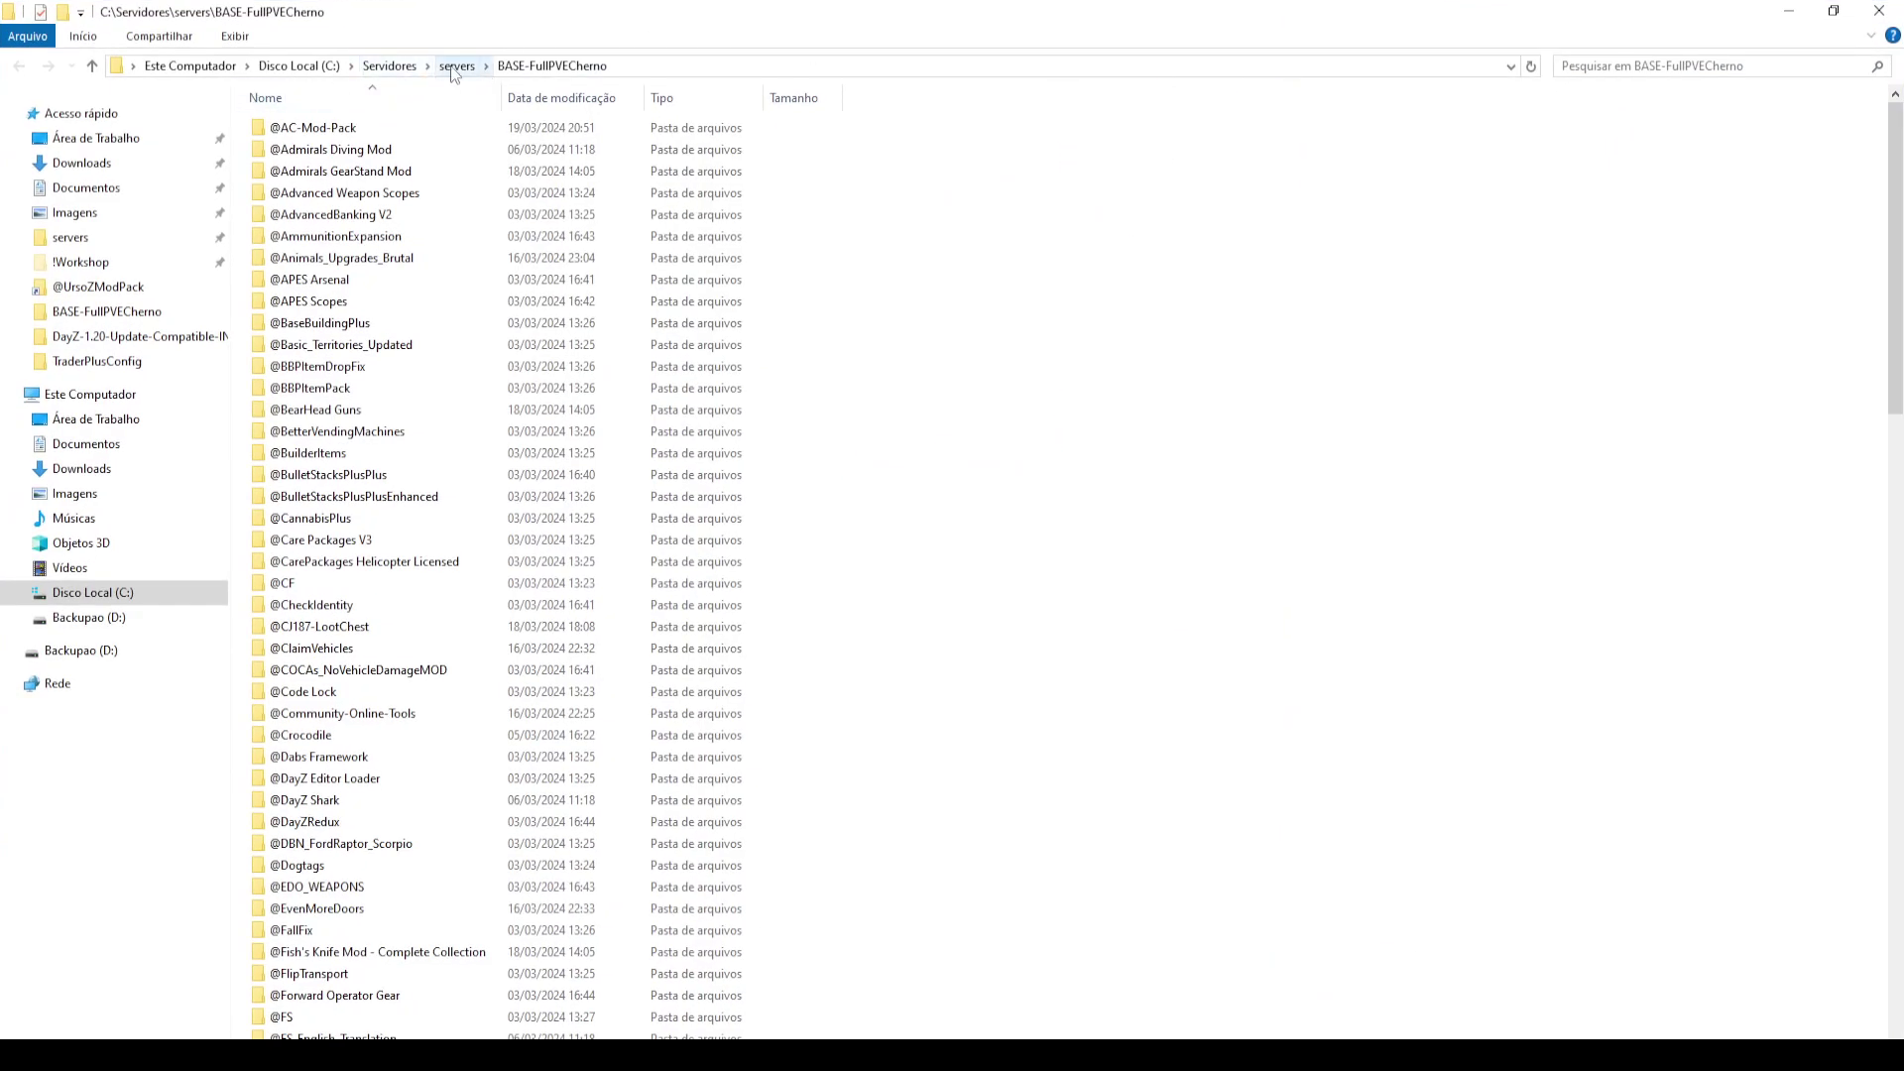
pyautogui.click(390, 65)
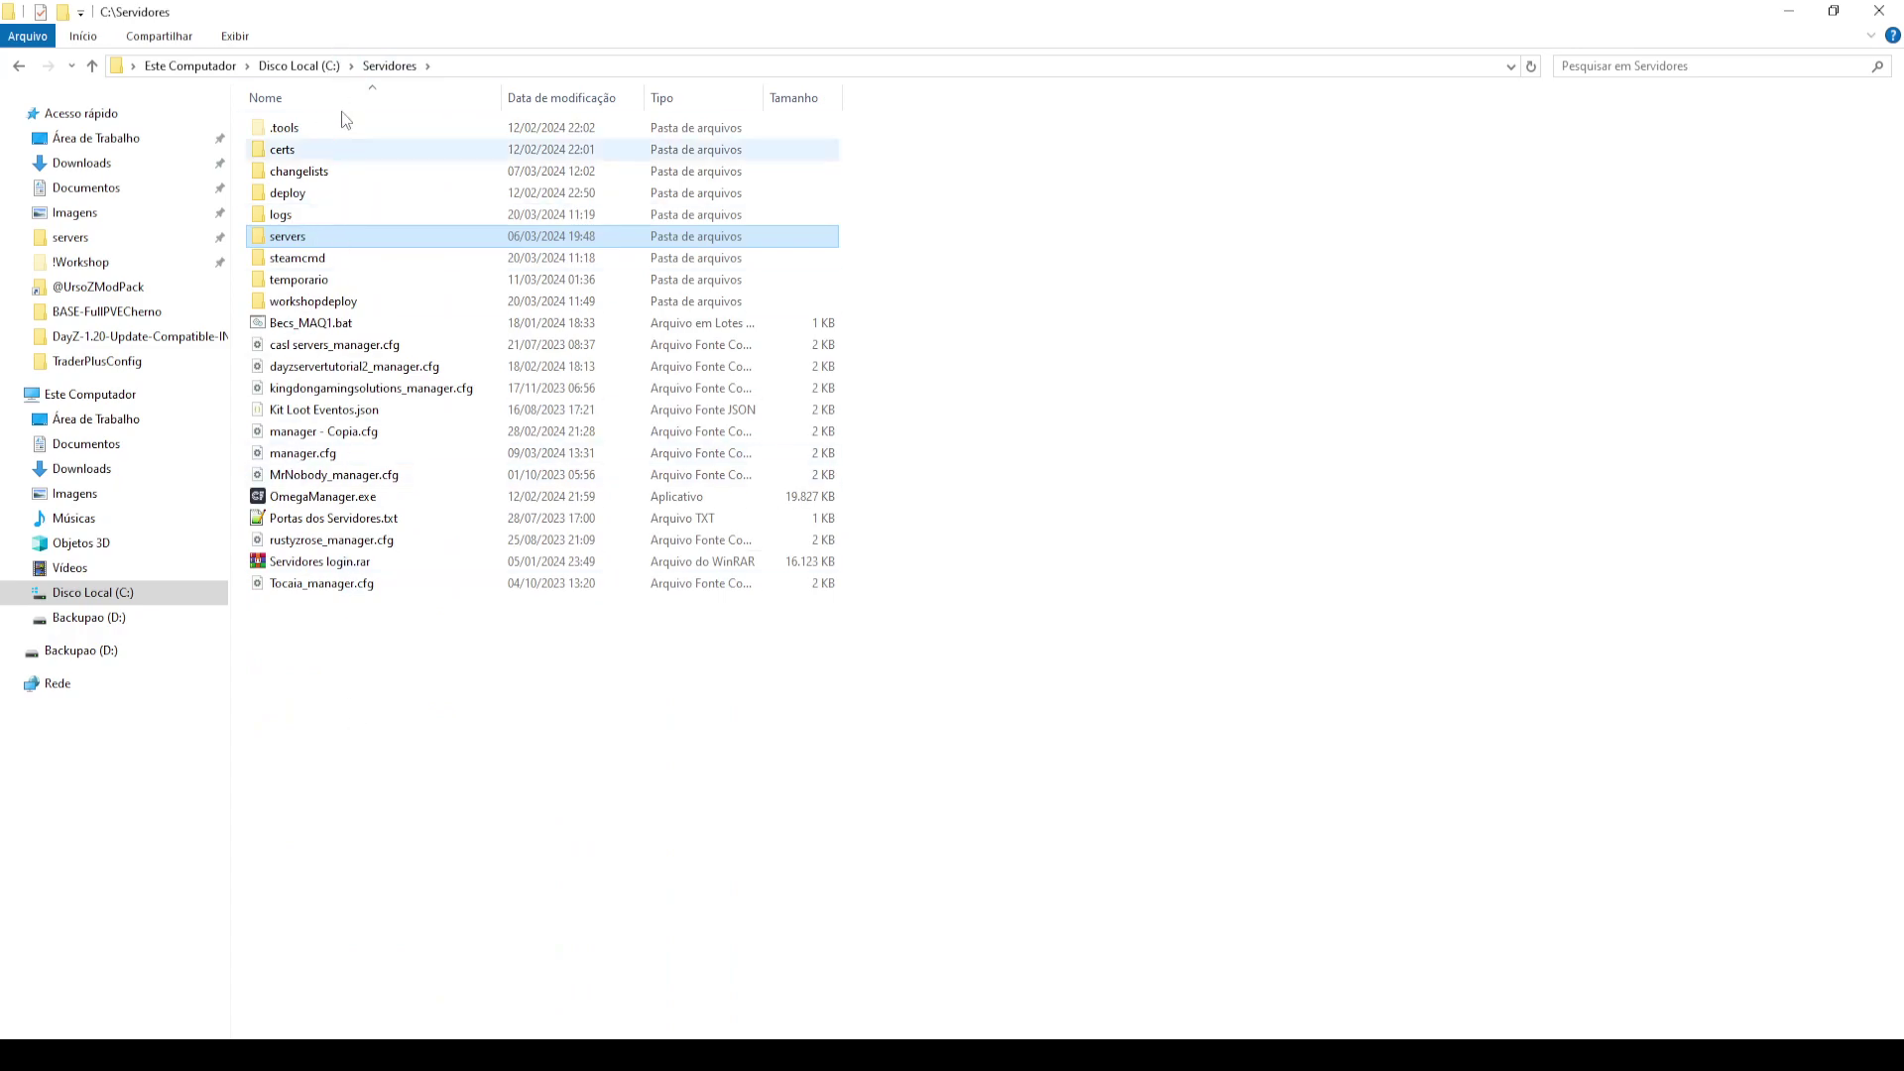
pyautogui.moveTo(446, 706); pyautogui.dragTo(238, 114)
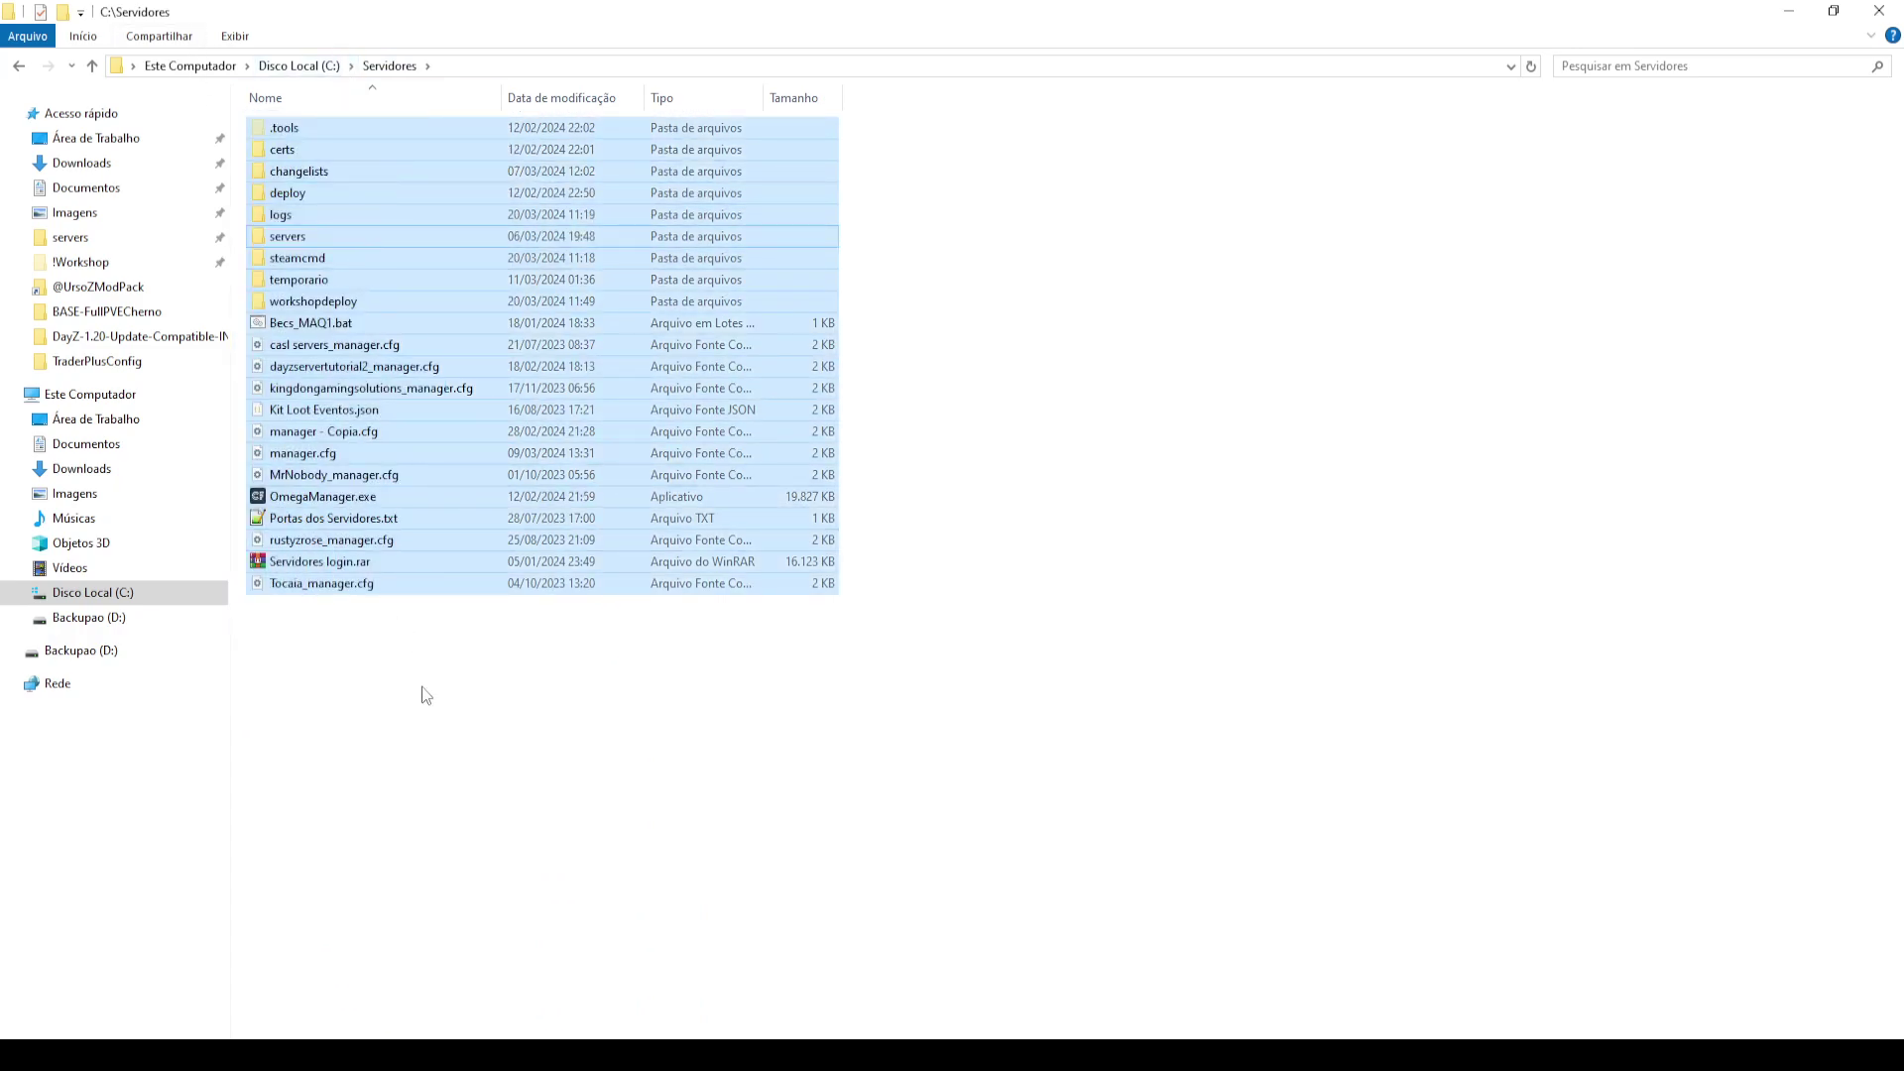
pyautogui.click(426, 690)
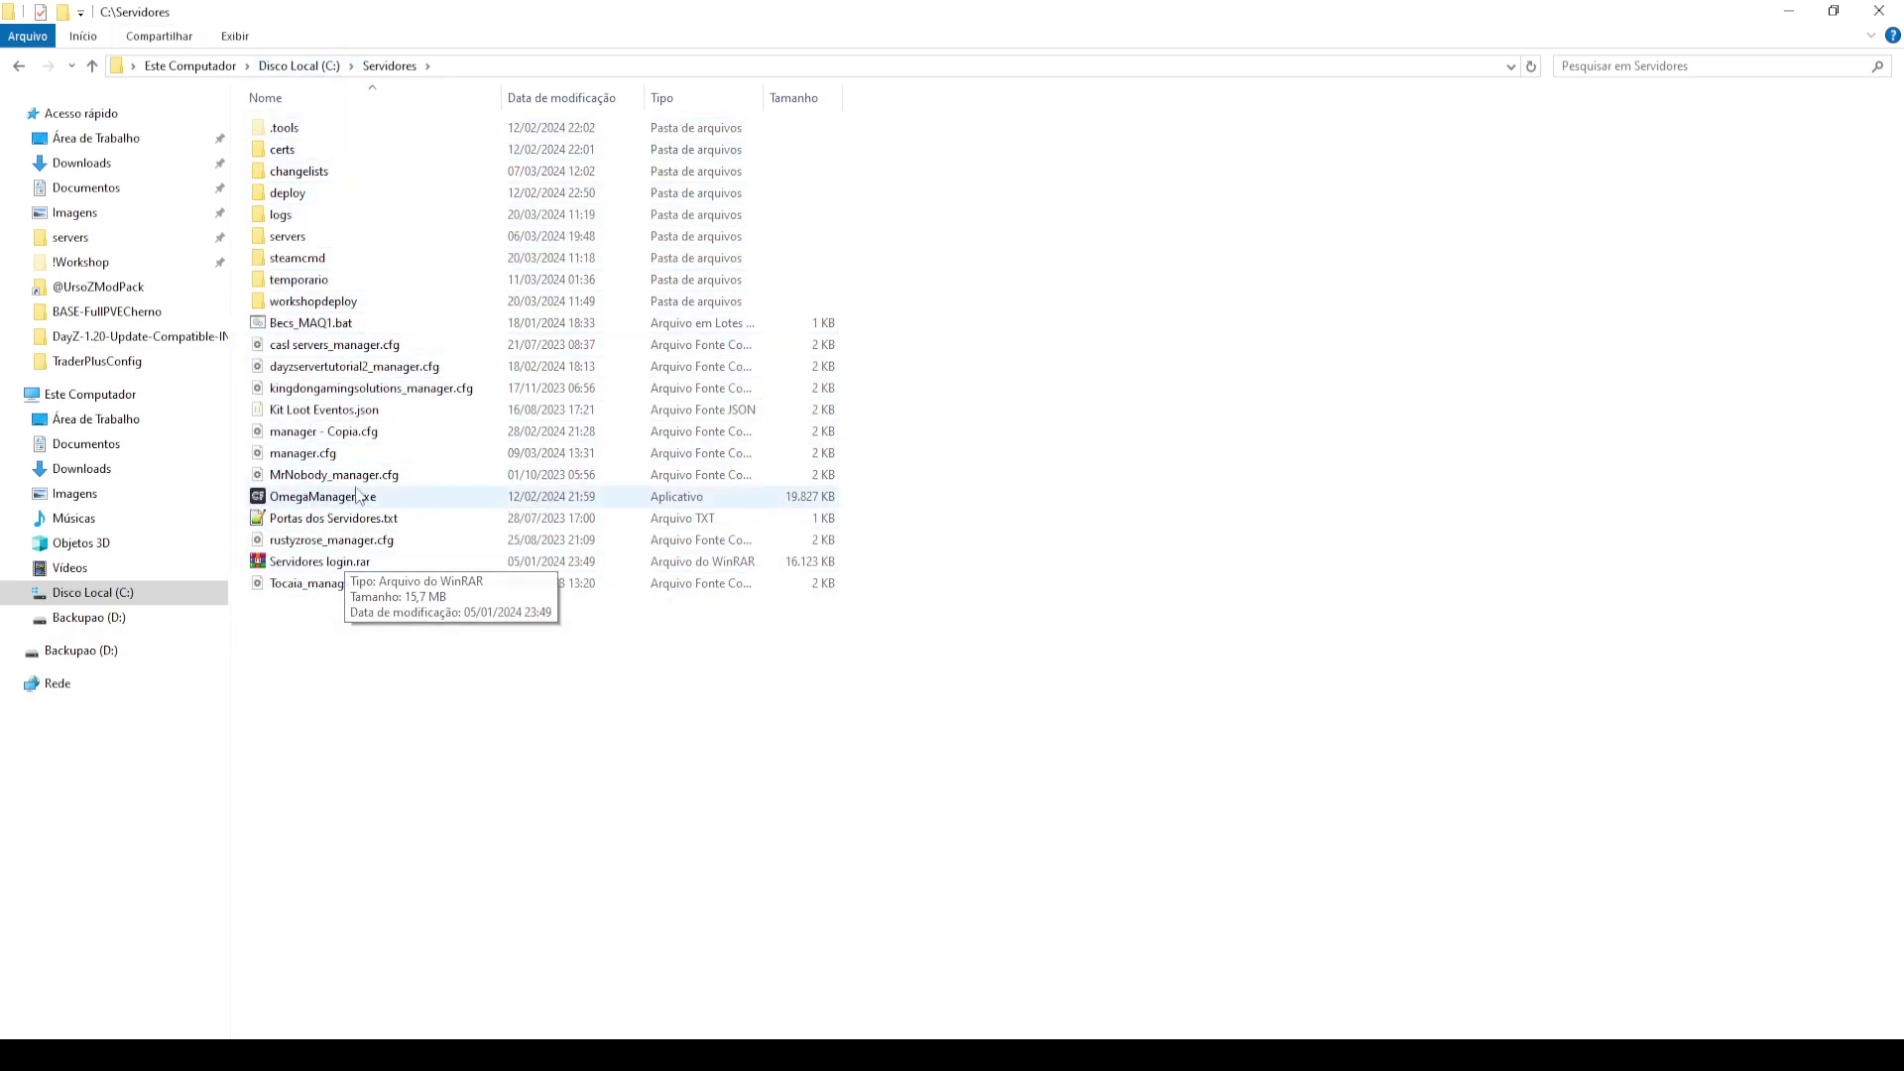
pyautogui.doubleClick(313, 302)
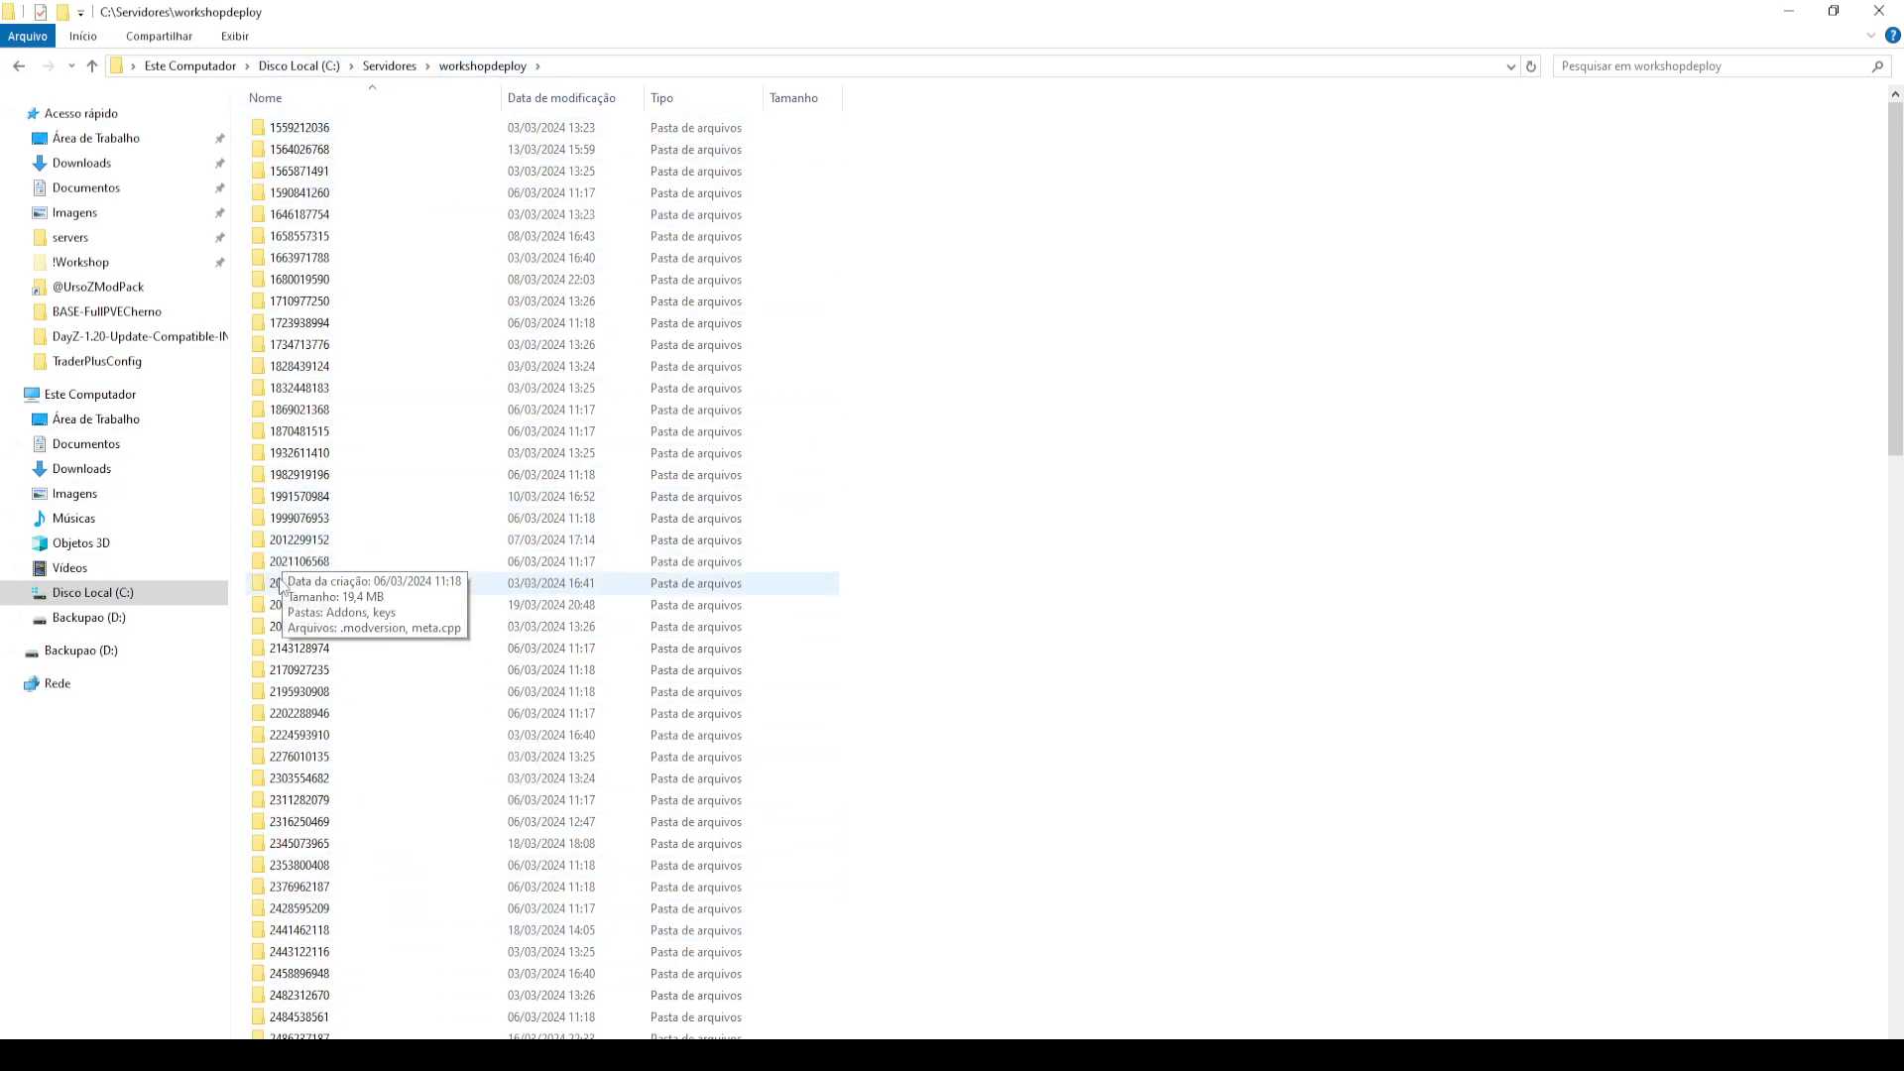
pyautogui.hotkey('ctrl', 'v')
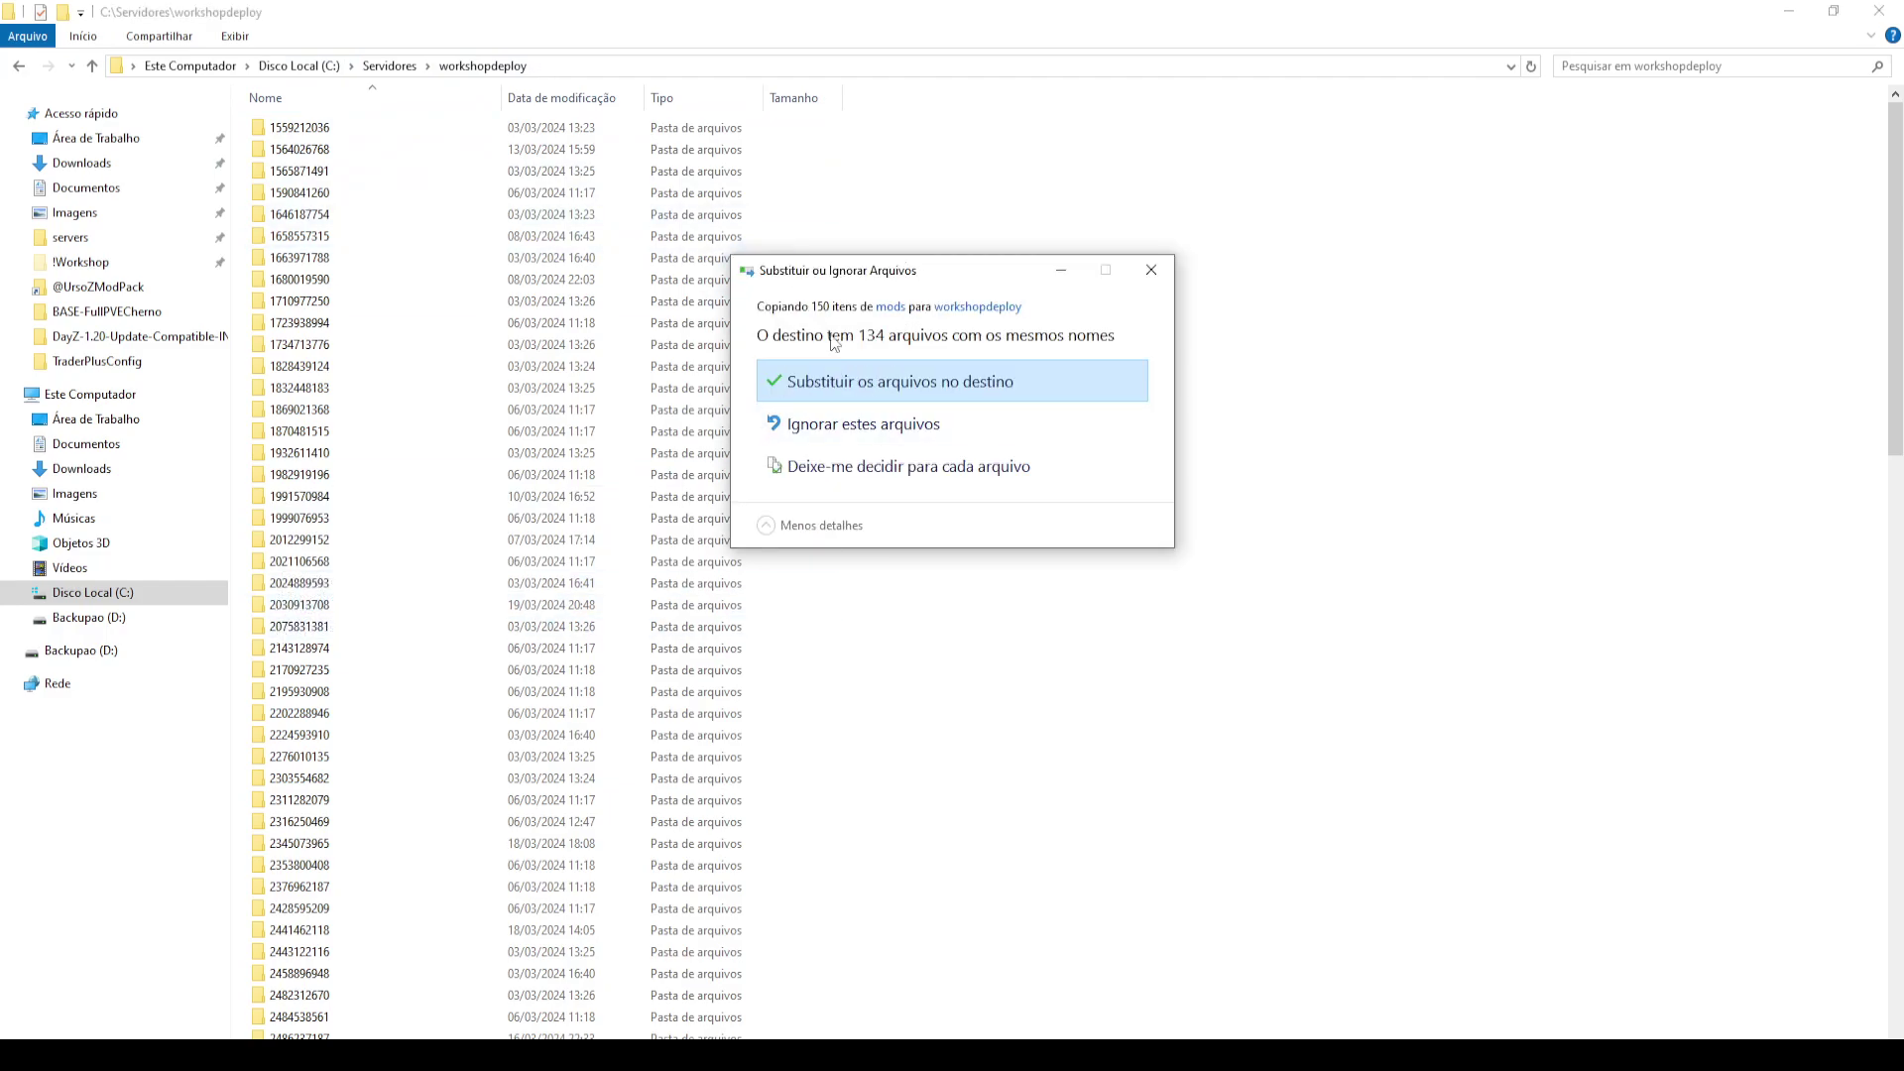
pyautogui.click(790, 402)
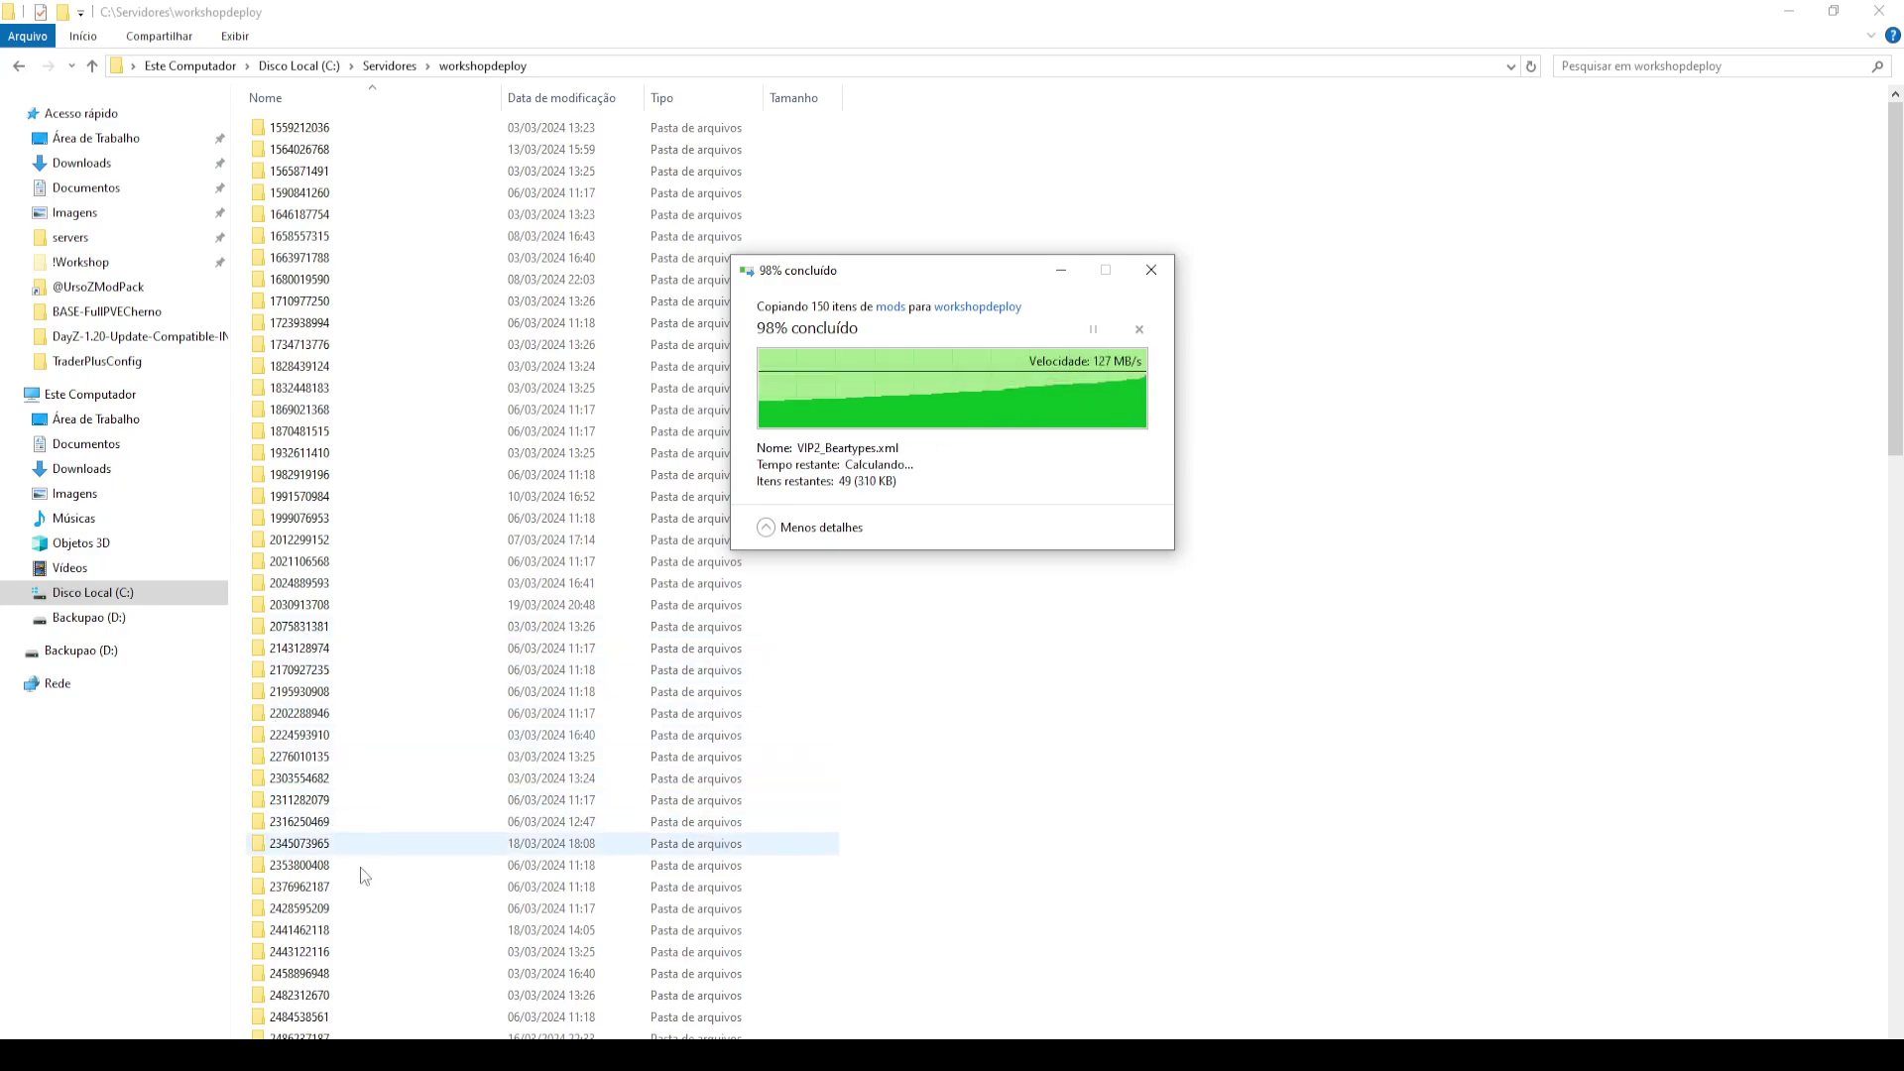
pyautogui.click(377, 68)
pyautogui.click(334, 261)
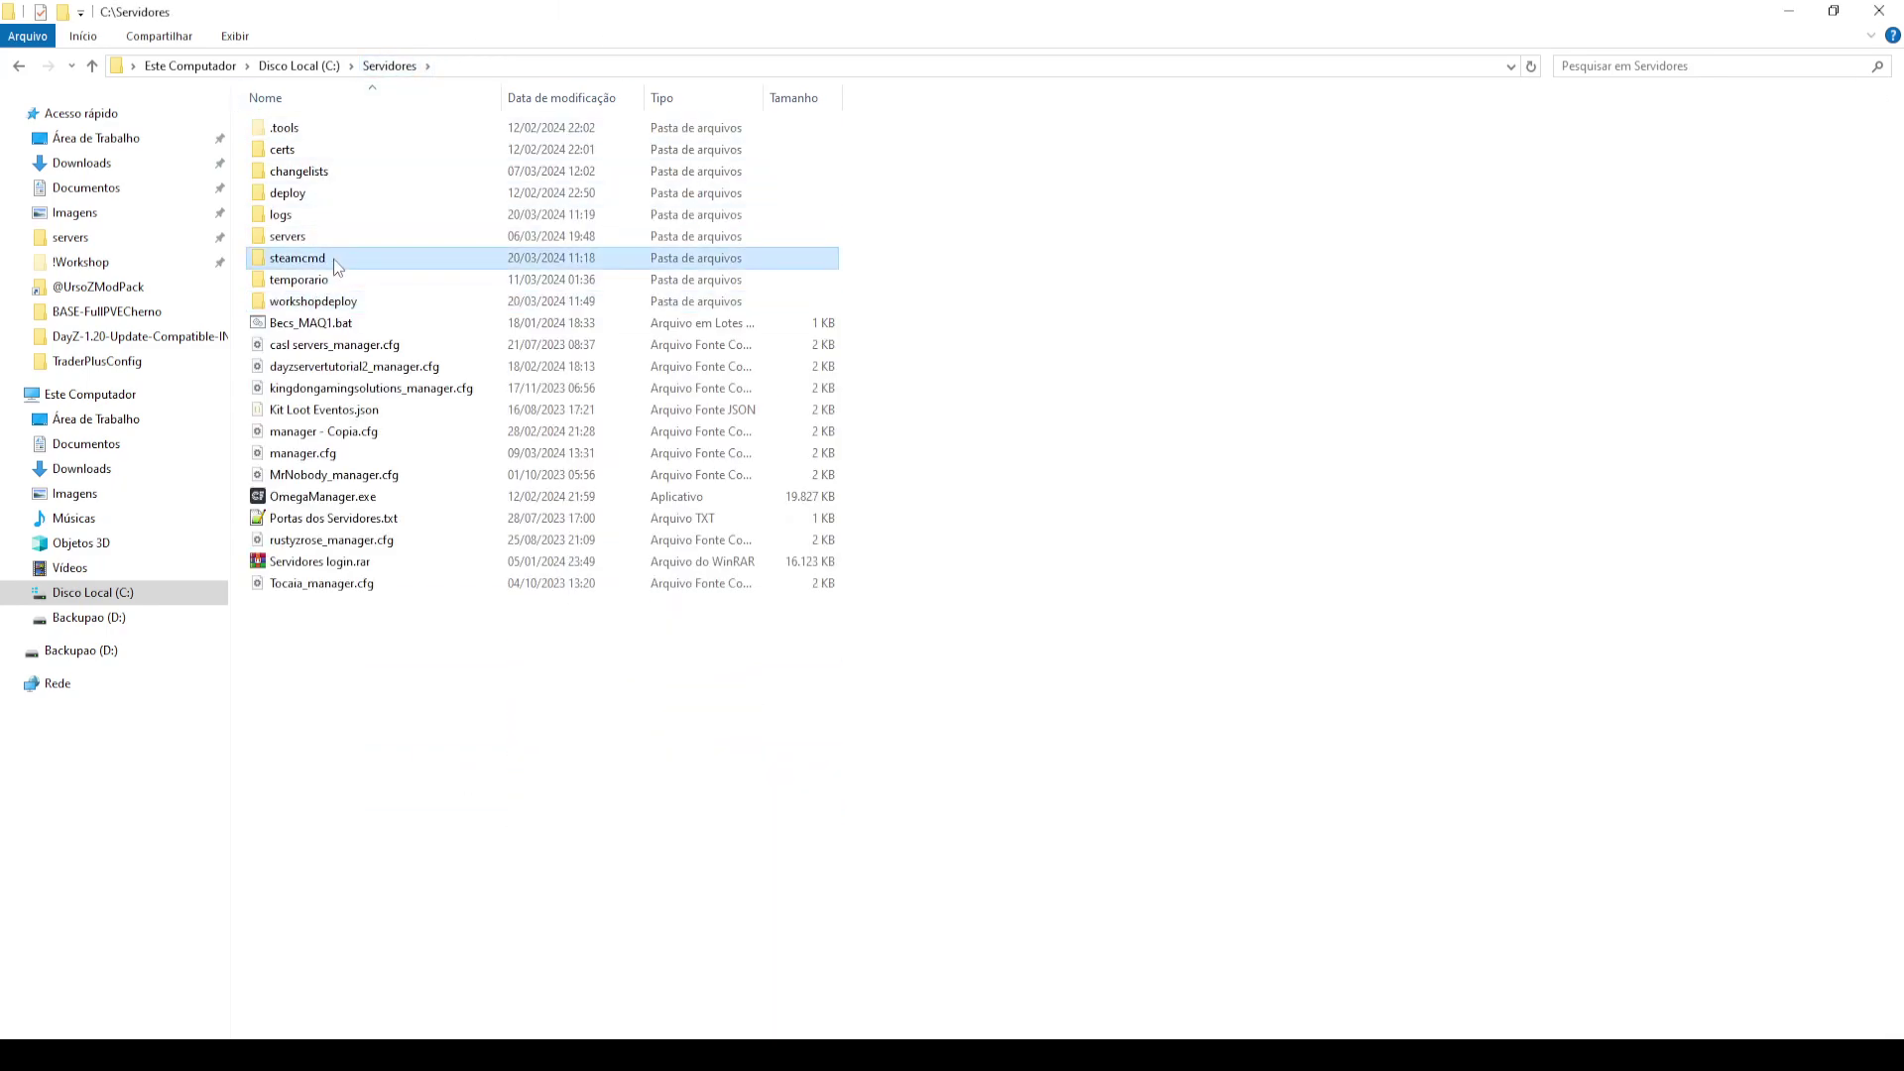
pyautogui.doubleClick(335, 266)
pyautogui.doubleClick(314, 323)
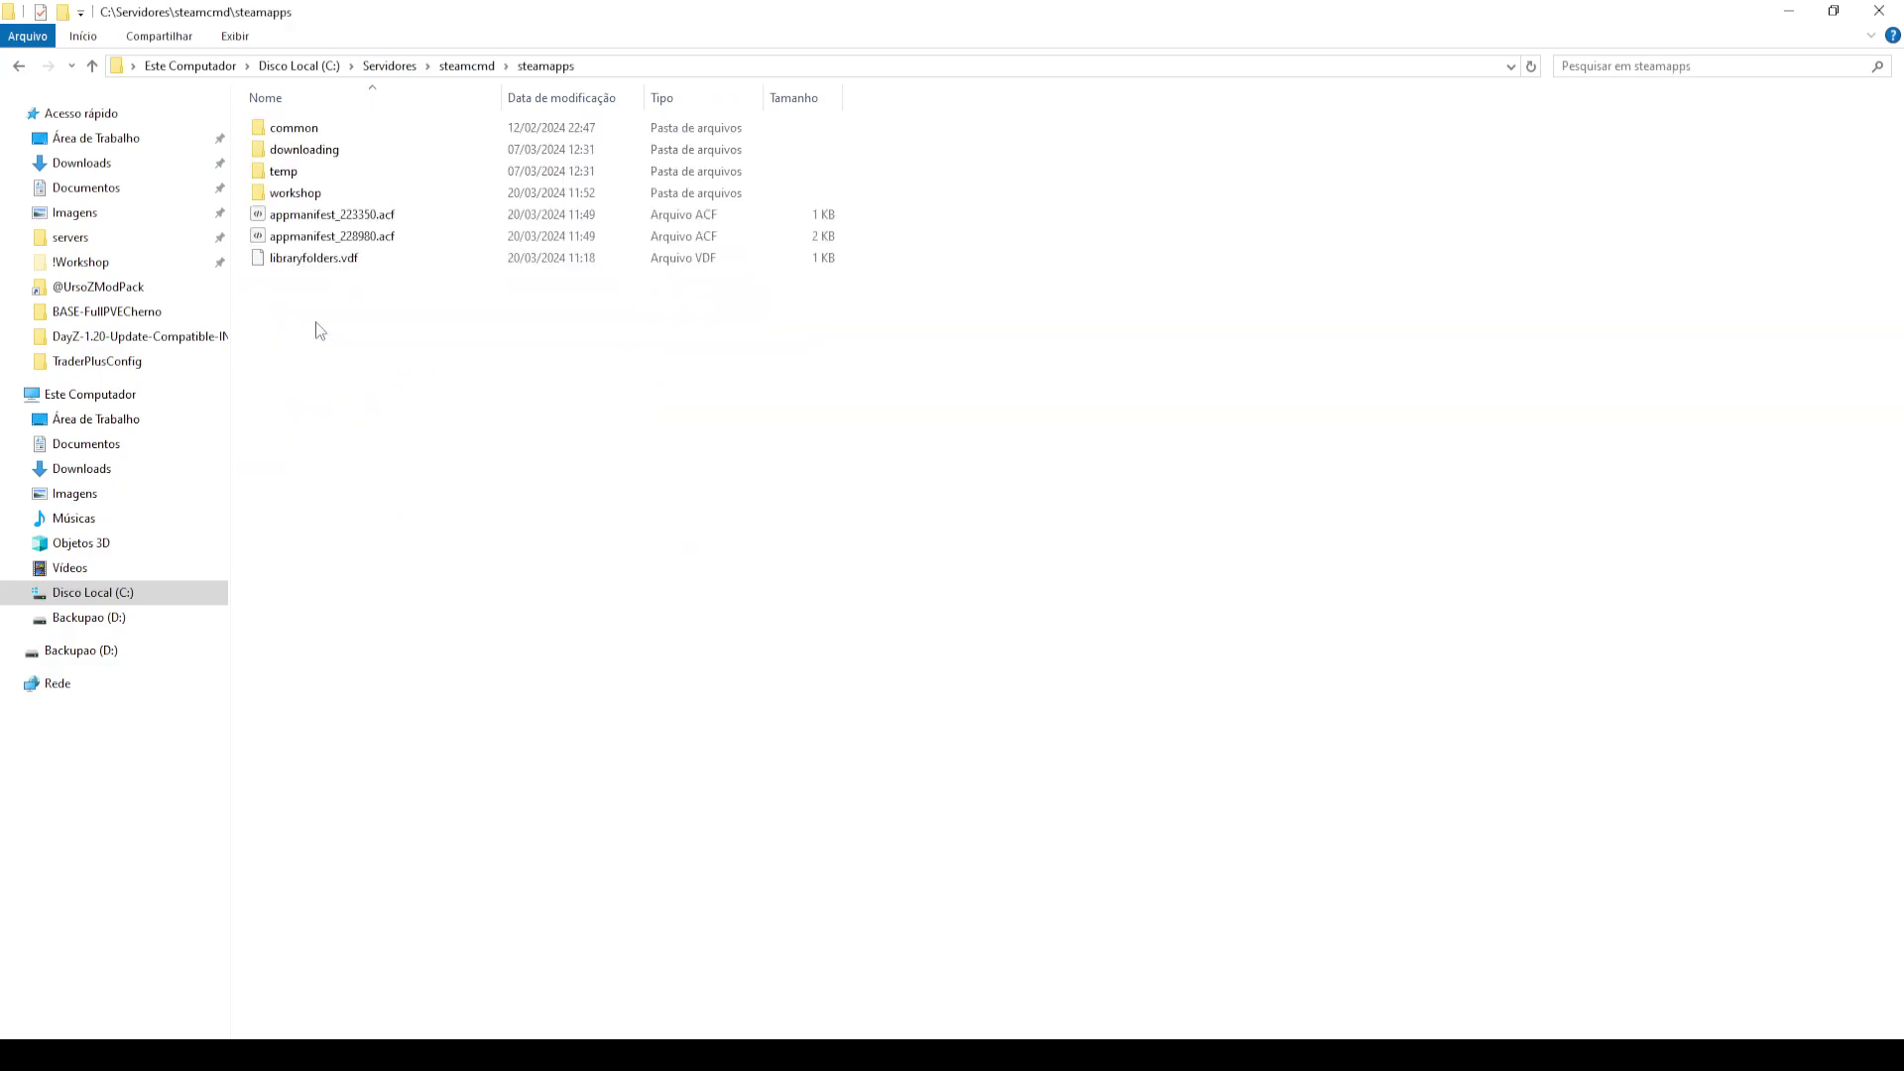
pyautogui.doubleClick(311, 194)
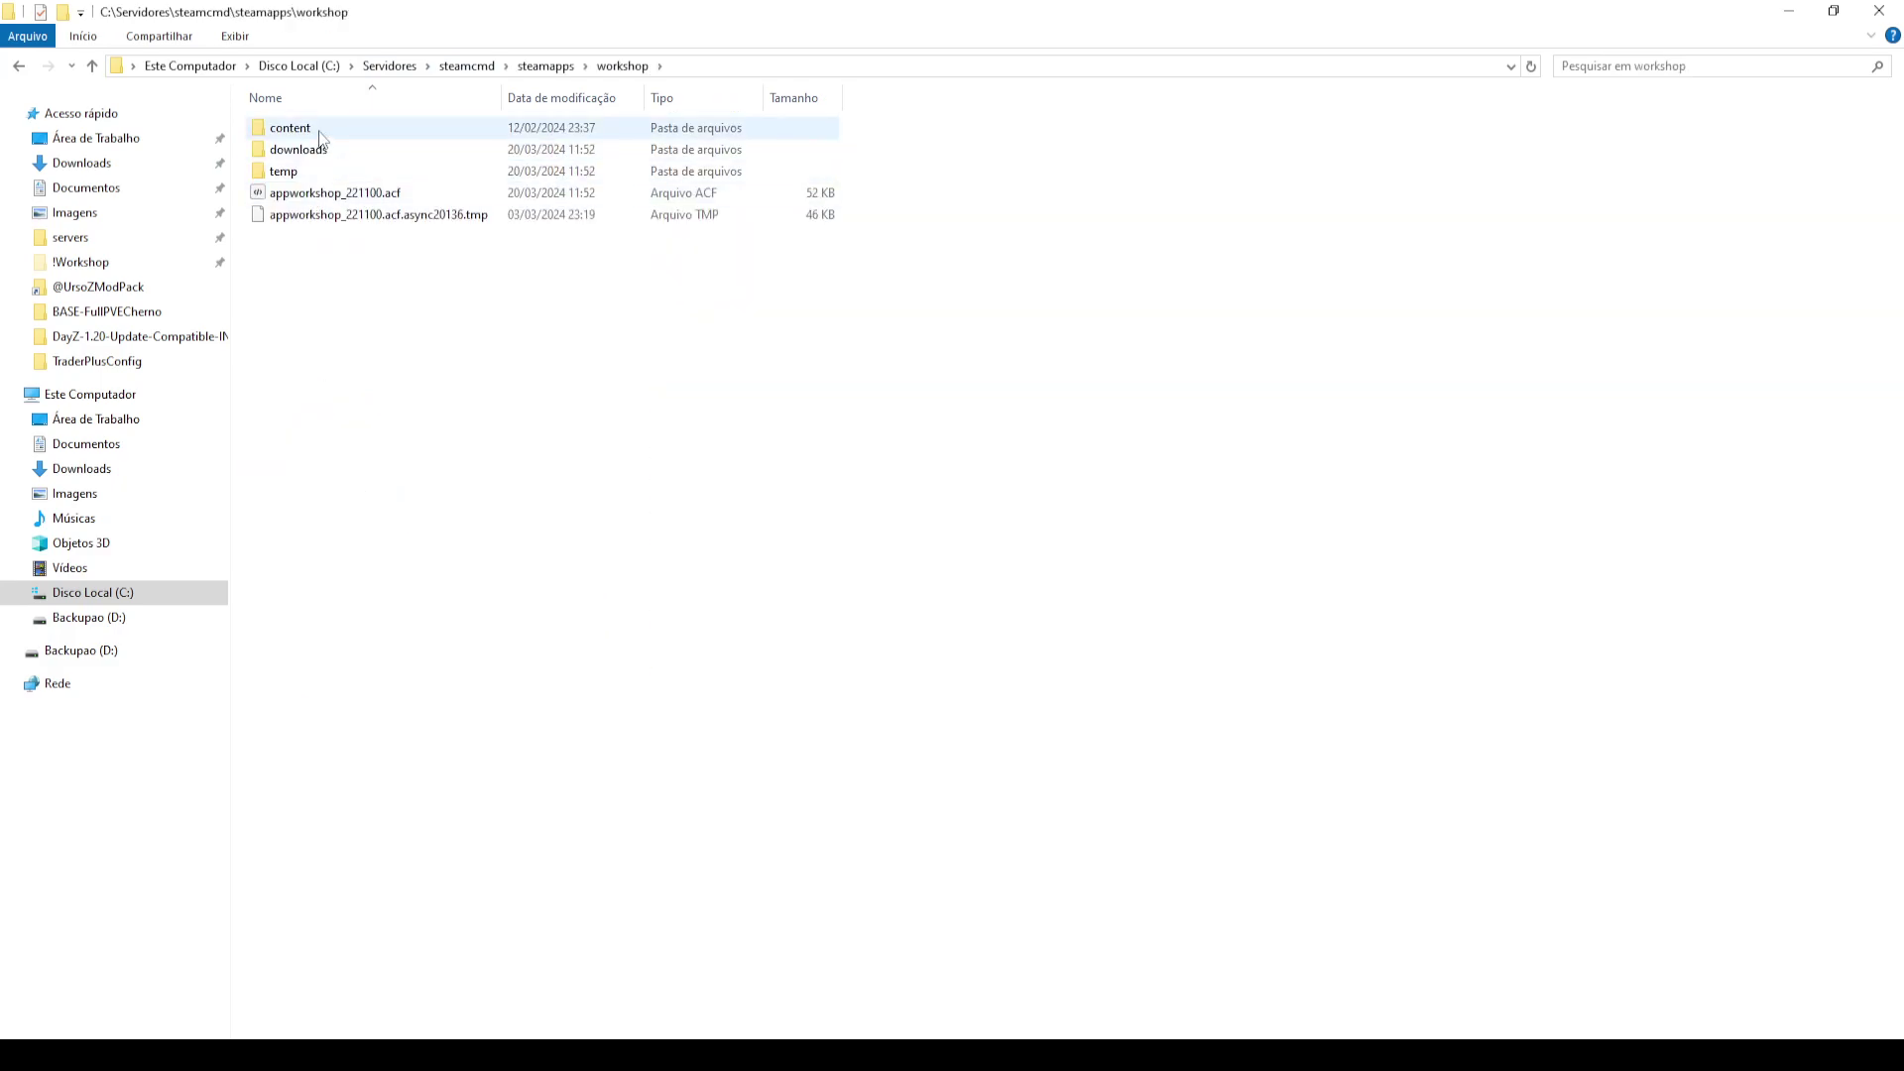
pyautogui.doubleClick(318, 129)
pyautogui.doubleClick(300, 131)
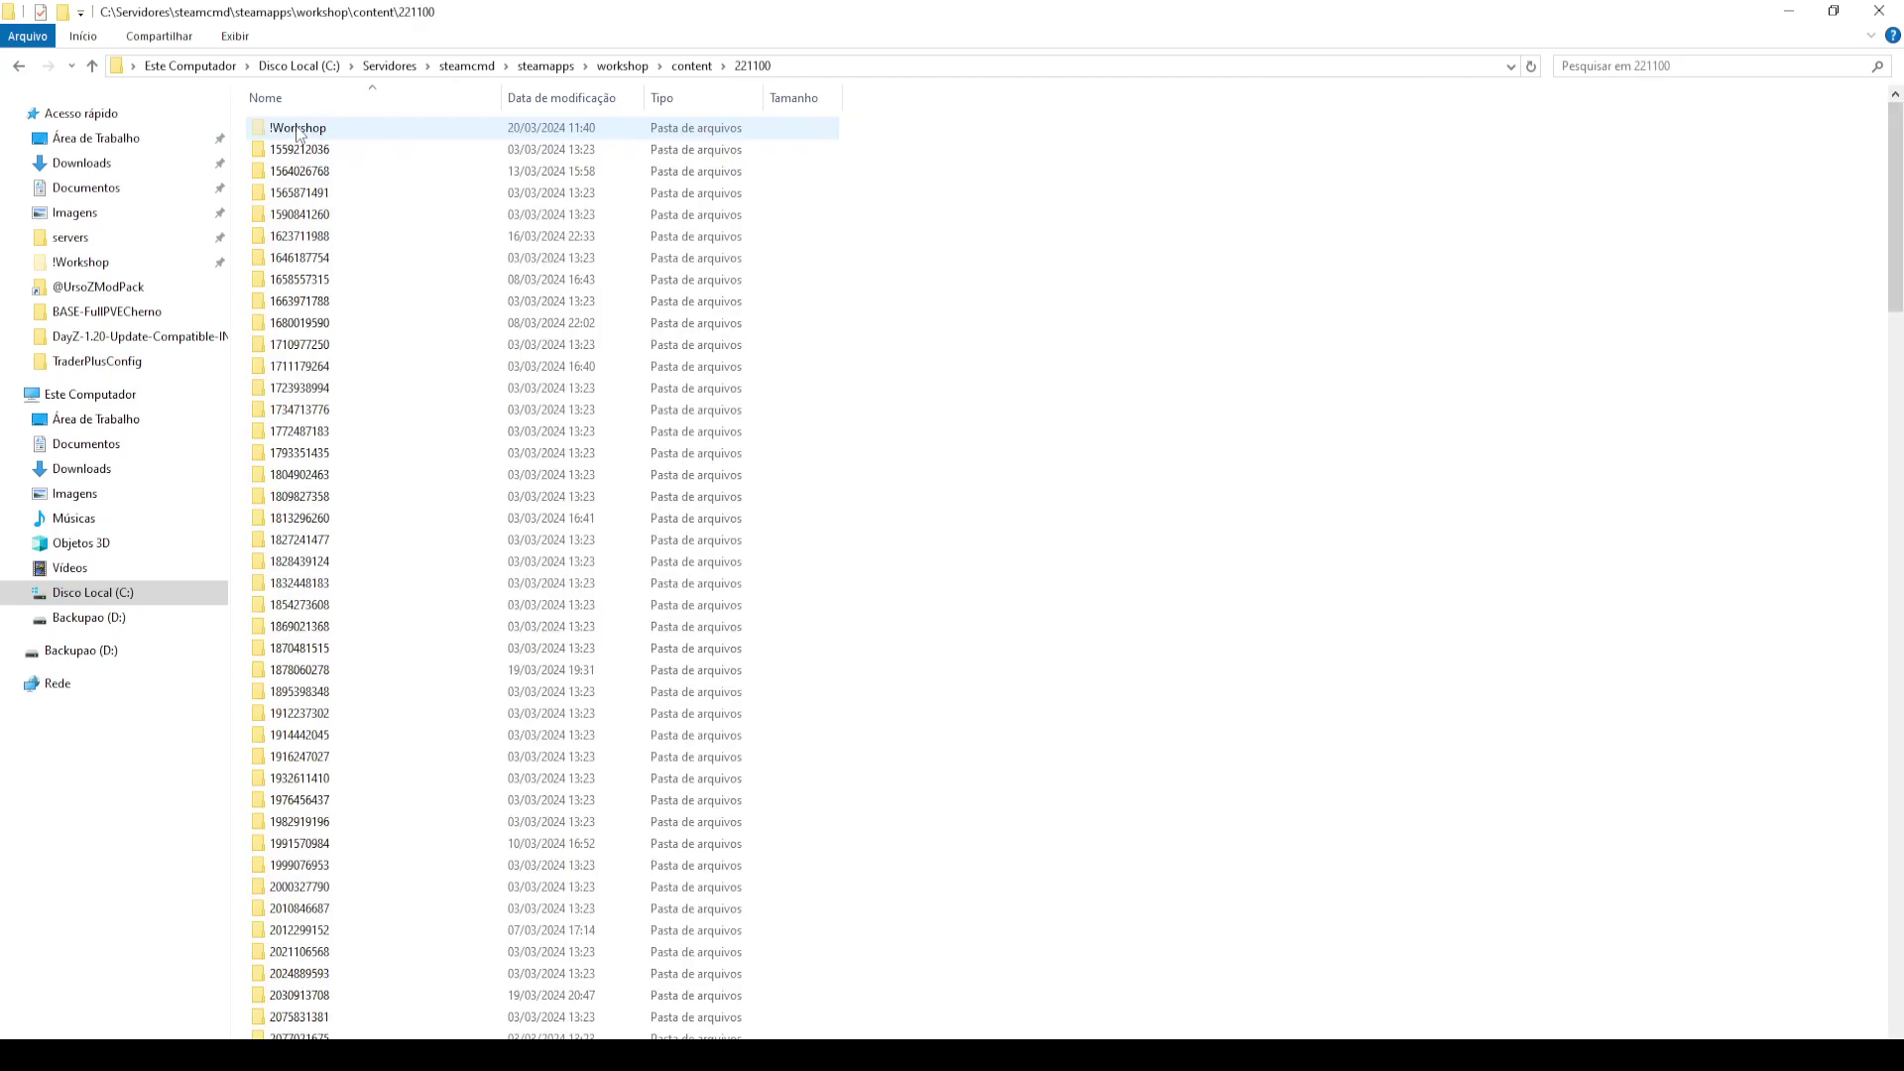
pyautogui.hotkey('ctrl', 'v')
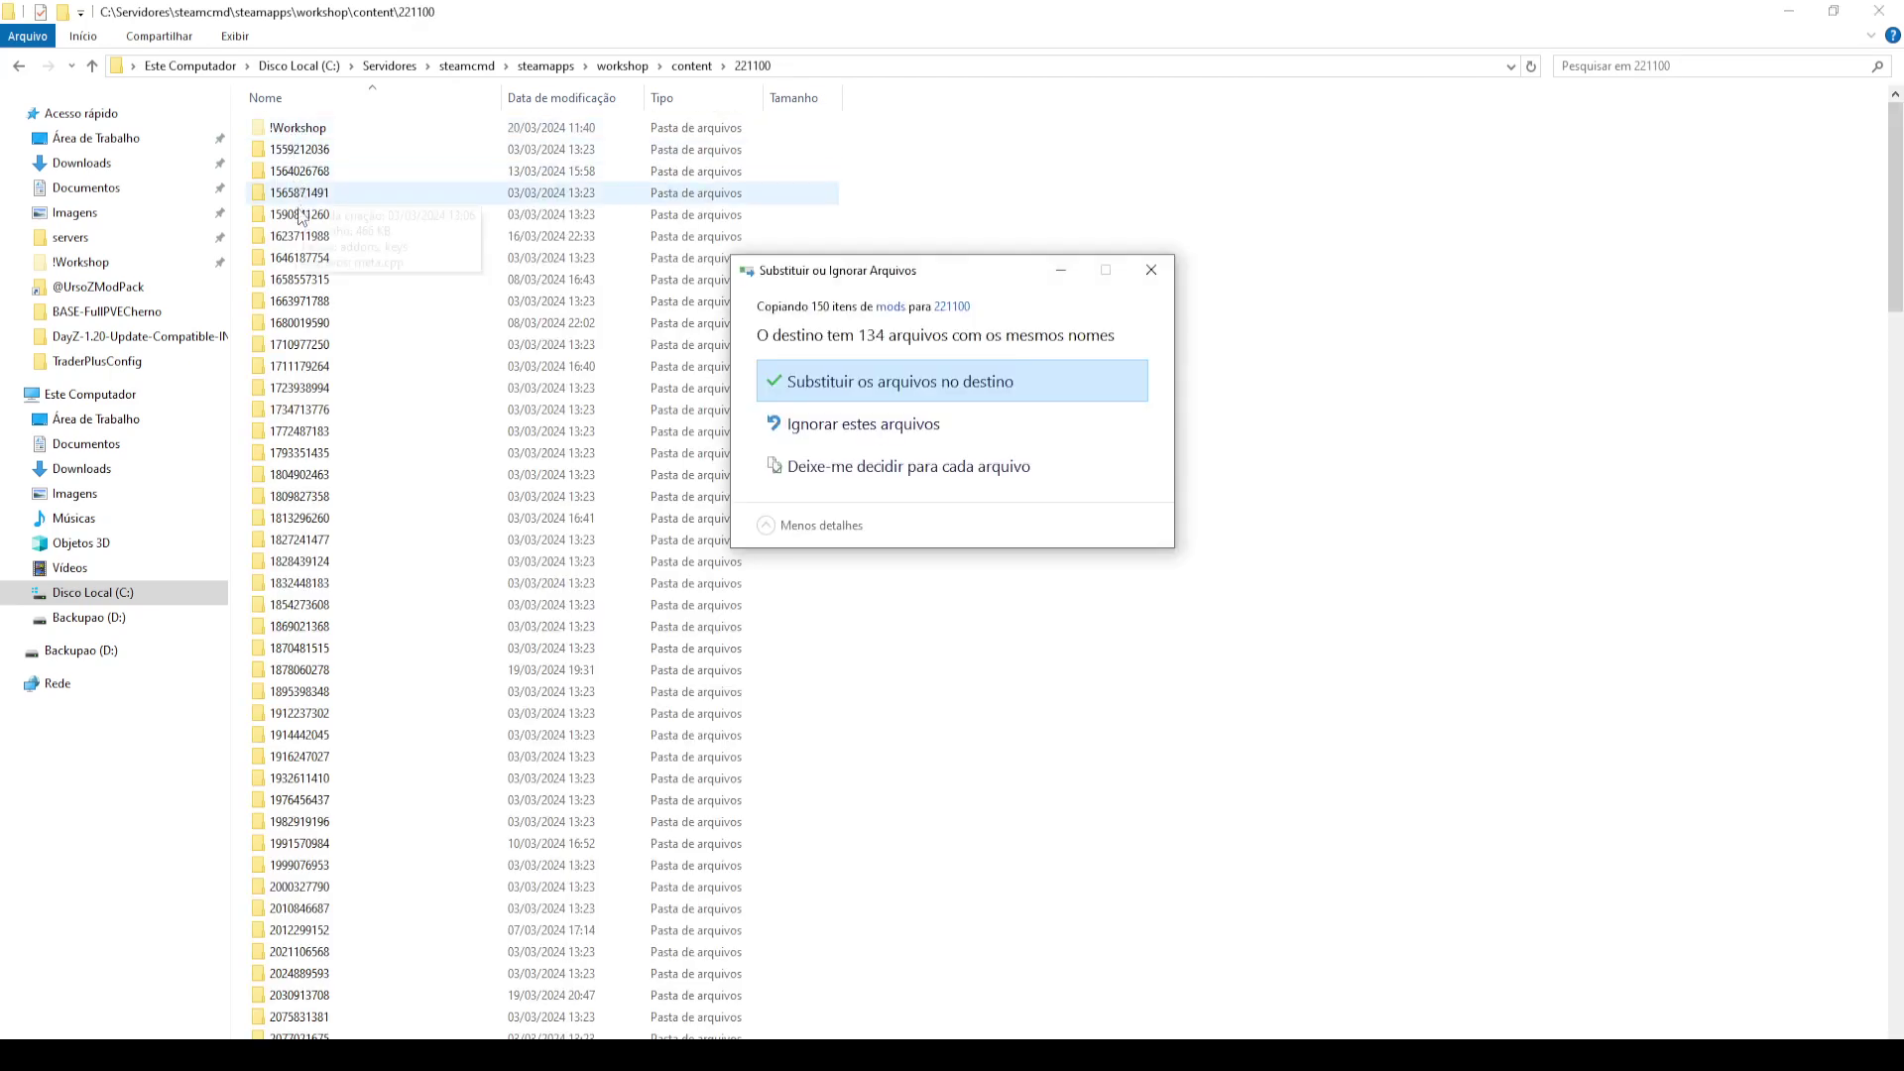
pyautogui.click(898, 374)
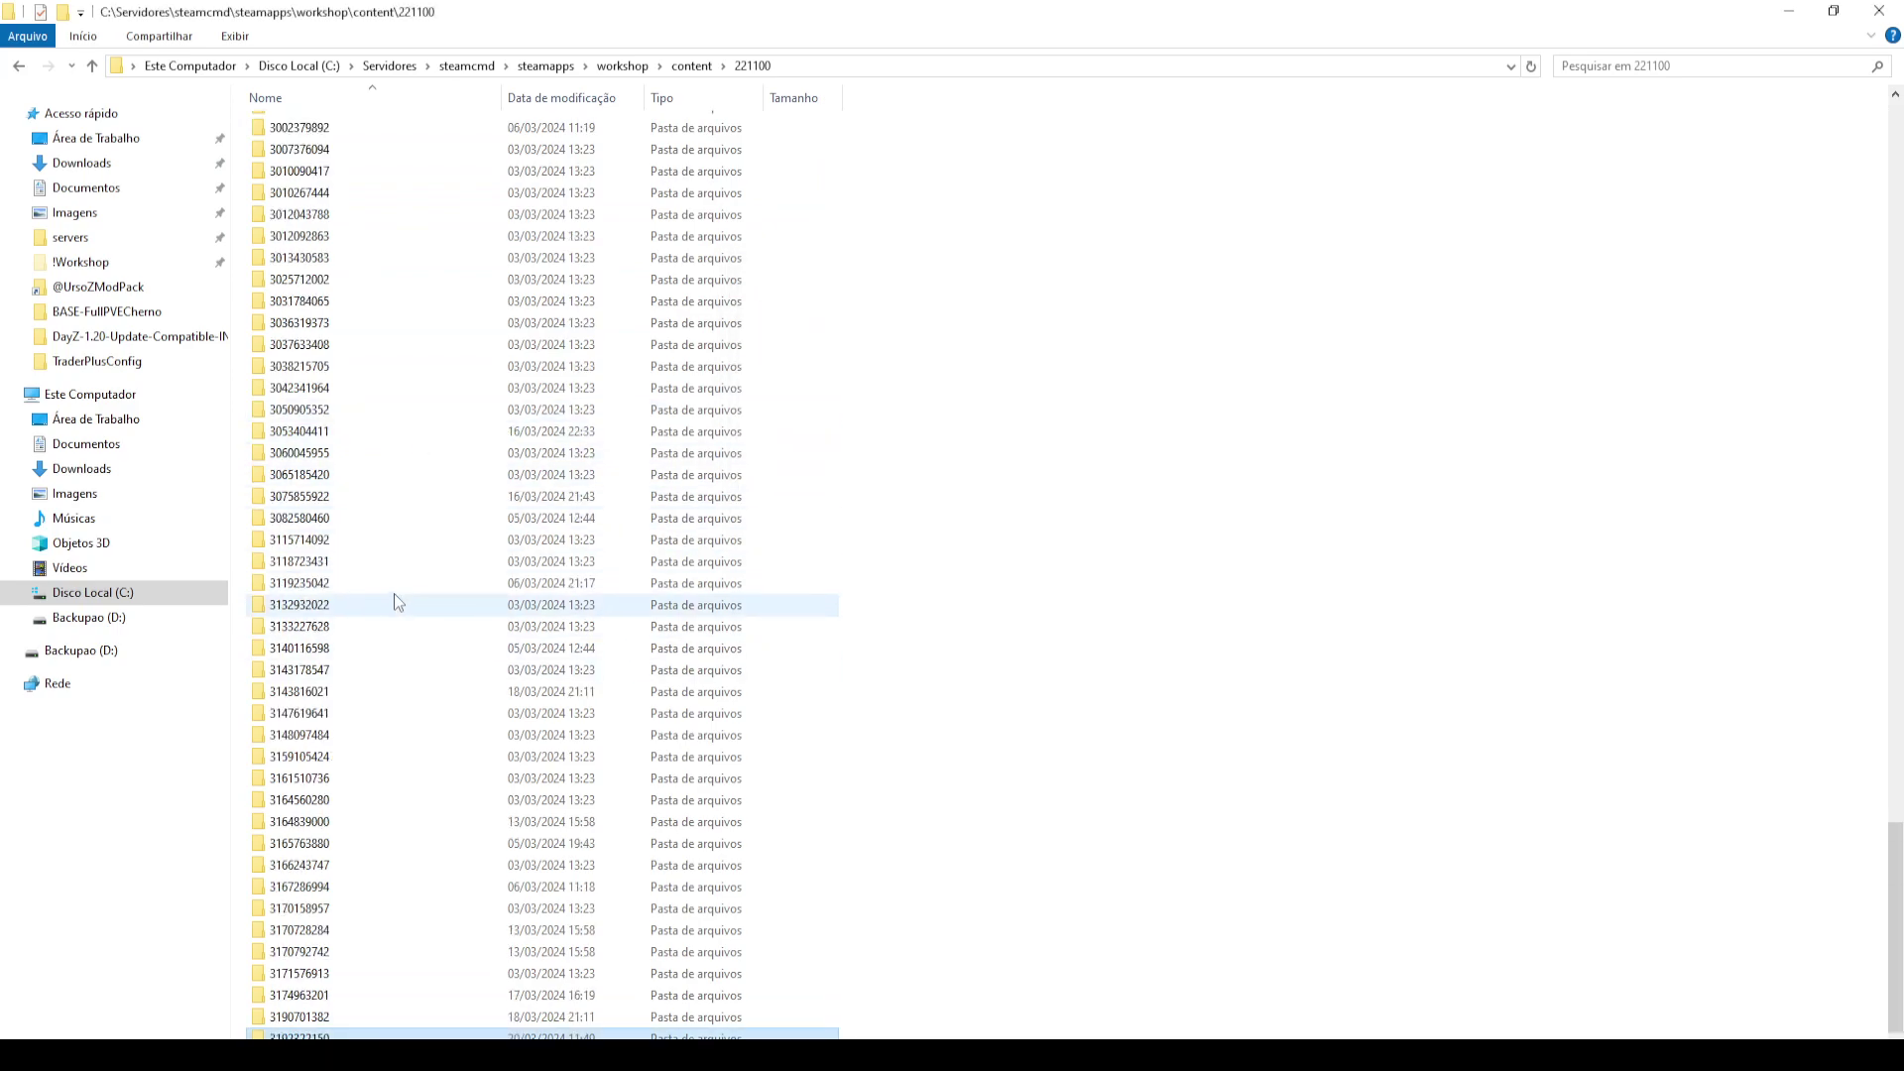
pyautogui.click(1879, 10)
pyautogui.hotkey('alt', 'Tab')
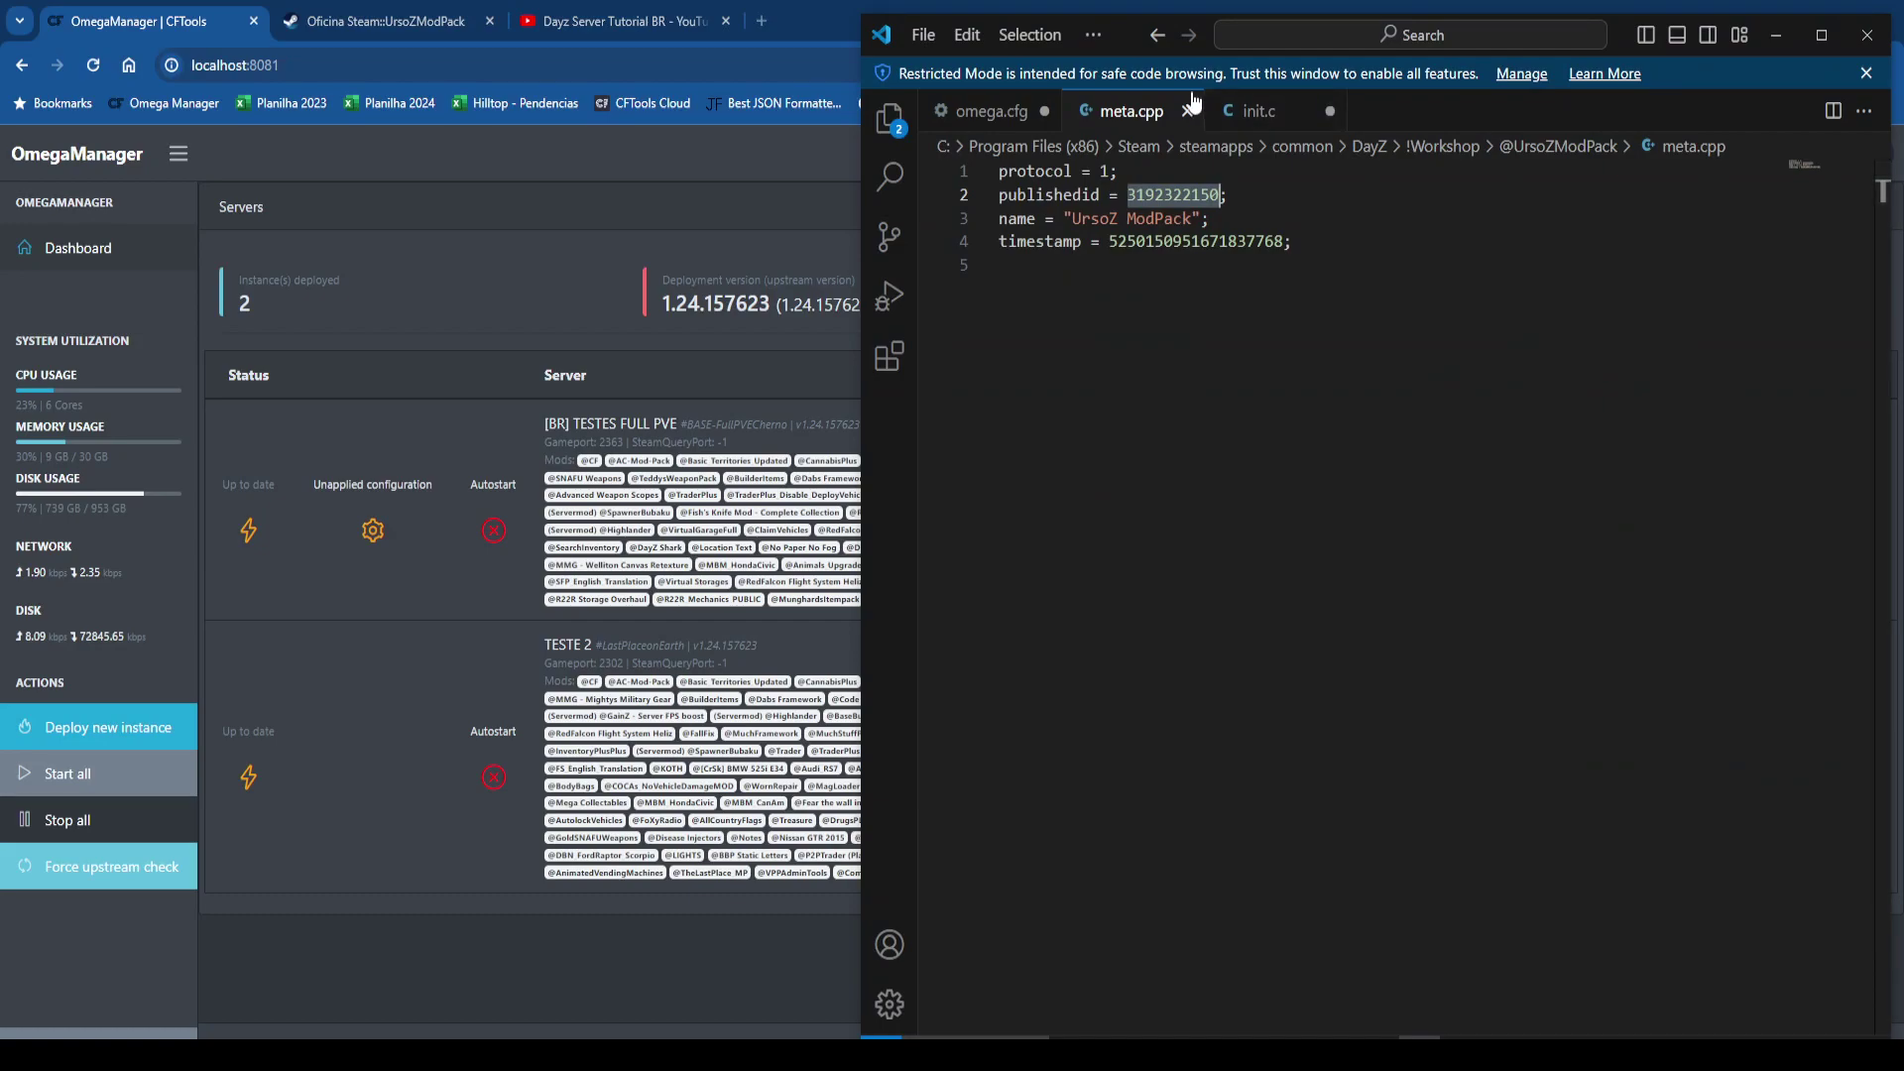
pyautogui.click(981, 111)
pyautogui.click(1174, 700)
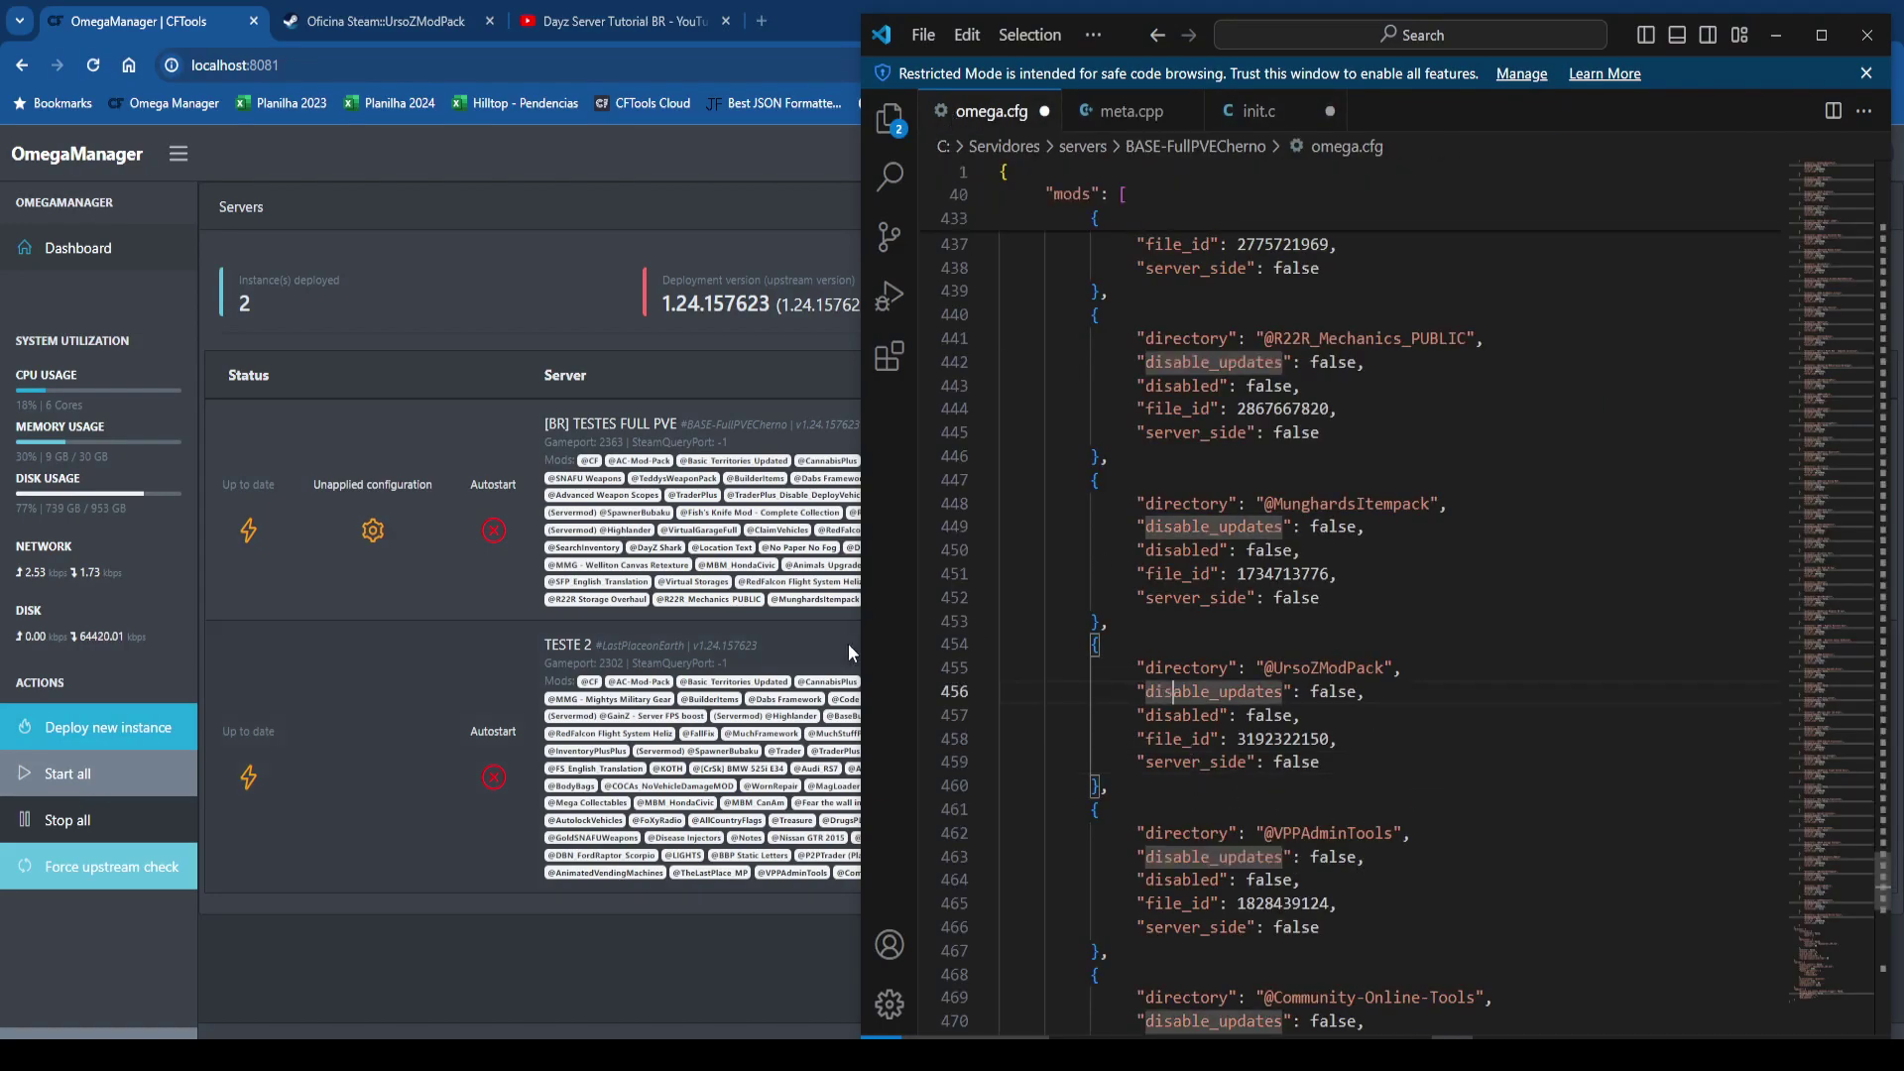
# Start the BASE-FullPVECherno server in OmegaManager, and shut it down again.
pyautogui.click(591, 1003)
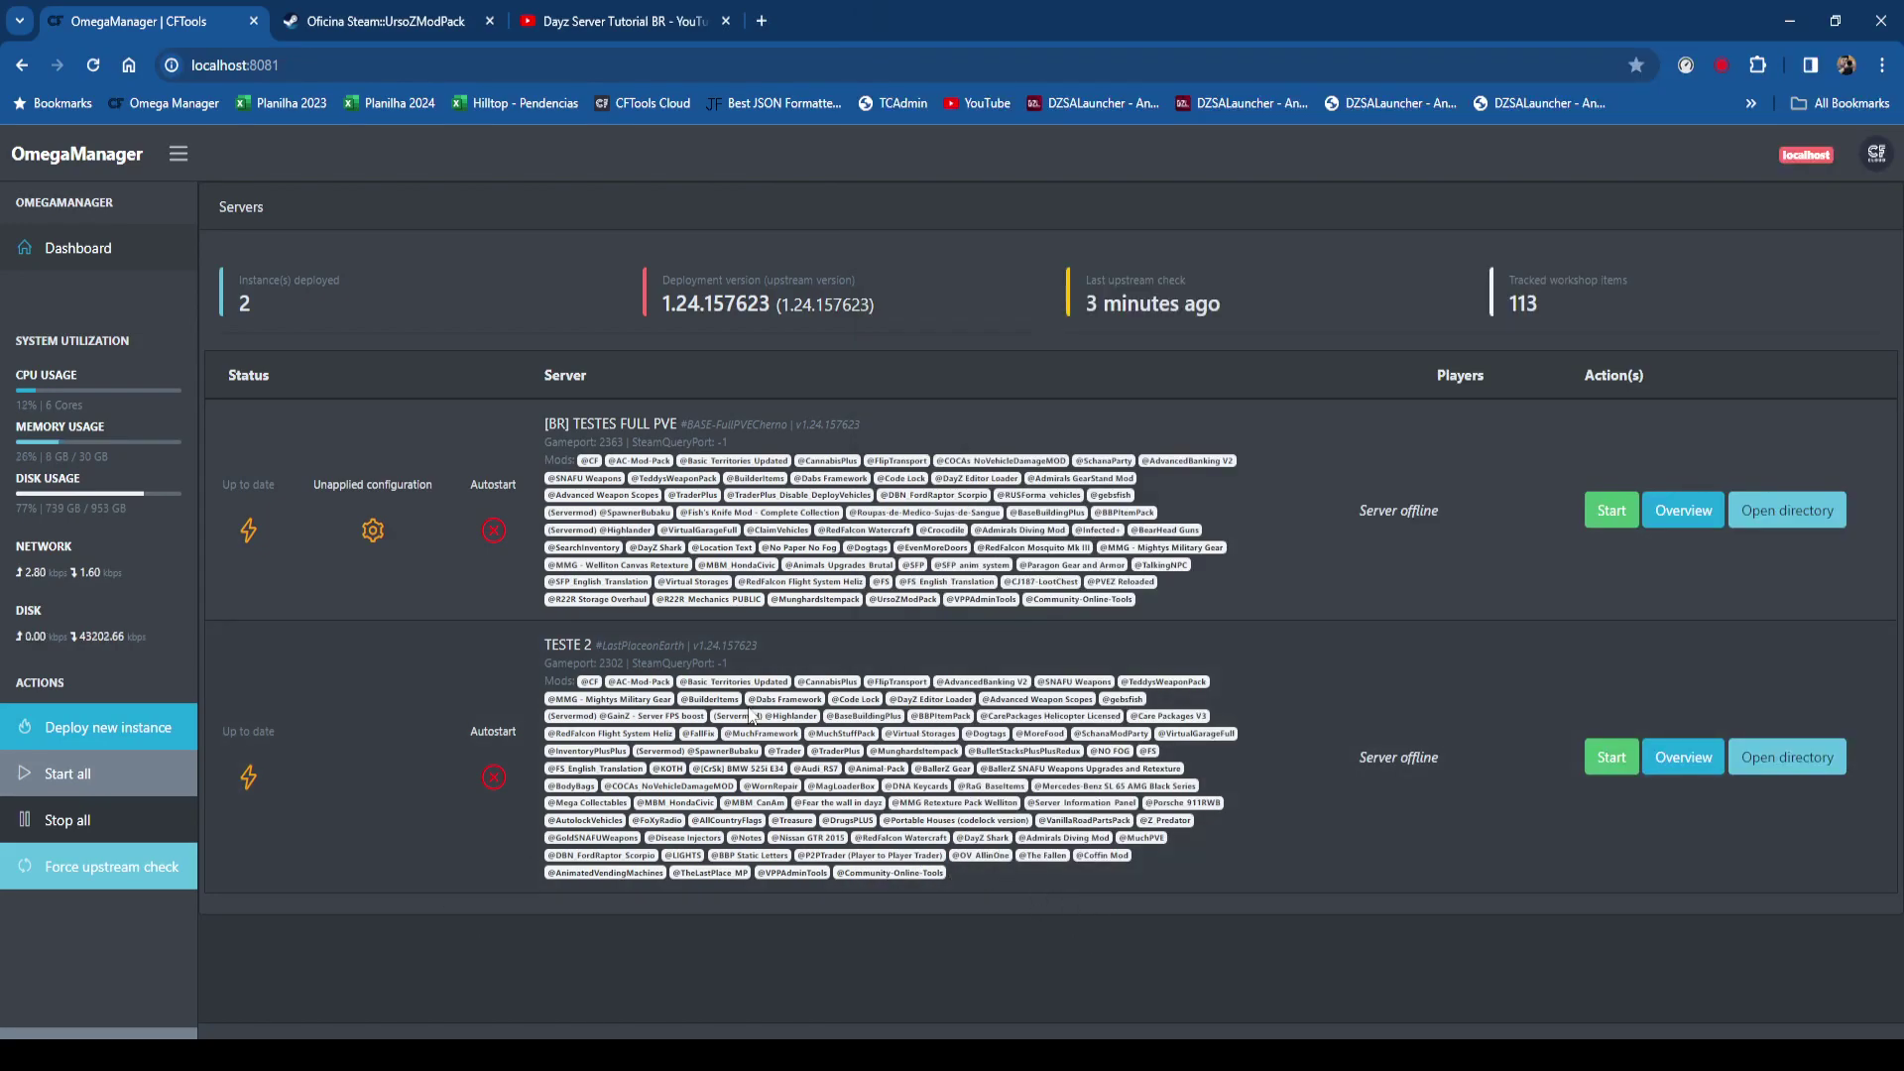
pyautogui.click(1610, 508)
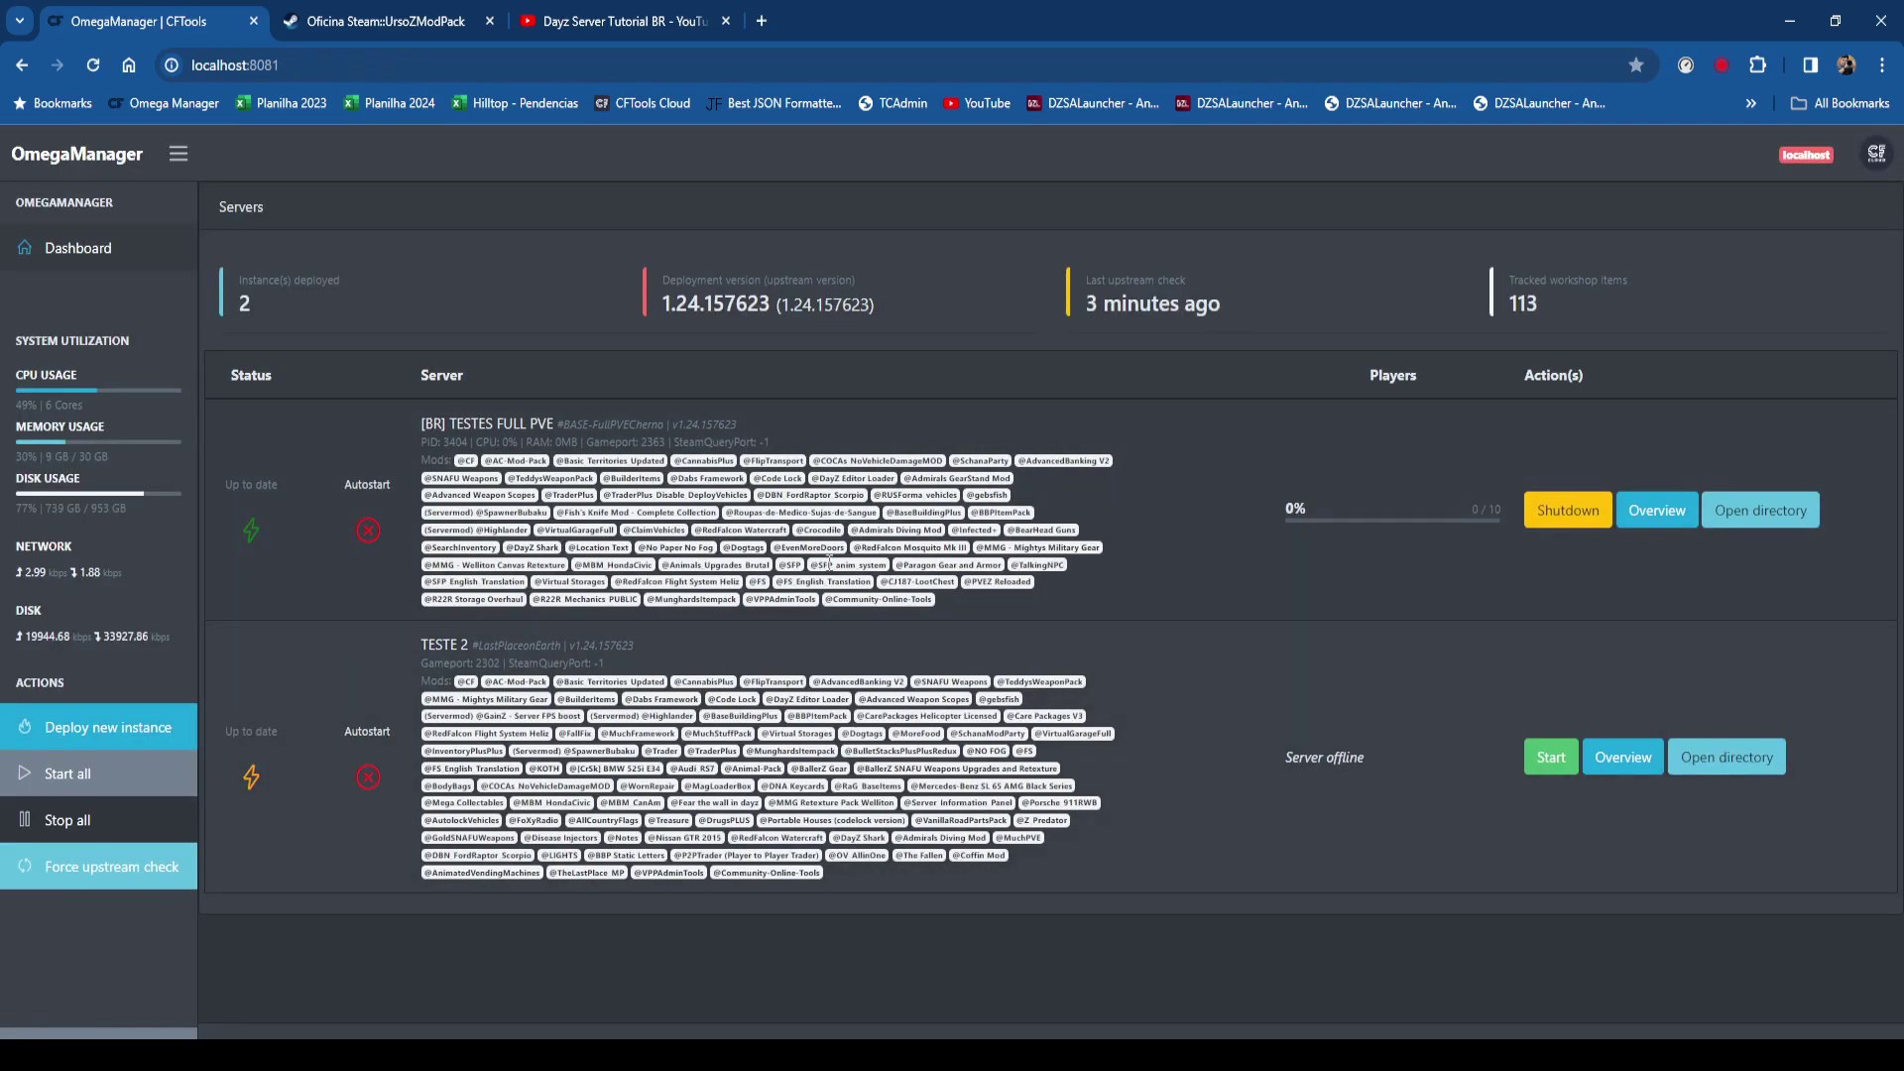
pyautogui.click(1568, 510)
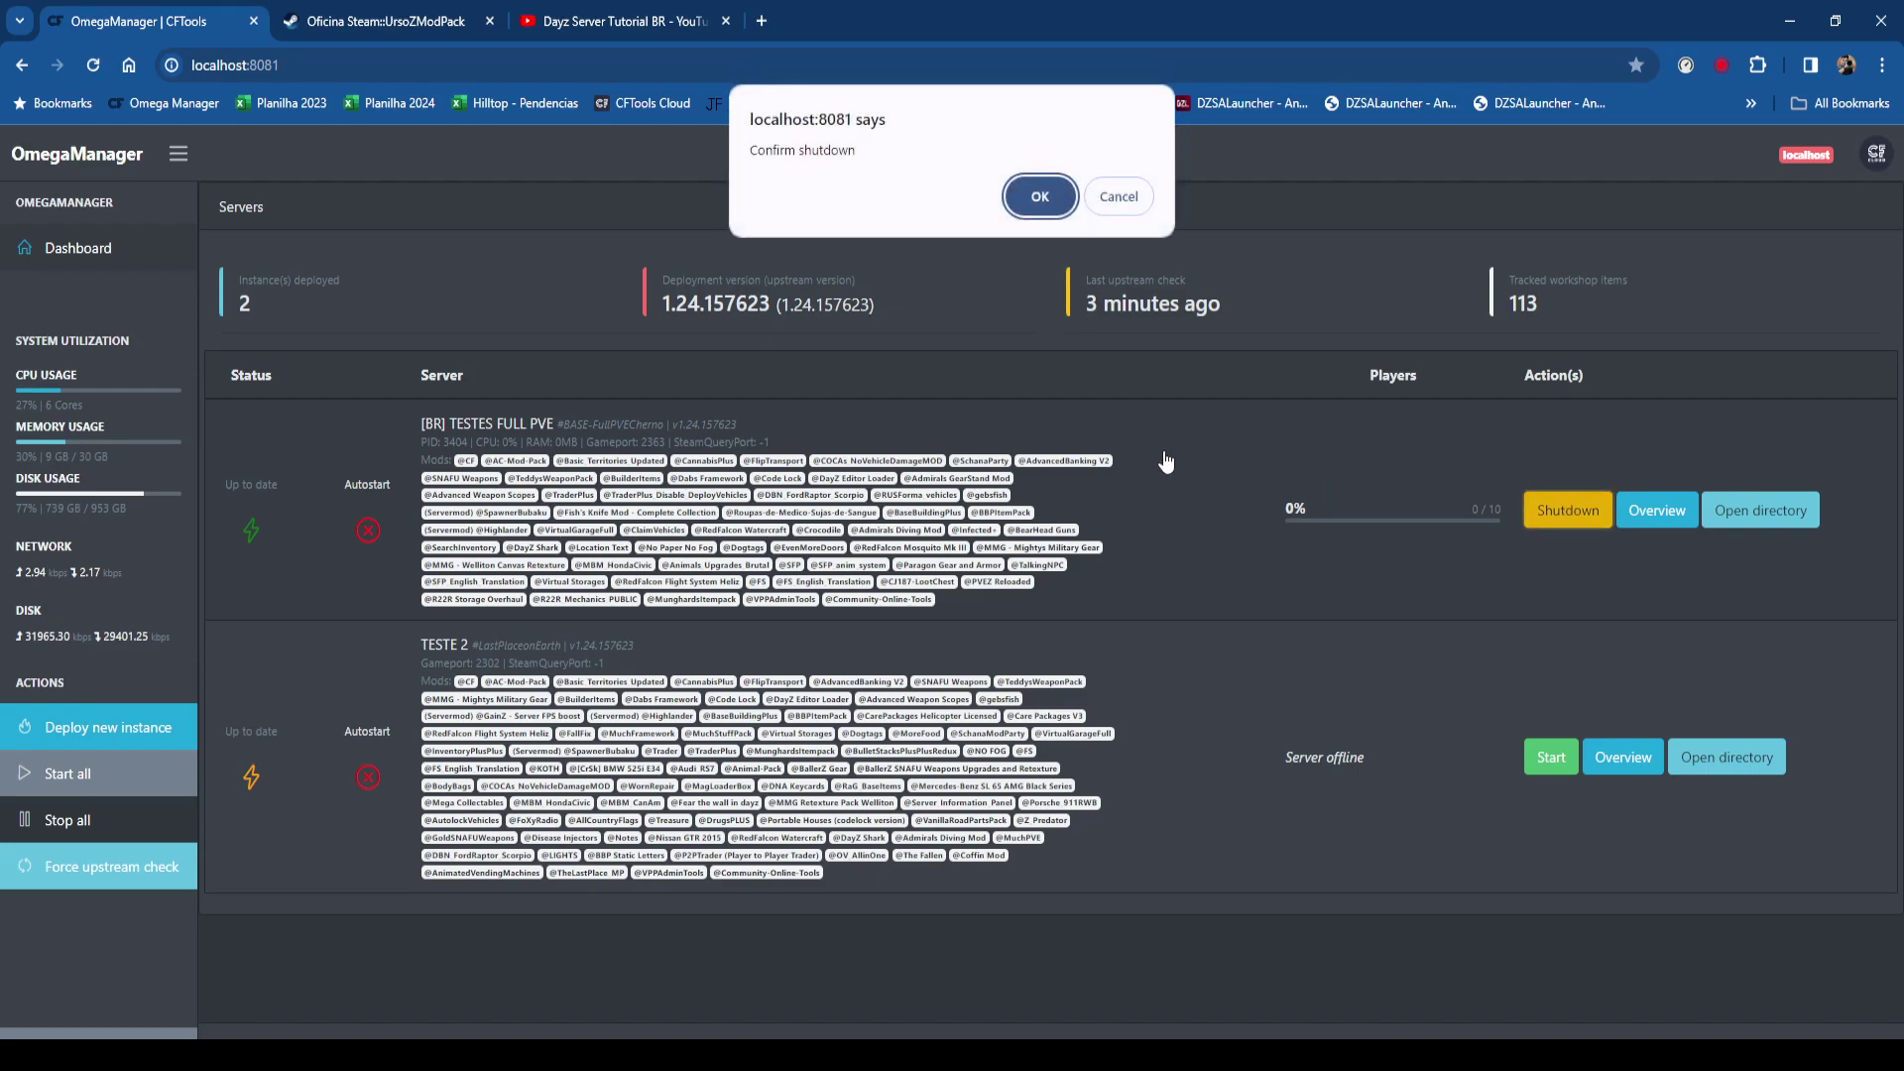
pyautogui.click(1048, 202)
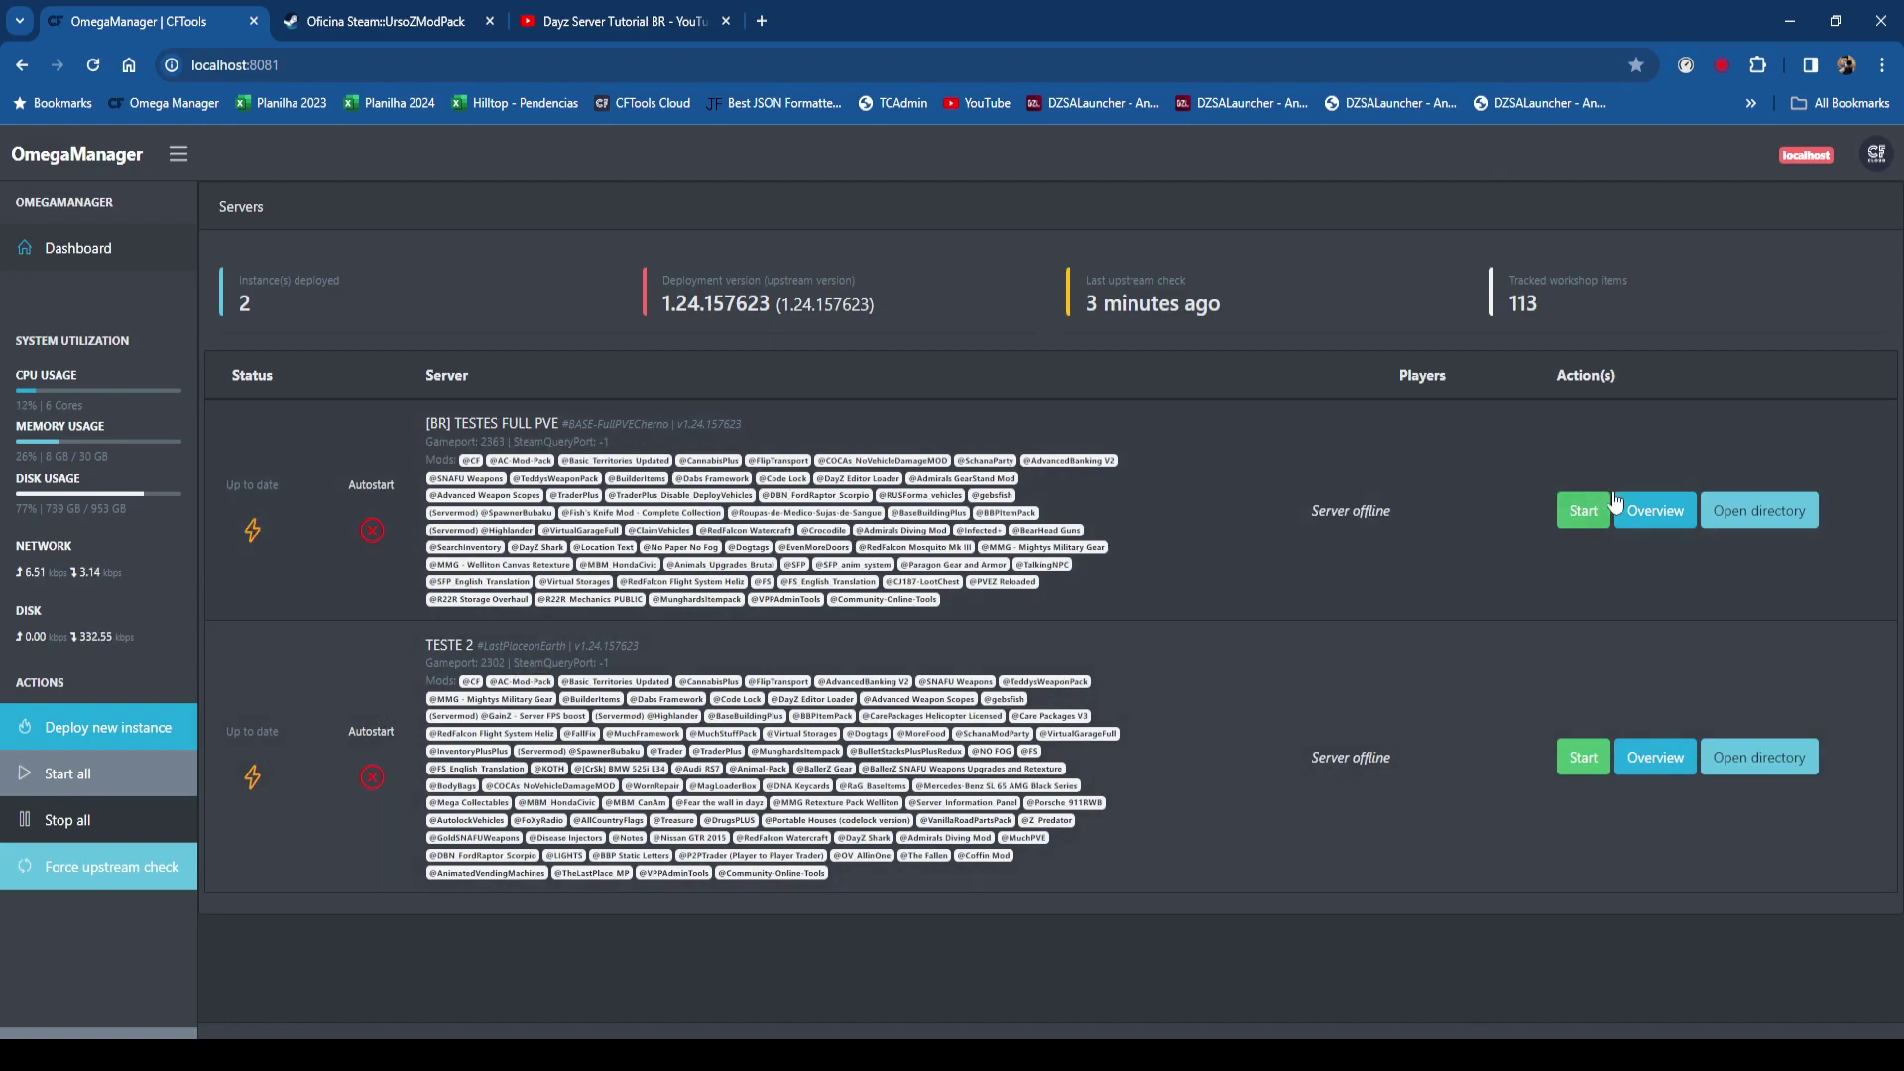
pyautogui.click(1789, 21)
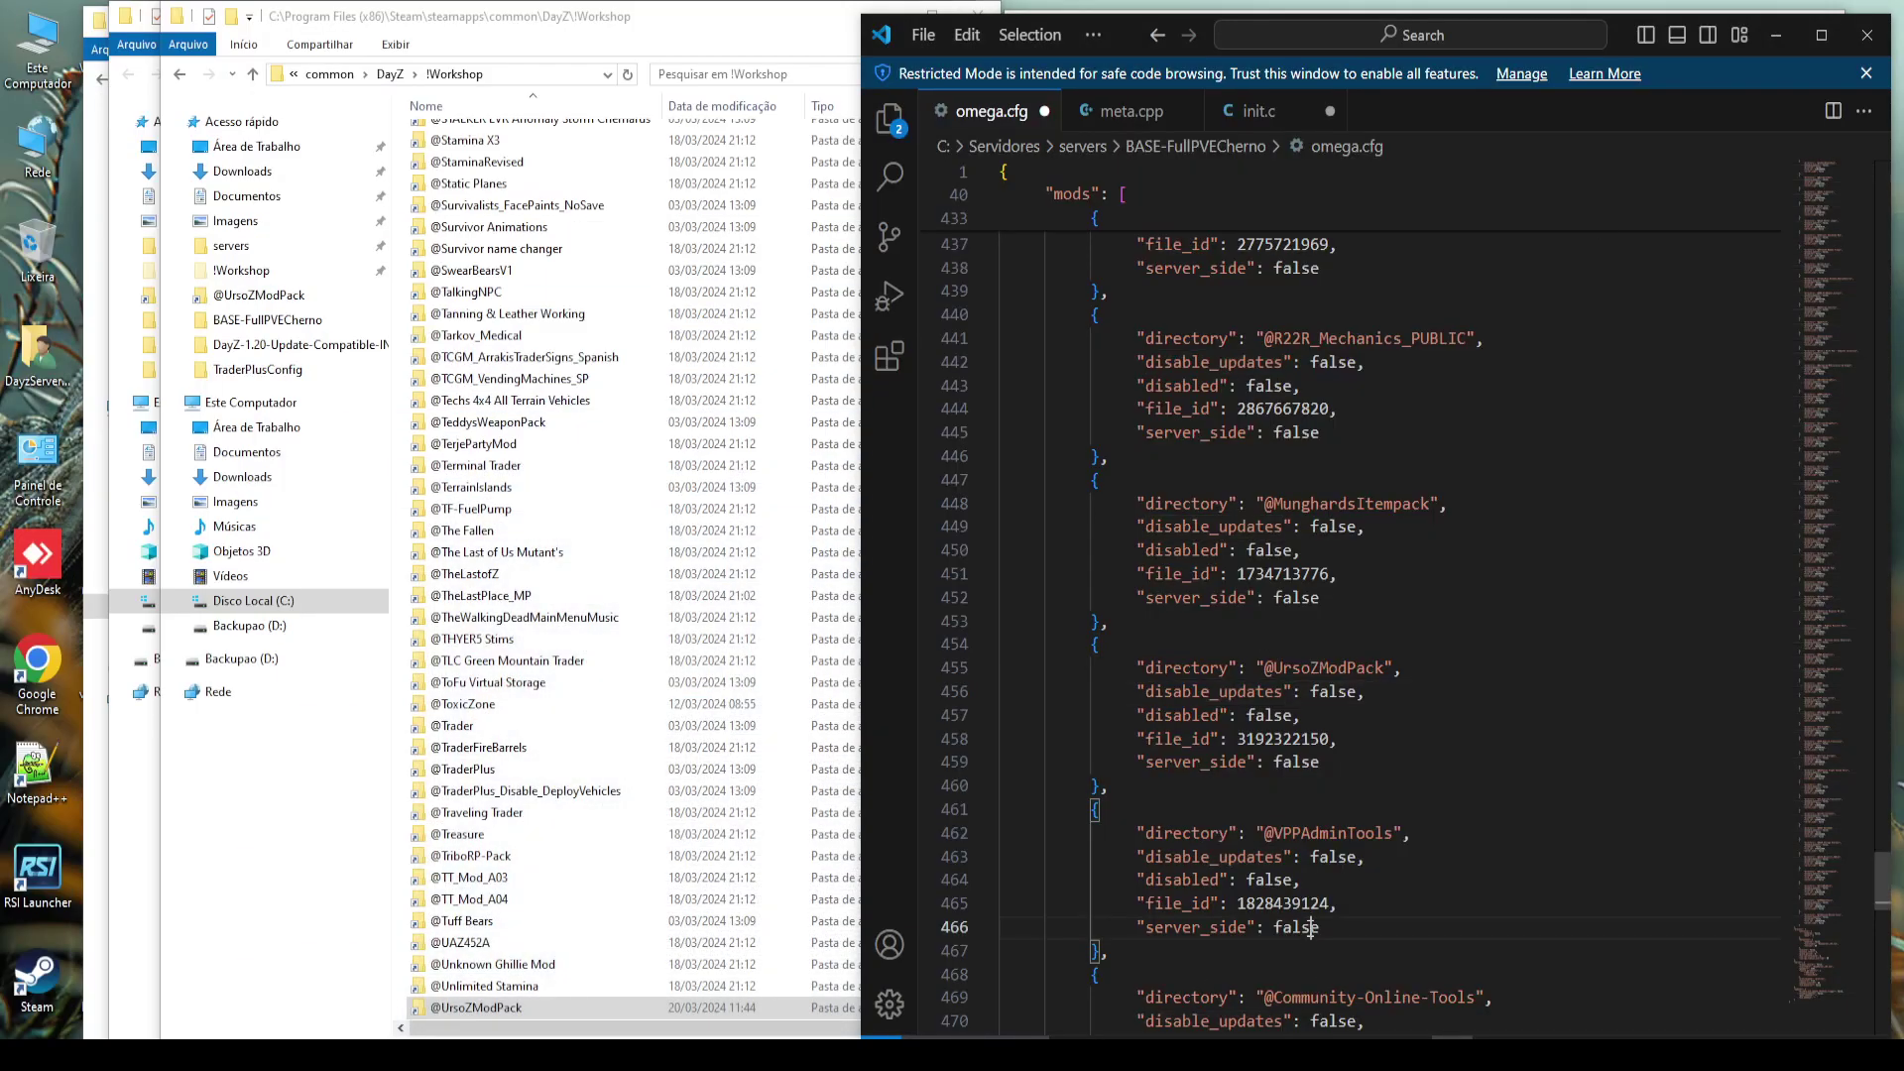
pyautogui.hotkey('ctrl', 's')
pyautogui.click(1230, 715)
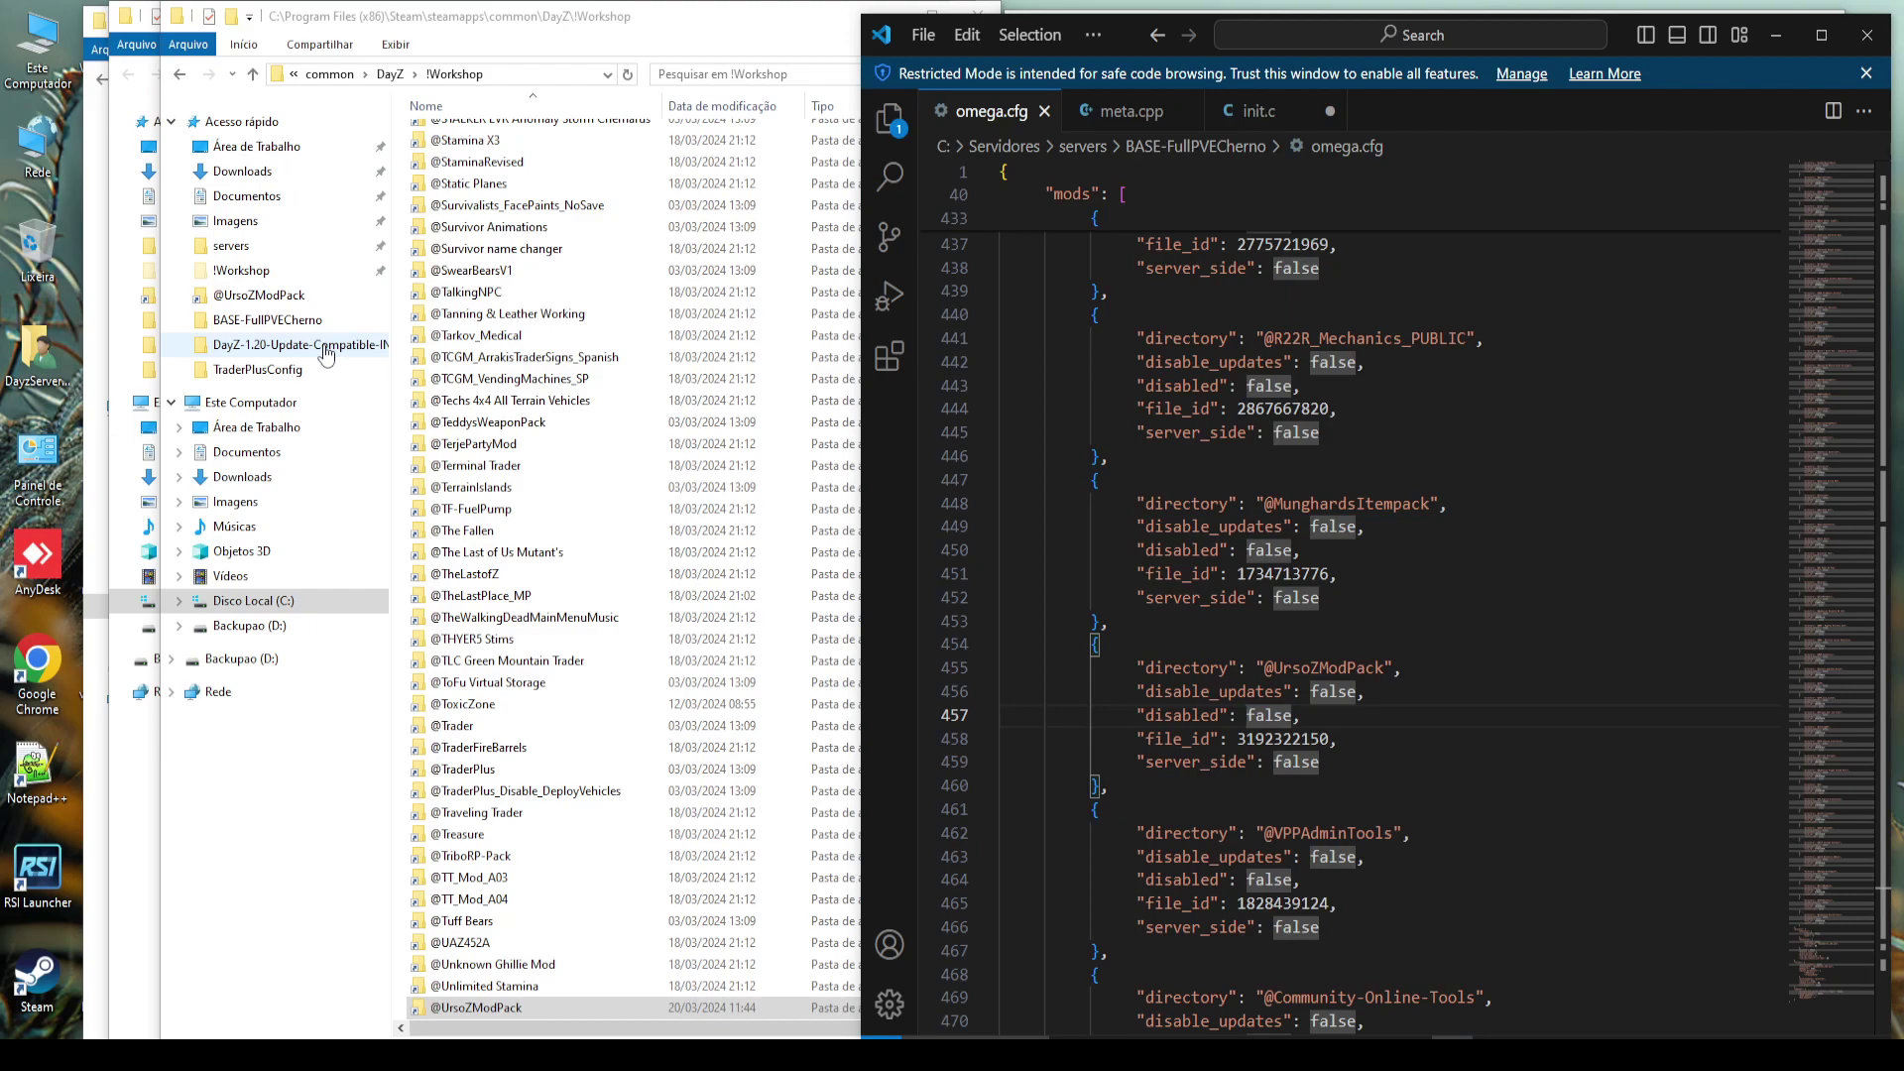
pyautogui.moveTo(1092, 644); pyautogui.dragTo(1100, 786)
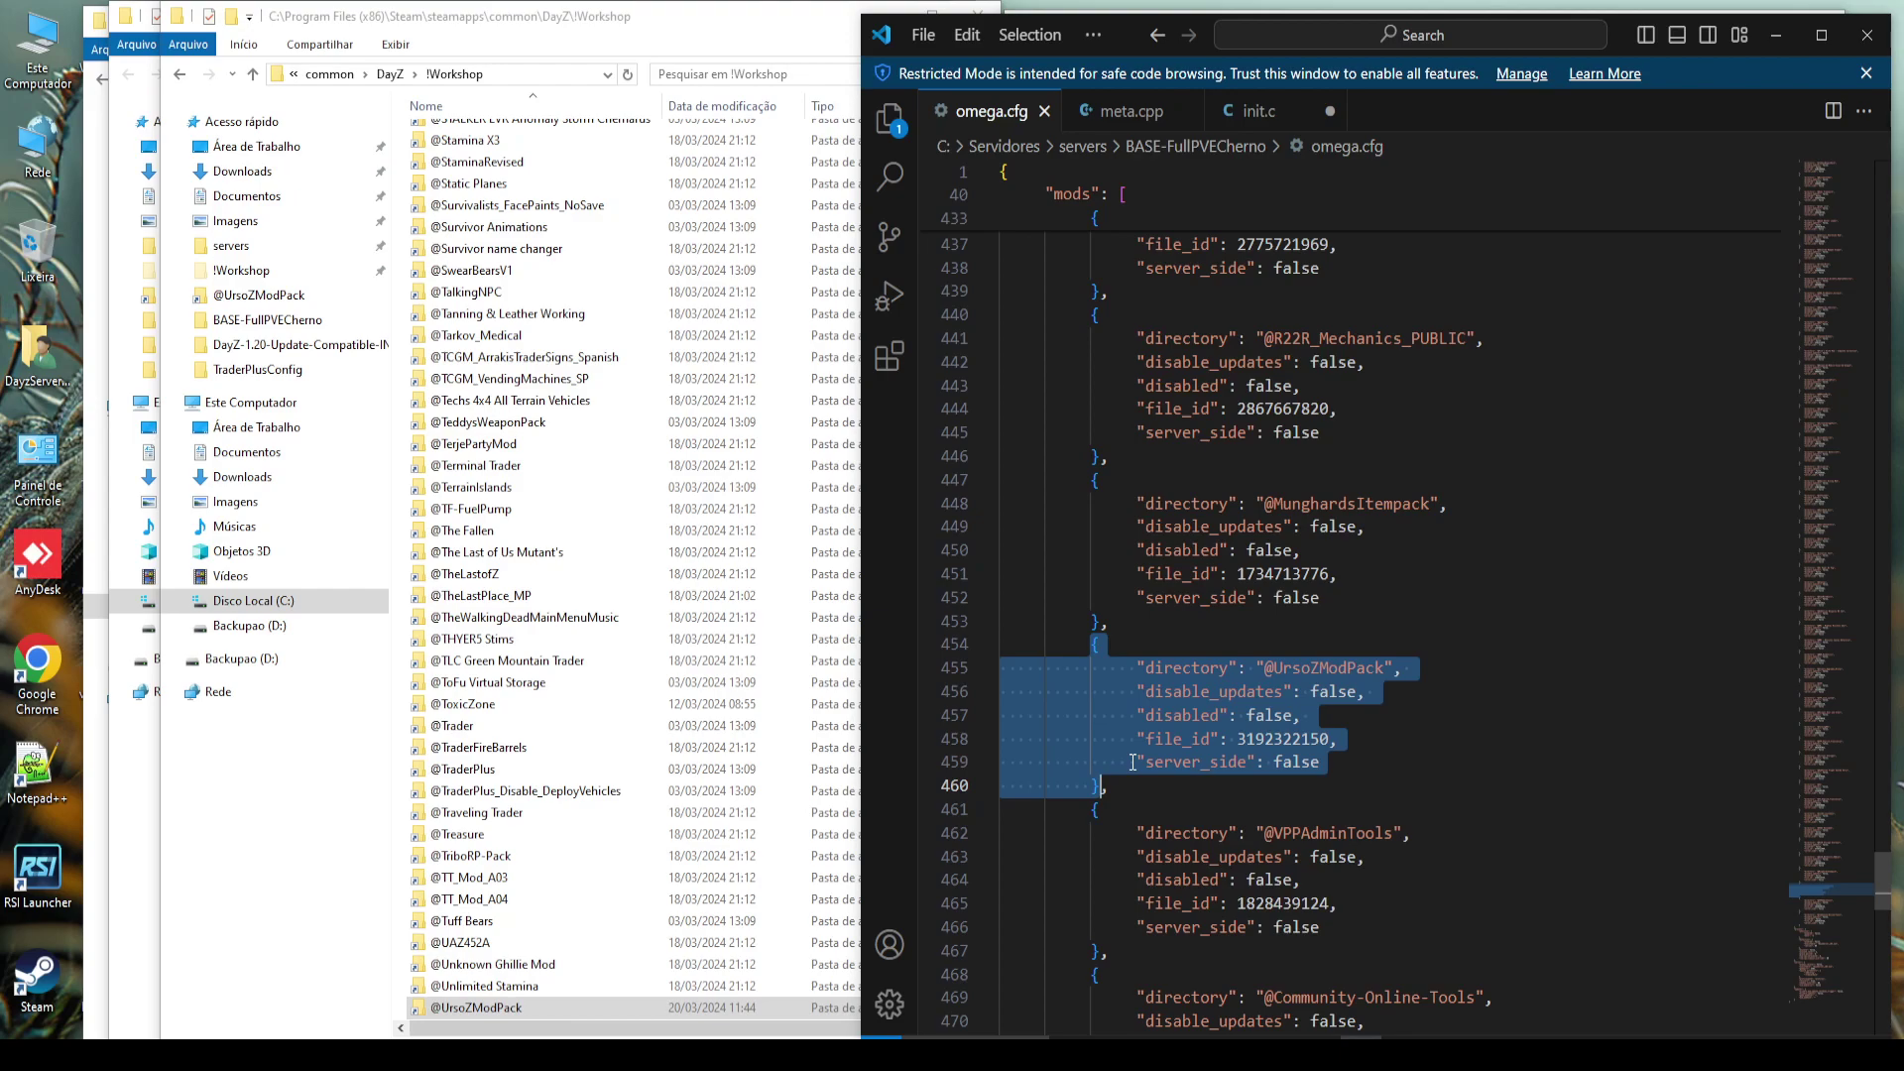
pyautogui.click(1358, 673)
pyautogui.moveTo(1385, 671); pyautogui.dragTo(1266, 670)
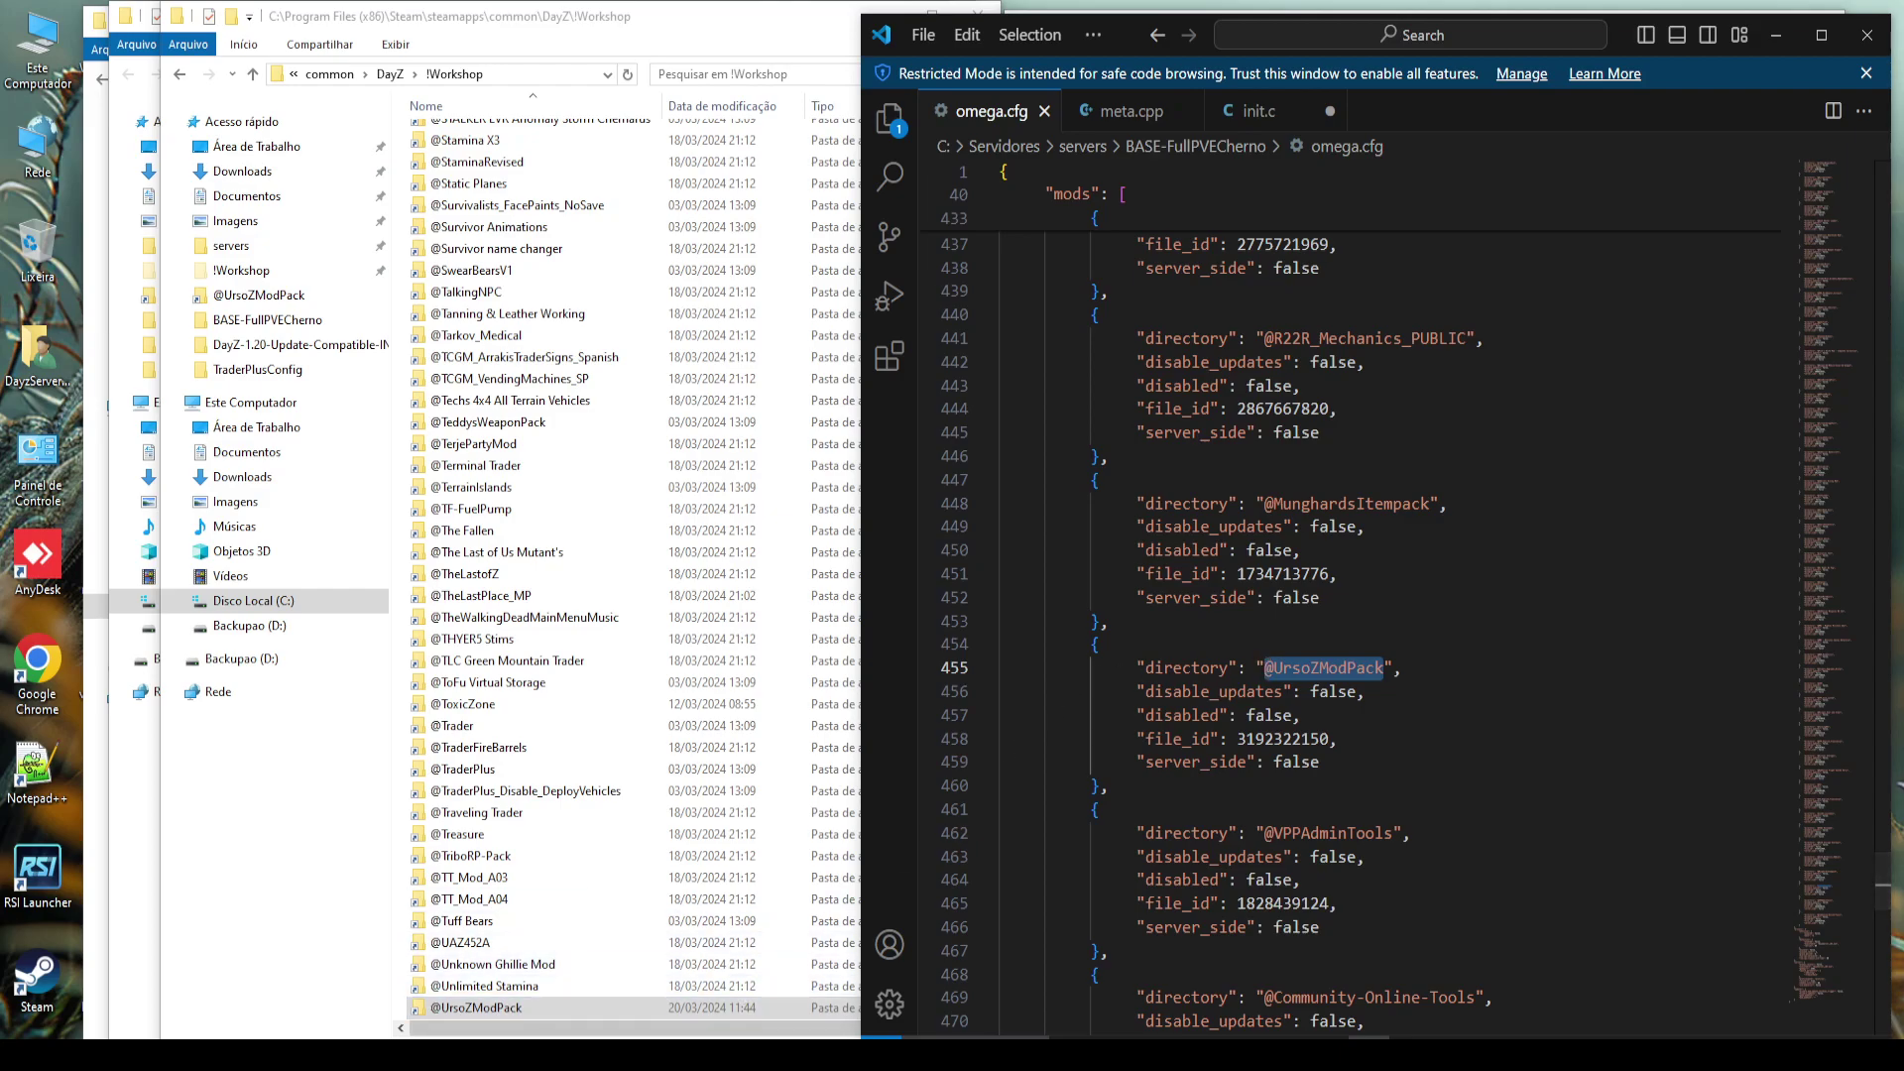
# Switch to the browser and look through the videos on the Dayz Server Tutorial BR YouTube channel.
pyautogui.hotkey('alt', 'Tab')
pyautogui.click(614, 21)
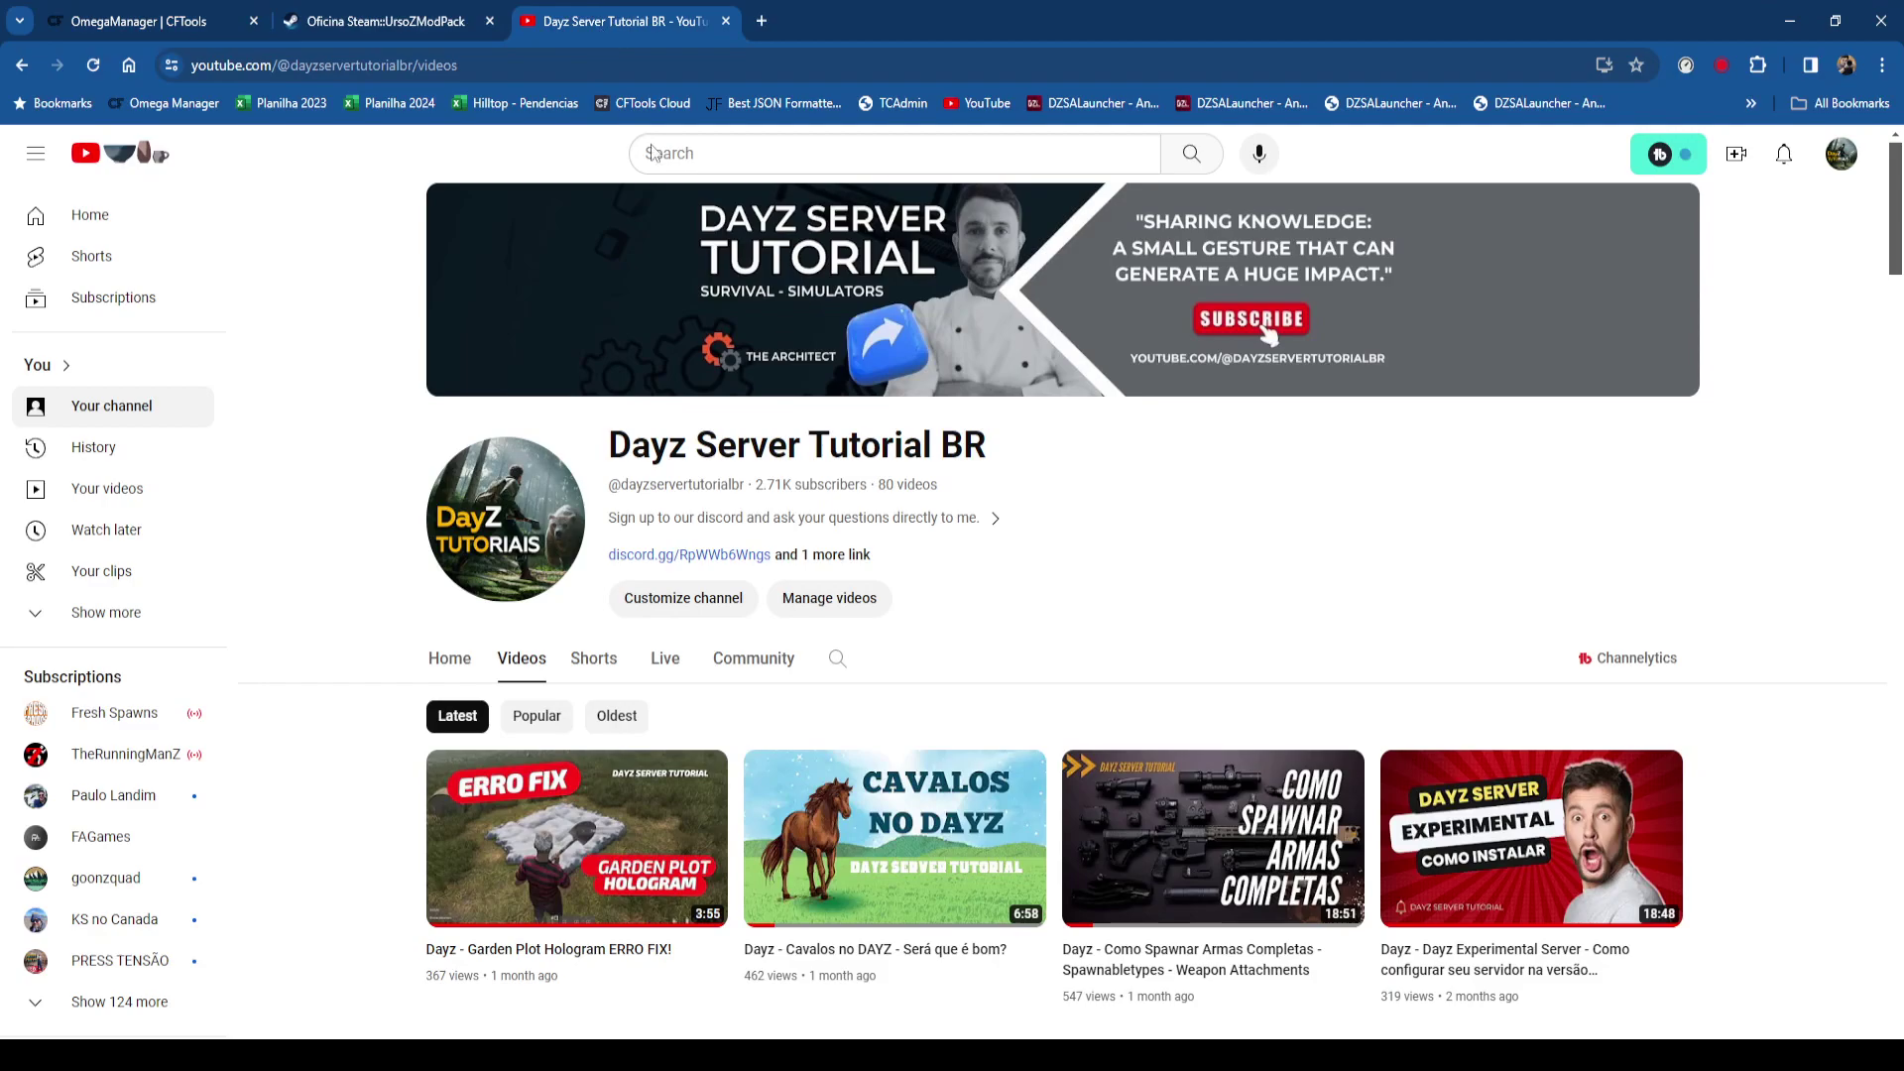
pyautogui.scroll(-2, 1850, 663)
pyautogui.scroll(-3, 1851, 663)
pyautogui.scroll(5, 1836, 684)
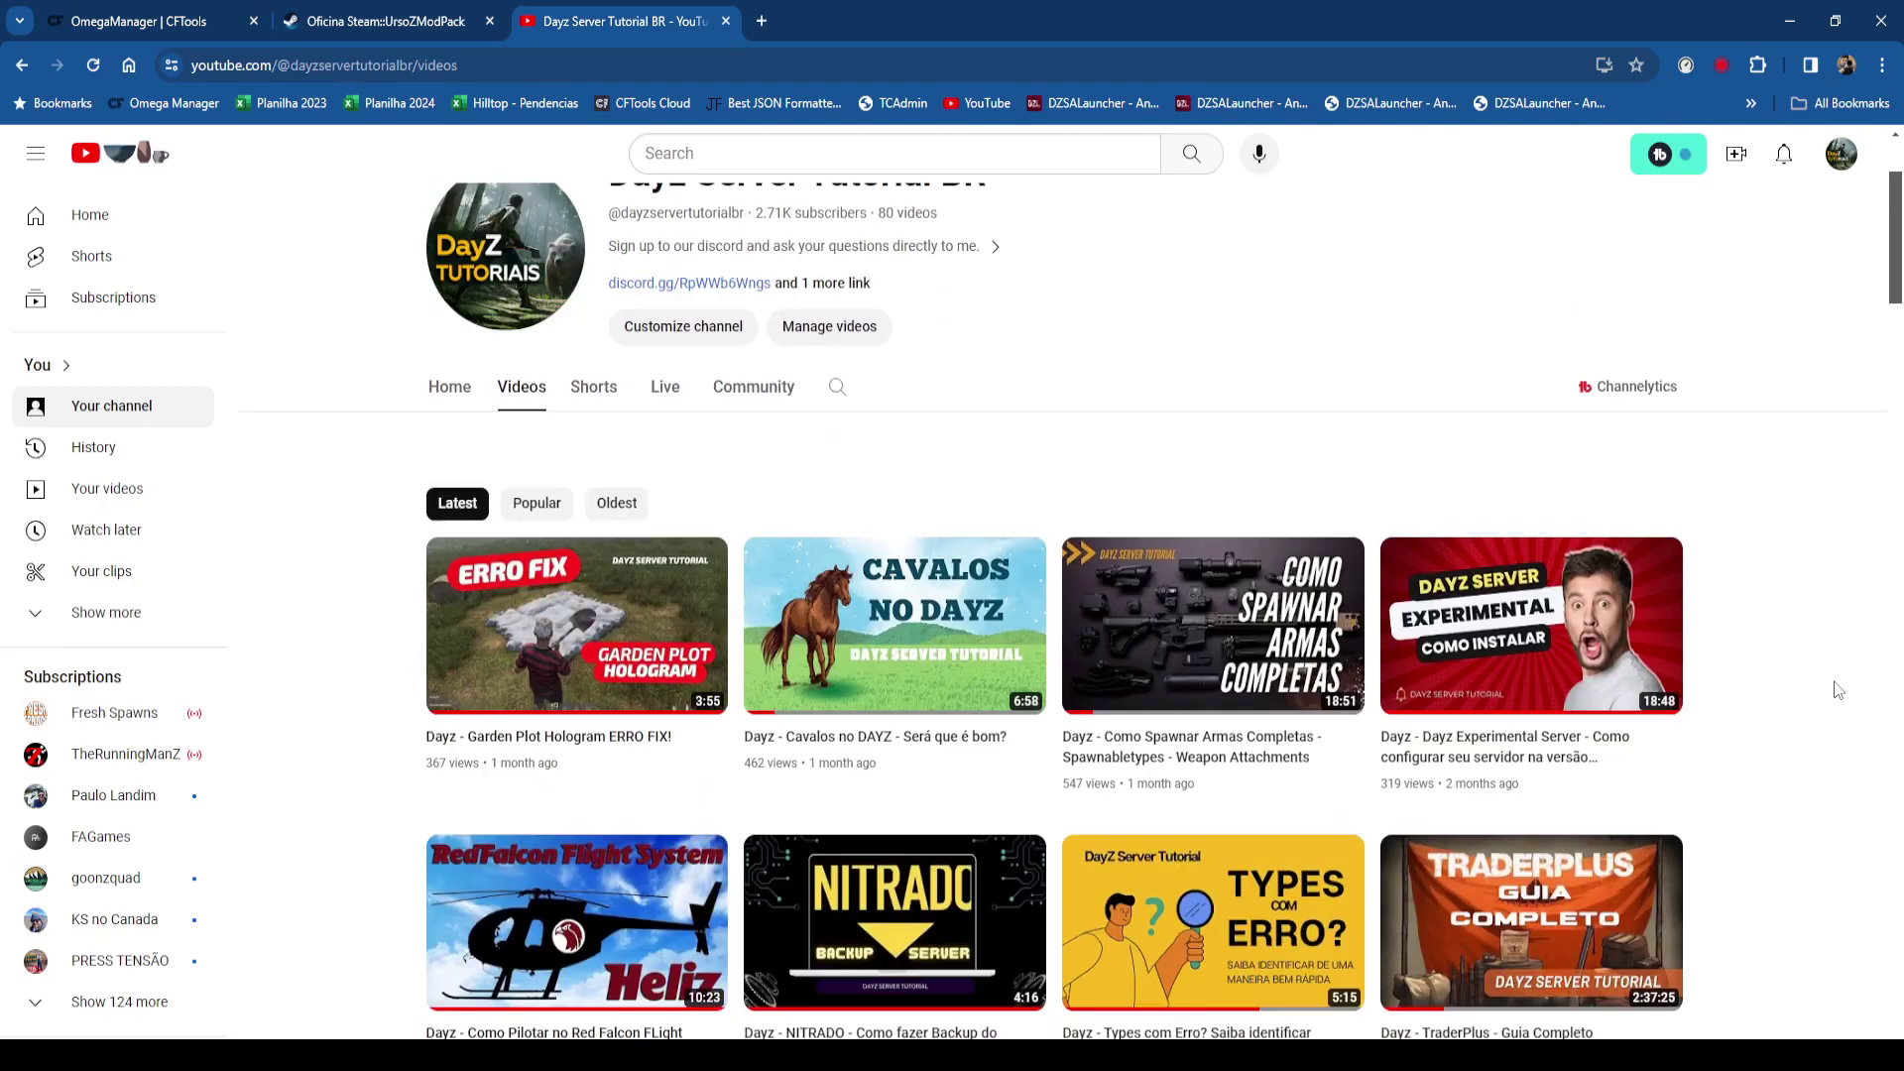